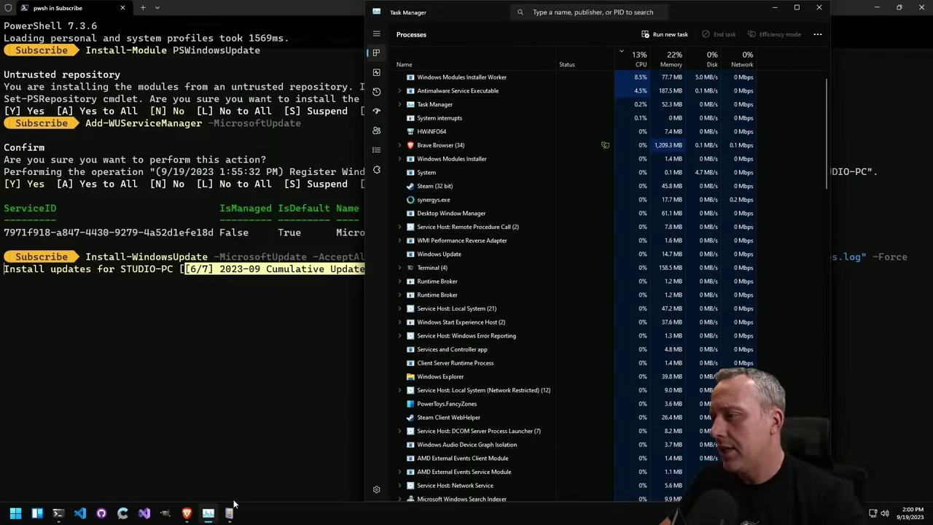
- Switch to Event Viewer and inspect the Application Error and Application Hang entries in Administrative Events
{"action": "left_click", "coordinate": [239, 500]}
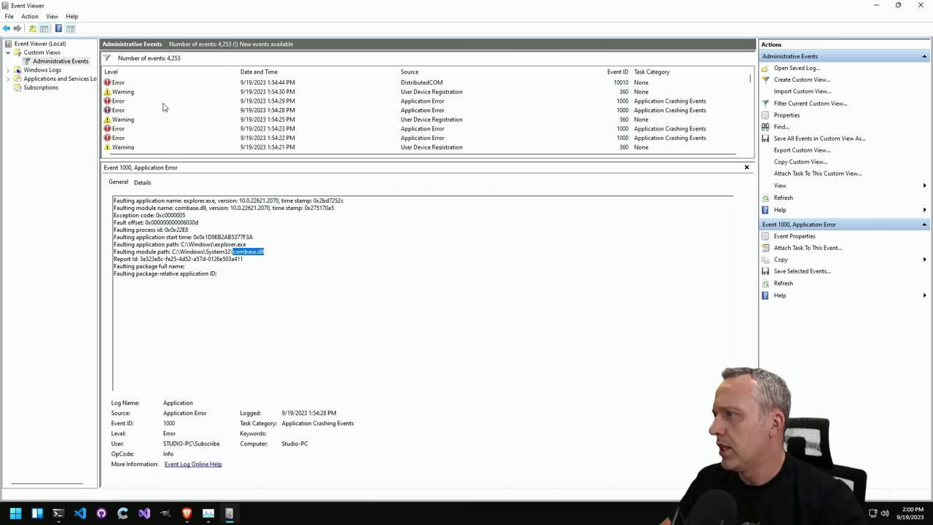
{"action": "left_click", "coordinate": [121, 102]}
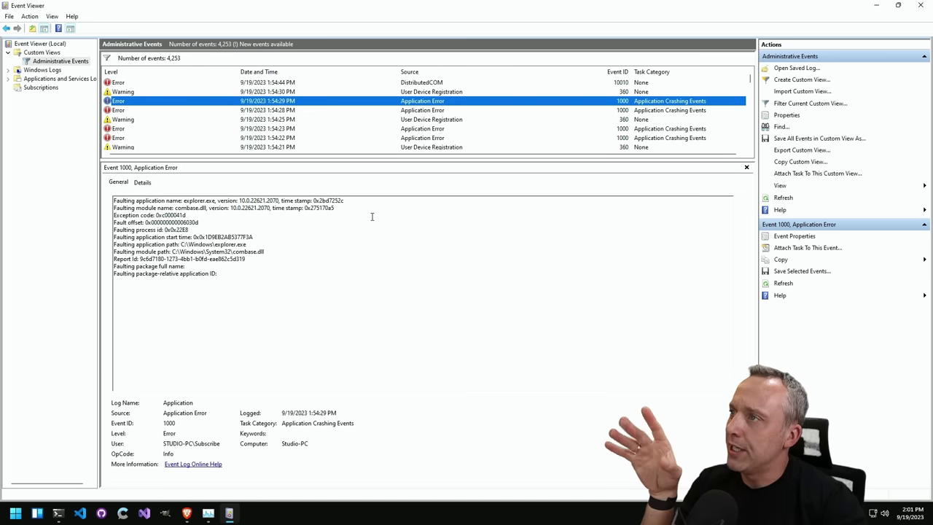
{"action": "scroll", "coordinate": [355, 128], "scroll_direction": "up", "scroll_amount": 3}
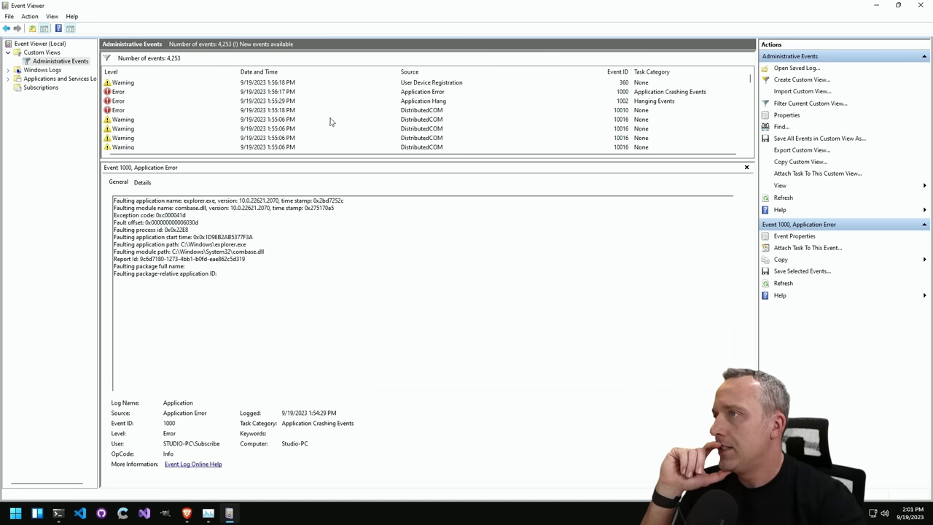
{"action": "left_click", "coordinate": [156, 102]}
{"action": "left_click", "coordinate": [167, 92]}
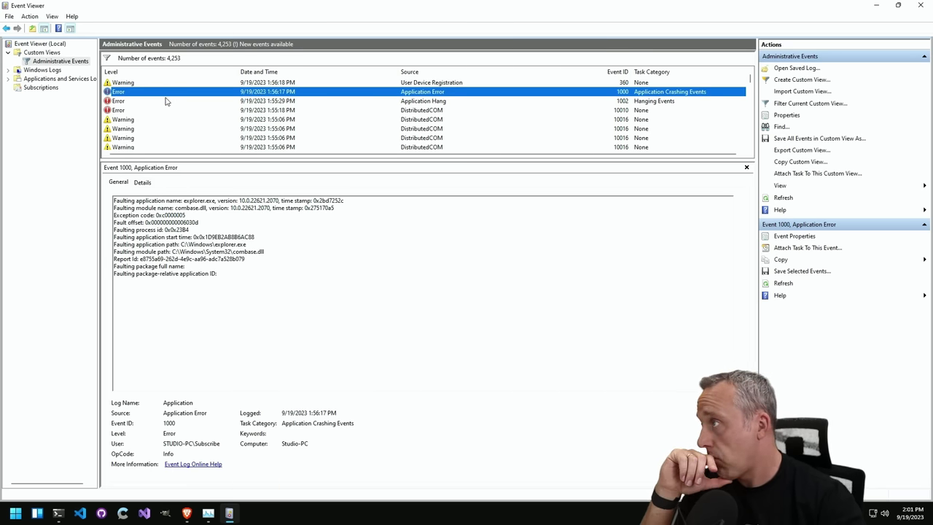
{"action": "left_click", "coordinate": [166, 101]}
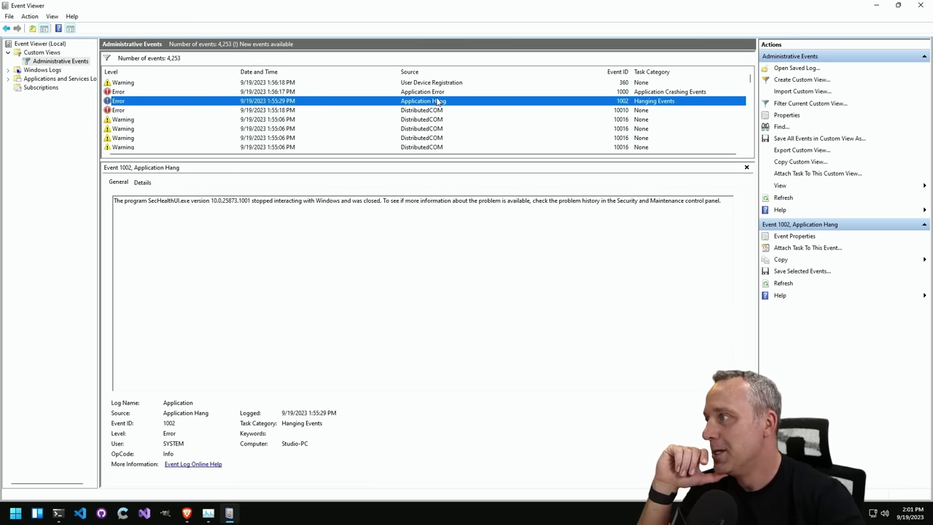
{"action": "left_click", "coordinate": [114, 93]}
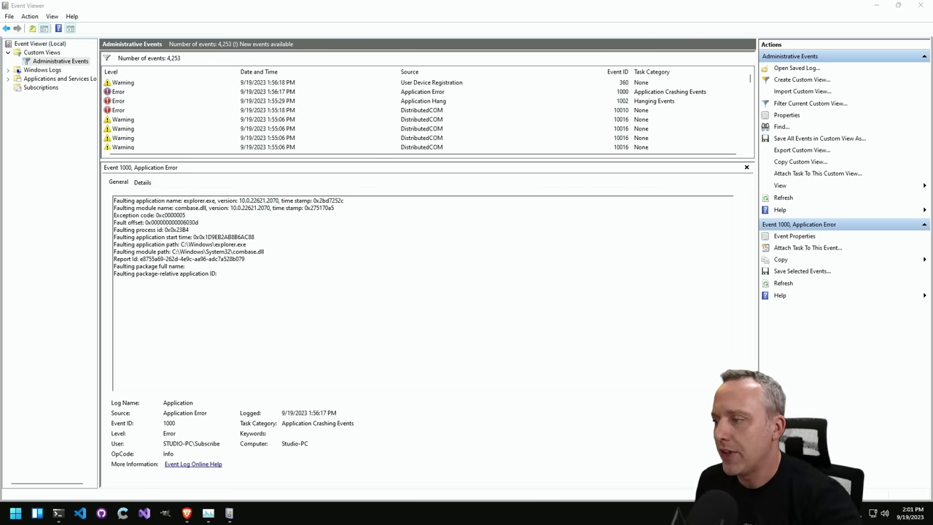
{"action": "left_click", "coordinate": [321, 324]}
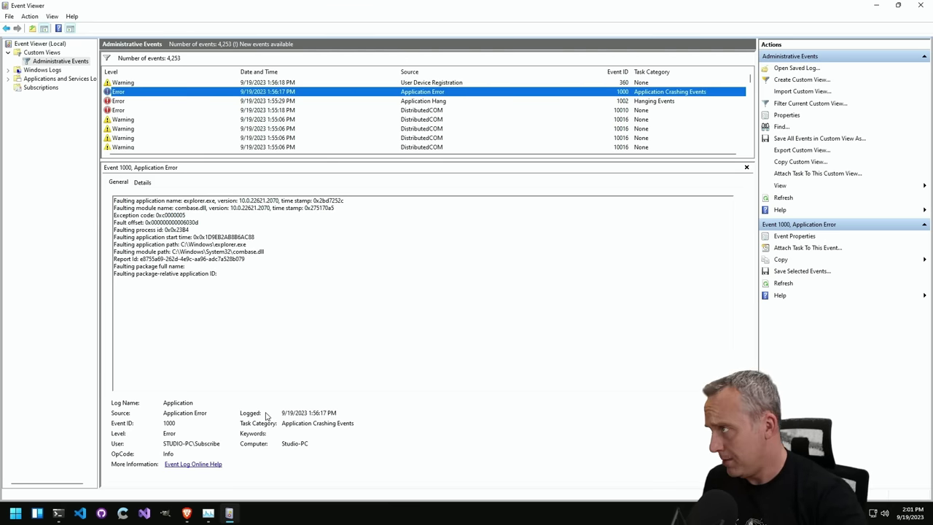
{"action": "mouse_move", "coordinate": [232, 513]}
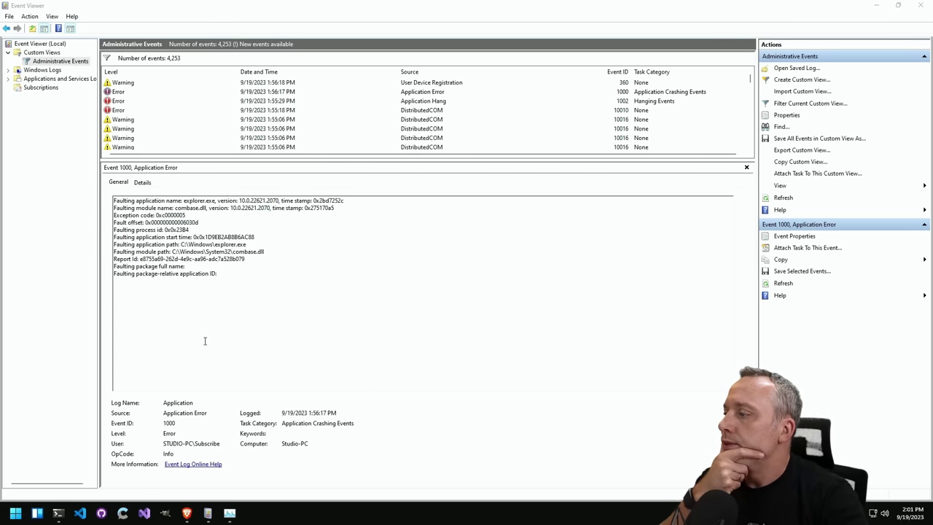
- Open a new Event Viewer instance, expand Windows Logs and Custom Views, and display the Administrative Events view
{"action": "right_click", "coordinate": [15, 513]}
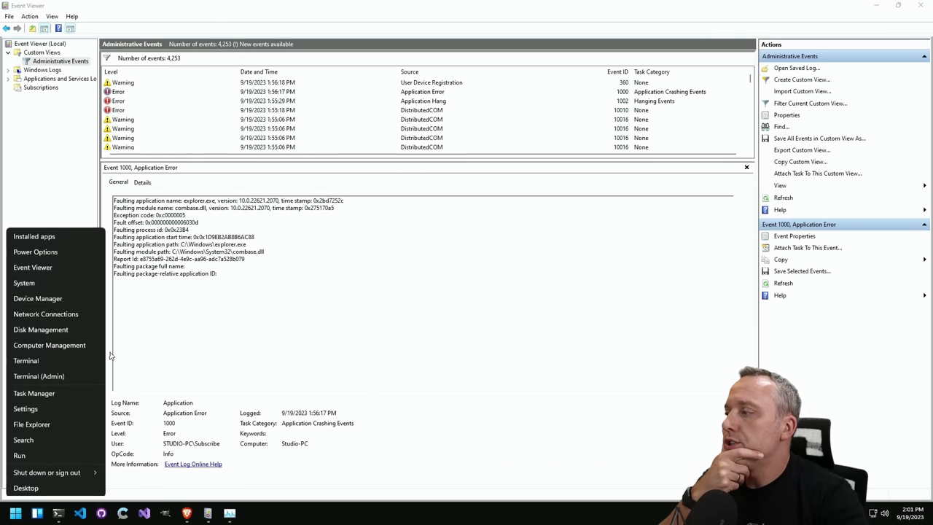
{"action": "left_click", "coordinate": [33, 266]}
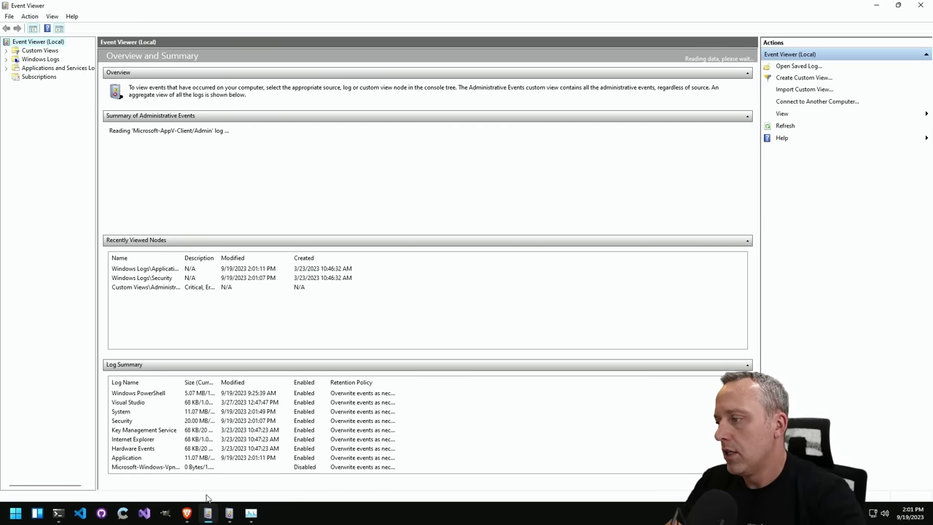
{"action": "key", "text": "super+r"}
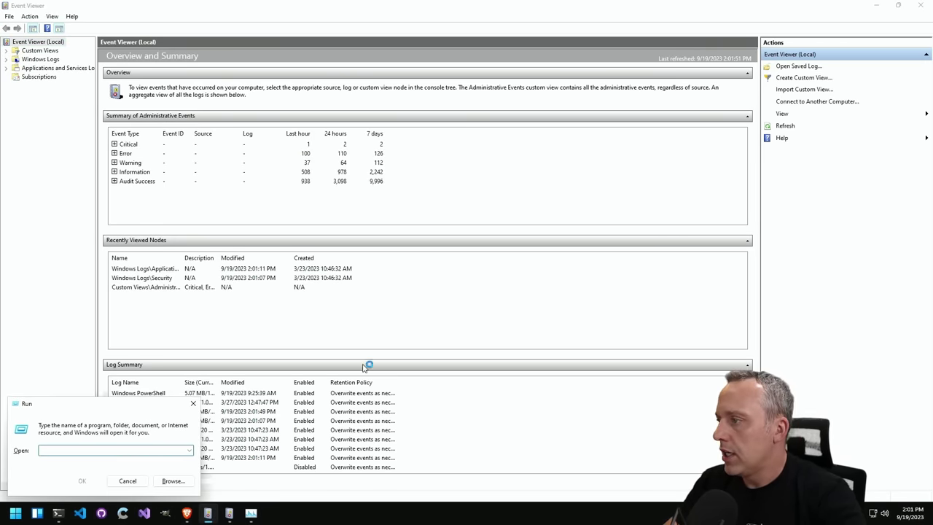
{"action": "key", "text": "Escape"}
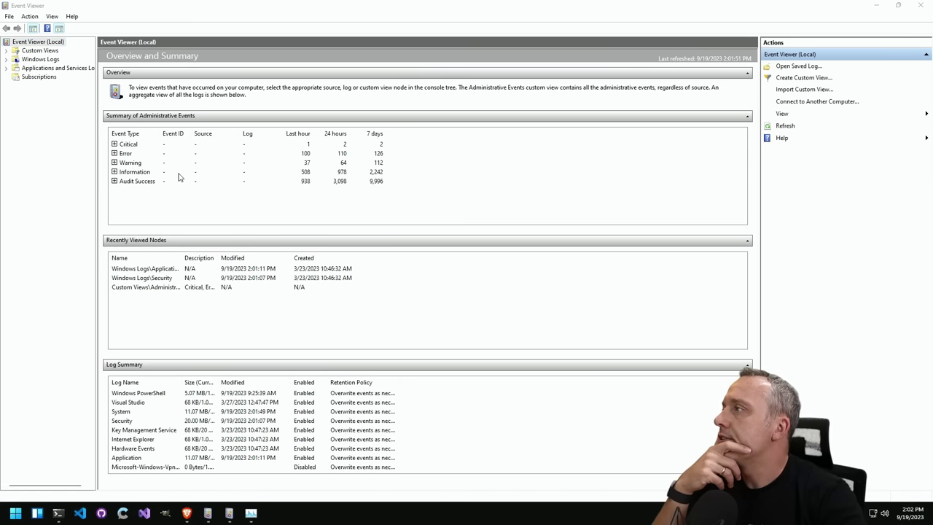
{"action": "left_click", "coordinate": [6, 59]}
{"action": "left_click", "coordinate": [6, 51]}
{"action": "left_click", "coordinate": [58, 59]}
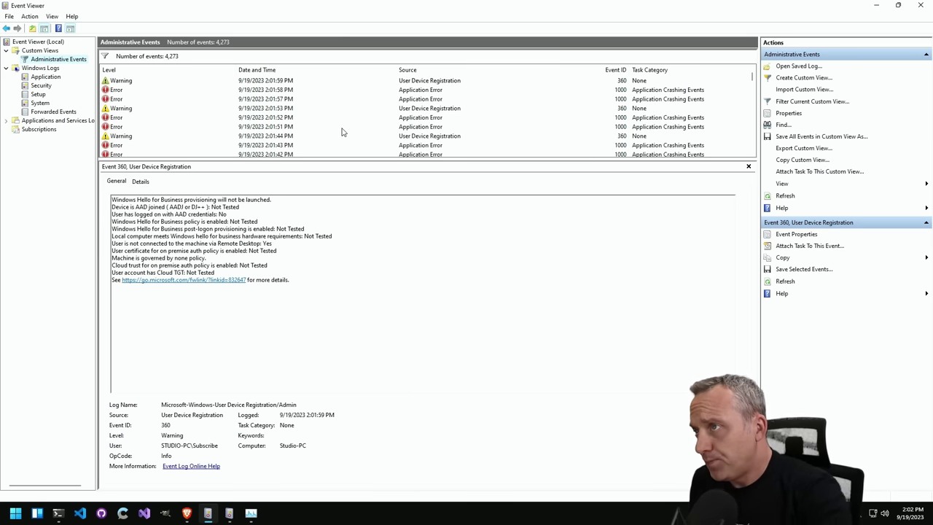
- Compare the two newest Application Error events in Administrative Events and check the update progress in the terminal
{"action": "left_click", "coordinate": [184, 92]}
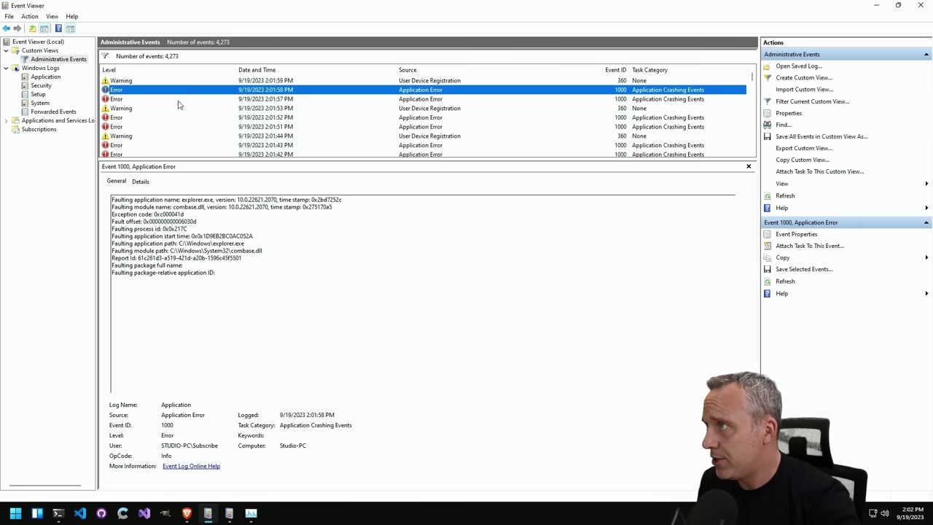
{"action": "left_click", "coordinate": [176, 102]}
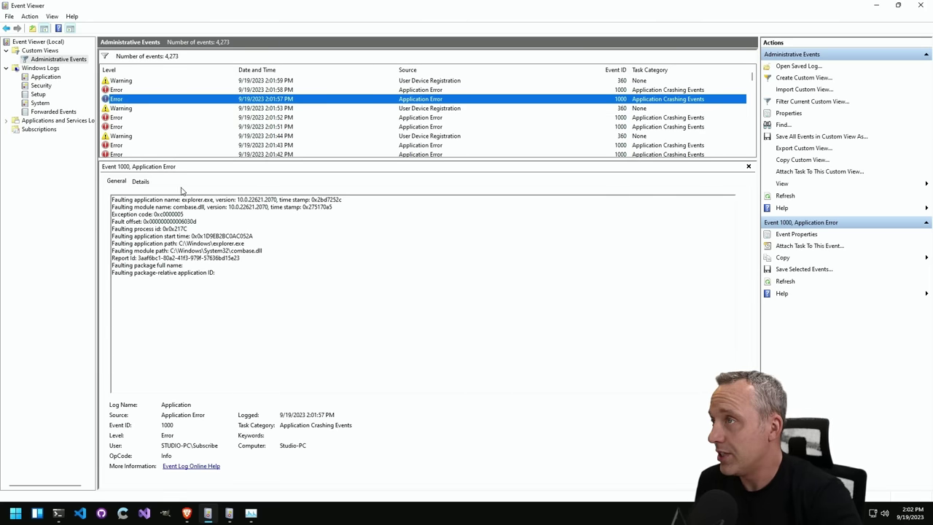
{"action": "left_click", "coordinate": [135, 91]}
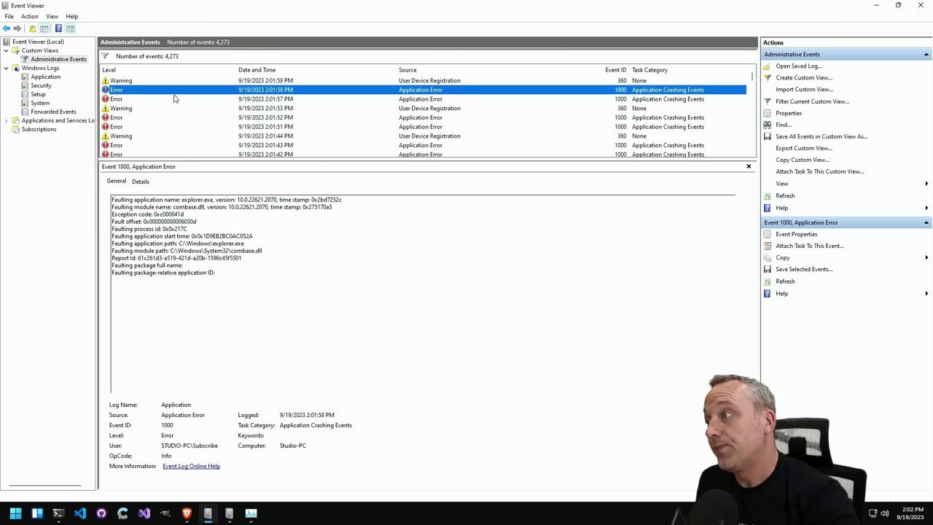
{"action": "left_click", "coordinate": [58, 513]}
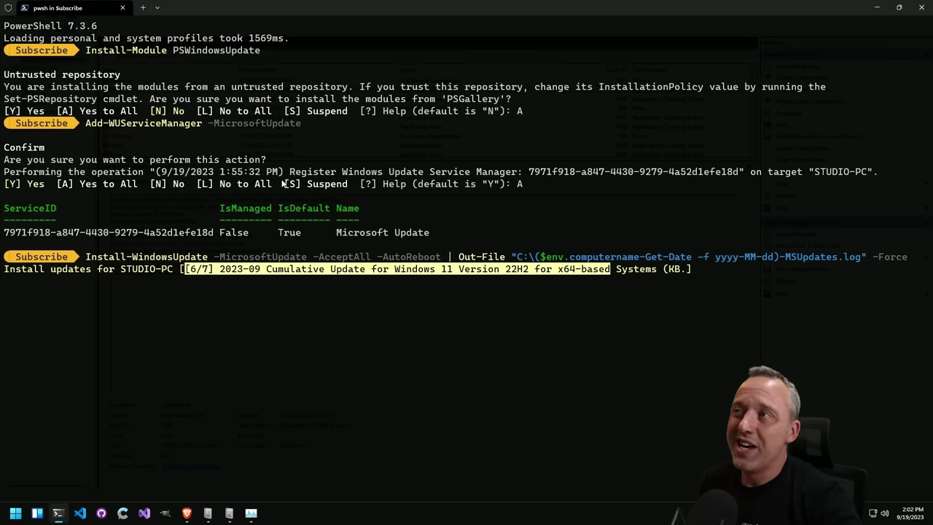
{"action": "right_click", "coordinate": [15, 513]}
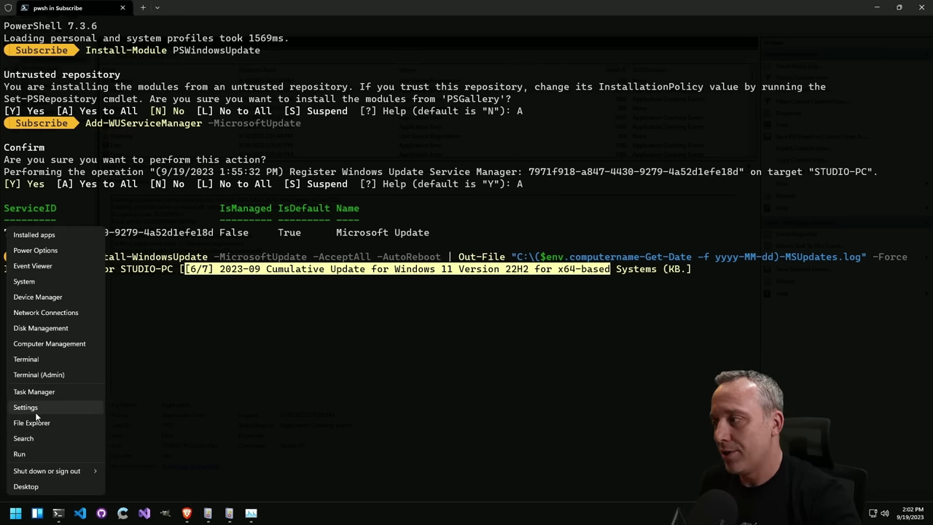
{"action": "left_click", "coordinate": [35, 409]}
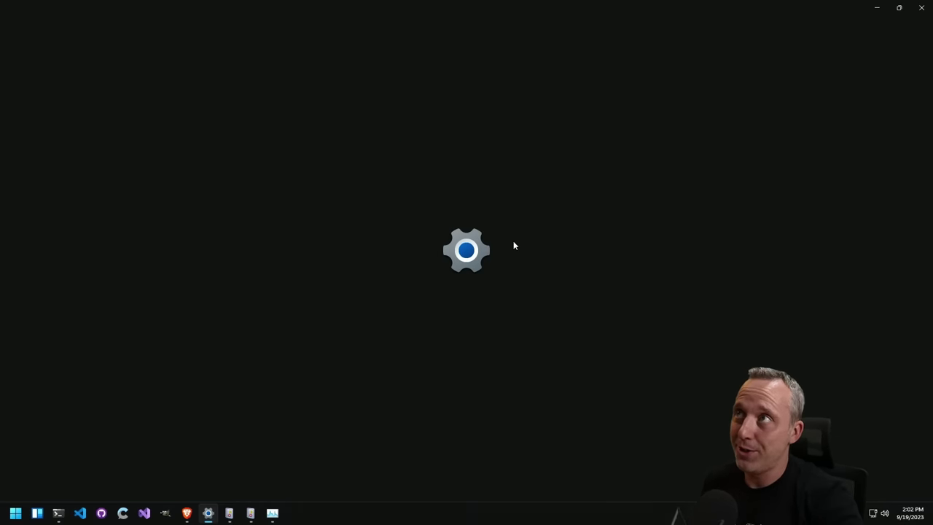
{"action": "left_click", "coordinate": [921, 7]}
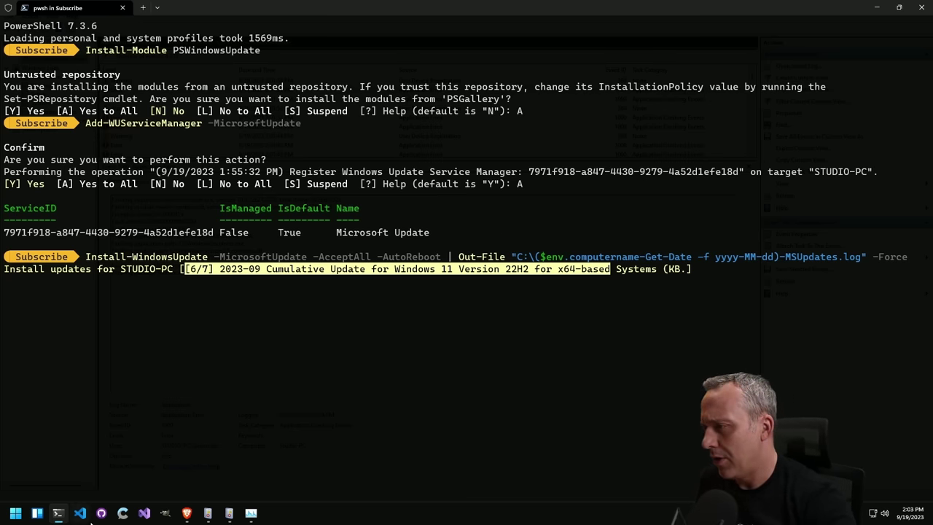
- Switch to the Brave browser, collapse the advertisement banner and look over the Install Windows Update Powershell guide
{"action": "left_click", "coordinate": [187, 513]}
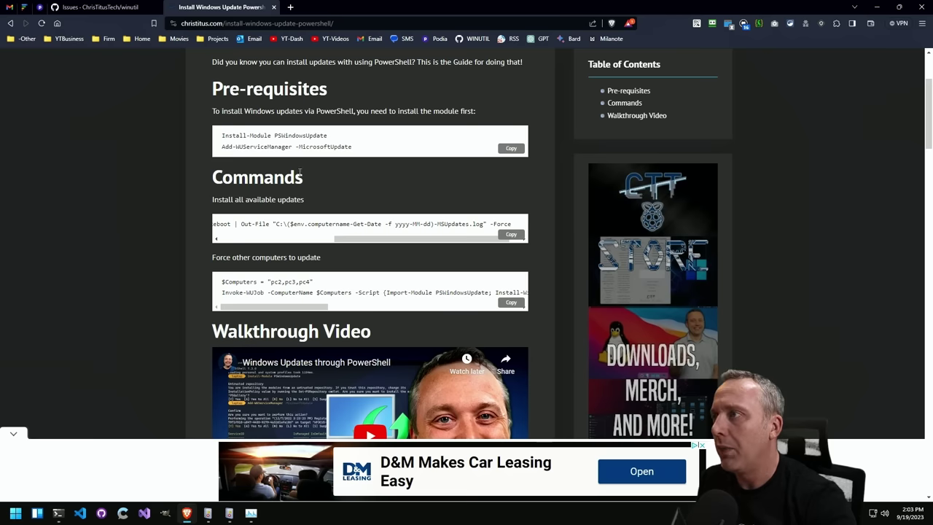
{"action": "left_click", "coordinate": [13, 434]}
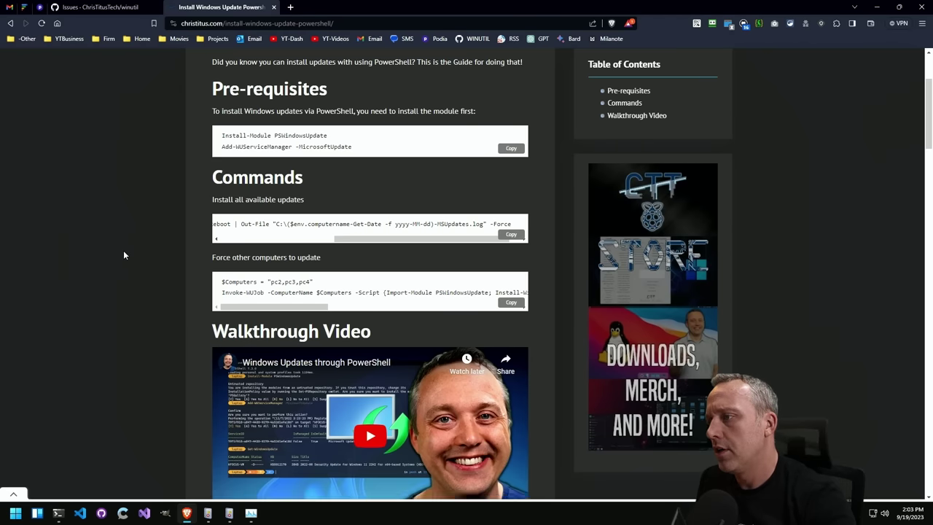
{"action": "scroll", "coordinate": [123, 254], "scroll_direction": "down", "scroll_amount": 2}
{"action": "scroll", "coordinate": [123, 255], "scroll_direction": "up", "scroll_amount": 4}
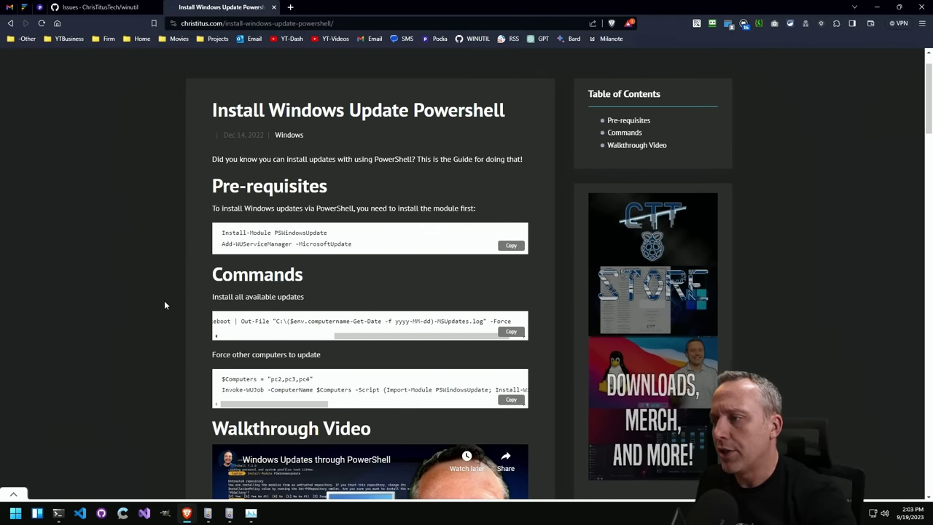
{"action": "scroll", "coordinate": [164, 304], "scroll_direction": "down", "scroll_amount": 2}
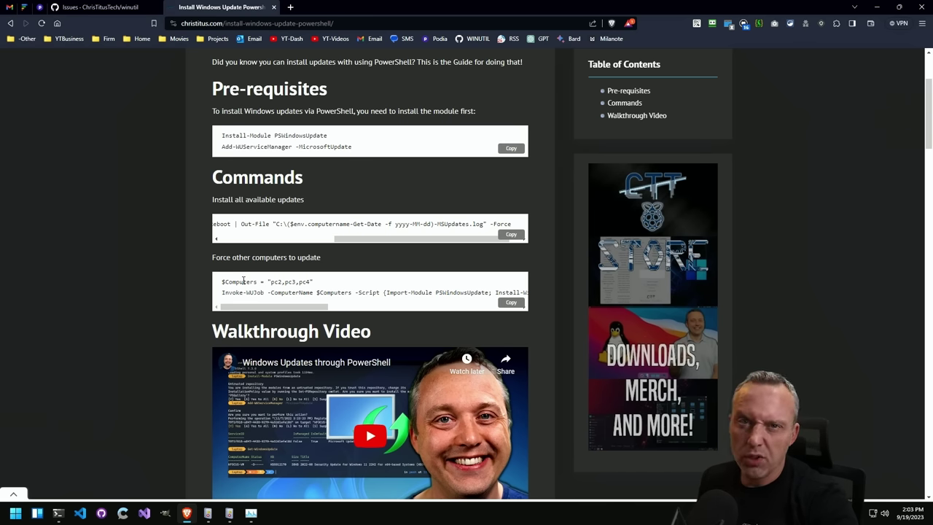
- Read the guide's full update commands and its module prerequisite, and minimize the browser
{"action": "left_click_drag", "start_coordinate": [244, 281], "coordinate": [537, 295]}
{"action": "left_click", "coordinate": [202, 281]}
{"action": "left_click_drag", "start_coordinate": [256, 224], "coordinate": [339, 217]}
{"action": "left_click", "coordinate": [321, 222]}
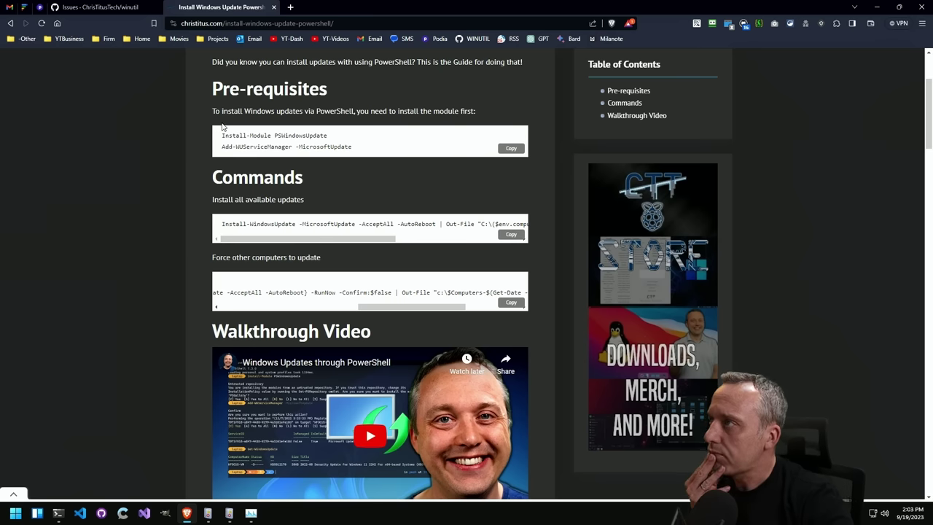
{"action": "left_click_drag", "start_coordinate": [212, 111], "coordinate": [475, 111]}
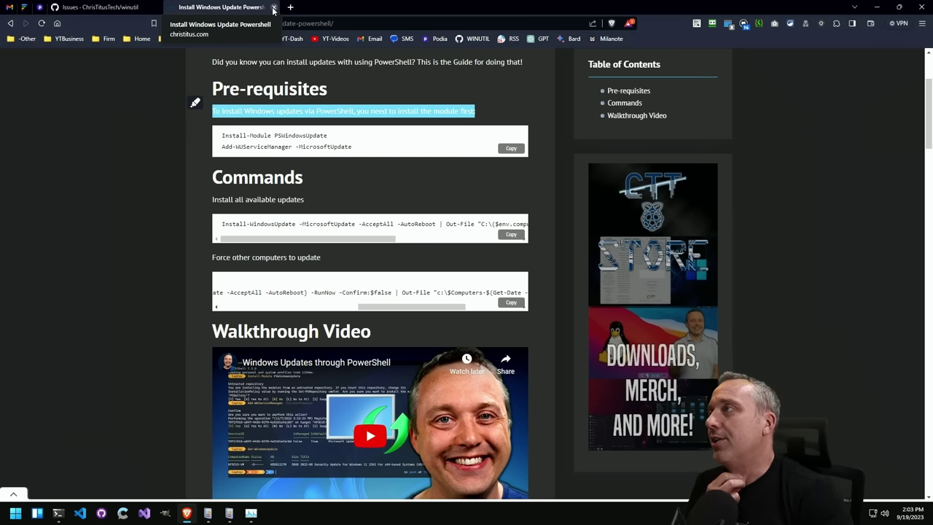
{"action": "left_click", "coordinate": [877, 8]}
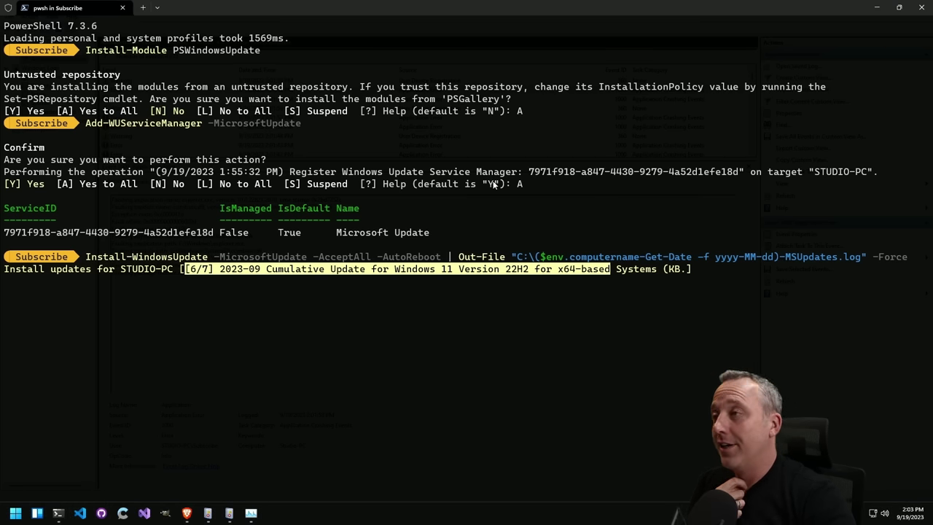
- Open Chatterino and arrange it beside the PowerShell terminal, with the terminal widened to a little over half the screen
{"action": "left_click", "coordinate": [123, 514]}
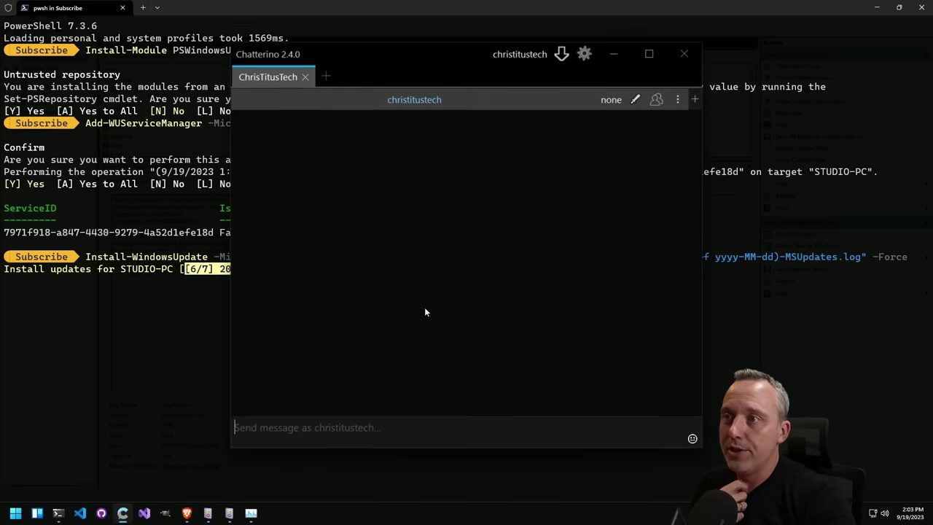
{"action": "left_click_drag", "start_coordinate": [417, 57], "coordinate": [719, 114]}
{"action": "left_click_drag", "start_coordinate": [755, 9], "coordinate": [2, 179]}
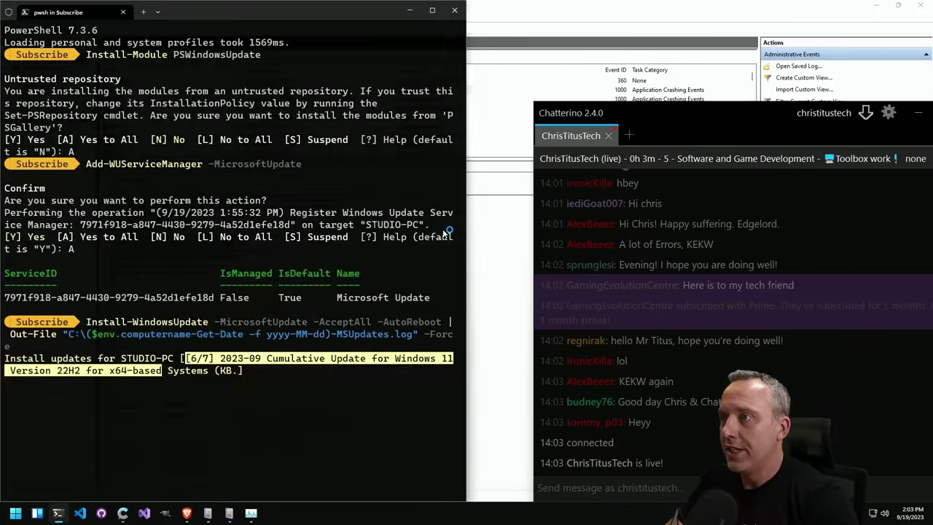
{"action": "left_click_drag", "start_coordinate": [465, 228], "coordinate": [541, 229]}
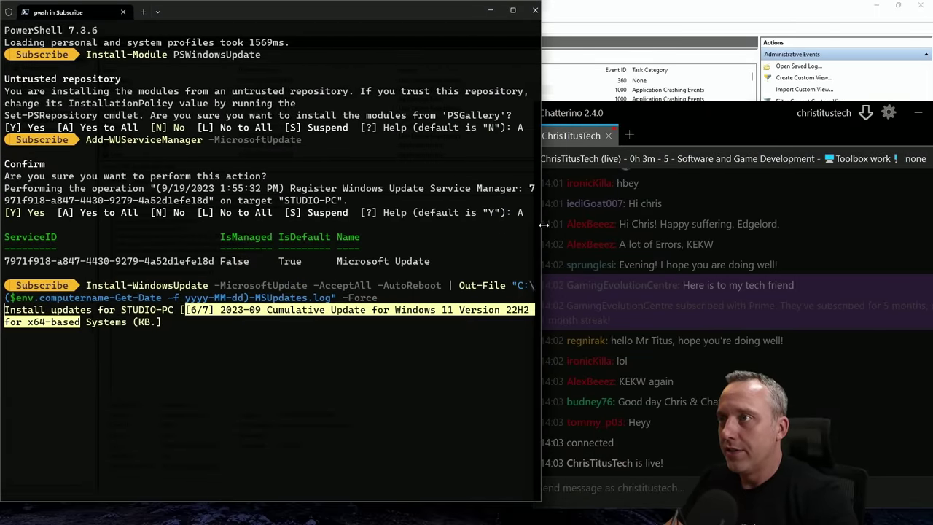
{"action": "left_click_drag", "start_coordinate": [725, 124], "coordinate": [753, 98]}
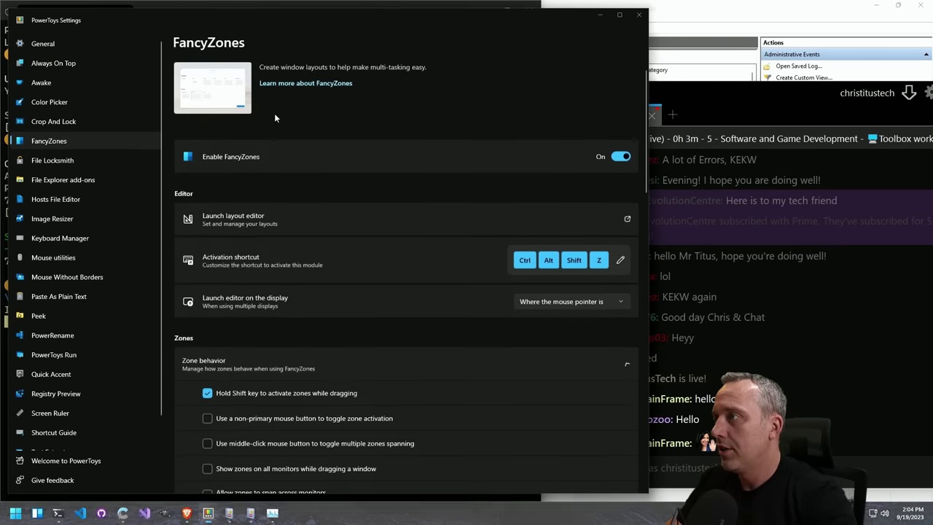
- Restart FancyZones by disabling and re-enabling it, and close PowerToys Settings
{"action": "left_click", "coordinate": [620, 156]}
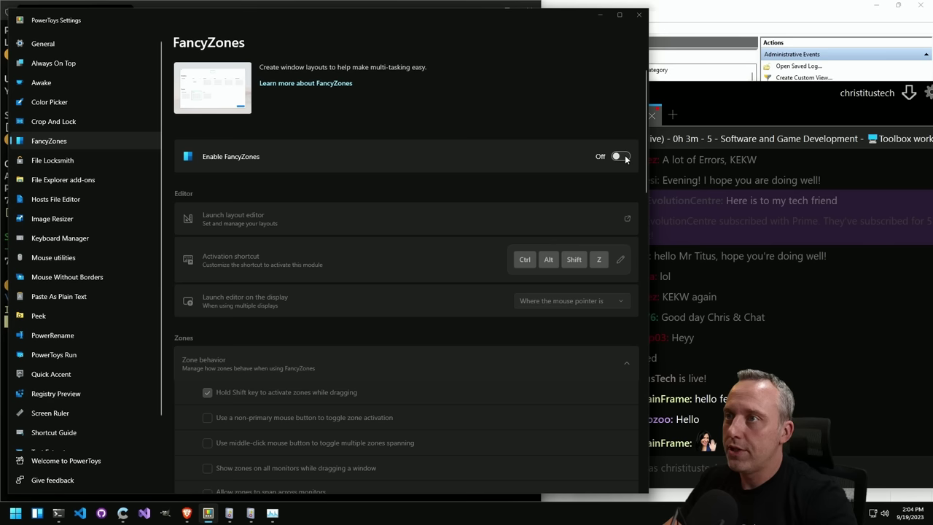
{"action": "left_click", "coordinate": [622, 157]}
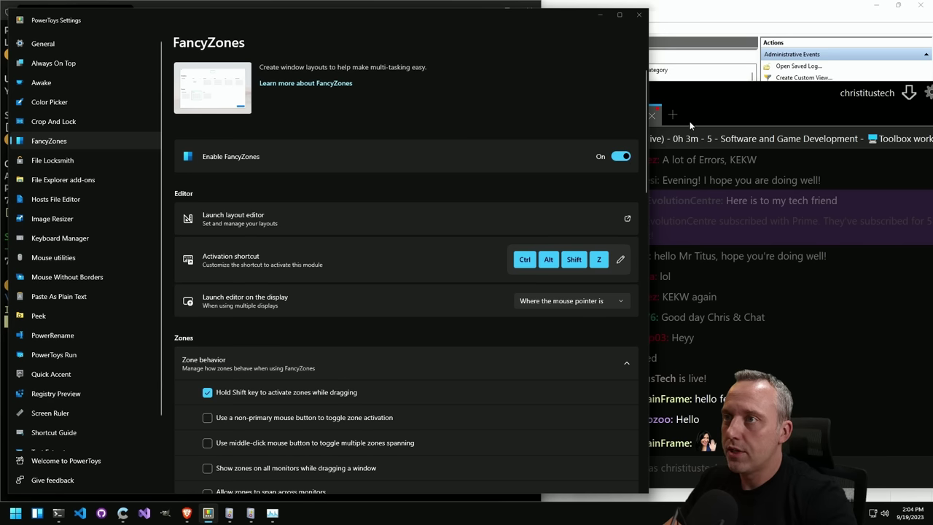
{"action": "left_click", "coordinate": [639, 15]}
- Snap Chatterino into the narrow zone along the right of the screen and widen the terminal to fill the remaining space
{"action": "left_click_drag", "start_coordinate": [747, 91], "coordinate": [809, 29]}
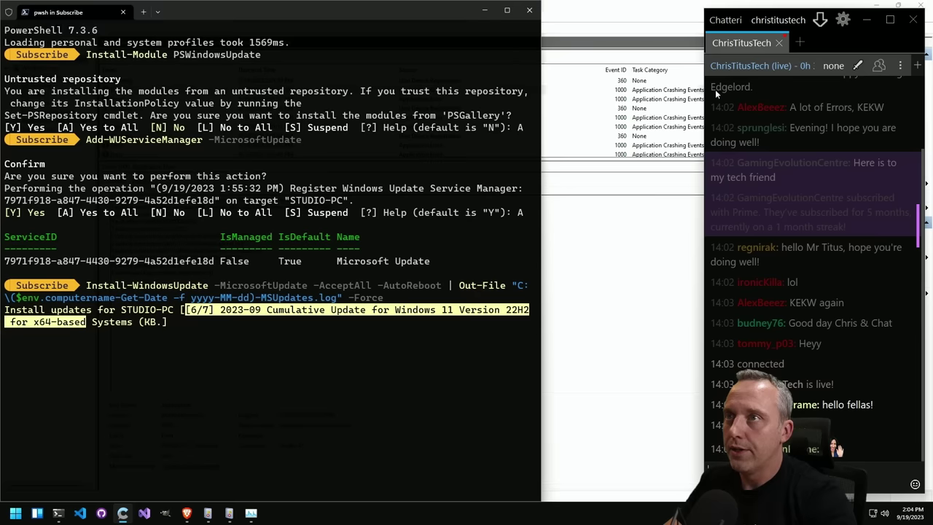
{"action": "left_click_drag", "start_coordinate": [387, 20], "coordinate": [408, 33]}
{"action": "left_click_drag", "start_coordinate": [467, 202], "coordinate": [694, 193]}
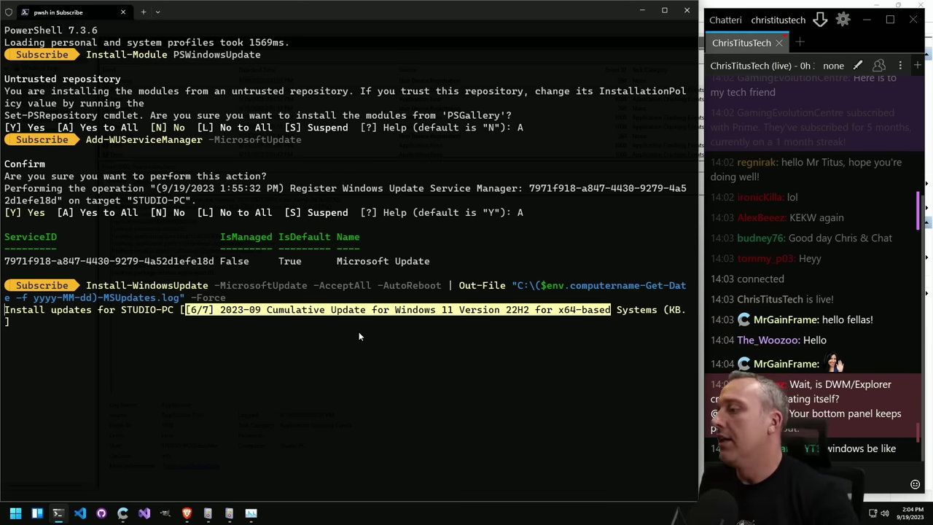
- Switch to Event Viewer and refresh the Administrative Events list to load the newest events
{"action": "left_click", "coordinate": [229, 514]}
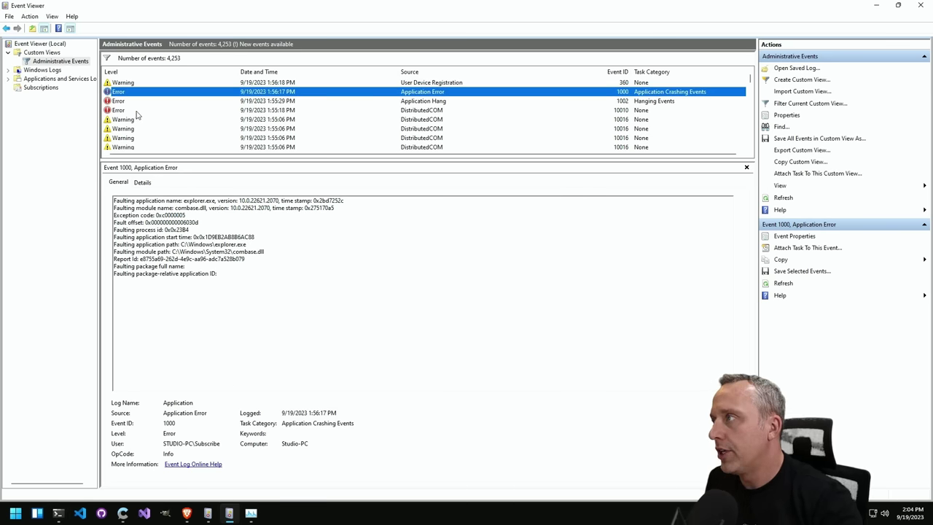
{"action": "left_click", "coordinate": [279, 137]}
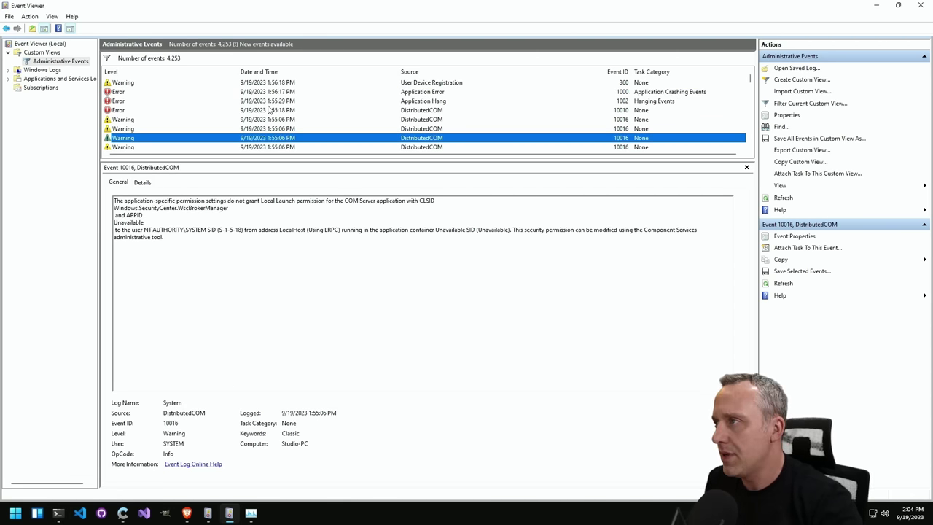
{"action": "left_click", "coordinate": [270, 110]}
{"action": "right_click", "coordinate": [270, 94]}
{"action": "left_click", "coordinate": [296, 146]}
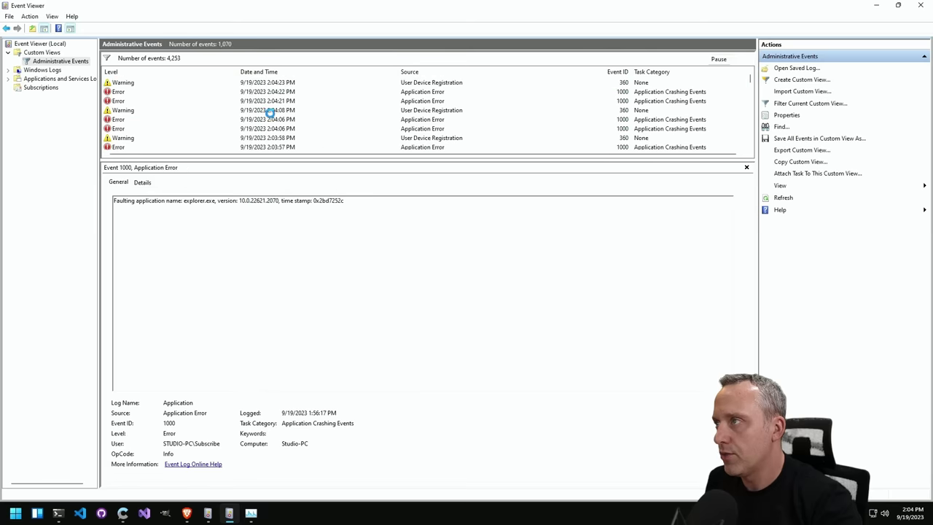
- Read the two newest Application Error events and the User Device Registration warning below them, and dismiss the sign-out notice
{"action": "left_click", "coordinate": [196, 94]}
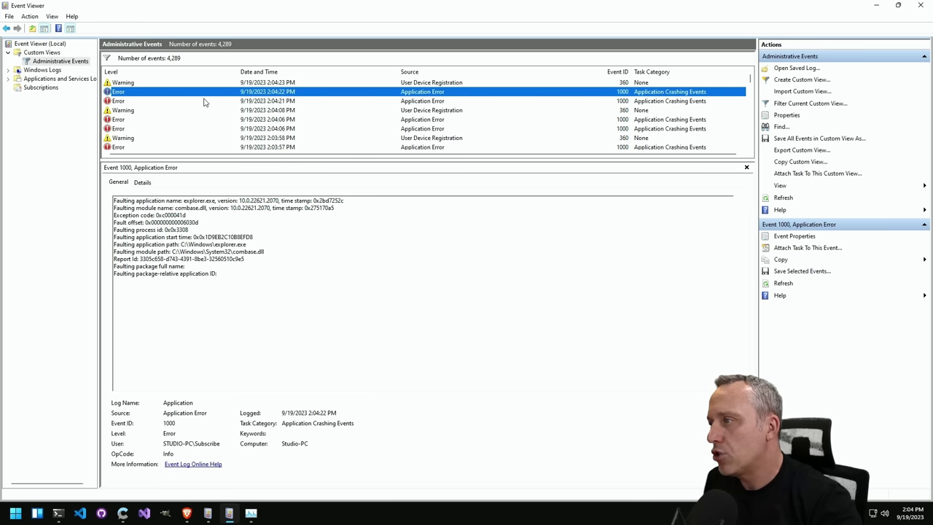
{"action": "left_click", "coordinate": [121, 102]}
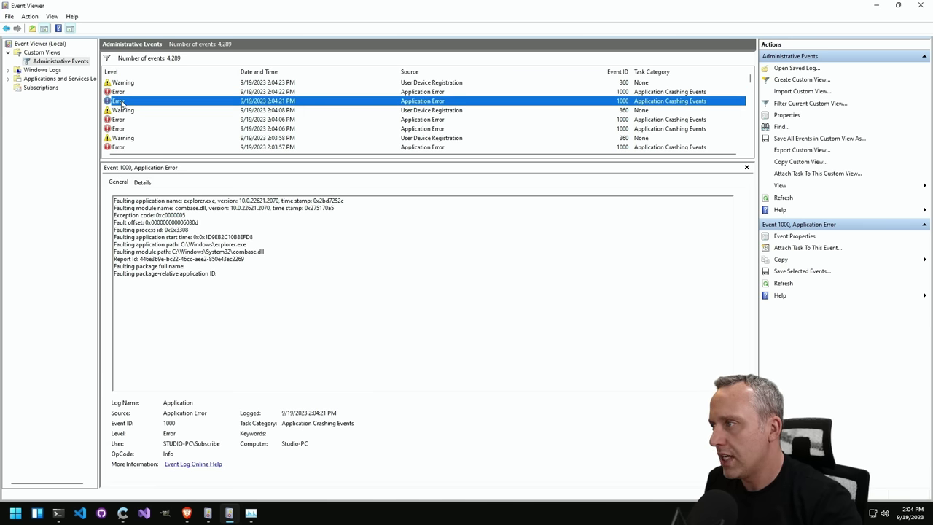
{"action": "left_click", "coordinate": [127, 111]}
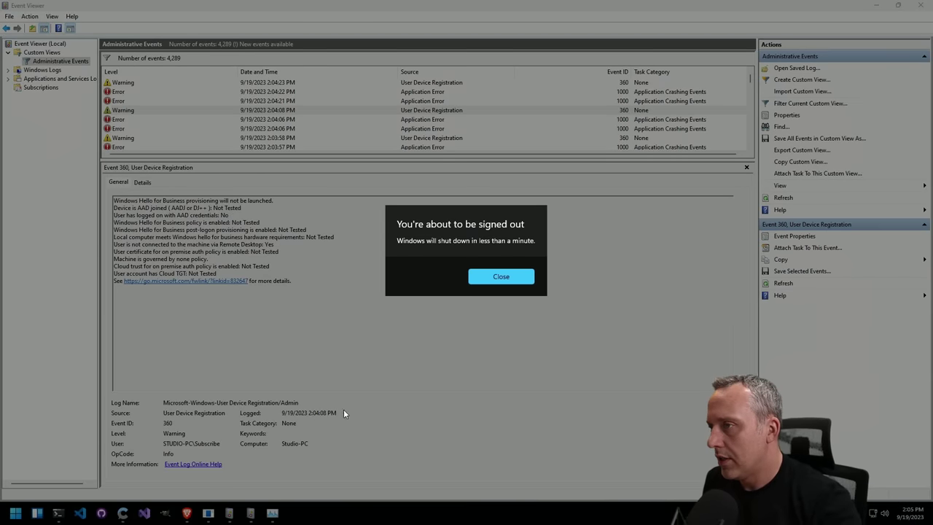
{"action": "left_click", "coordinate": [511, 282]}
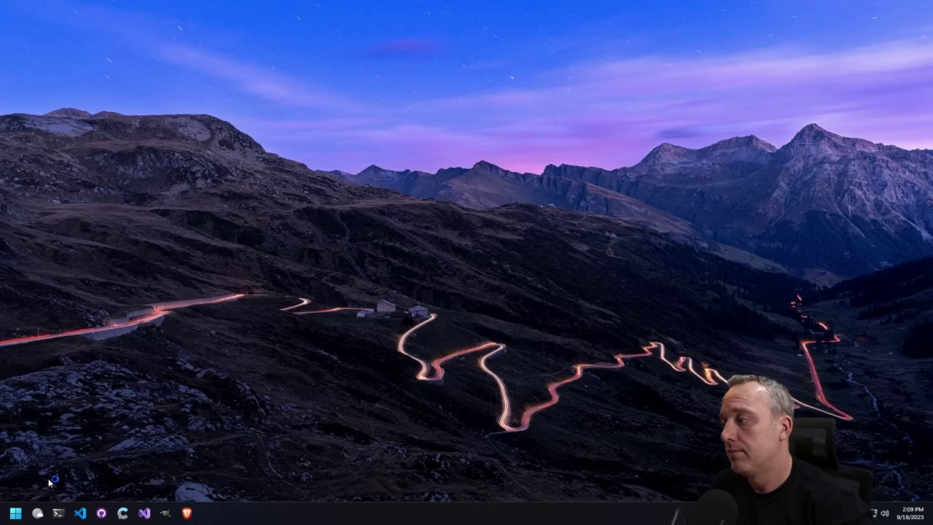
- Open the Windows Update page in Settings and check for updates
{"action": "key", "text": "super+x"}
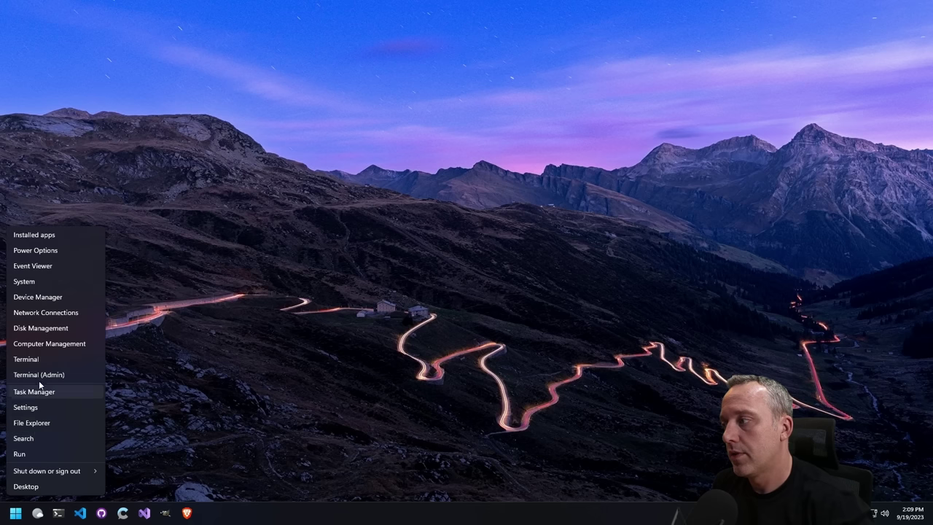
{"action": "left_click", "coordinate": [33, 407]}
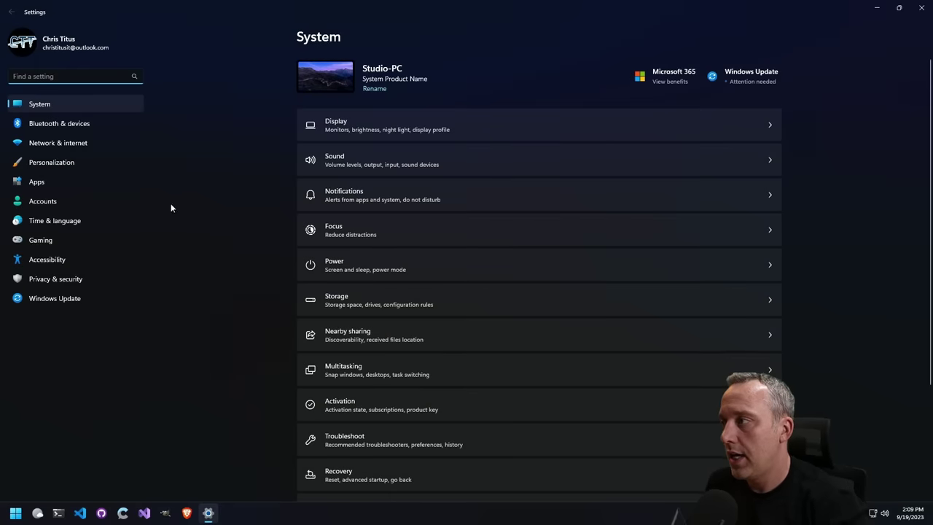
{"action": "left_click", "coordinate": [73, 298]}
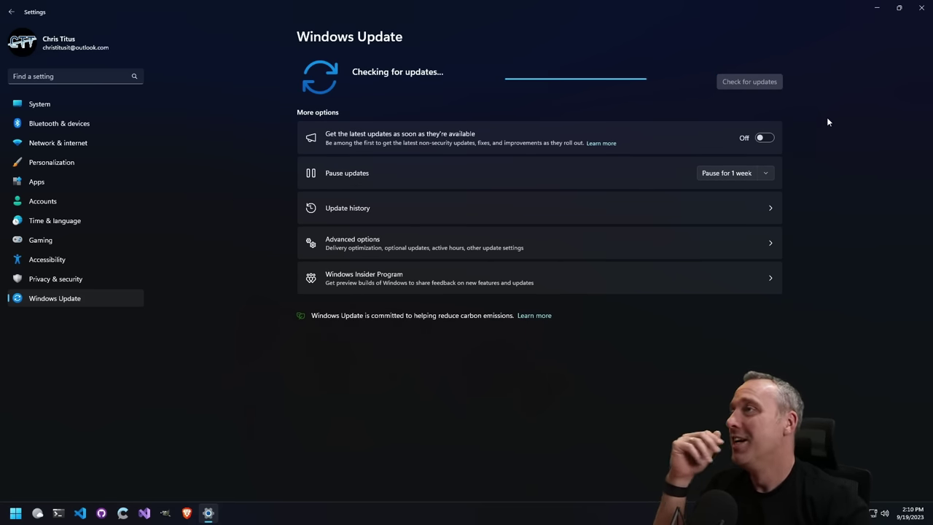
{"action": "left_click", "coordinate": [758, 82]}
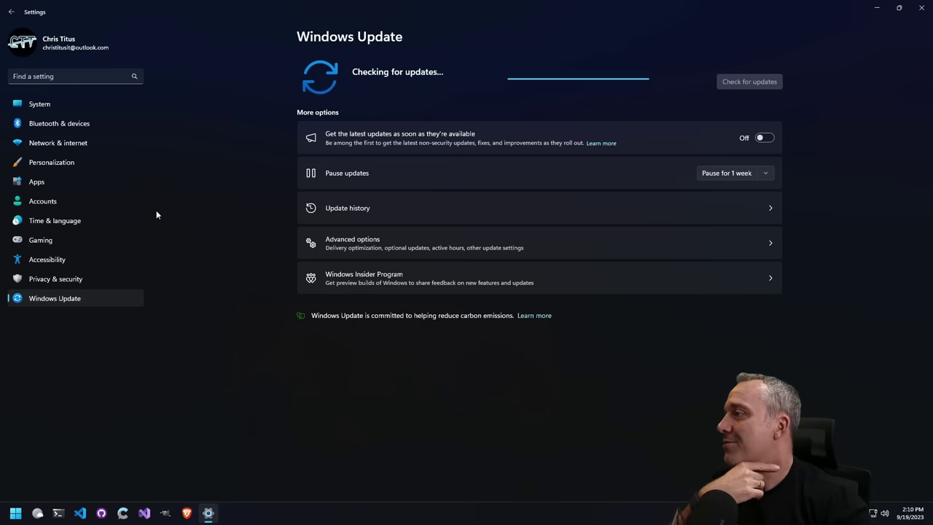
- Open the Protection history from the Virus & threat protection area of Windows Security
{"action": "left_click", "coordinate": [58, 279]}
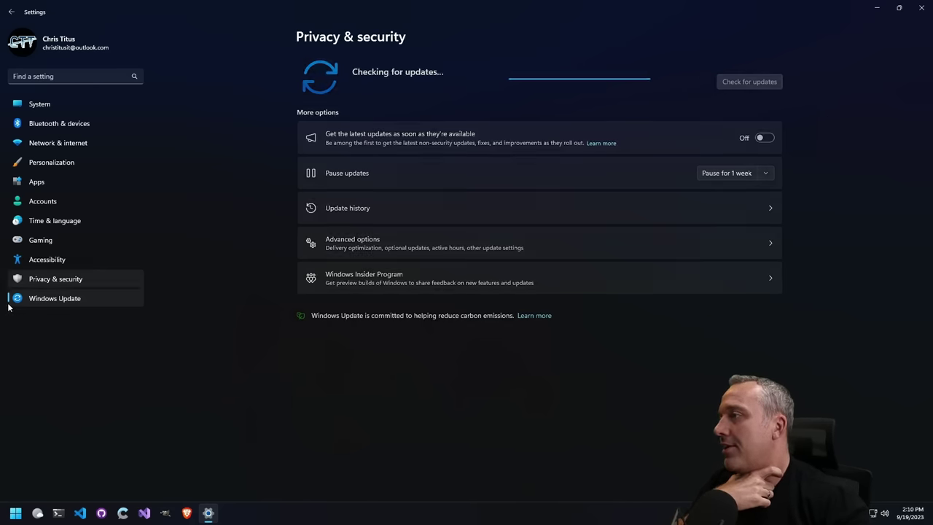
{"action": "left_click", "coordinate": [345, 103]}
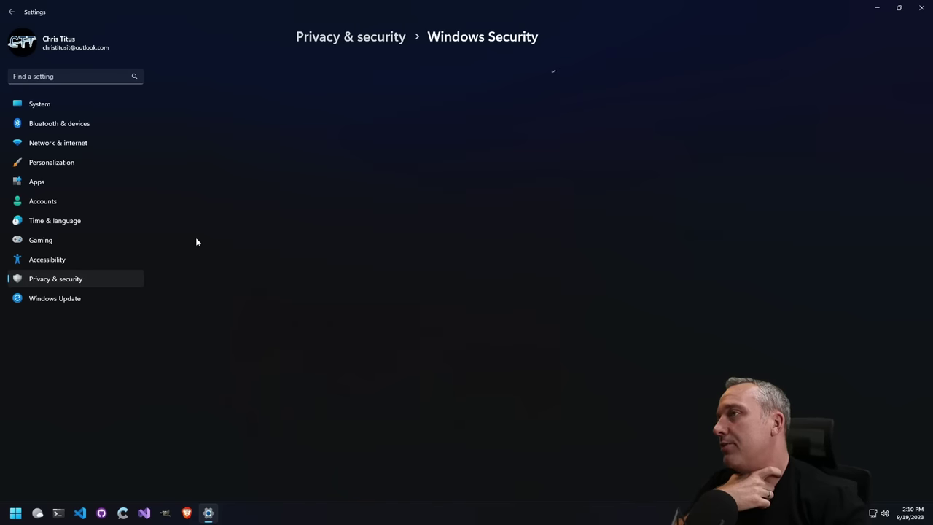
{"action": "left_click", "coordinate": [363, 143]}
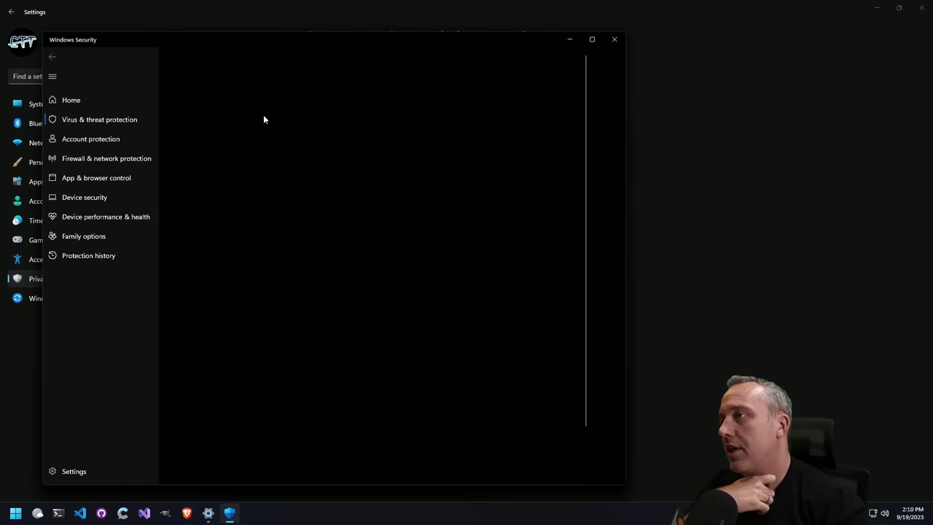
{"action": "scroll", "coordinate": [402, 180], "scroll_direction": "down", "scroll_amount": 1}
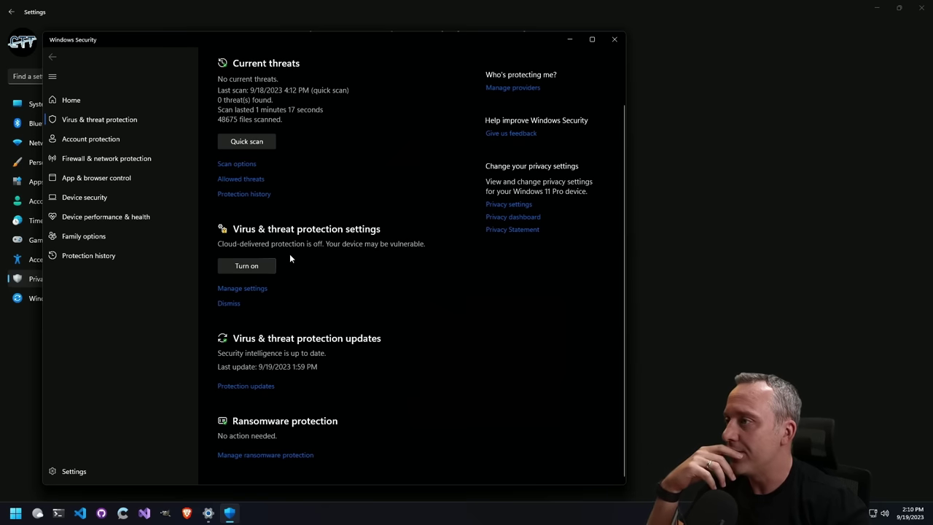
{"action": "left_click", "coordinate": [257, 196]}
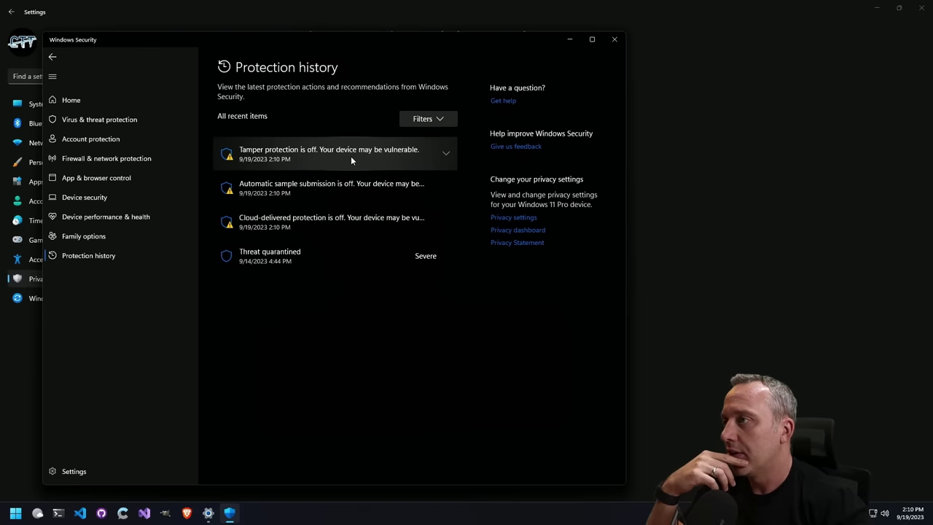
- Review the quarantined threat's details and available actions, view the security overview, and close Windows Security
{"action": "left_click", "coordinate": [291, 263]}
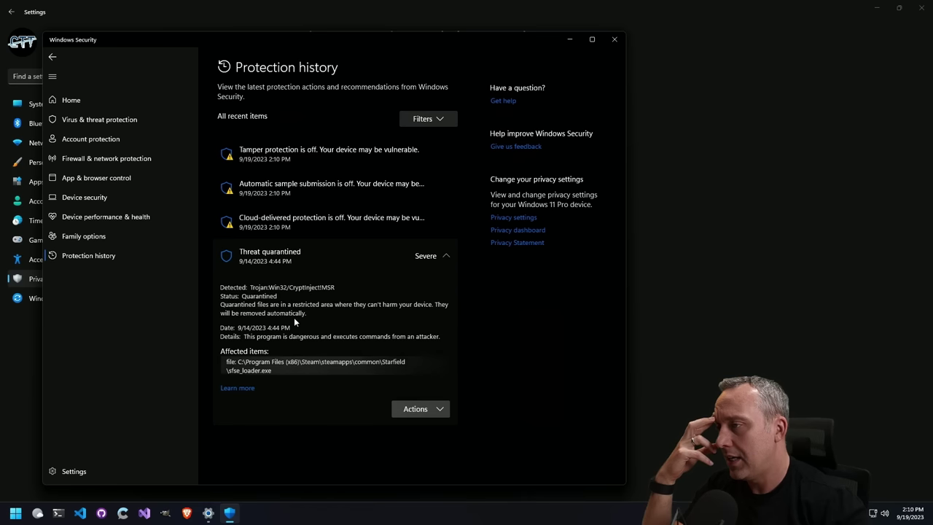
{"action": "left_click", "coordinate": [440, 411]}
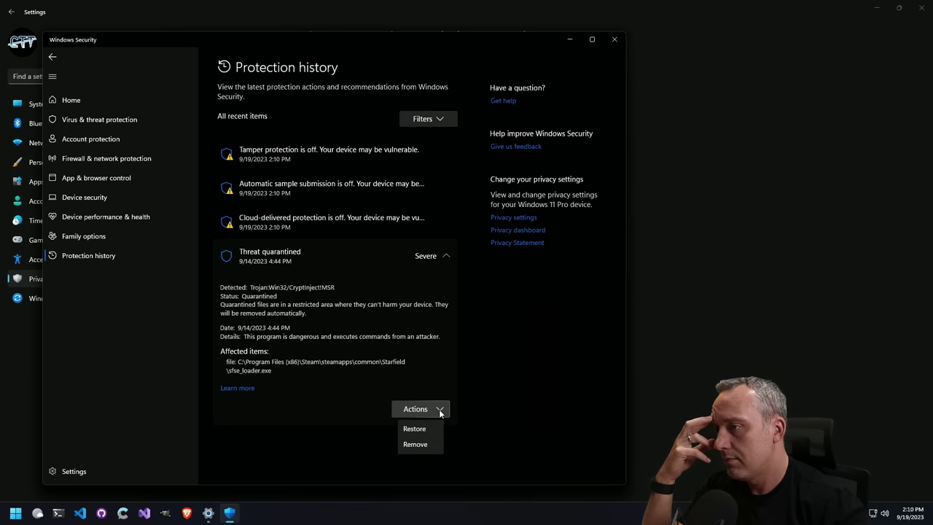
{"action": "left_click", "coordinate": [422, 328]}
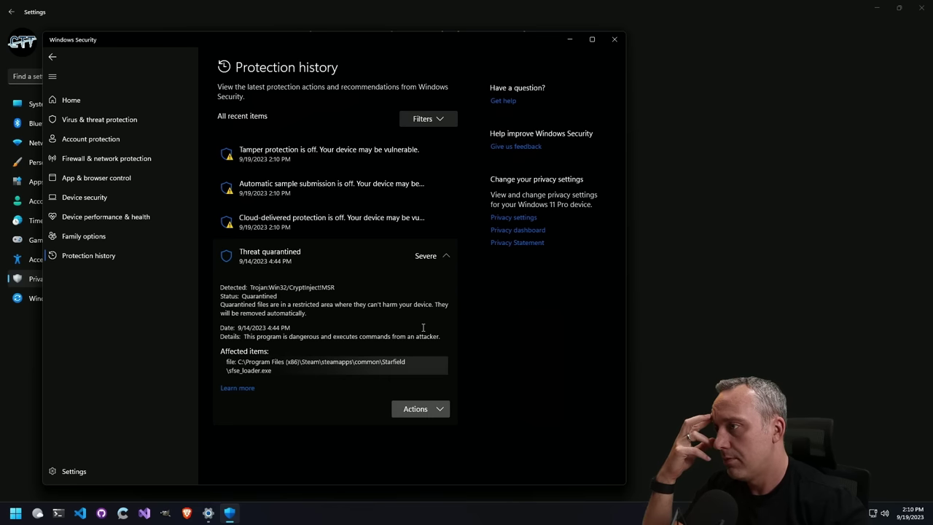
{"action": "left_click", "coordinate": [447, 257]}
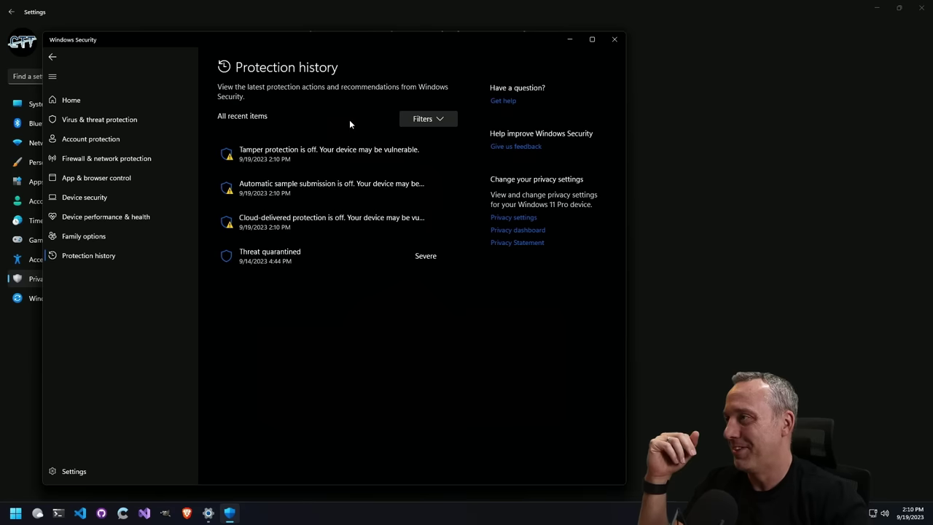
{"action": "left_click", "coordinate": [113, 100]}
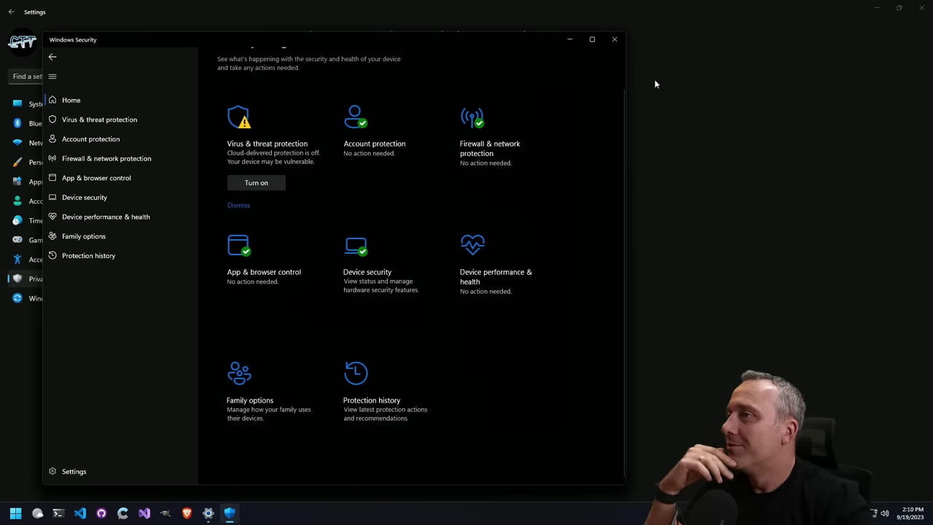
{"action": "left_click", "coordinate": [615, 39]}
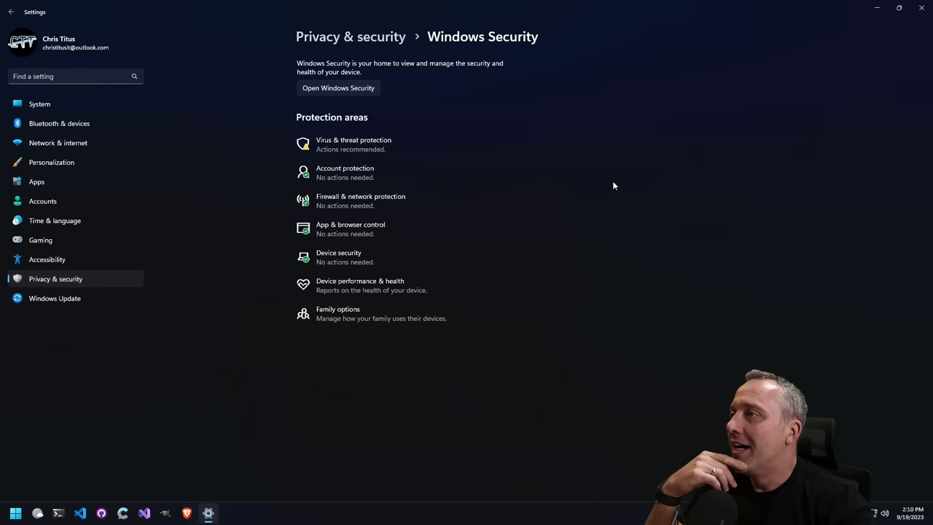
- Turn on cloud-delivered protection, automatic sample submission and tamper protection in Virus & threat protection, and close Windows Security and Settings
{"action": "left_click", "coordinate": [377, 140]}
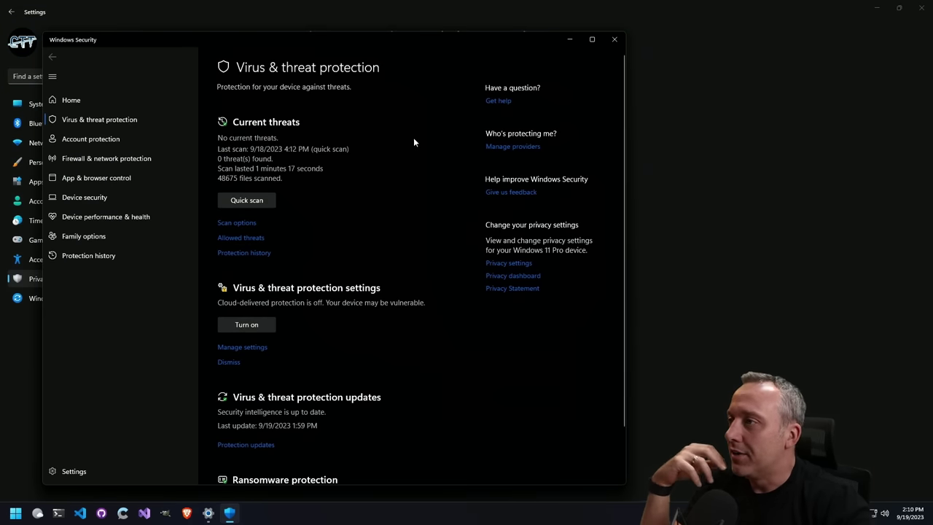
{"action": "left_click", "coordinate": [246, 323]}
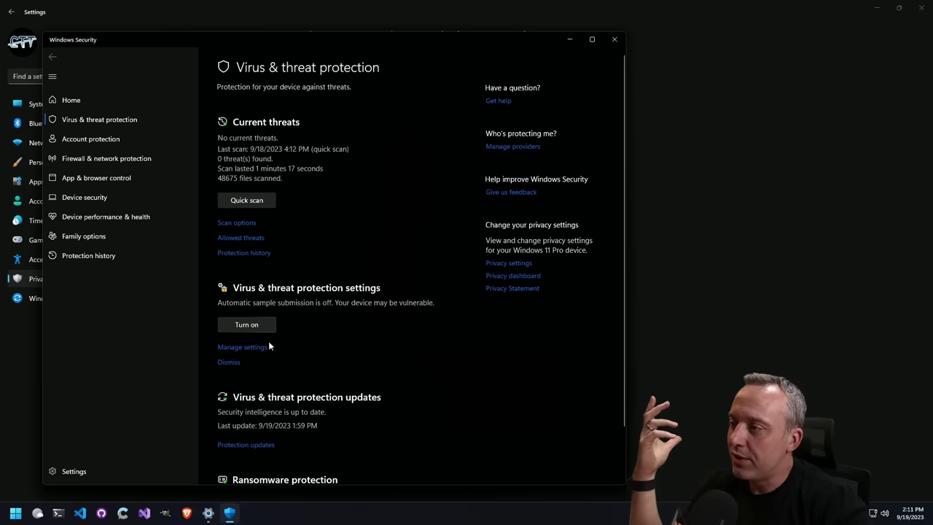
{"action": "left_click", "coordinate": [259, 324]}
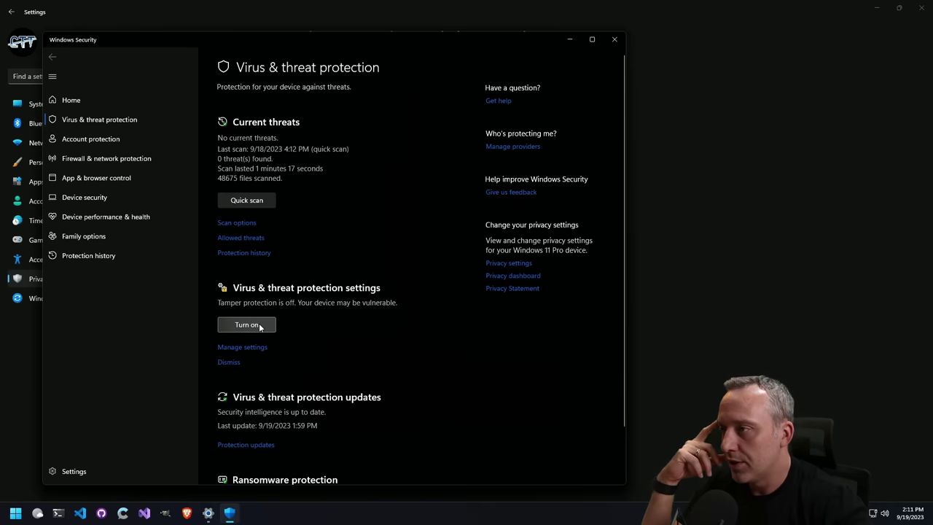
{"action": "left_click", "coordinate": [259, 324]}
{"action": "scroll", "coordinate": [358, 306], "scroll_direction": "down", "scroll_amount": 1}
{"action": "scroll", "coordinate": [342, 262], "scroll_direction": "up", "scroll_amount": 1}
{"action": "left_click", "coordinate": [615, 40]}
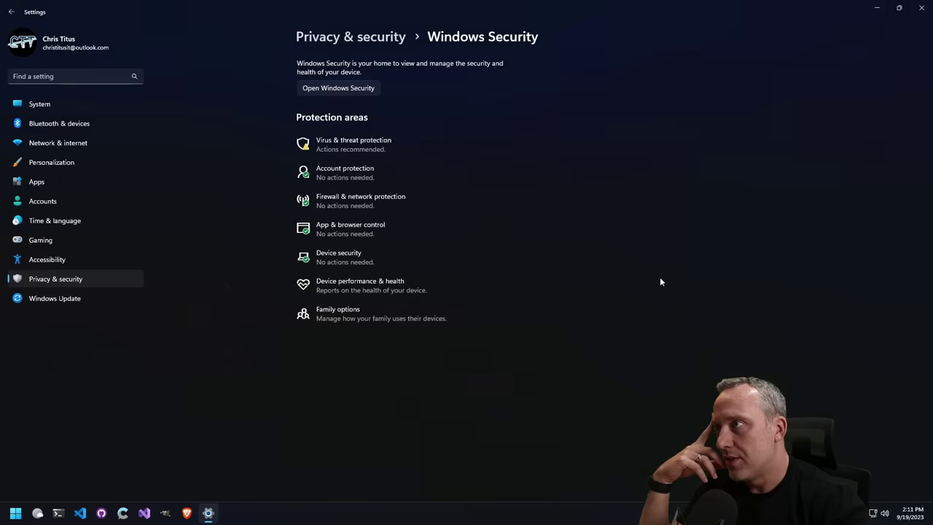
{"action": "left_click", "coordinate": [921, 8]}
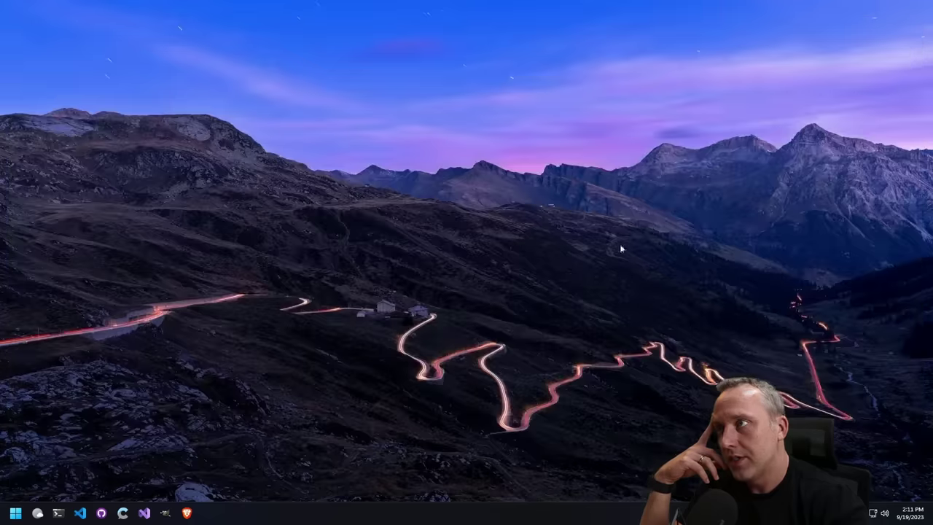
- Open Event Viewer and show the Administrative Events custom view
{"action": "right_click", "coordinate": [15, 512]}
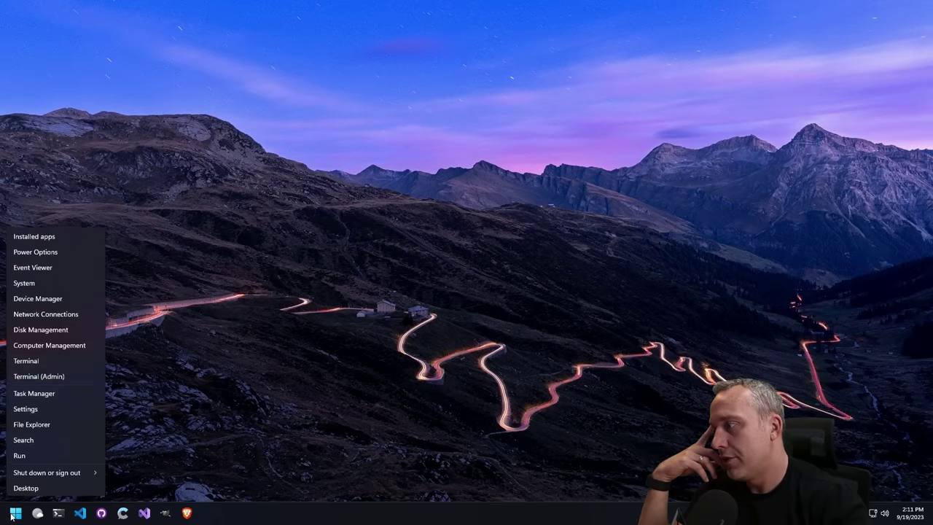
{"action": "left_click", "coordinate": [58, 264]}
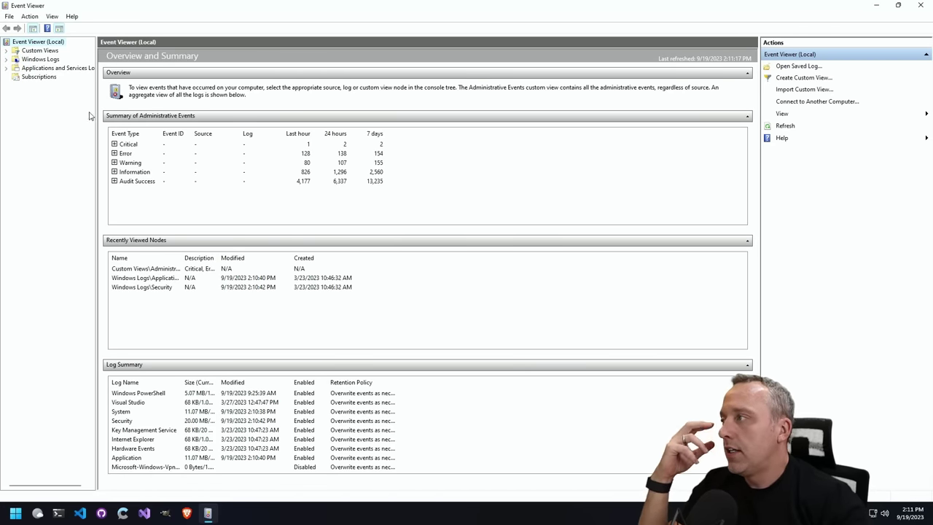
{"action": "left_click", "coordinate": [6, 50]}
{"action": "left_click", "coordinate": [58, 59]}
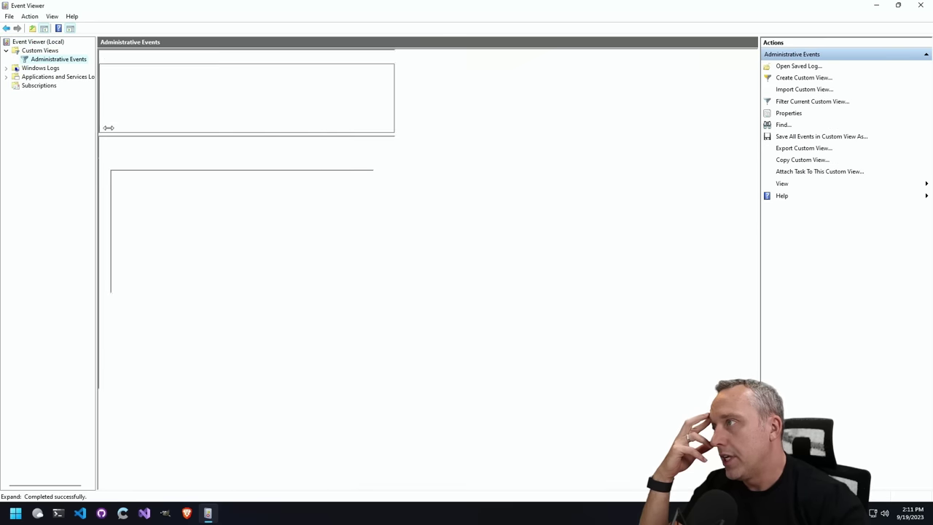
- Pull Event Viewer out of its maximized state, view the FancyZones page in PowerToys Settings, and close PowerToys Settings
{"action": "left_click_drag", "start_coordinate": [526, 7], "coordinate": [446, 110]}
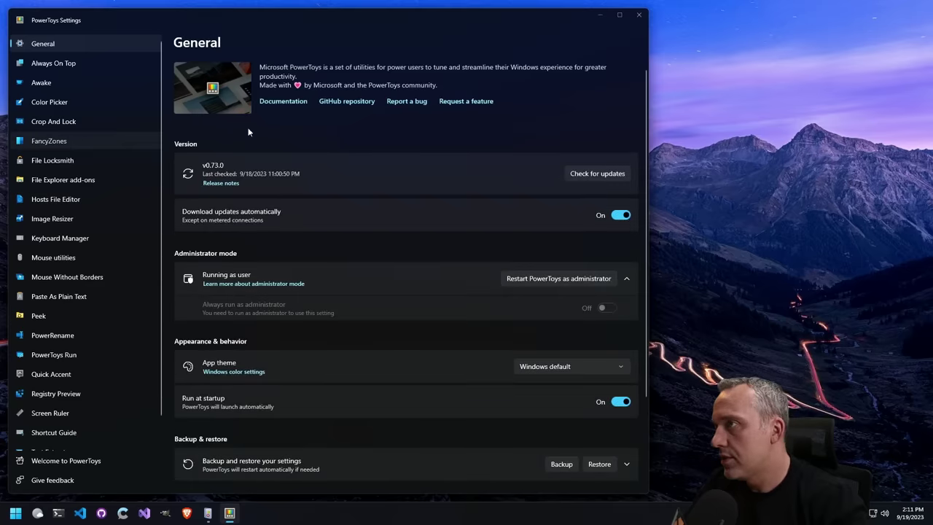
{"action": "left_click", "coordinate": [49, 141]}
{"action": "left_click", "coordinate": [639, 18]}
- Place Event Viewer along the left of the screen beside Chatterino and widen it to meet the chat window
{"action": "left_click_drag", "start_coordinate": [373, 110], "coordinate": [15, 223]}
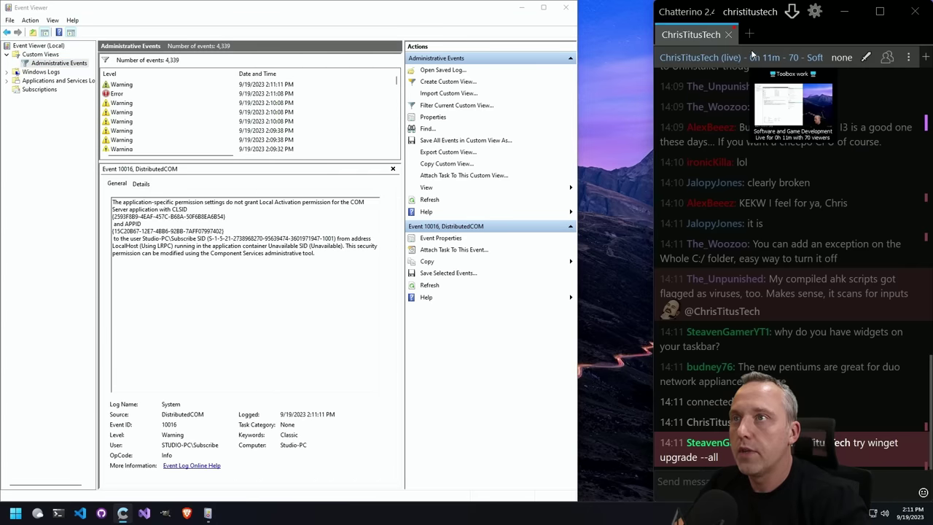
{"action": "left_click_drag", "start_coordinate": [376, 12], "coordinate": [37, 187]}
{"action": "left_click_drag", "start_coordinate": [467, 292], "coordinate": [655, 282]}
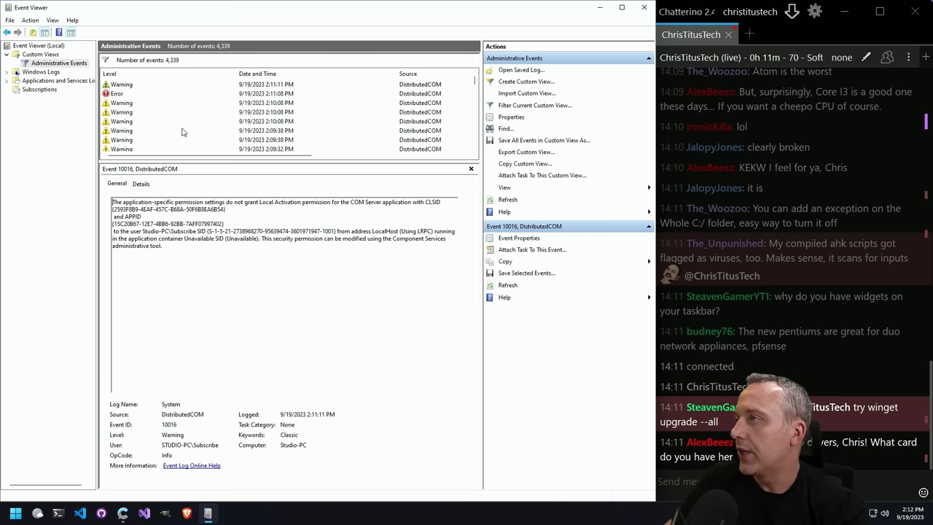
- Look through the Administrative Events list and read the Kernel-EventTracing and stornvme errors from about 2:08 PM
{"action": "scroll", "coordinate": [141, 127], "scroll_direction": "down", "scroll_amount": 4}
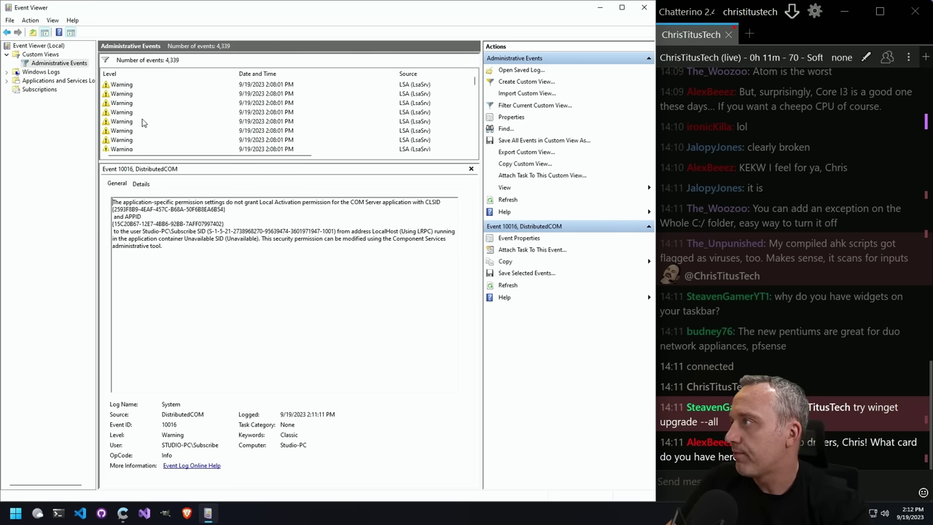
{"action": "scroll", "coordinate": [135, 127], "scroll_direction": "down", "scroll_amount": 3}
{"action": "scroll", "coordinate": [135, 127], "scroll_direction": "up", "scroll_amount": 2}
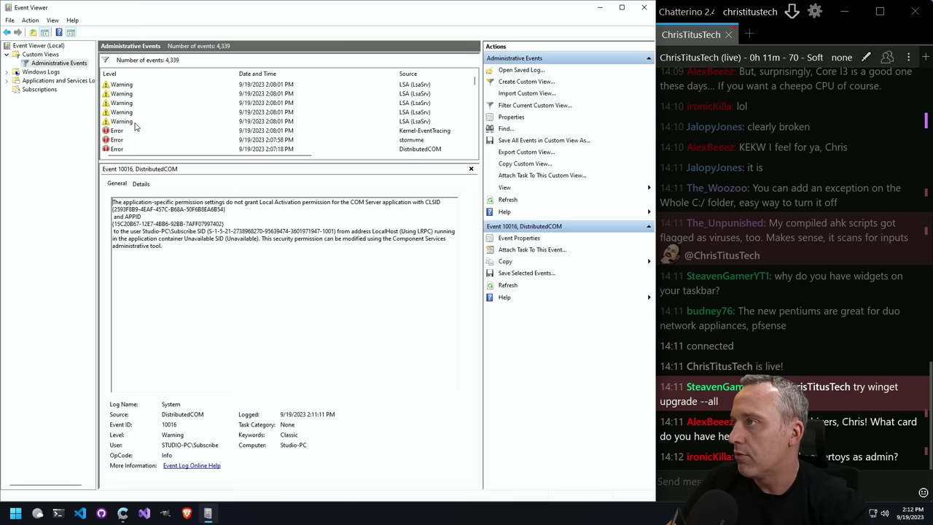
{"action": "left_click", "coordinate": [119, 131]}
{"action": "left_click", "coordinate": [122, 139]}
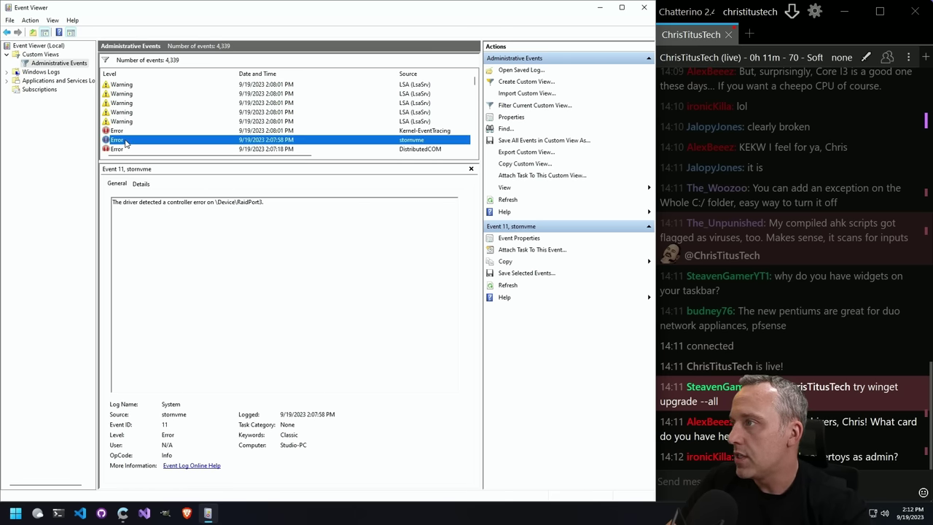
{"action": "left_click", "coordinate": [124, 132]}
{"action": "left_click", "coordinate": [123, 141]}
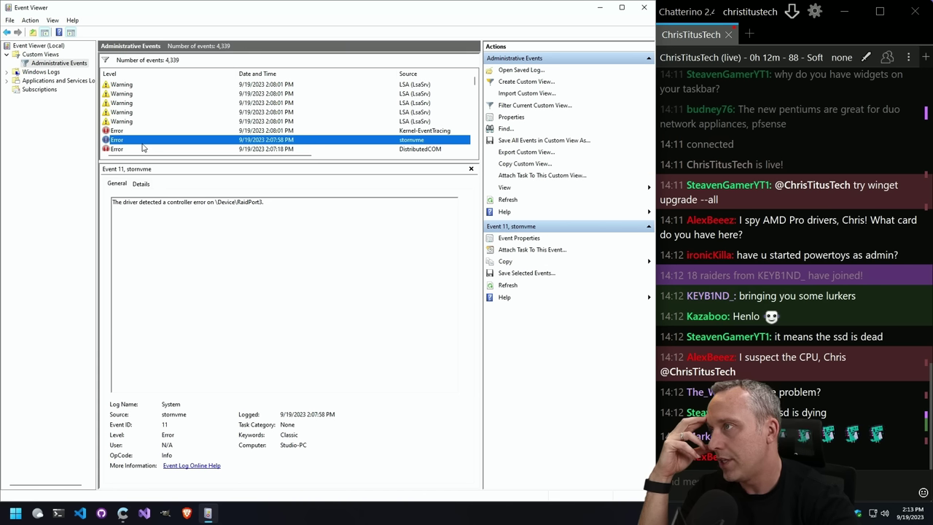
- Read the DistributedCOM errors logged between 2:05 and 2:07 PM and recheck the Kernel-EventTracing error above them
{"action": "scroll", "coordinate": [148, 146], "scroll_direction": "down", "scroll_amount": 1}
{"action": "left_click", "coordinate": [125, 121]}
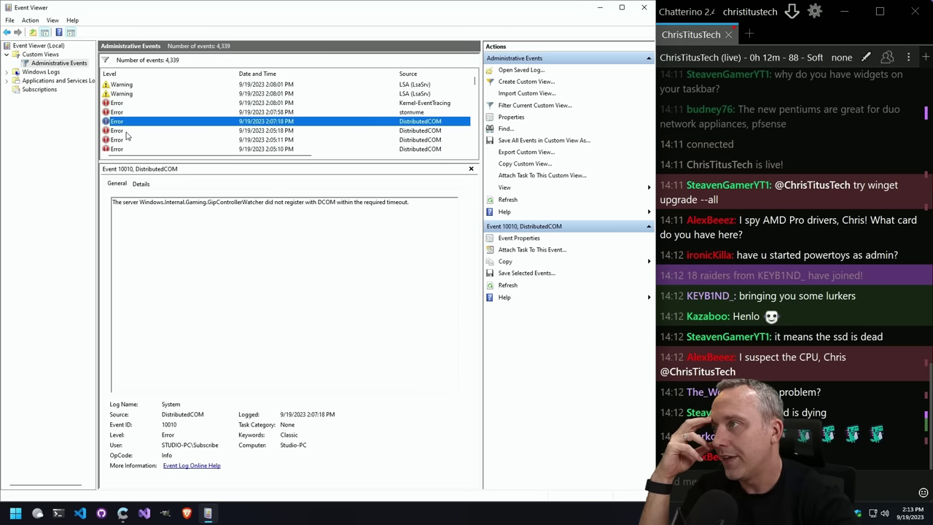
{"action": "left_click", "coordinate": [122, 139]}
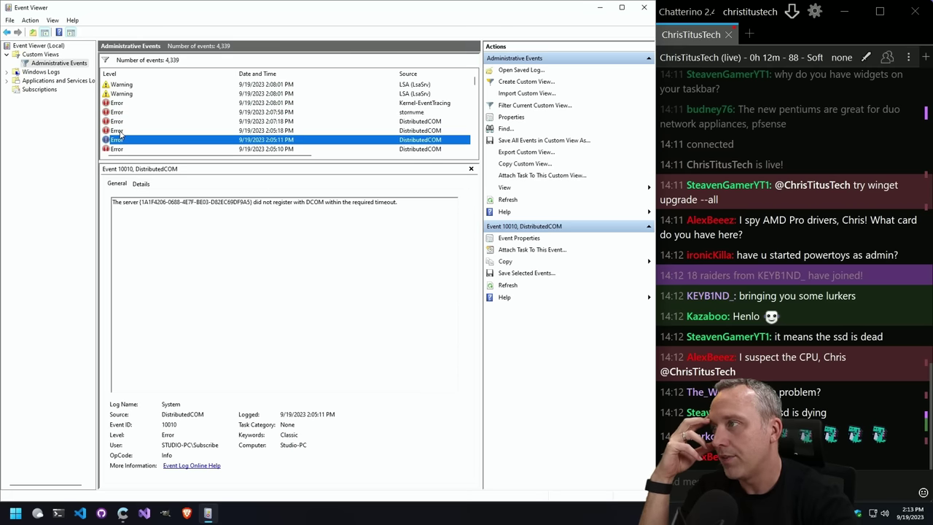
{"action": "left_click", "coordinate": [121, 131]}
{"action": "left_click", "coordinate": [121, 104]}
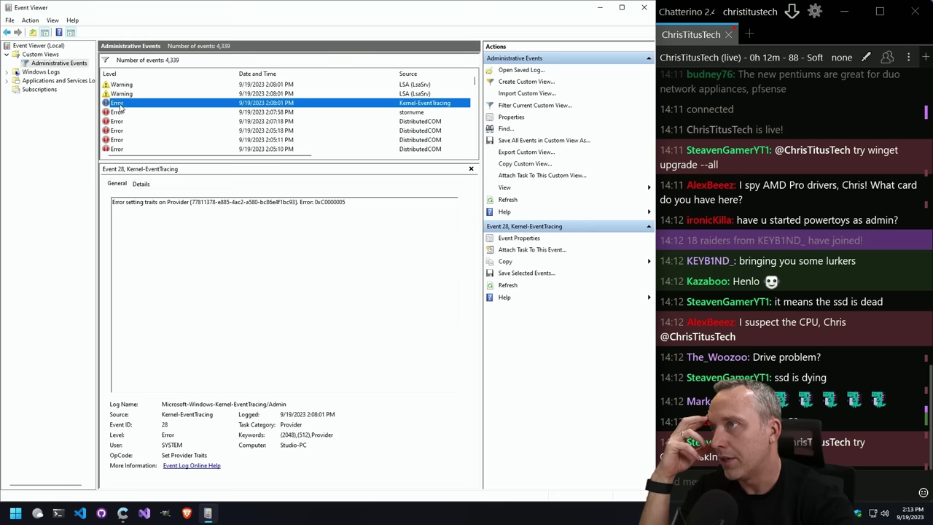
- Return to the newest events and read the DistributedCOM error logged at 2:11:08 PM
{"action": "scroll", "coordinate": [146, 119], "scroll_direction": "up", "scroll_amount": 2}
{"action": "scroll", "coordinate": [148, 119], "scroll_direction": "up", "scroll_amount": 3}
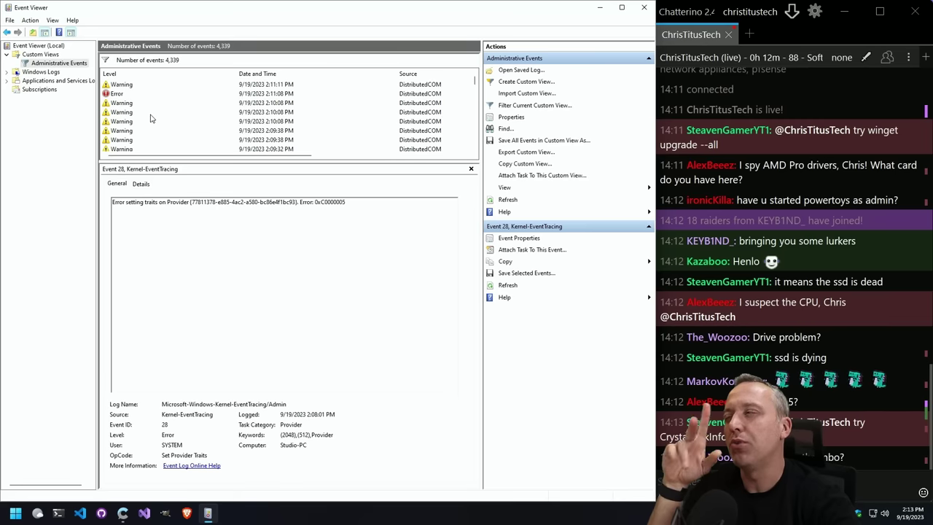
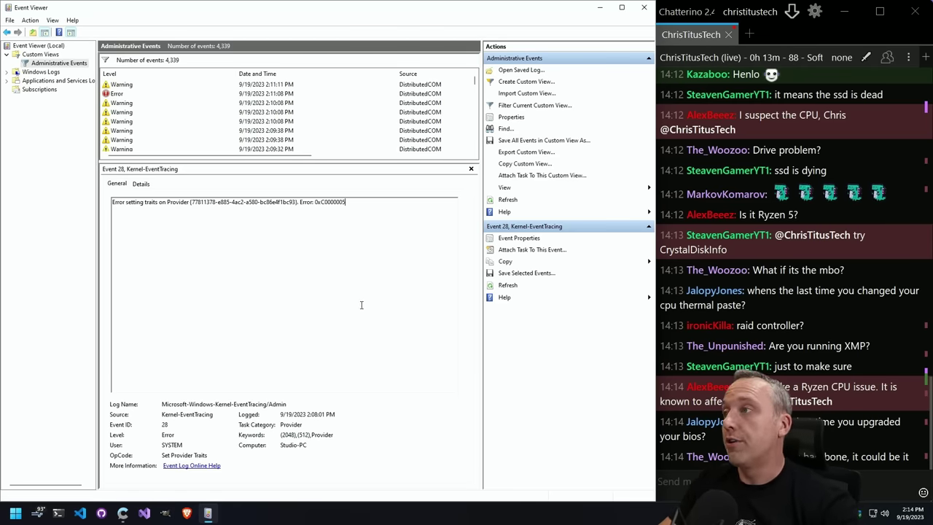
{"action": "left_click", "coordinate": [116, 95]}
{"action": "left_click", "coordinate": [264, 297]}
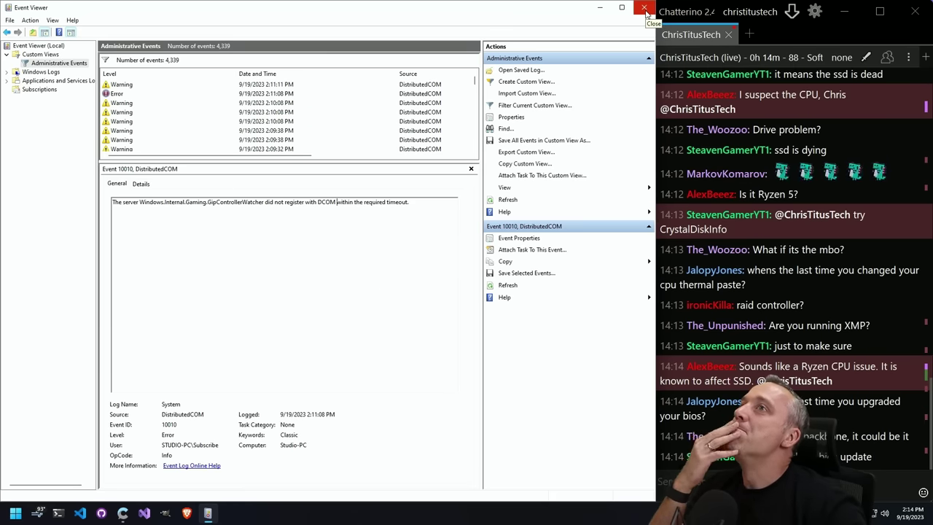
- Search the installed apps for "cpuz" and close the search
{"action": "left_click", "coordinate": [14, 515]}
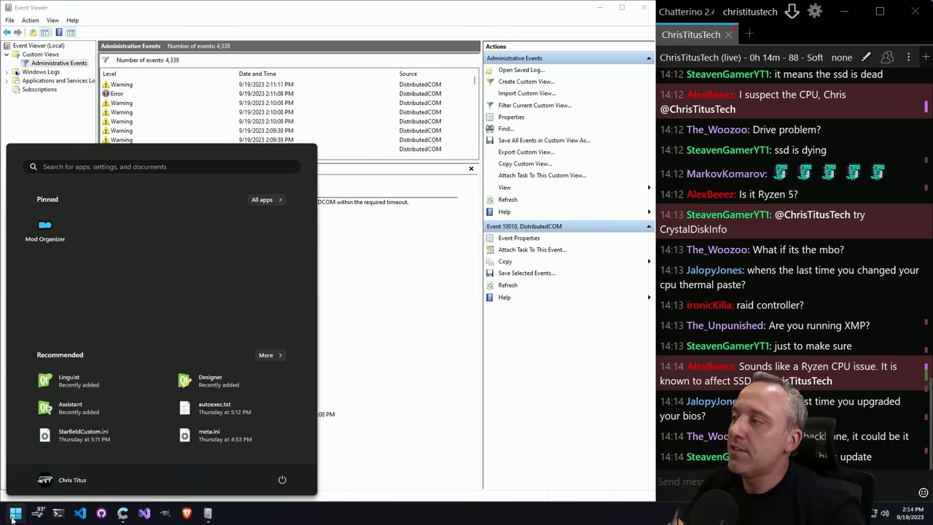
{"action": "type", "text": "cpuz"}
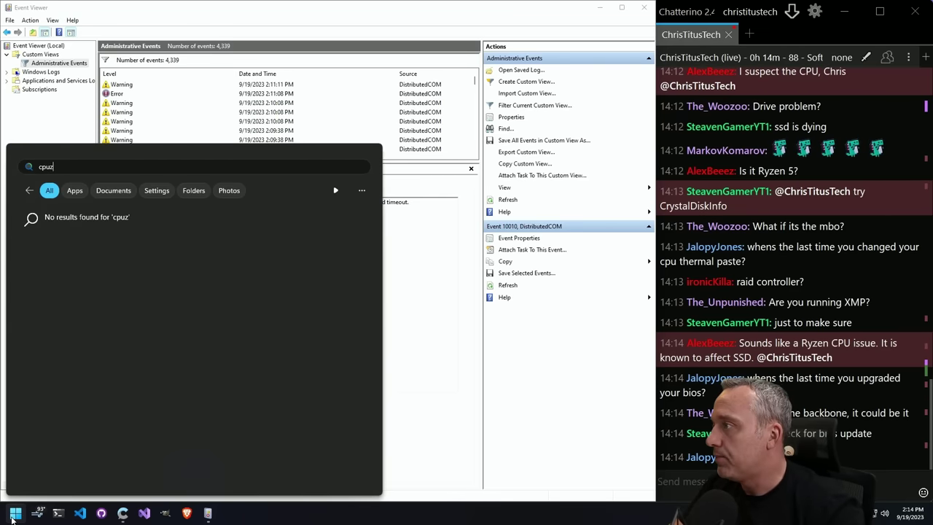
{"action": "left_click", "coordinate": [13, 516]}
- Open an administrator terminal and run "irm christitus.com/win | iex"
{"action": "right_click", "coordinate": [13, 517]}
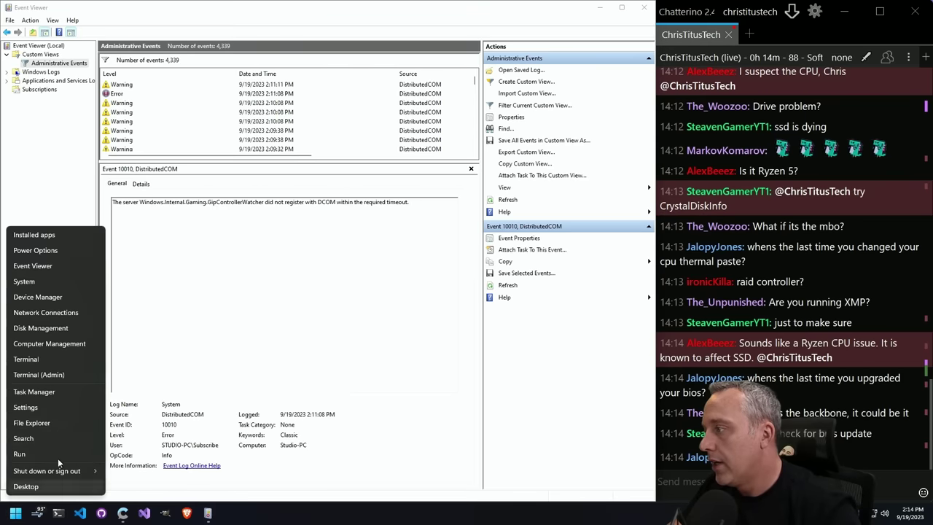
{"action": "left_click", "coordinate": [74, 373]}
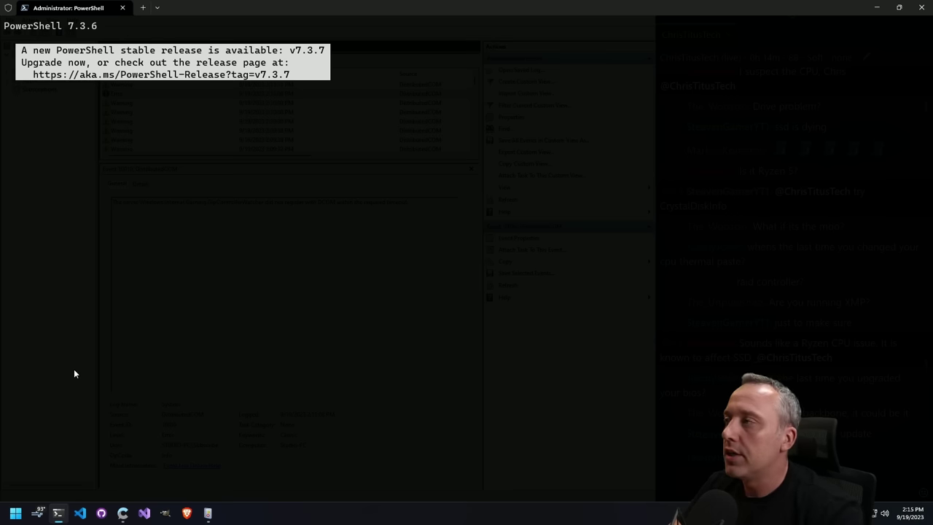
{"action": "type", "text": "irm christitus.com/win | iex"}
{"action": "key", "text": "Return"}
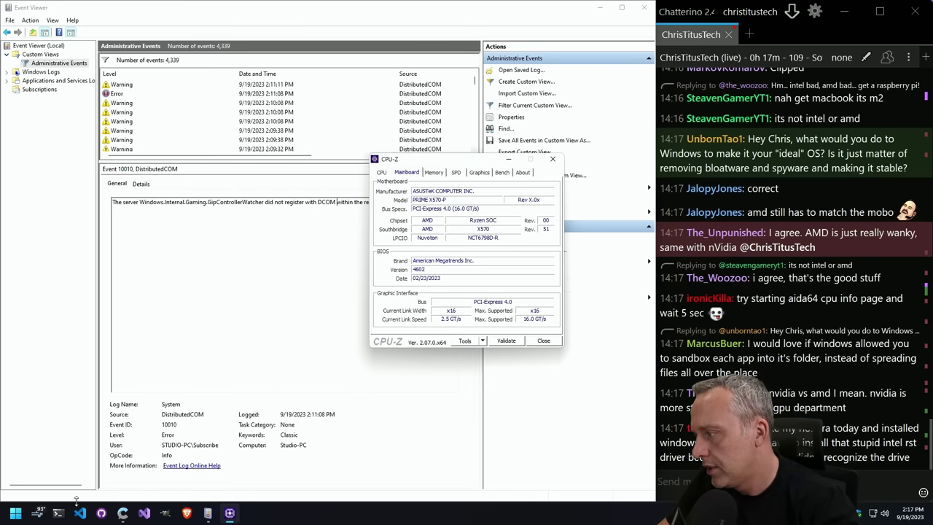
- Switch to Brave and search the web for "ASUS Prime X570", checking the mainboard model in CPU-Z
{"action": "key", "text": "alt+Tab"}
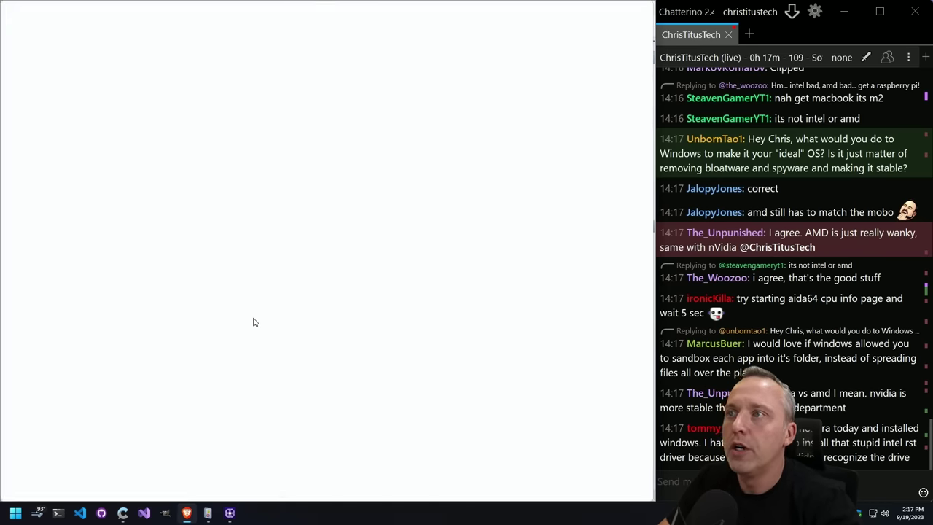
{"action": "left_click", "coordinate": [176, 11]}
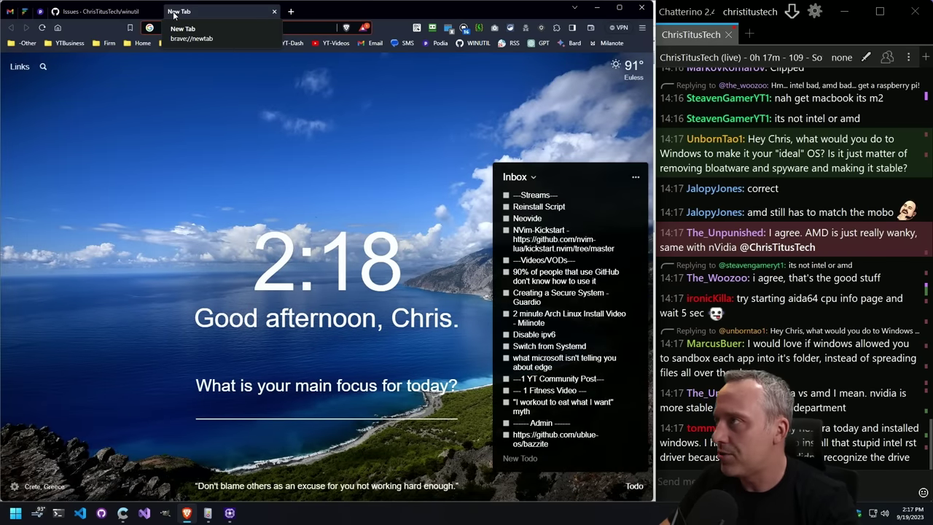
{"action": "type", "text": "ASUS"}
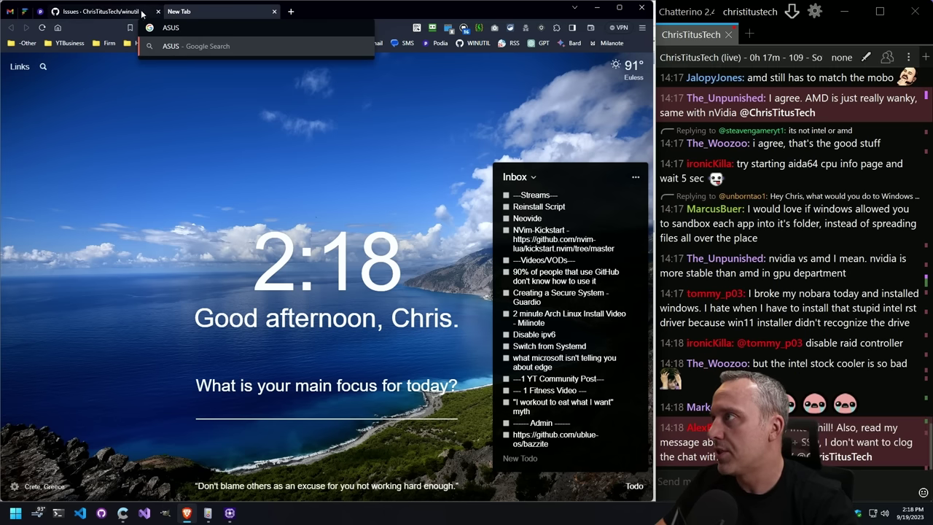
{"action": "left_click", "coordinate": [230, 513]}
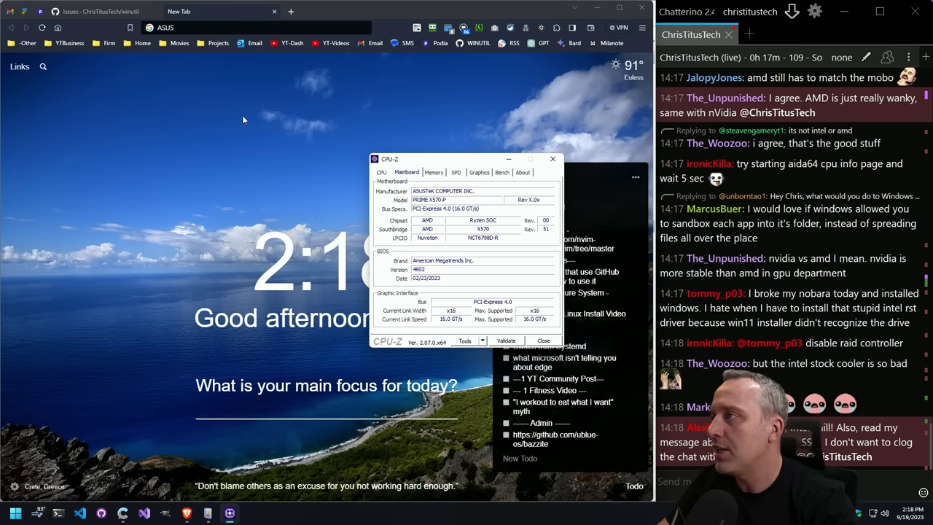
{"action": "left_click", "coordinate": [216, 26]}
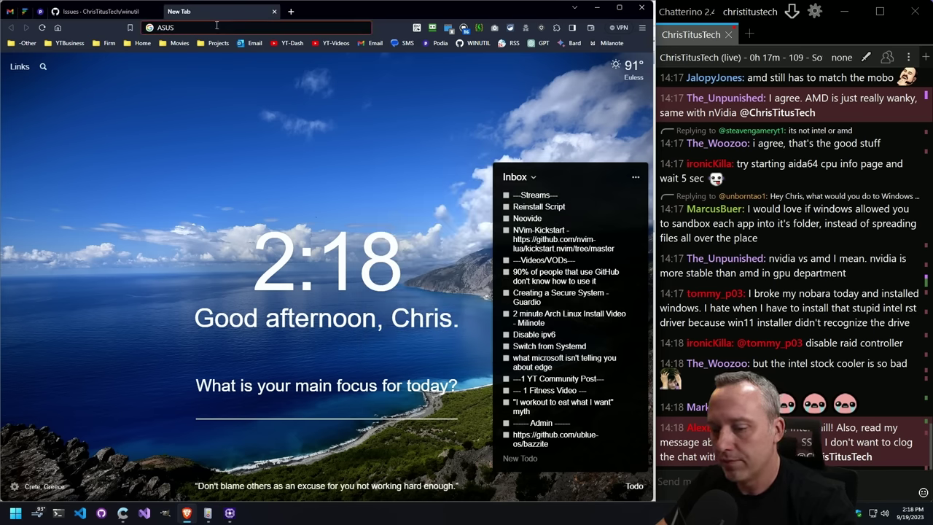
{"action": "type", "text": "Prime X570"}
{"action": "key", "text": "Return"}
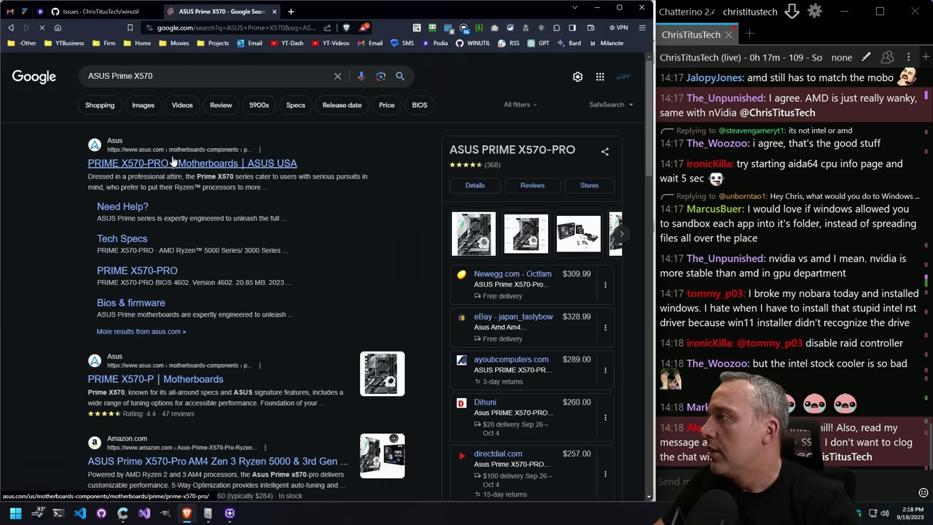
- View the PRIME X570-PRO page, compare it with the model in CPU-Z, and open the ASUS PRIME X570-P product page from the search results
{"action": "left_click", "coordinate": [163, 165]}
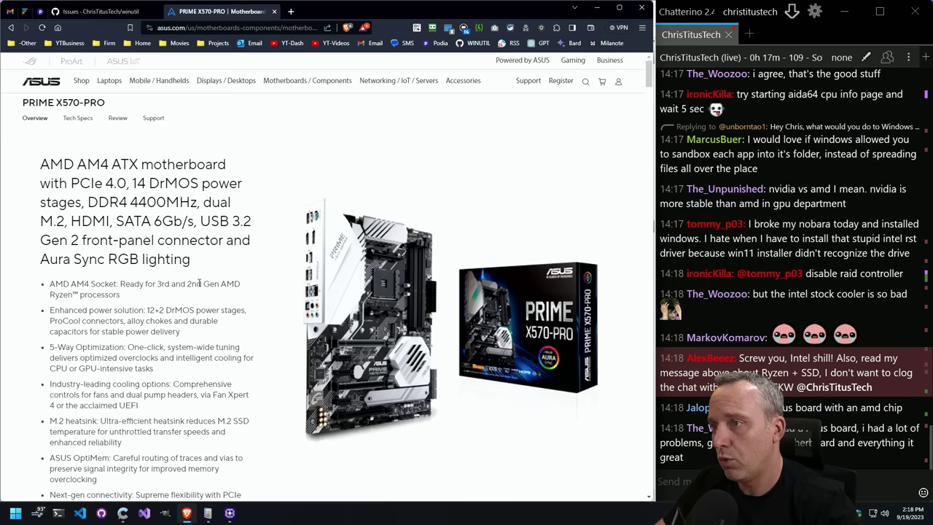
{"action": "left_click", "coordinate": [230, 513]}
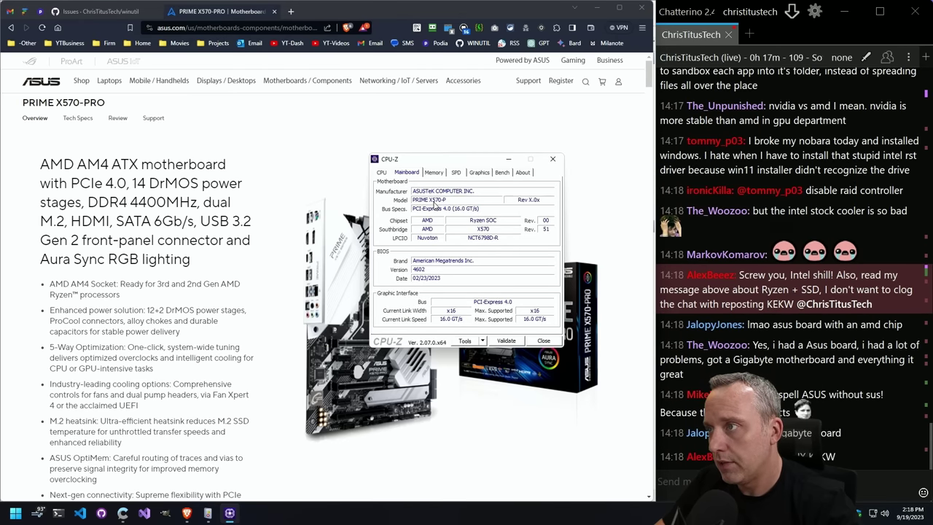
{"action": "left_click", "coordinate": [11, 27]}
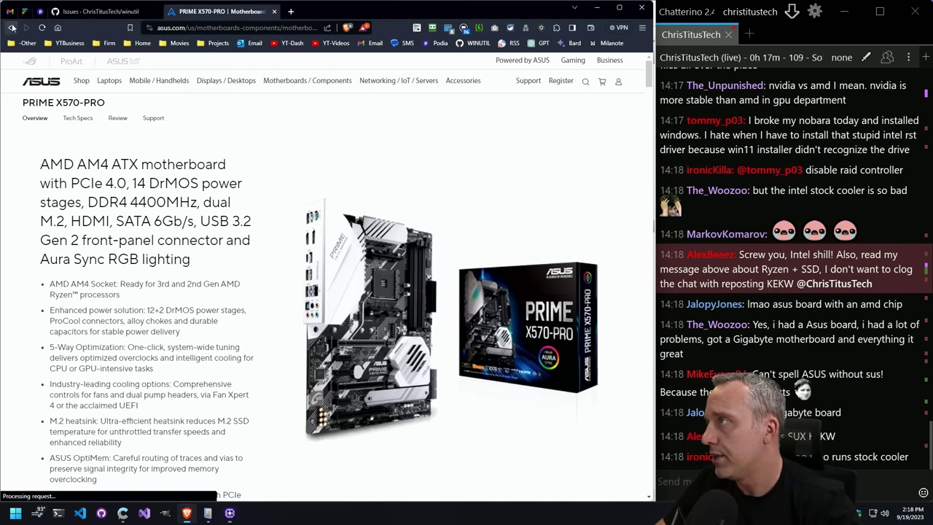
{"action": "left_click", "coordinate": [141, 383]}
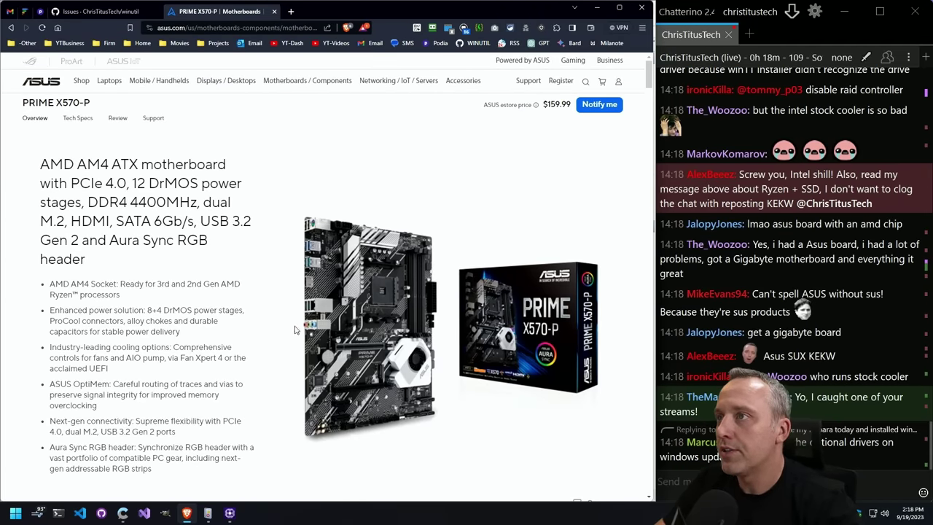
- Look through the PRIME X570-P overview, including the labelled board diagram, and return to its product navigation links
{"action": "scroll", "coordinate": [243, 337], "scroll_direction": "down", "scroll_amount": 1}
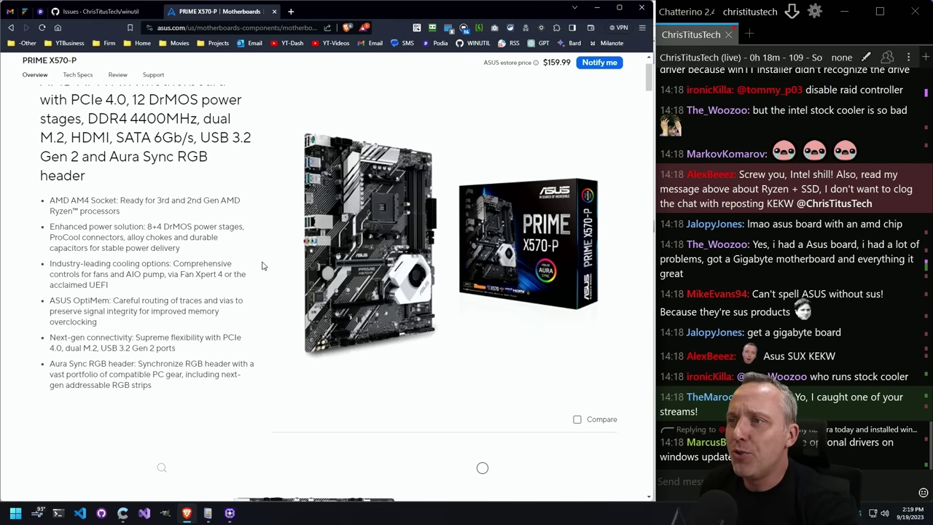
{"action": "scroll", "coordinate": [248, 243], "scroll_direction": "up", "scroll_amount": 1}
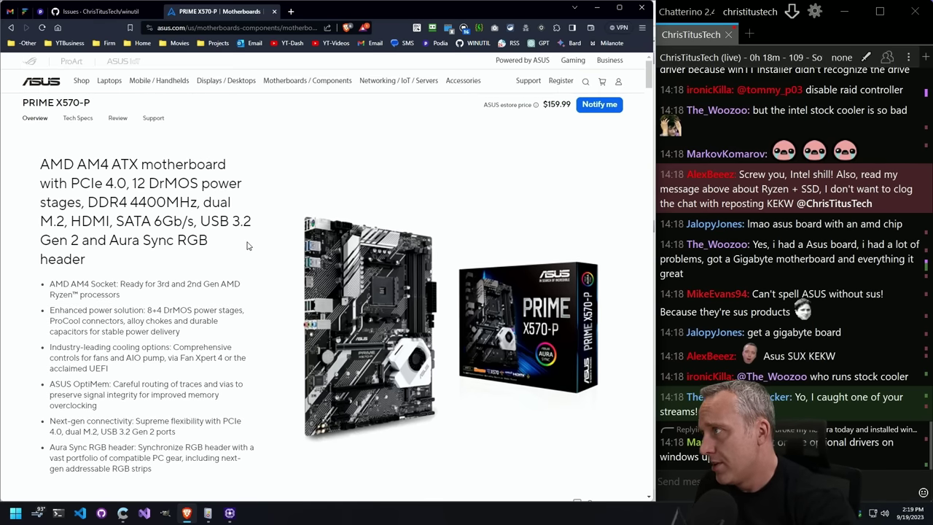
{"action": "scroll", "coordinate": [247, 245], "scroll_direction": "down", "scroll_amount": 3}
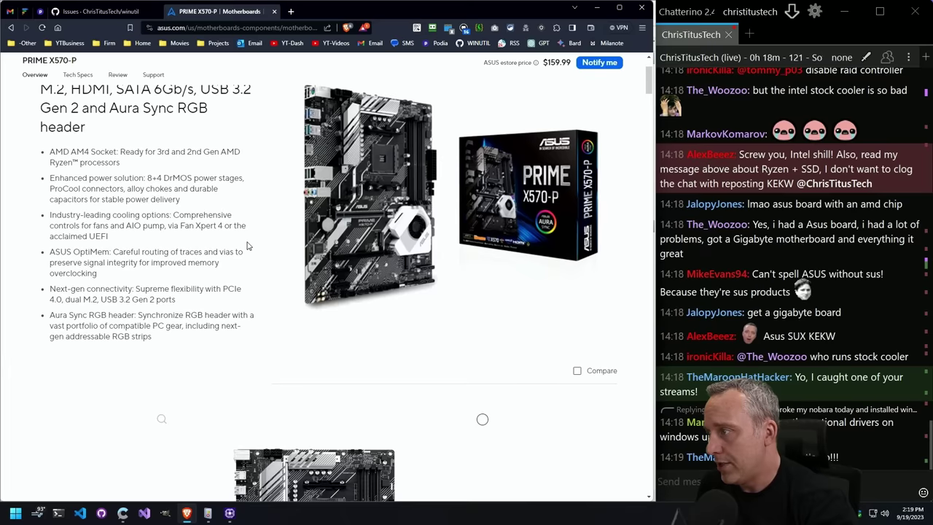
{"action": "scroll", "coordinate": [247, 246], "scroll_direction": "down", "scroll_amount": 3}
{"action": "scroll", "coordinate": [247, 247], "scroll_direction": "down", "scroll_amount": 1}
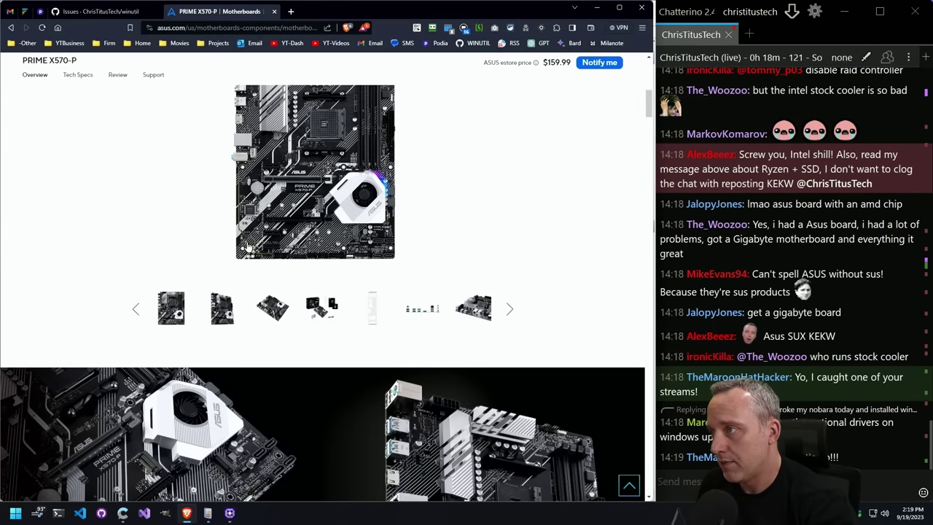
{"action": "scroll", "coordinate": [249, 247], "scroll_direction": "down", "scroll_amount": 5}
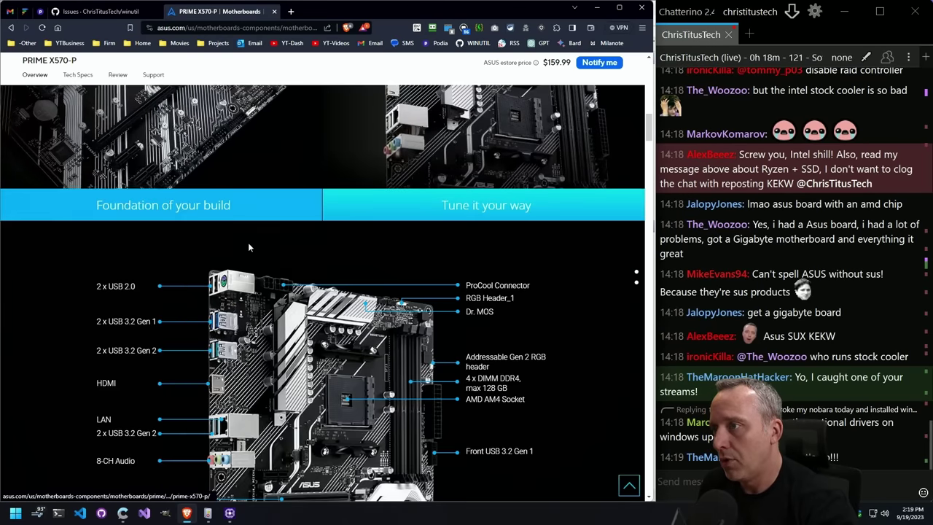
{"action": "scroll", "coordinate": [248, 248], "scroll_direction": "down", "scroll_amount": 3}
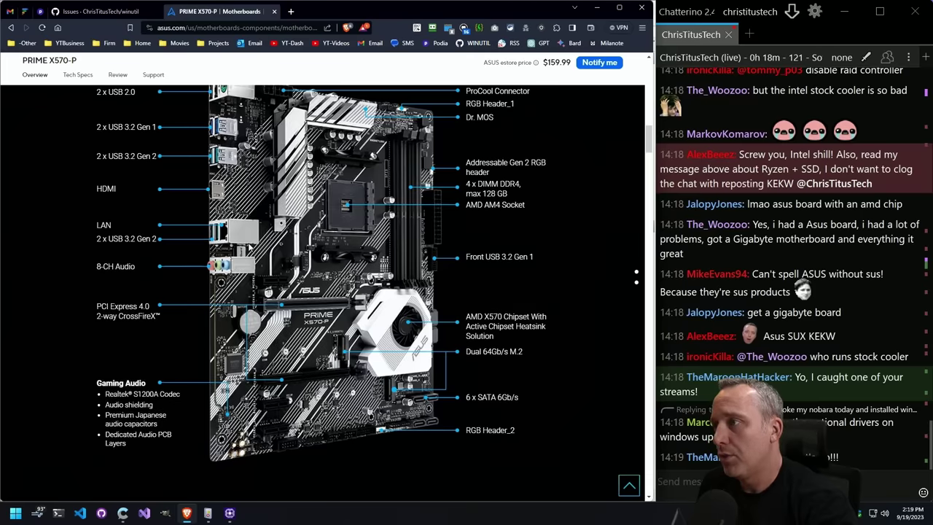
{"action": "scroll", "coordinate": [249, 247], "scroll_direction": "up", "scroll_amount": 1}
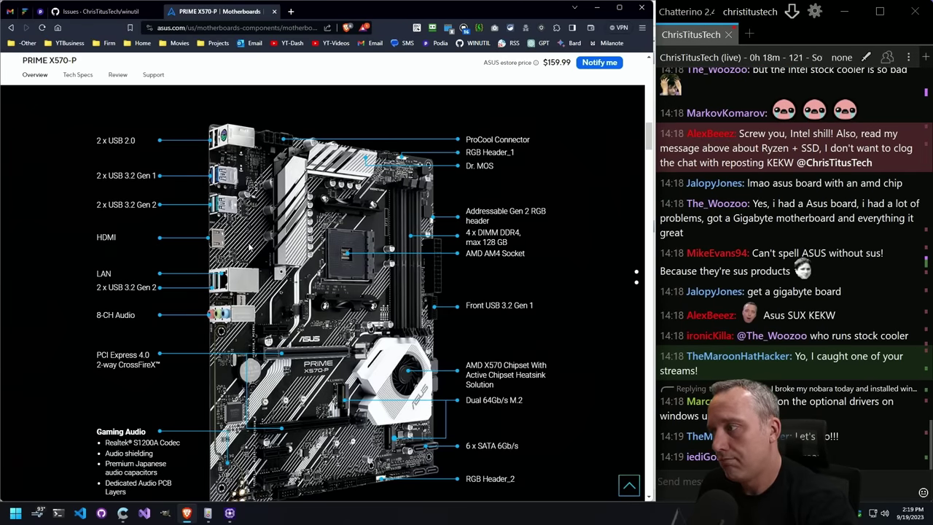
{"action": "scroll", "coordinate": [249, 247], "scroll_direction": "down", "scroll_amount": 2}
{"action": "scroll", "coordinate": [250, 247], "scroll_direction": "down", "scroll_amount": 4}
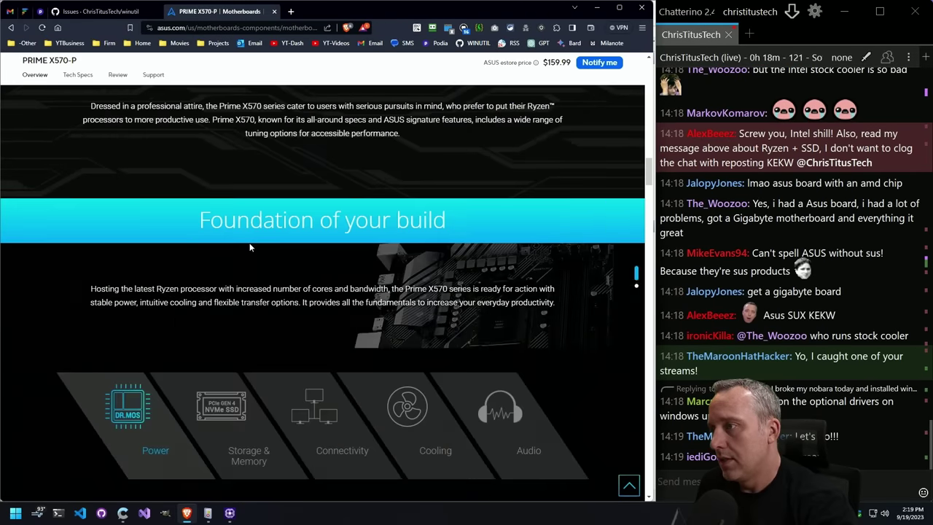
{"action": "scroll", "coordinate": [250, 248], "scroll_direction": "up", "scroll_amount": 8}
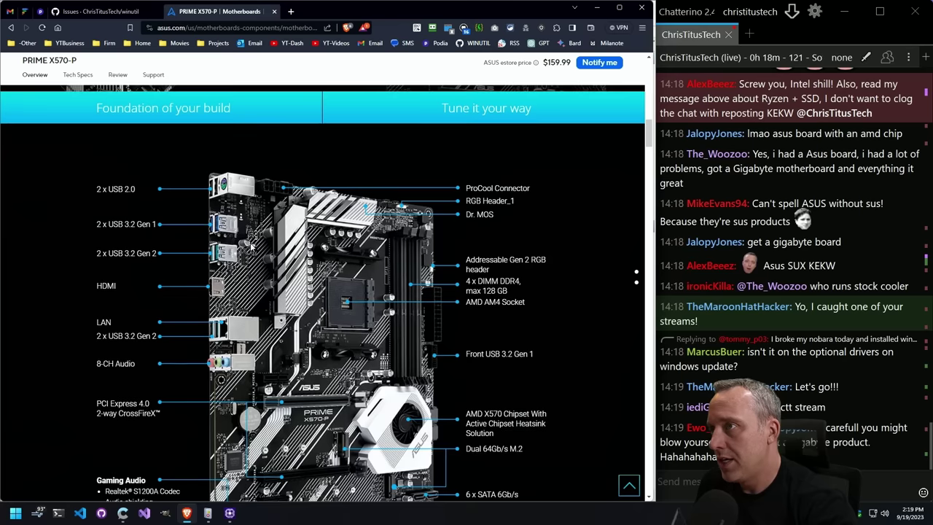
{"action": "scroll", "coordinate": [249, 249], "scroll_direction": "up", "scroll_amount": 10}
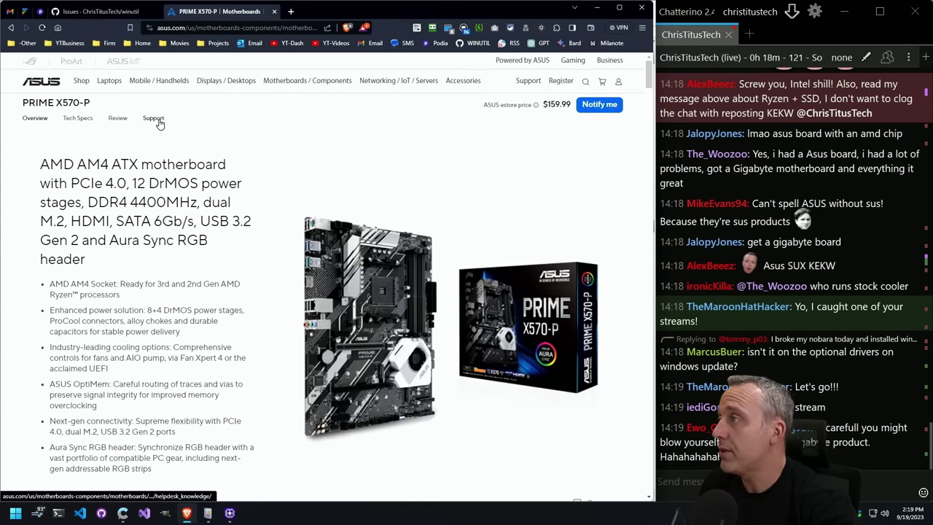
- Open the PRIME X570-P support page's BIOS & Firmware downloads and list all available BIOS versions
{"action": "left_click", "coordinate": [159, 122]}
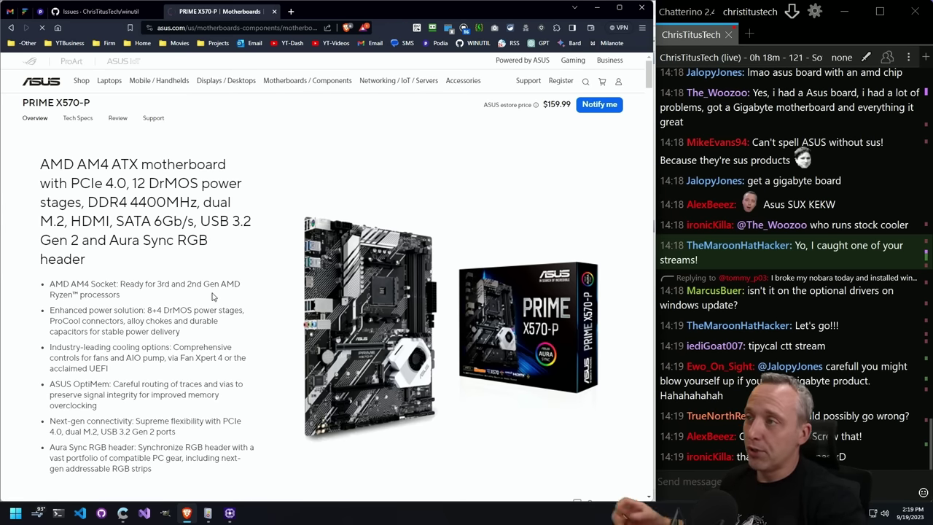
{"action": "left_click", "coordinate": [235, 266]}
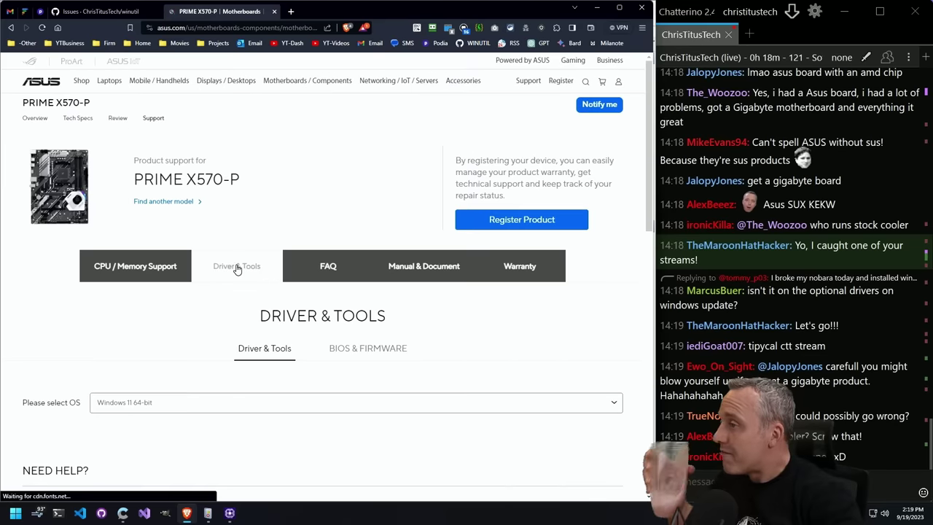
{"action": "left_click", "coordinate": [371, 355]}
{"action": "scroll", "coordinate": [298, 347], "scroll_direction": "down", "scroll_amount": 4}
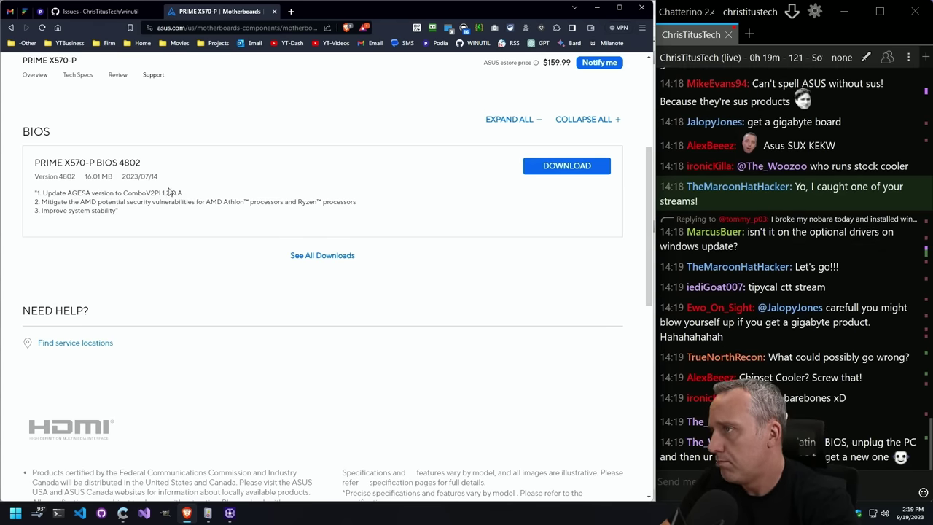
{"action": "left_click", "coordinate": [318, 256]}
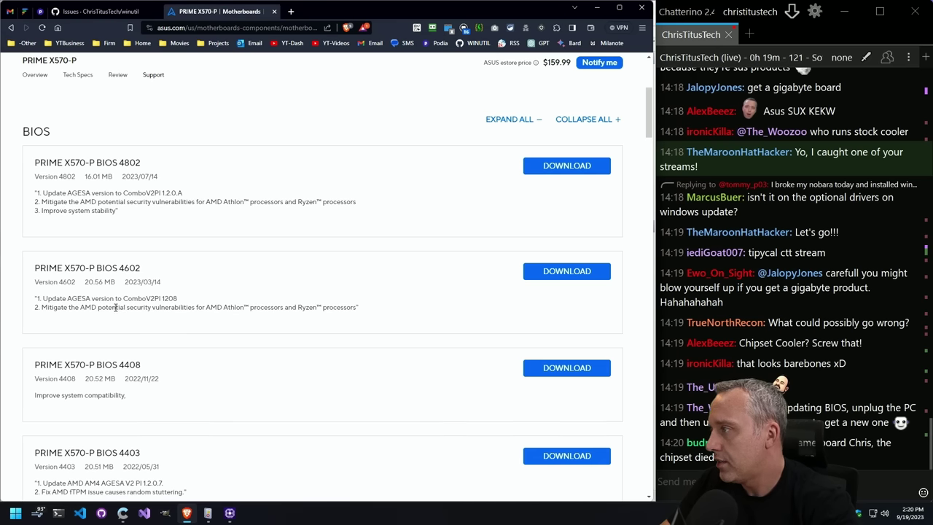
- Review the release notes of the recent BIOS versions, download PRIME X570-P BIOS 4802, and open the downloaded archive
{"action": "scroll", "coordinate": [113, 308], "scroll_direction": "down", "scroll_amount": 1}
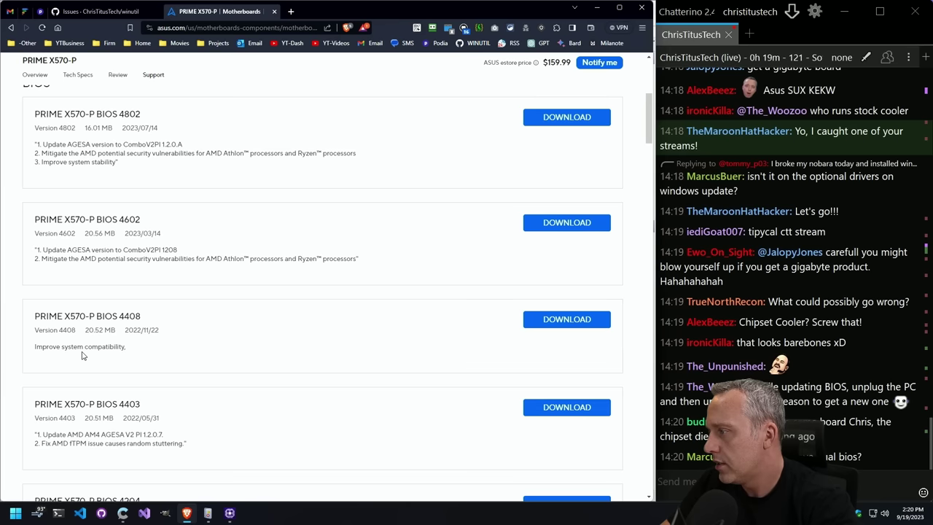
{"action": "scroll", "coordinate": [83, 355], "scroll_direction": "down", "scroll_amount": 2}
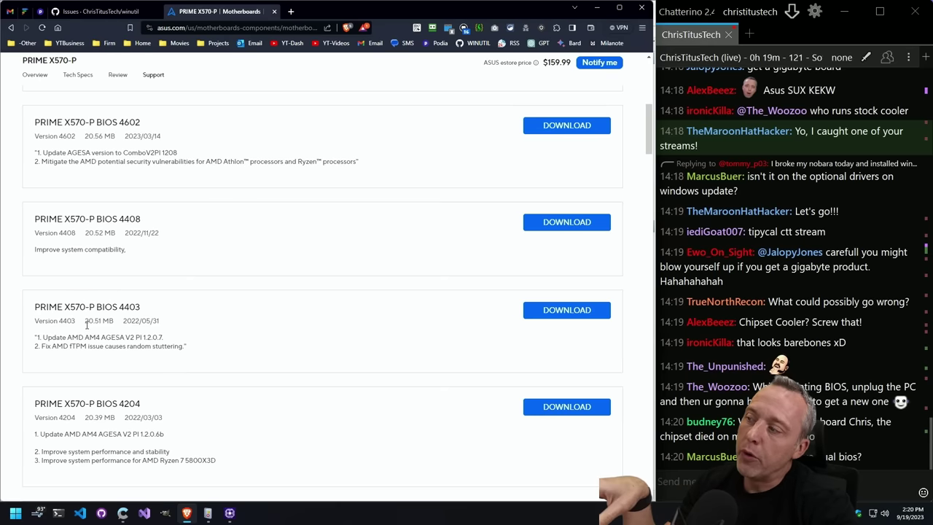
{"action": "scroll", "coordinate": [92, 330], "scroll_direction": "up", "scroll_amount": 3}
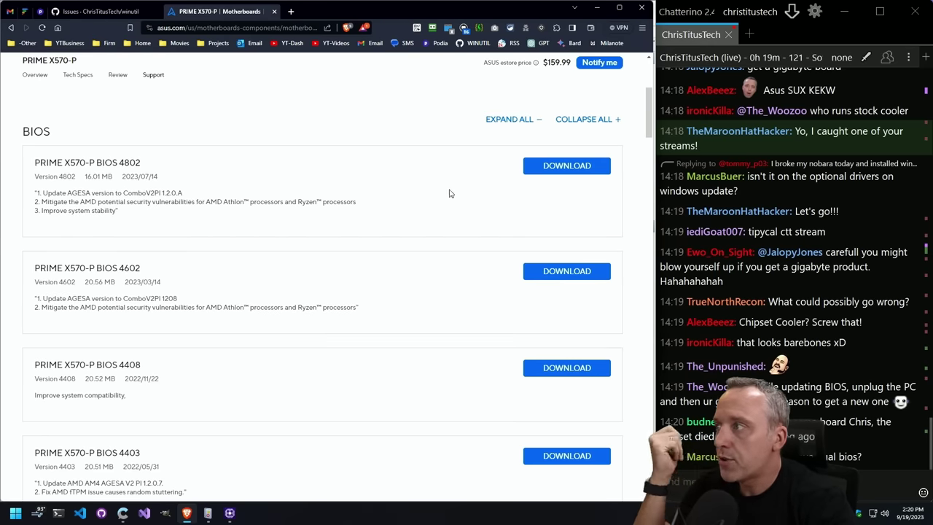
{"action": "left_click", "coordinate": [562, 167]}
{"action": "left_click", "coordinate": [474, 52]}
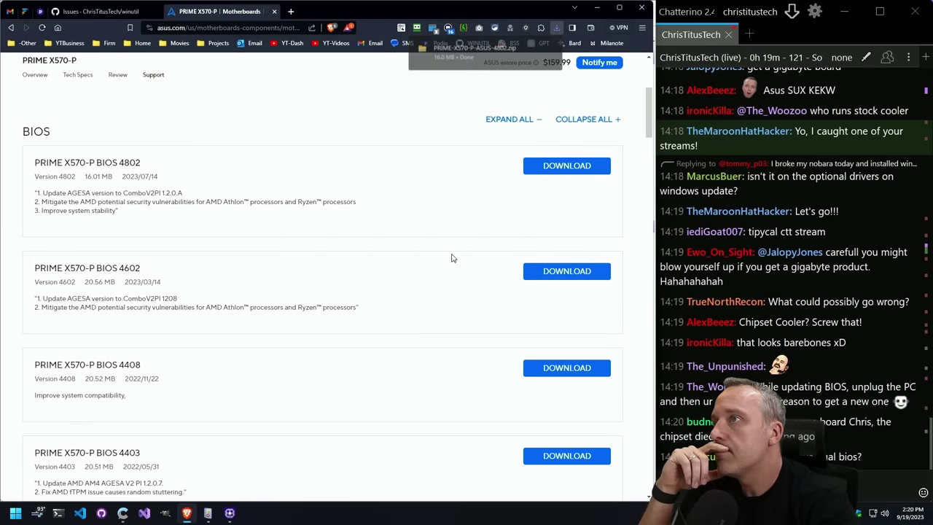
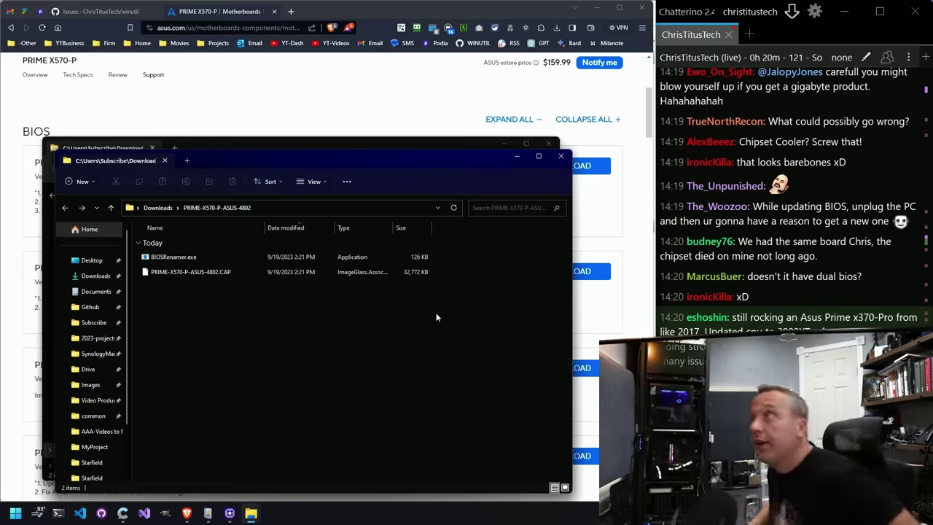
- Open the UNTITLED (E:) USB drive in File Explorer and delete all of its files and folders
{"action": "scroll", "coordinate": [95, 437], "scroll_direction": "down", "scroll_amount": 2}
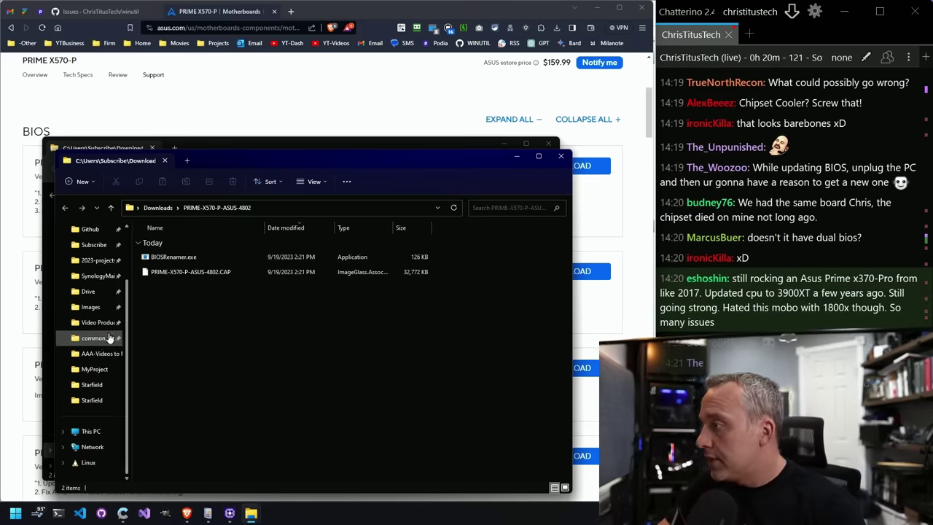
{"action": "left_click", "coordinate": [91, 431]}
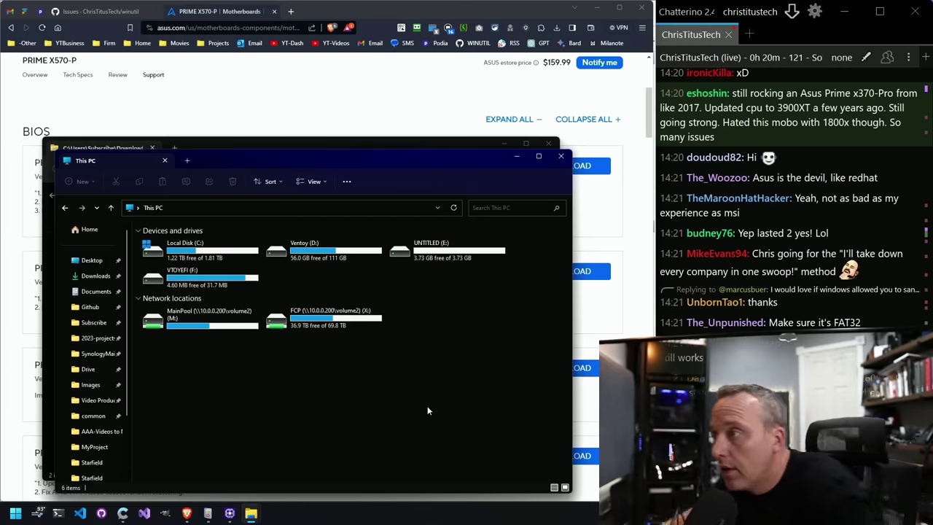
{"action": "double_click", "coordinate": [466, 252]}
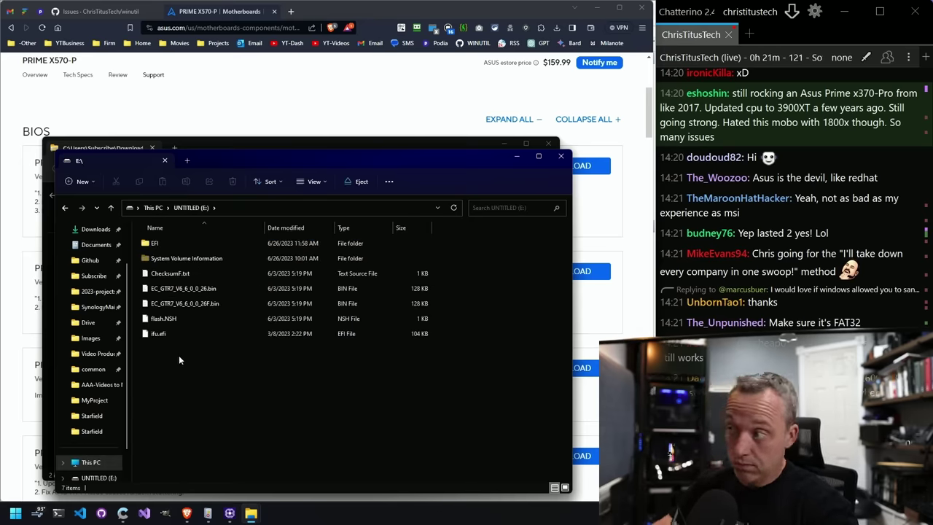
{"action": "left_click_drag", "start_coordinate": [177, 362], "coordinate": [136, 241]}
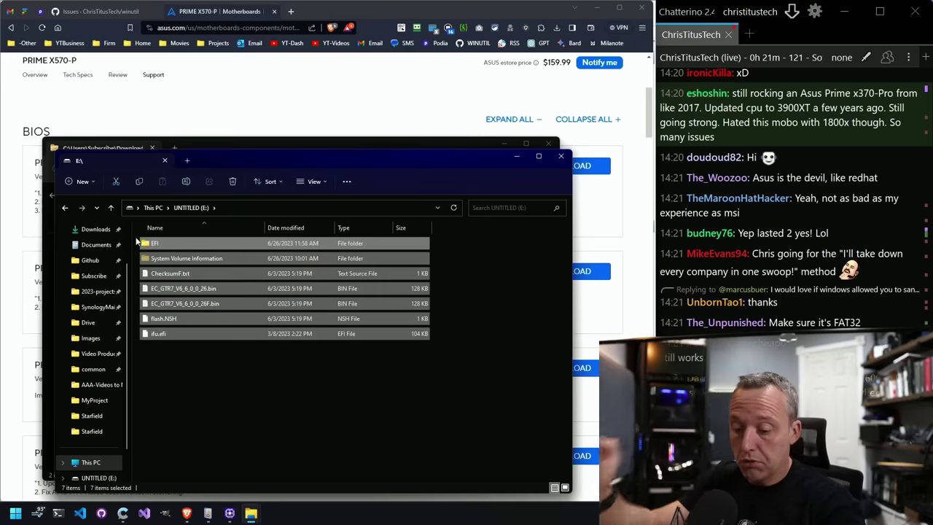
{"action": "key", "text": "Delete"}
{"action": "key", "text": "Return"}
{"action": "left_click", "coordinate": [200, 230]}
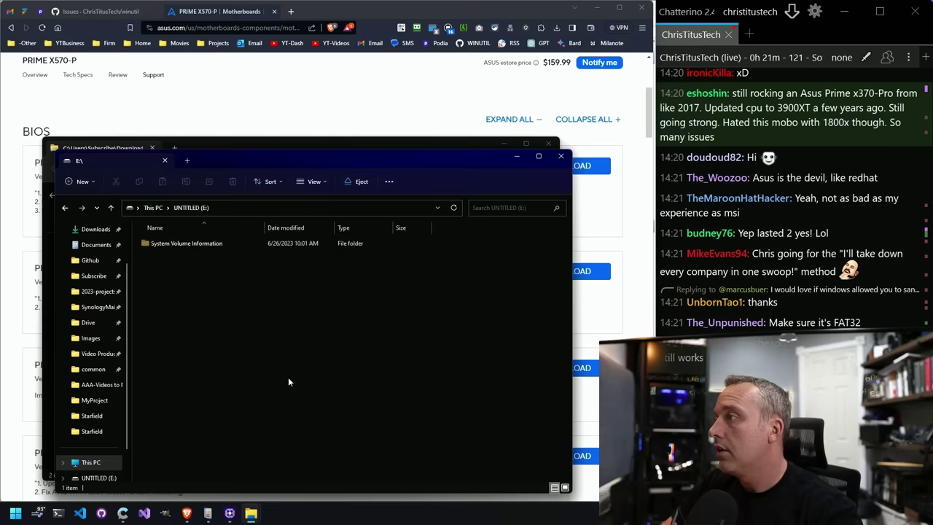
- Copy BIOSRenamer.exe and PRIME-X570-P-ASUS-4802.CAP from the downloaded zip archive to the UNTITLED (E:) drive
{"action": "left_click", "coordinate": [271, 142]}
{"action": "left_click_drag", "start_coordinate": [228, 309], "coordinate": [170, 227]}
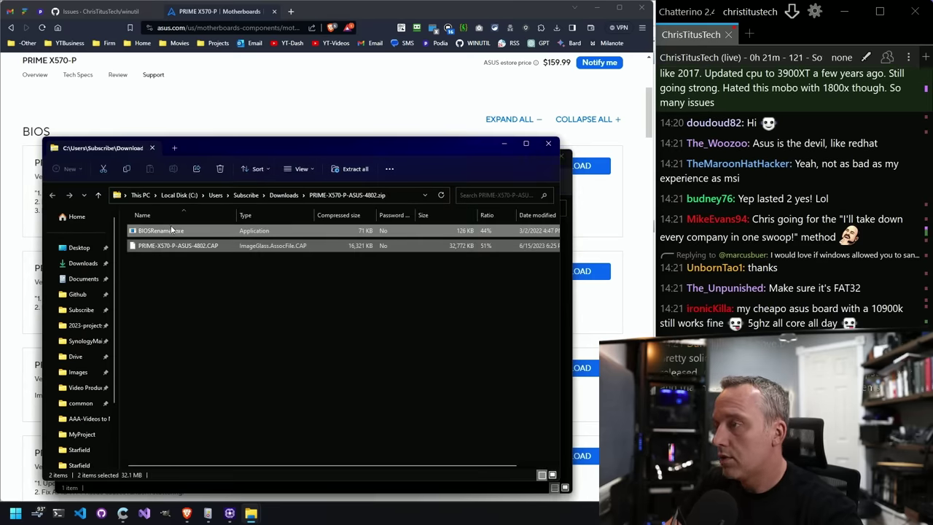
{"action": "key", "text": "ctrl+c"}
{"action": "left_click", "coordinate": [566, 175]}
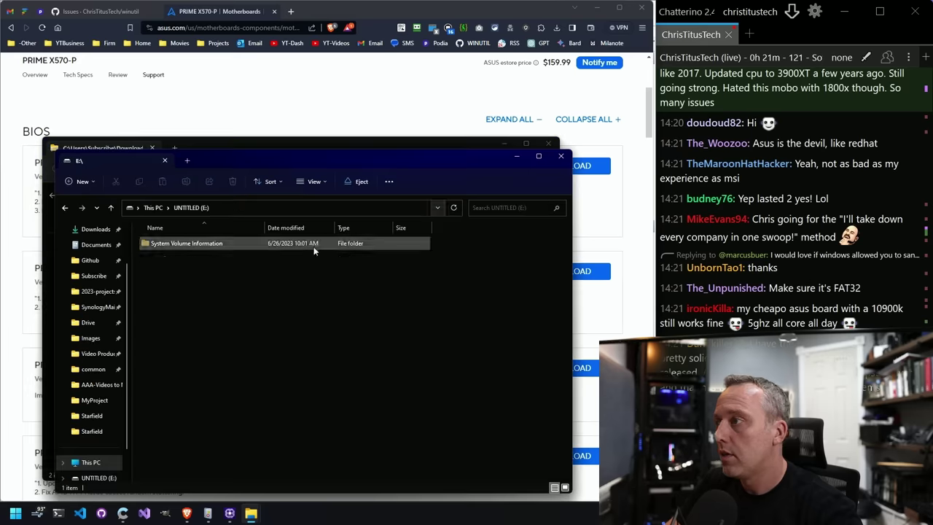
{"action": "key", "text": "ctrl+v"}
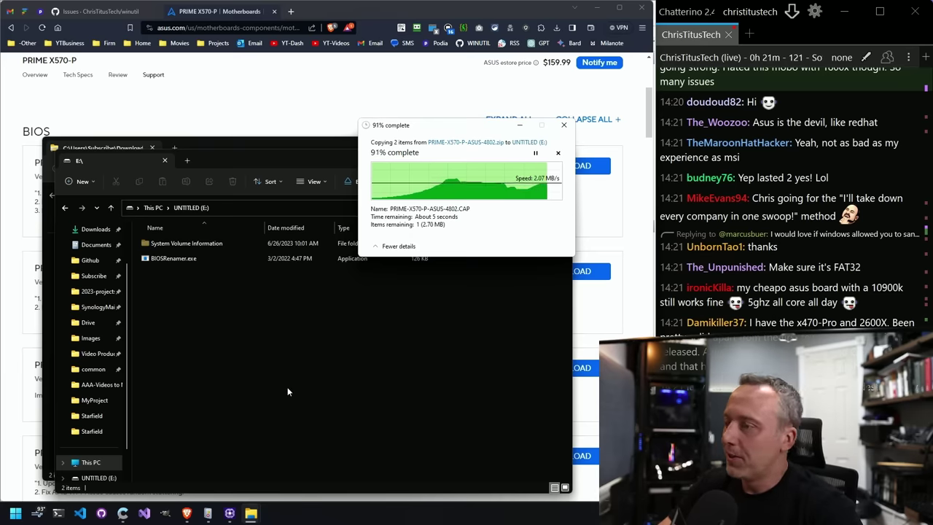
- Check the UNTITLED (E:) drive's file system in Disk Management, and close the tool
{"action": "right_click", "coordinate": [13, 508]}
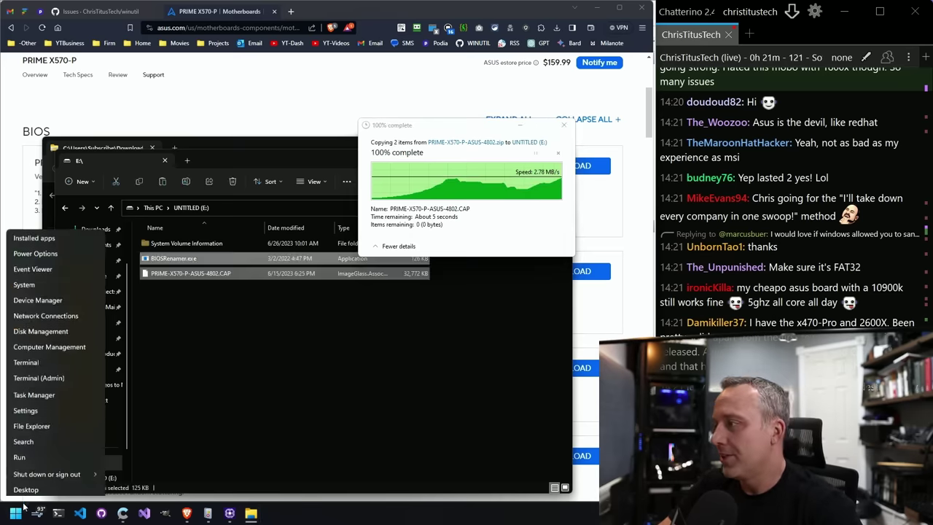
{"action": "left_click", "coordinate": [41, 326]}
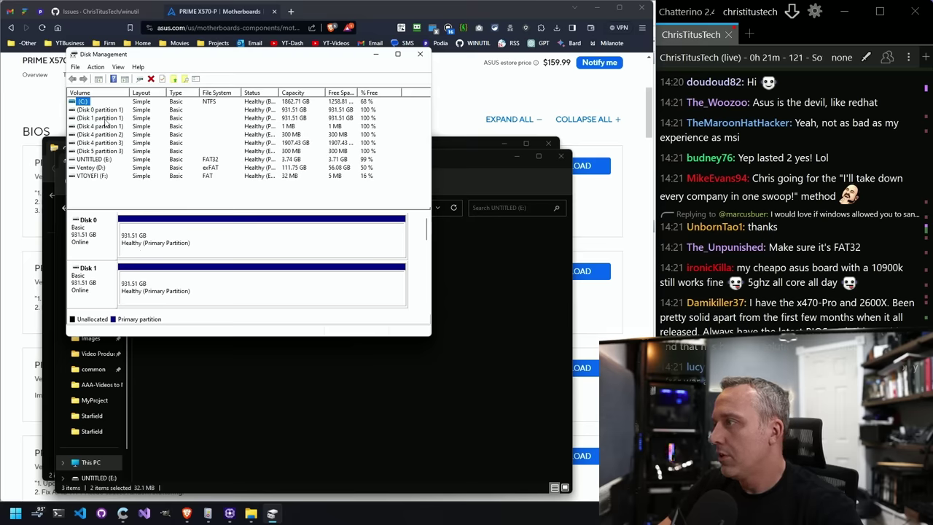
{"action": "left_click_drag", "start_coordinate": [427, 230], "coordinate": [423, 299]}
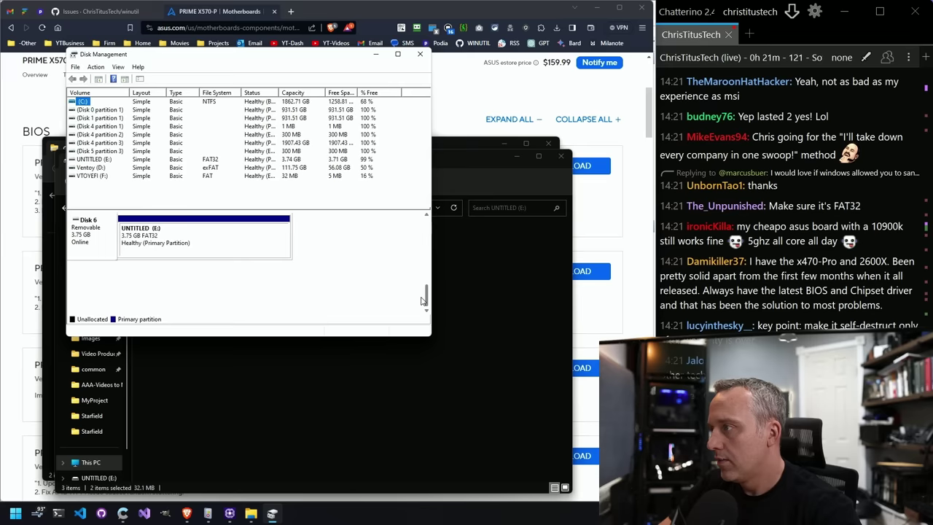
{"action": "left_click", "coordinate": [160, 248]}
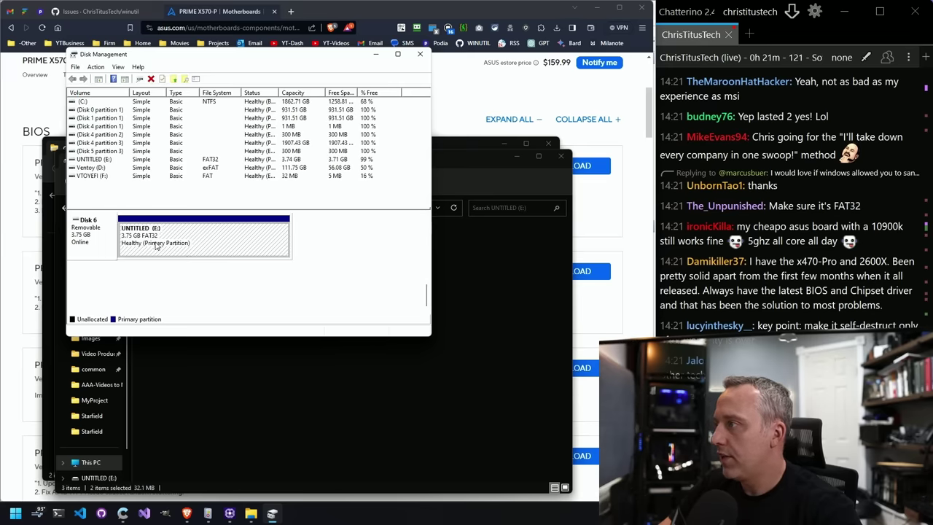
{"action": "left_click", "coordinate": [420, 54]}
{"action": "left_click", "coordinate": [376, 338]}
- Eject the UNTITLED (E:) drive from This PC and close both File Explorer windows
{"action": "left_click", "coordinate": [91, 462]}
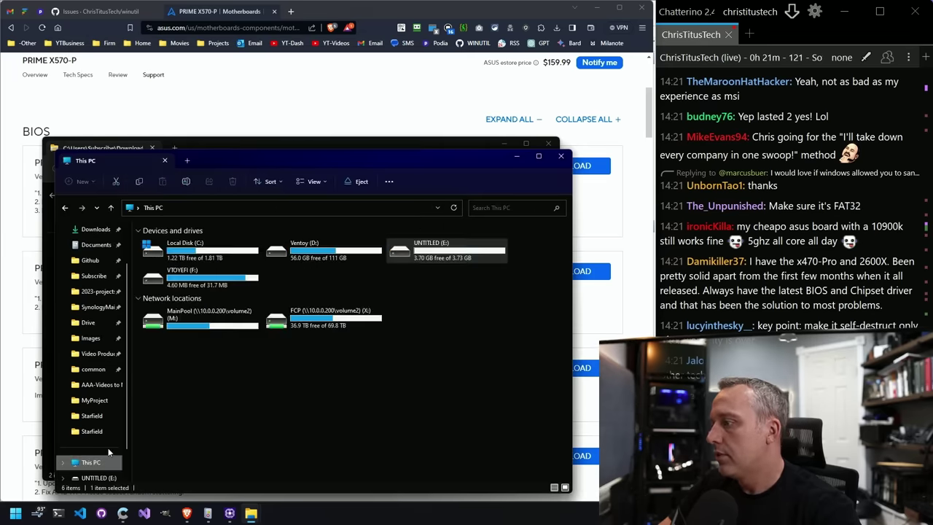
{"action": "right_click", "coordinate": [449, 251]}
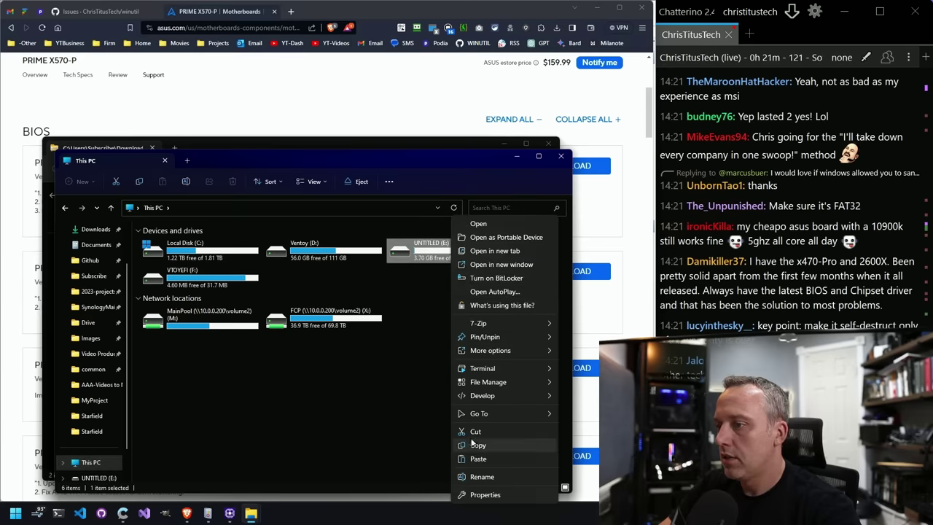
{"action": "mouse_move", "coordinate": [505, 355]}
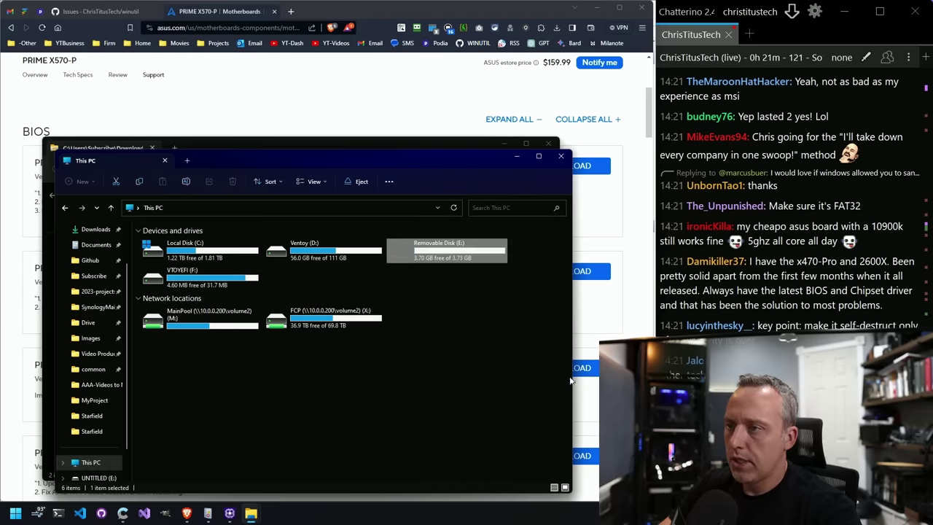
{"action": "left_click", "coordinate": [583, 378]}
{"action": "left_click", "coordinate": [561, 155]}
{"action": "left_click", "coordinate": [548, 143]}
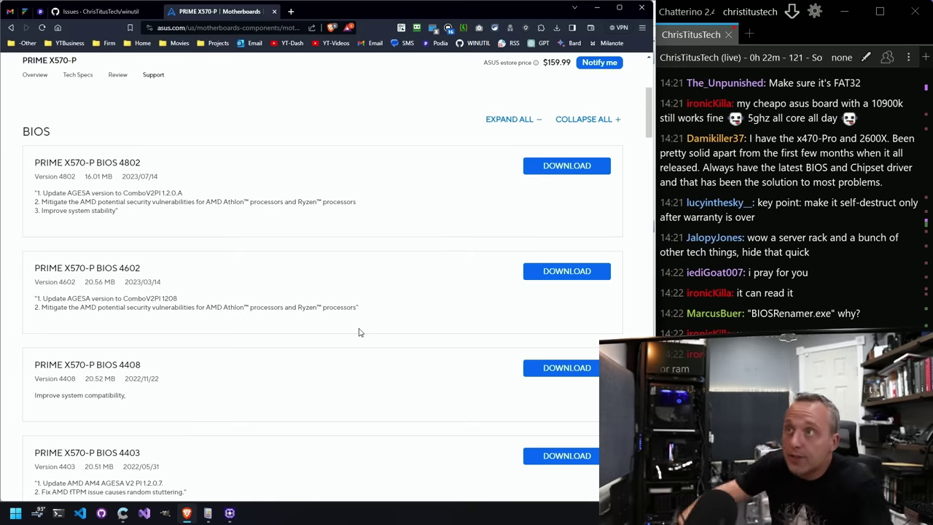
- Close the browser, CPU-Z, Event Viewer and the chat window
{"action": "left_click", "coordinate": [644, 8]}
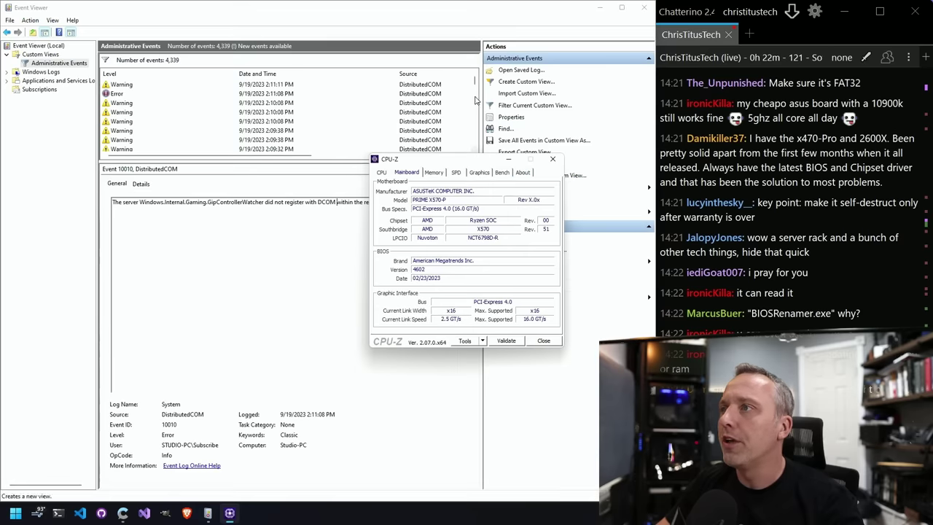
{"action": "left_click", "coordinate": [595, 37]}
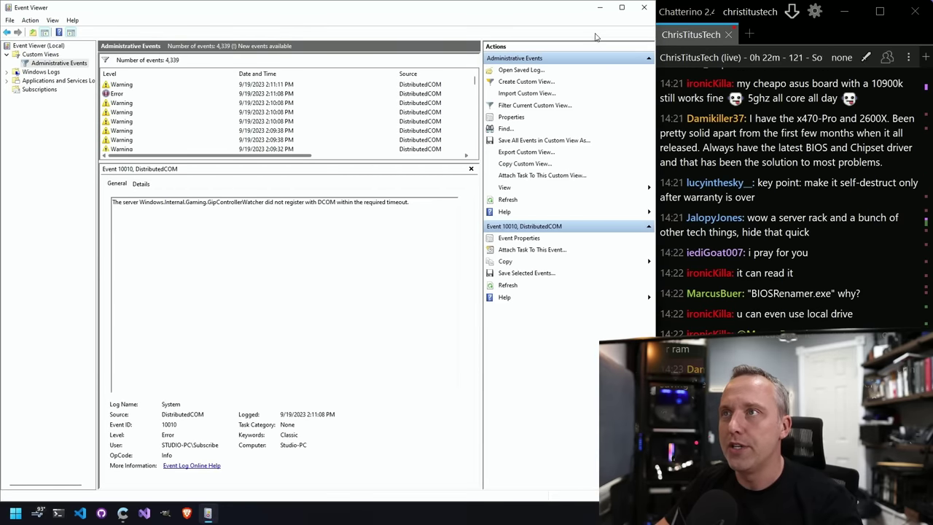
{"action": "left_click", "coordinate": [644, 8]}
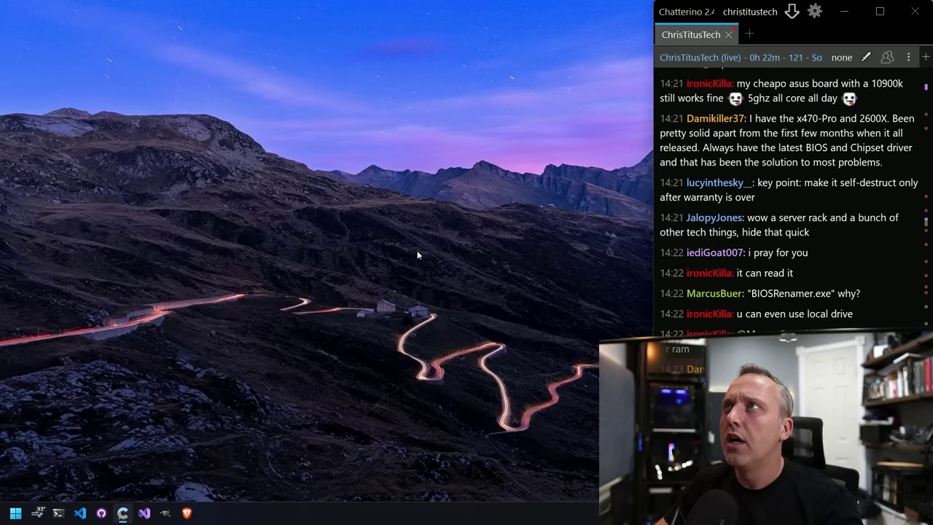
{"action": "left_click", "coordinate": [913, 16]}
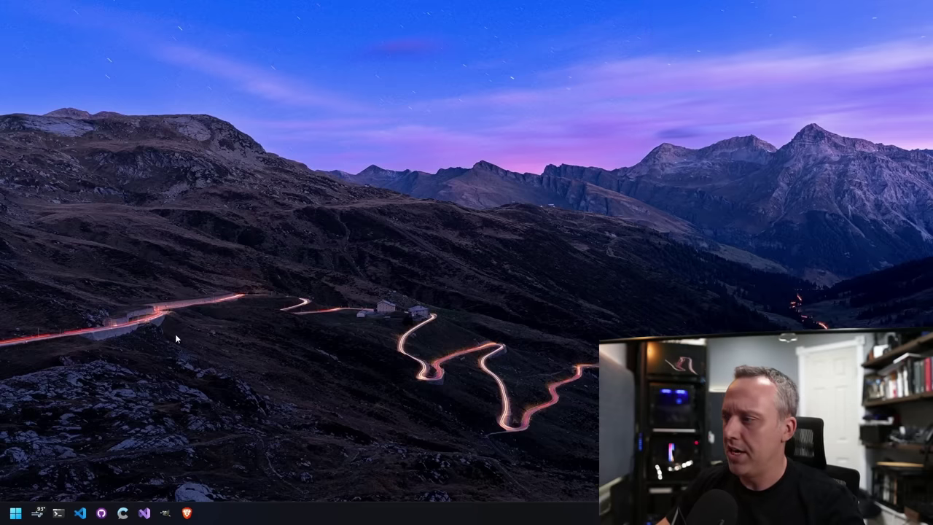
- Restart the computer and enter the UEFI BIOS Utility
{"action": "right_click", "coordinate": [15, 513]}
{"action": "mouse_move", "coordinate": [86, 473]}
{"action": "left_click", "coordinate": [138, 469]}
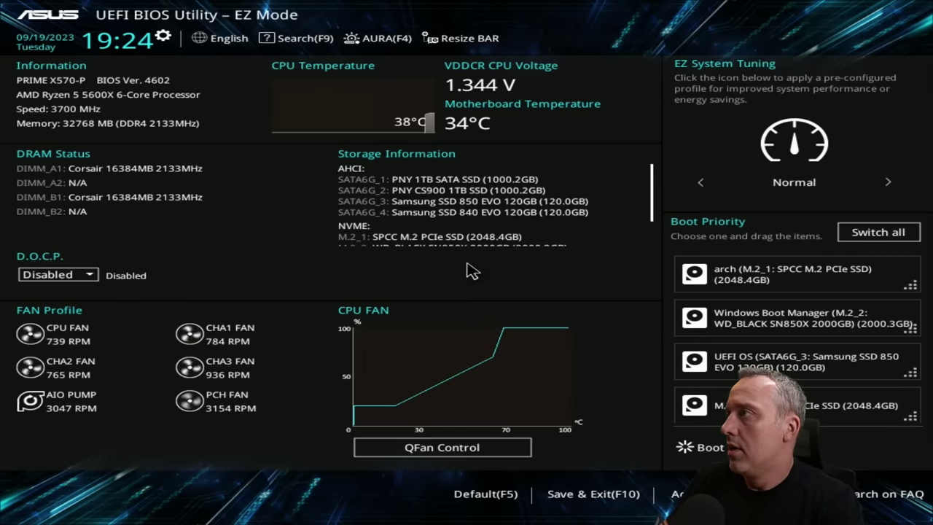
- Switch the UEFI BIOS Utility to Advanced Mode and open the ASUS EZ Flash 3 Utility
{"action": "key", "text": "F7"}
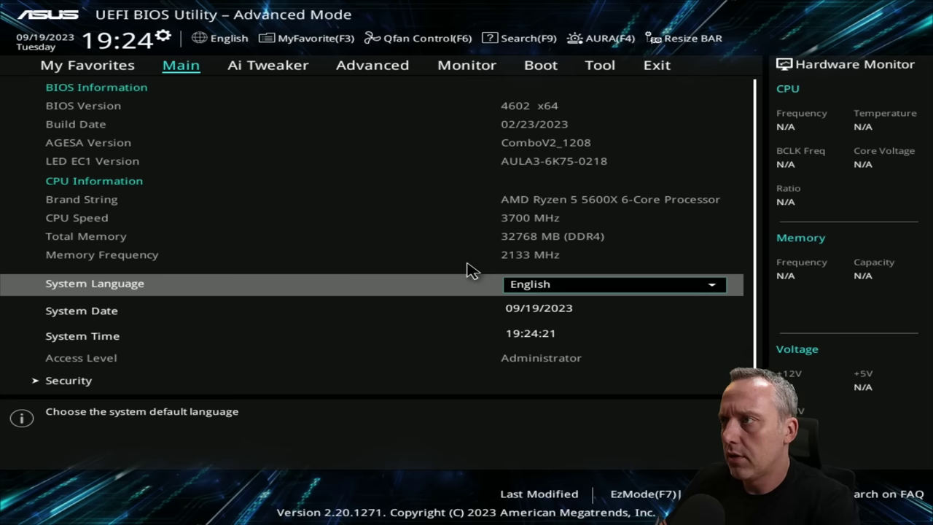
{"action": "key", "text": "Right"}
{"action": "key", "text": "Right"}
{"action": "key", "text": "Right"}
{"action": "key", "text": "Right"}
{"action": "key", "text": "Right"}
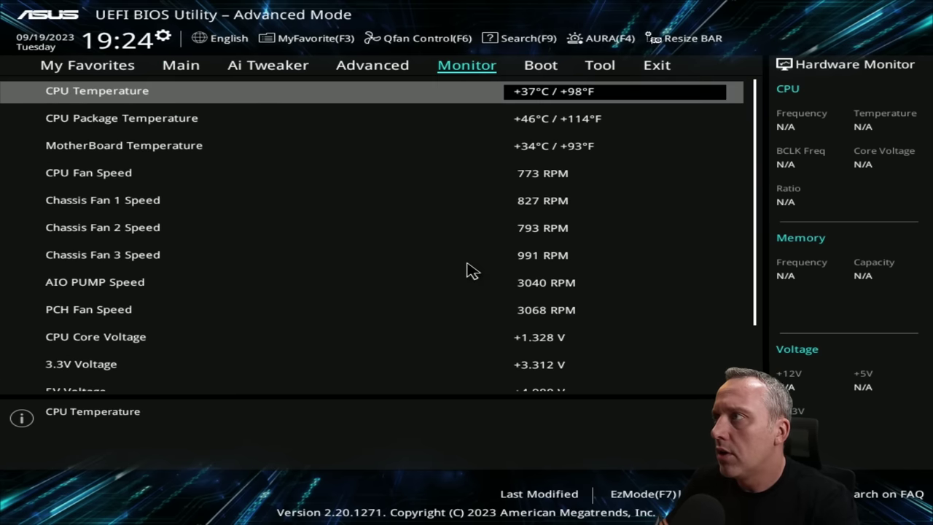
{"action": "key", "text": "Return"}
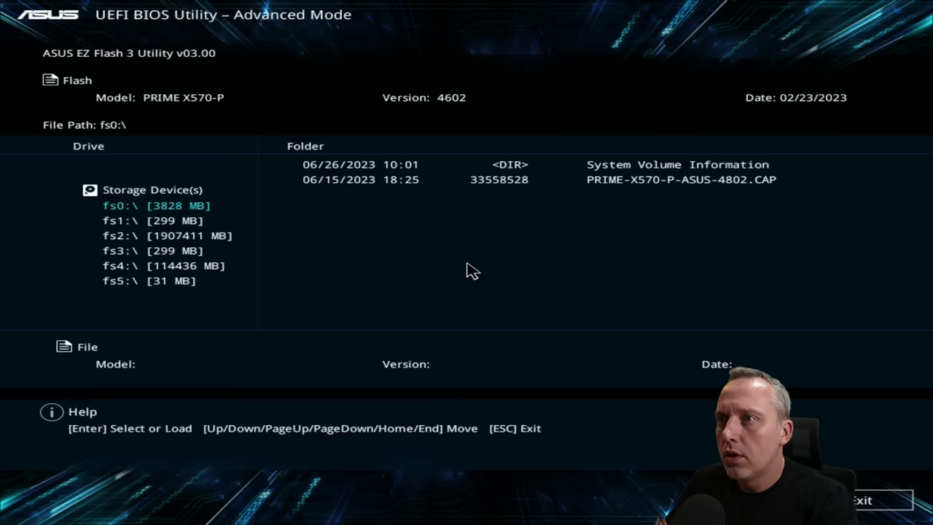
- Flash the motherboard BIOS with PRIME-X570-P-ASUS-4802.CAP from the fs0:\ drive, accepting the BitLocker notice and update confirmations
{"action": "key", "text": "Right"}
{"action": "key", "text": "Down"}
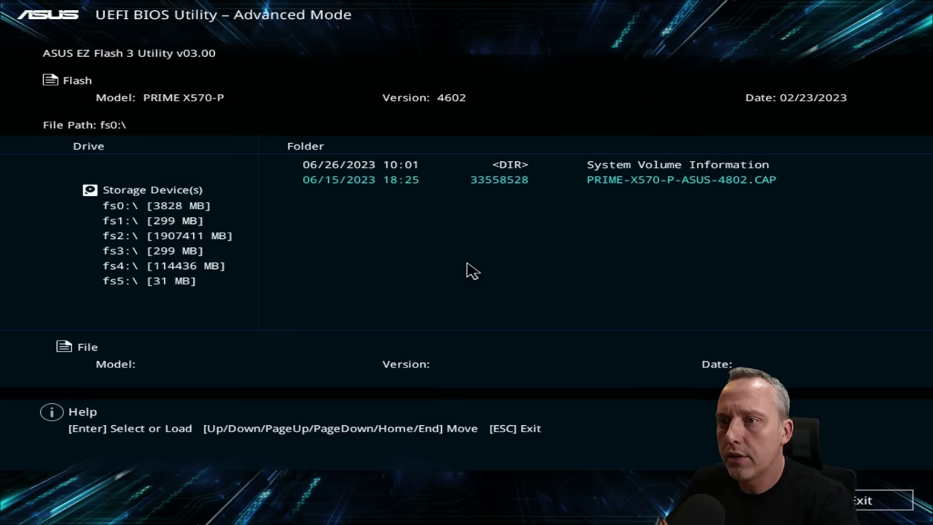
{"action": "key", "text": "Return"}
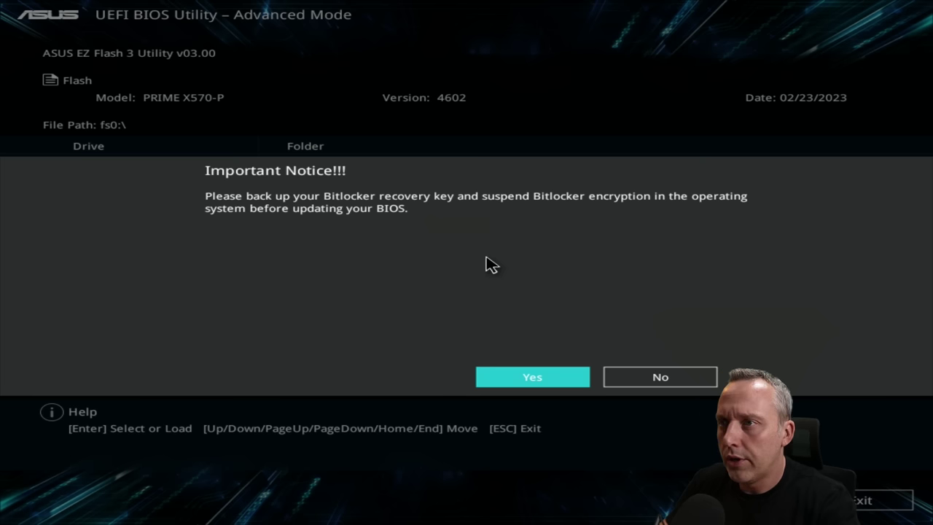
{"action": "key", "text": "Return"}
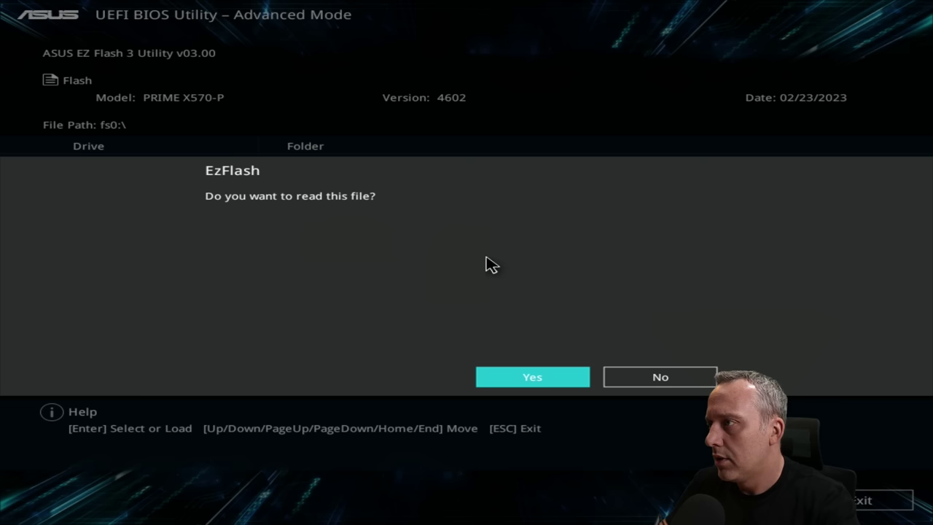
{"action": "key", "text": "Return"}
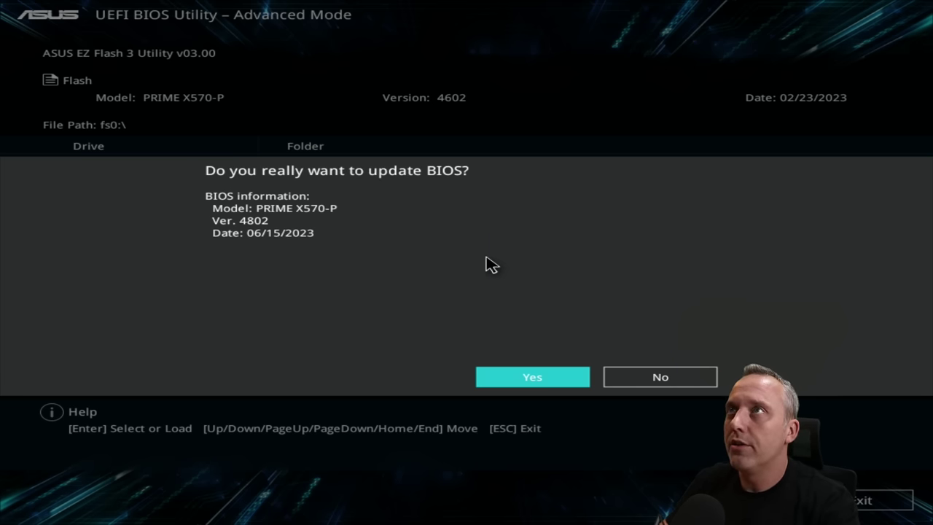
{"action": "key", "text": "Return"}
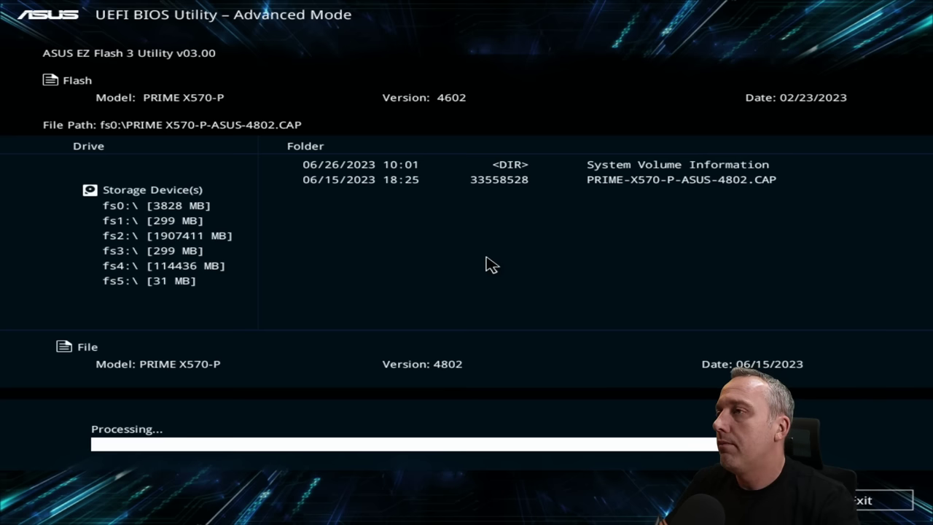
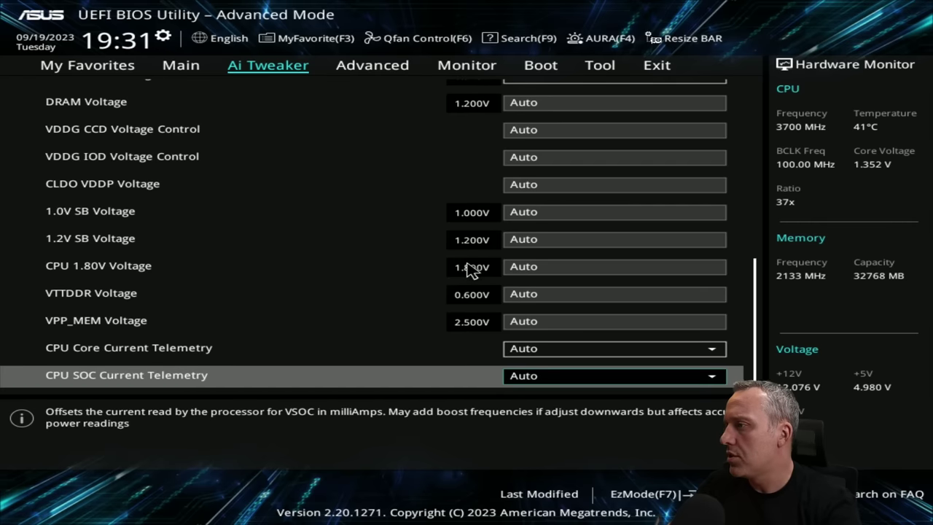
- Open the AMD fTPM configuration among the Advanced settings to examine the TPM device selection
{"action": "key", "text": "Up"}
{"action": "key", "text": "Right"}
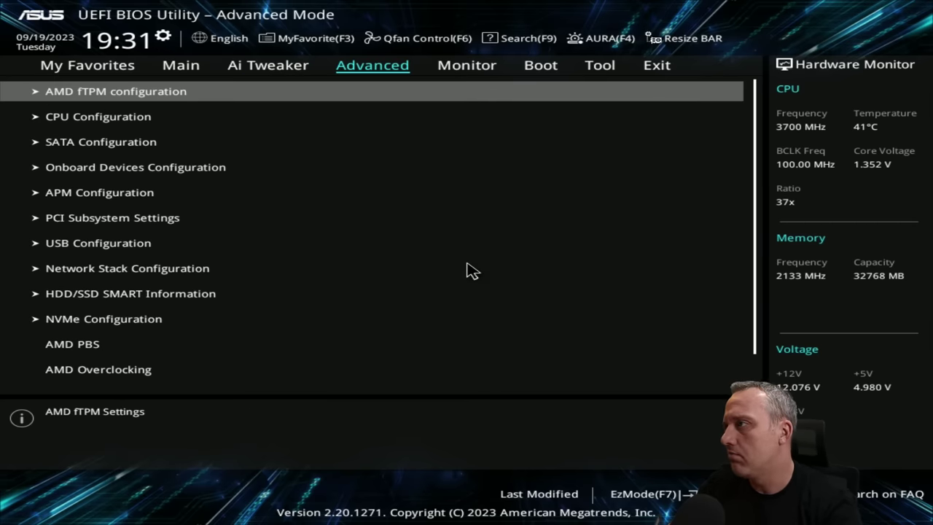
{"action": "key", "text": "Return"}
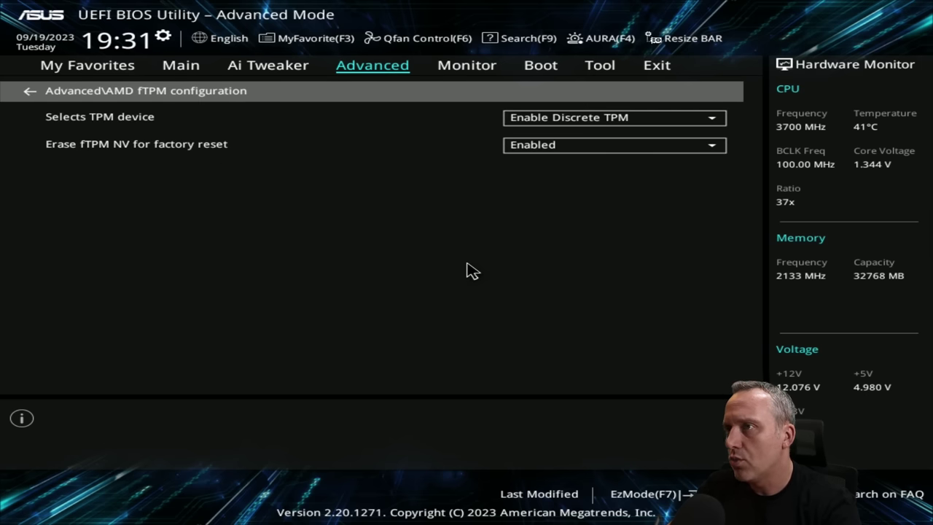
- Set SVM Mode to Enabled in the CPU Configuration and return to the Advanced settings list
{"action": "key", "text": "Escape"}
{"action": "key", "text": "Down"}
{"action": "key", "text": "Return"}
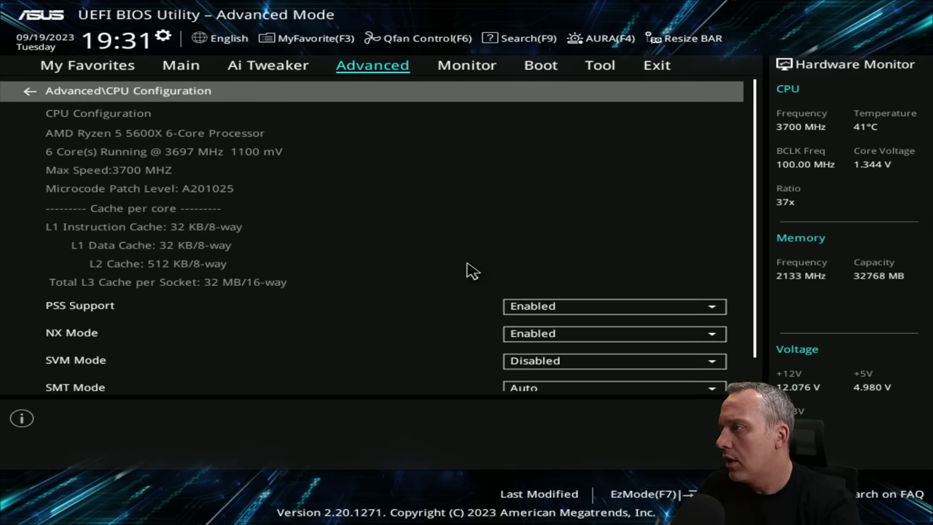
{"action": "key", "text": "Down"}
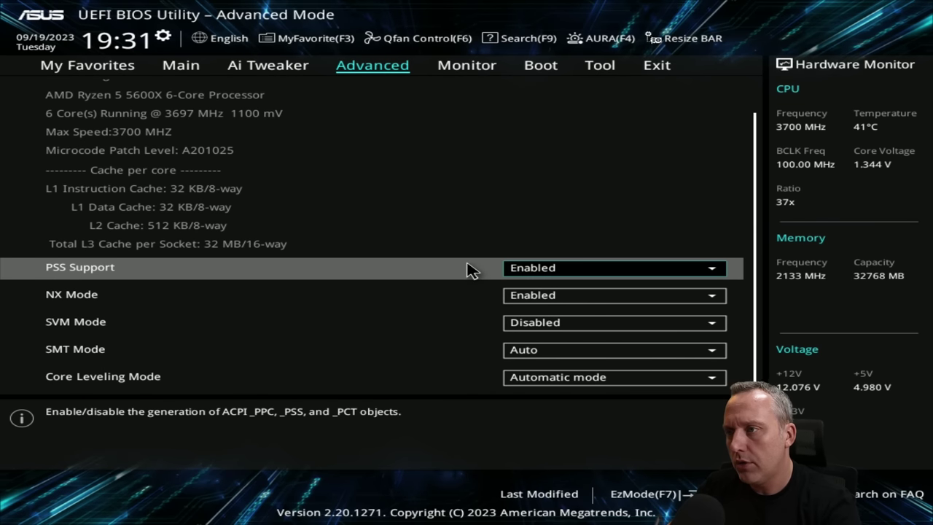
{"action": "key", "text": "Down"}
{"action": "key", "text": "Down"}
{"action": "key", "text": "Down"}
{"action": "key", "text": "Up"}
{"action": "key", "text": "Return"}
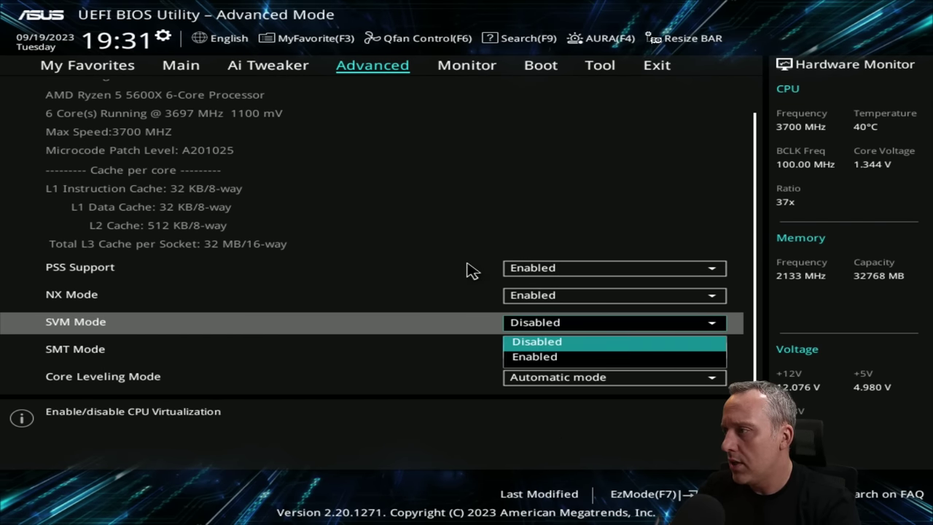
{"action": "key", "text": "Down"}
{"action": "key", "text": "Return"}
{"action": "key", "text": "Down"}
{"action": "key", "text": "Down"}
{"action": "key", "text": "Down"}
{"action": "key", "text": "Escape"}
- Examine the SATA Configuration, including SATA mode, NVMe RAID mode and the connected drives, and leave it
{"action": "key", "text": "Down"}
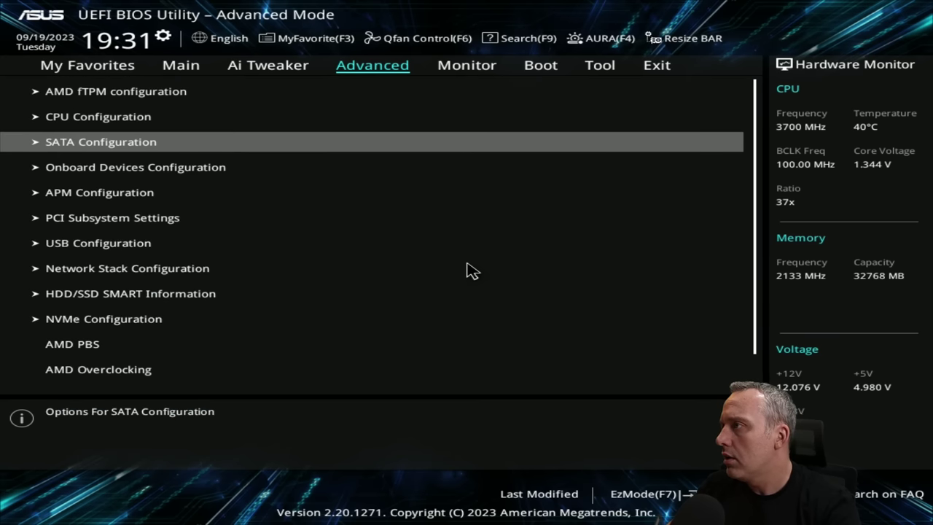
{"action": "key", "text": "Return"}
{"action": "key", "text": "Down"}
{"action": "key", "text": "Down"}
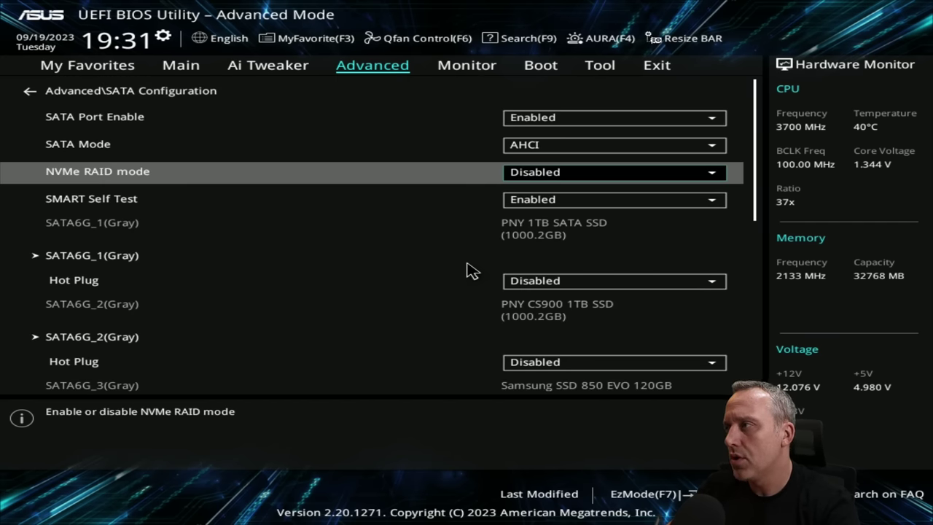
{"action": "key", "text": "Down"}
{"action": "key", "text": "Down"}
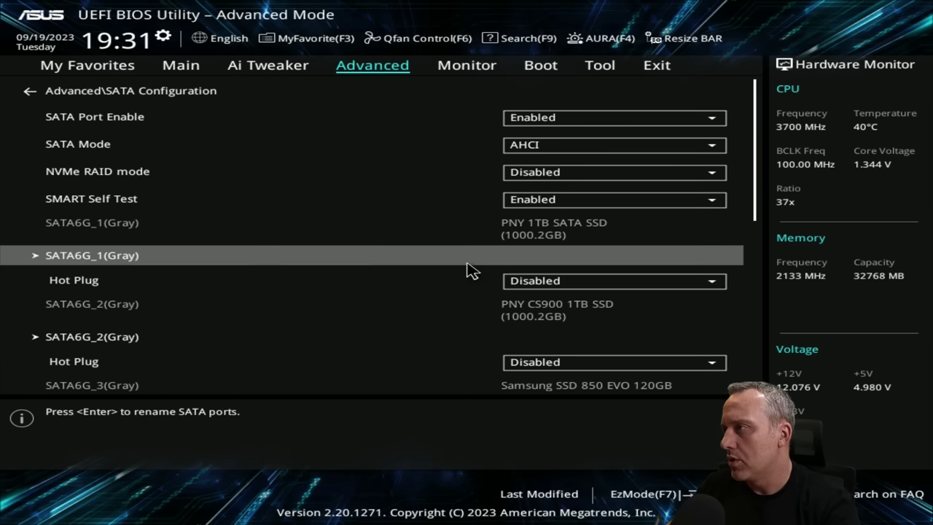
{"action": "key", "text": "Up"}
{"action": "key", "text": "Up"}
{"action": "key", "text": "Up"}
{"action": "key", "text": "Up"}
{"action": "key", "text": "Up"}
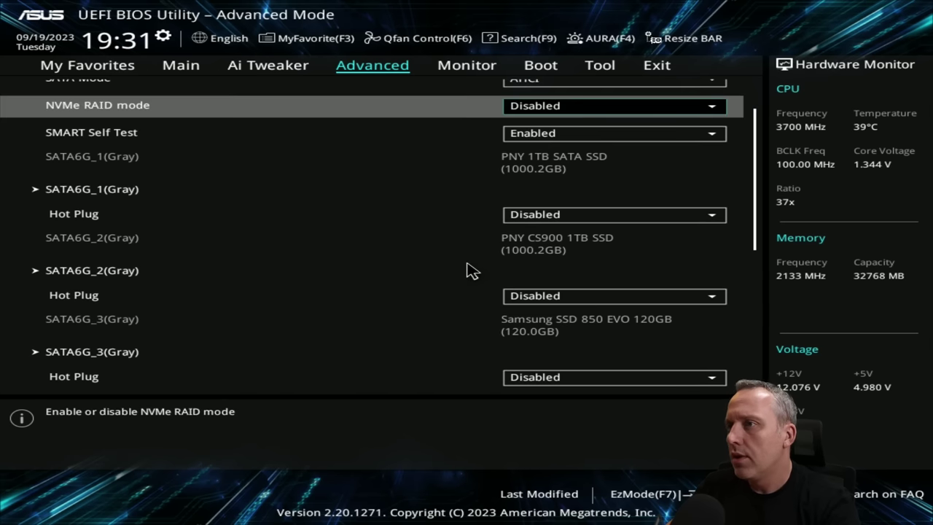
{"action": "key", "text": "Escape"}
- Examine the Onboard Devices Configuration for PCIe, M.2 link, LED lighting and LAN controller settings, and leave it
{"action": "key", "text": "Down"}
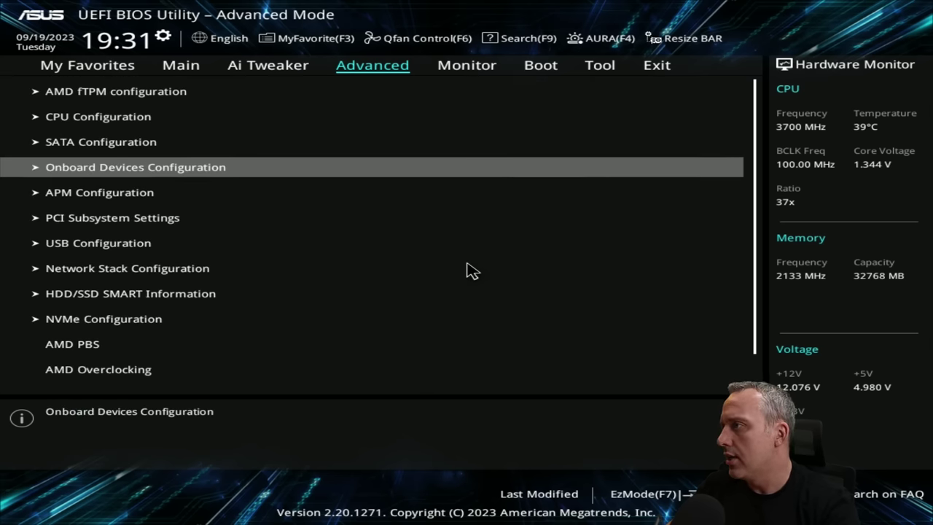
{"action": "key", "text": "Return"}
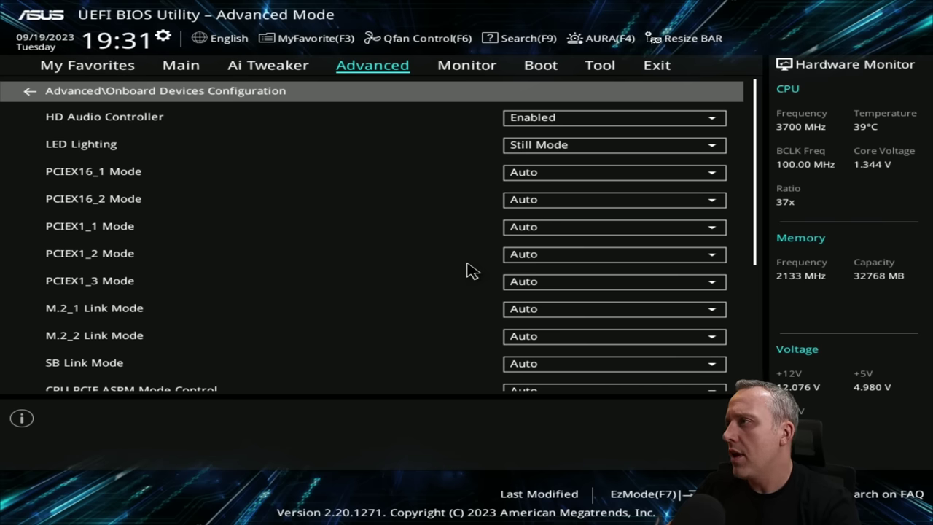
{"action": "key", "text": "Page_Down"}
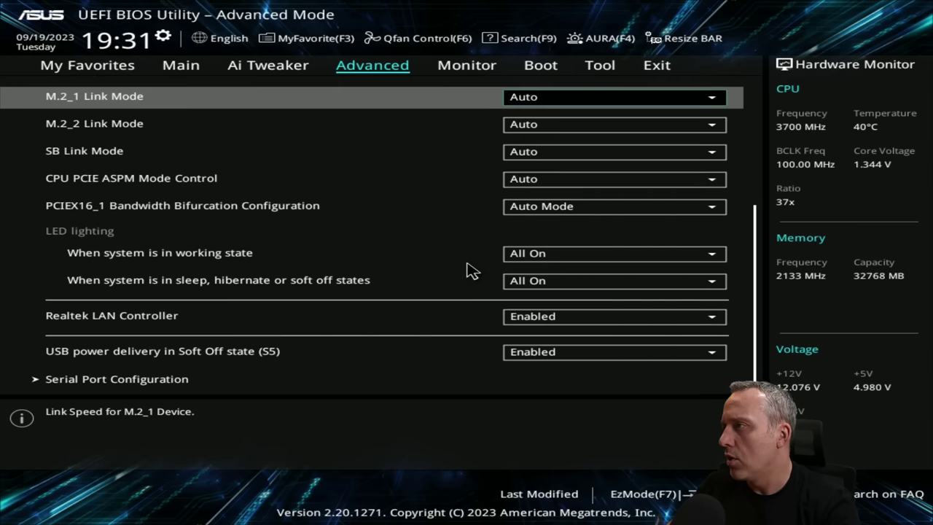
{"action": "key", "text": "Page_Up"}
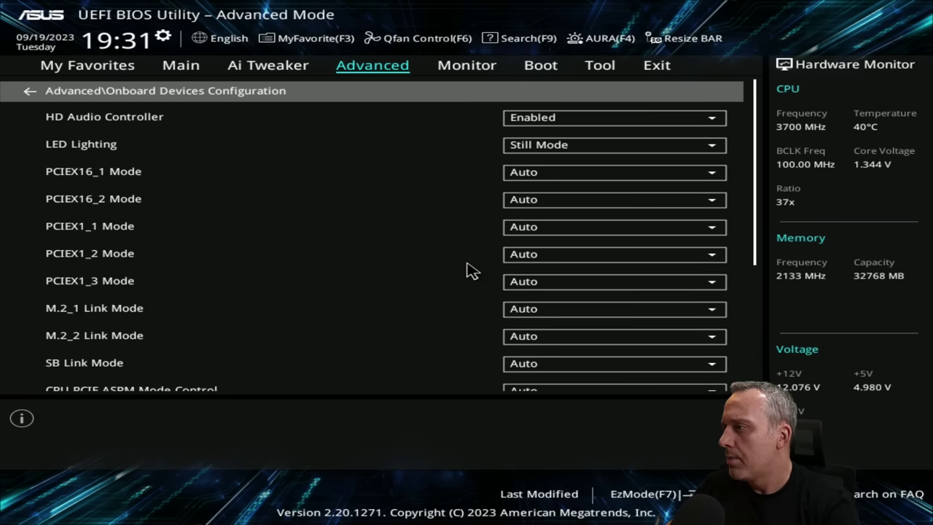
{"action": "key", "text": "Escape"}
- Examine the APM Configuration for ErP Ready, Restore AC Power Loss and the power-on options, and leave it
{"action": "key", "text": "Down"}
{"action": "key", "text": "Return"}
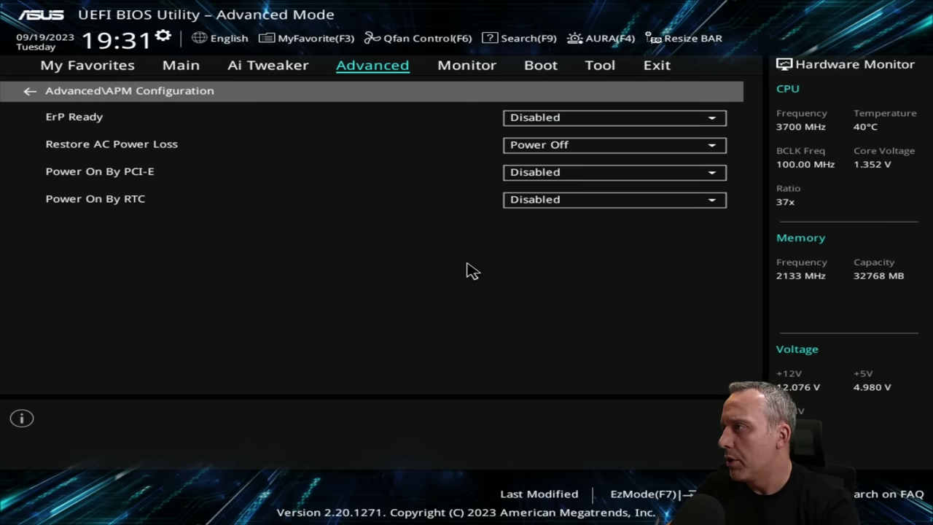
{"action": "key", "text": "Down"}
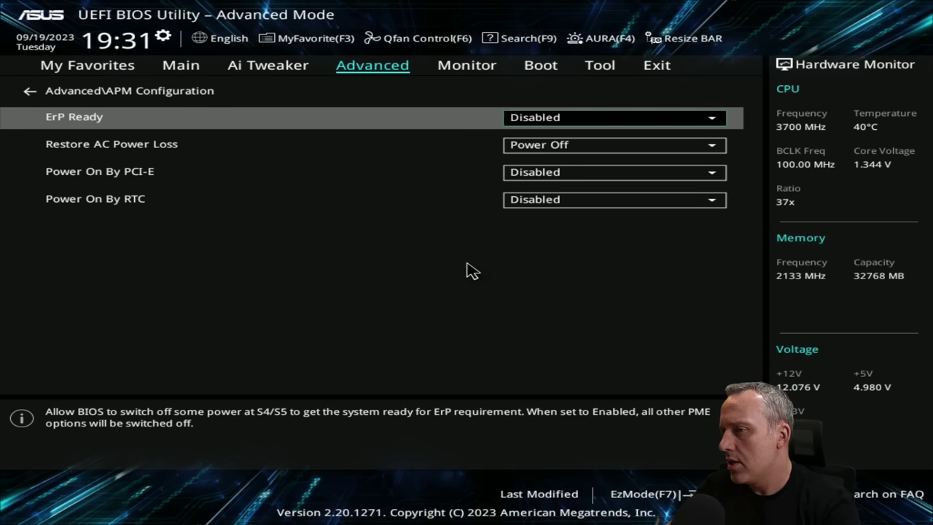
{"action": "key", "text": "Down"}
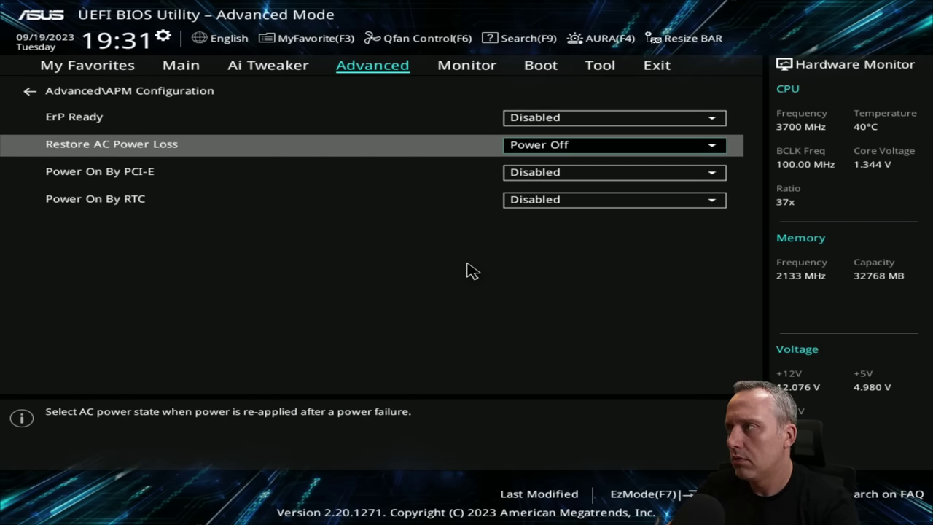
{"action": "key", "text": "Down"}
{"action": "key", "text": "Down"}
{"action": "key", "text": "Up"}
{"action": "key", "text": "Up"}
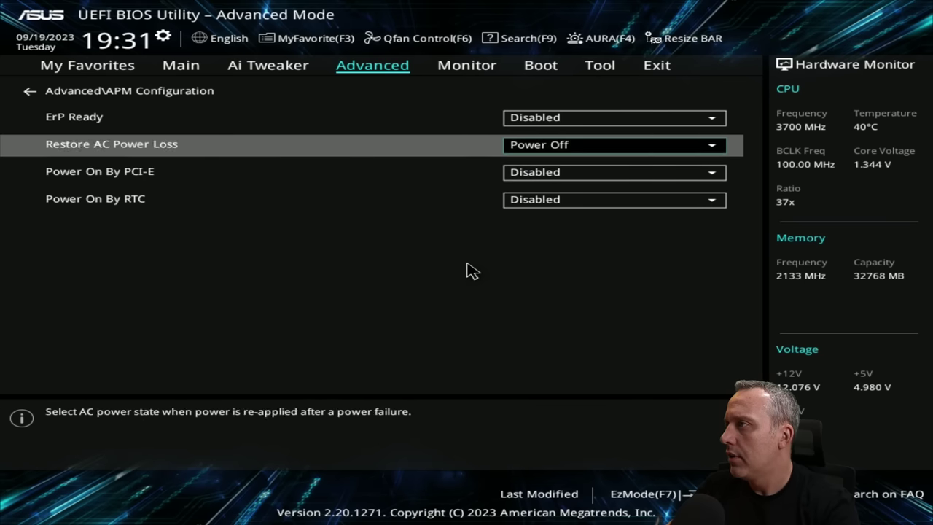
{"action": "key", "text": "Up"}
{"action": "key", "text": "Up"}
{"action": "key", "text": "Escape"}
- Set Above 4G Decoding to Enabled in the PCI Subsystem Settings
{"action": "key", "text": "Return"}
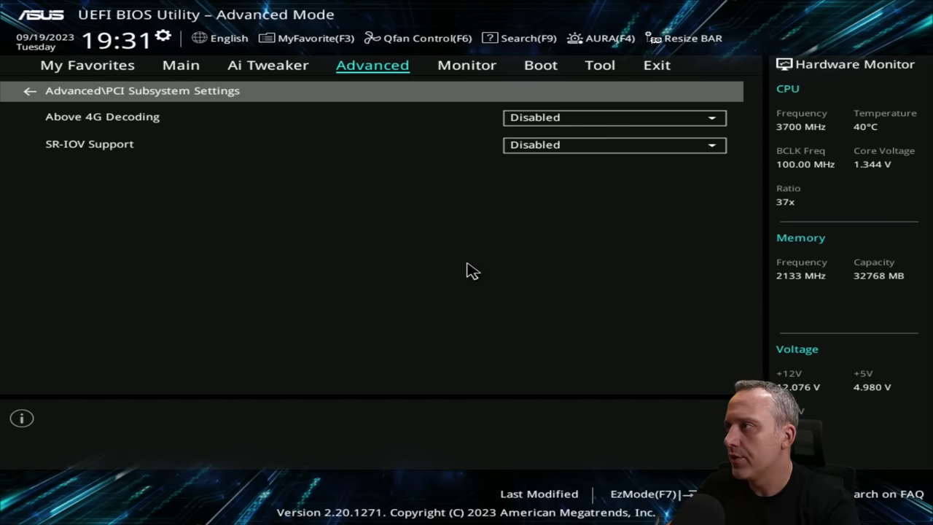
{"action": "key", "text": "Down"}
{"action": "key", "text": "Down"}
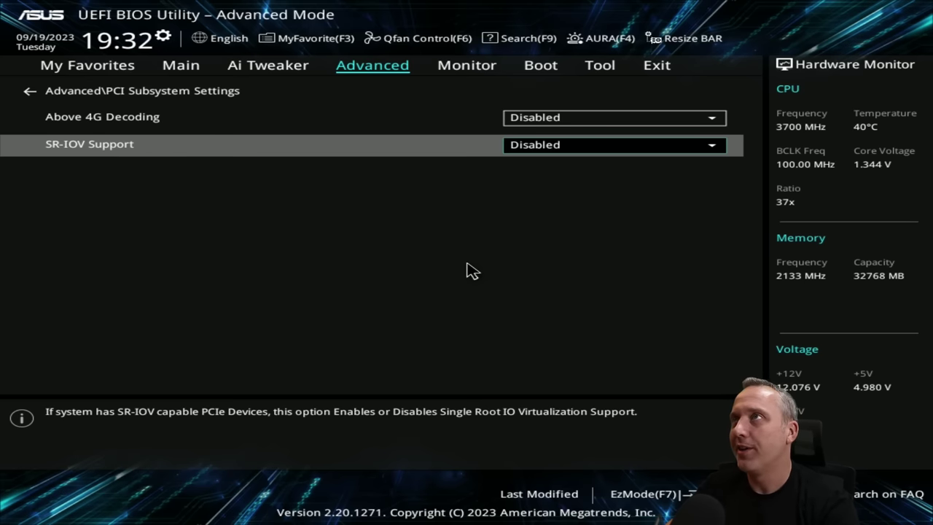
{"action": "key", "text": "Up"}
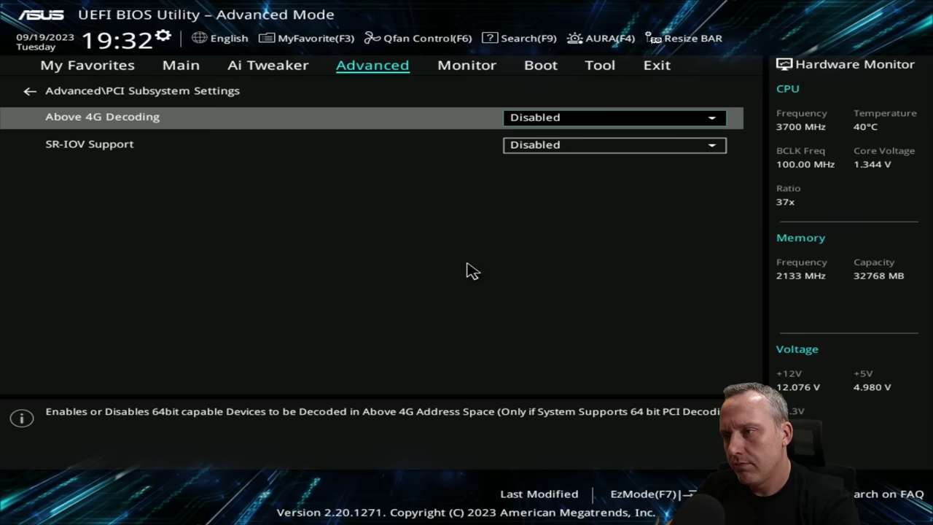
{"action": "key", "text": "Return"}
{"action": "key", "text": "Down"}
{"action": "key", "text": "Return"}
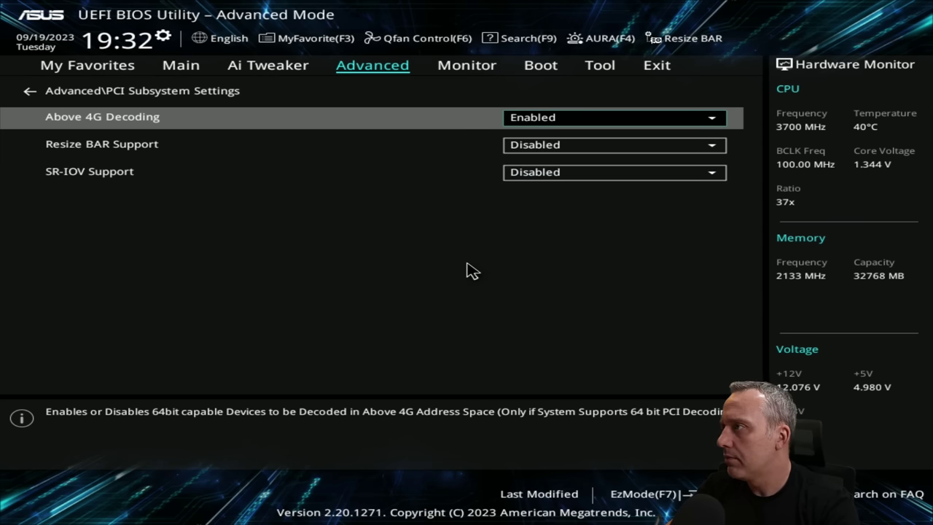
- Set Resize BAR Support to Auto in the PCI Subsystem Settings
{"action": "key", "text": "Down"}
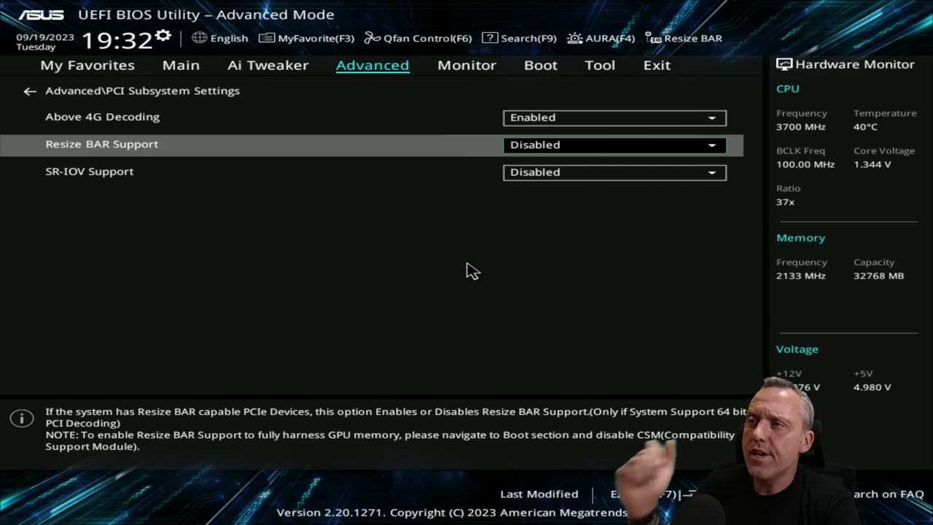
{"action": "key", "text": "Return"}
{"action": "key", "text": "Down"}
{"action": "key", "text": "Return"}
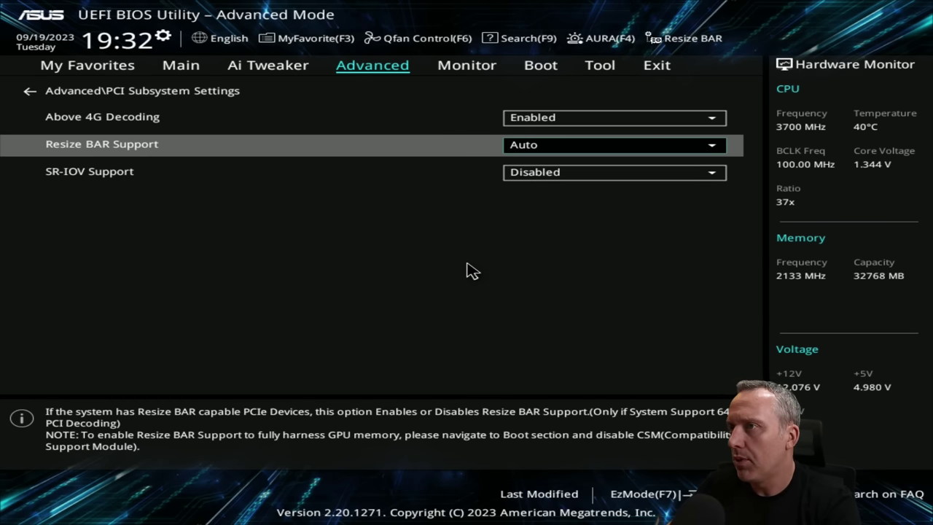
- Review the Above 4G Decoding and Resize BAR Support descriptions, and return to the Advanced settings list at USB Configuration
{"action": "key", "text": "Up"}
{"action": "key", "text": "Up"}
{"action": "key", "text": "Down"}
{"action": "key", "text": "Down"}
{"action": "key", "text": "Up"}
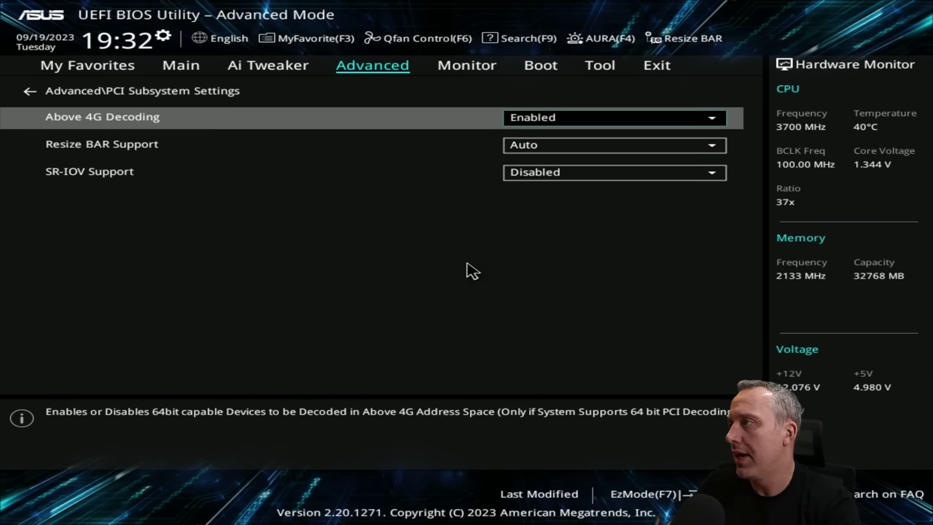
{"action": "key", "text": "Down"}
{"action": "key", "text": "Up"}
{"action": "key", "text": "Up"}
{"action": "key", "text": "Down"}
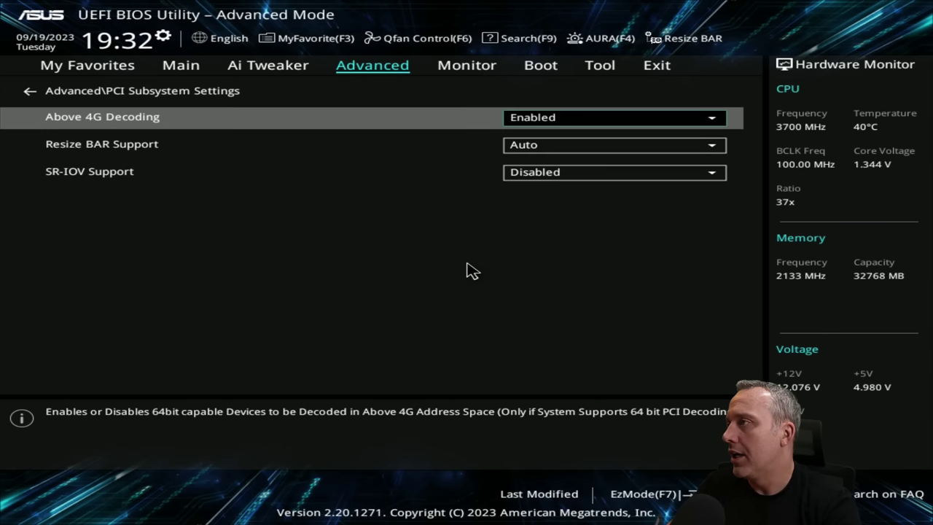
{"action": "key", "text": "Down"}
{"action": "key", "text": "Up"}
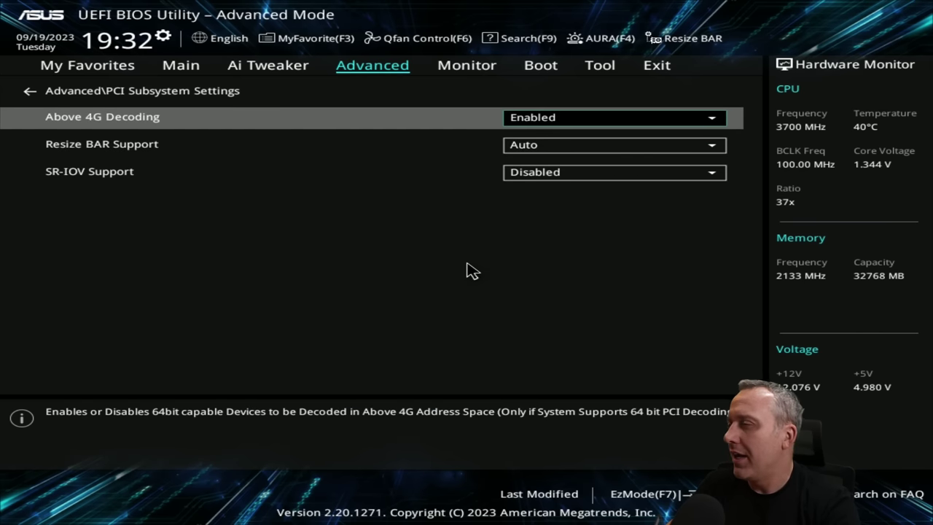
{"action": "key", "text": "Down"}
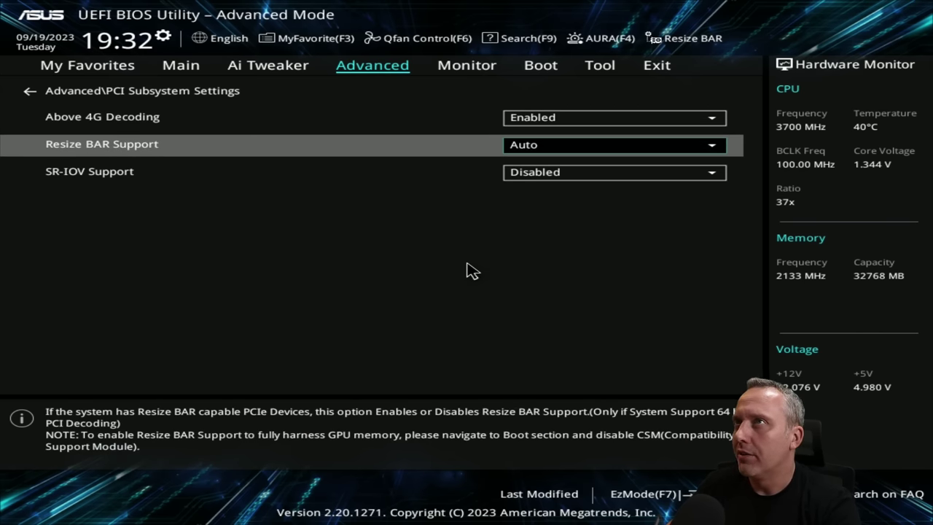
{"action": "key", "text": "Up"}
{"action": "key", "text": "Up"}
{"action": "key", "text": "Return"}
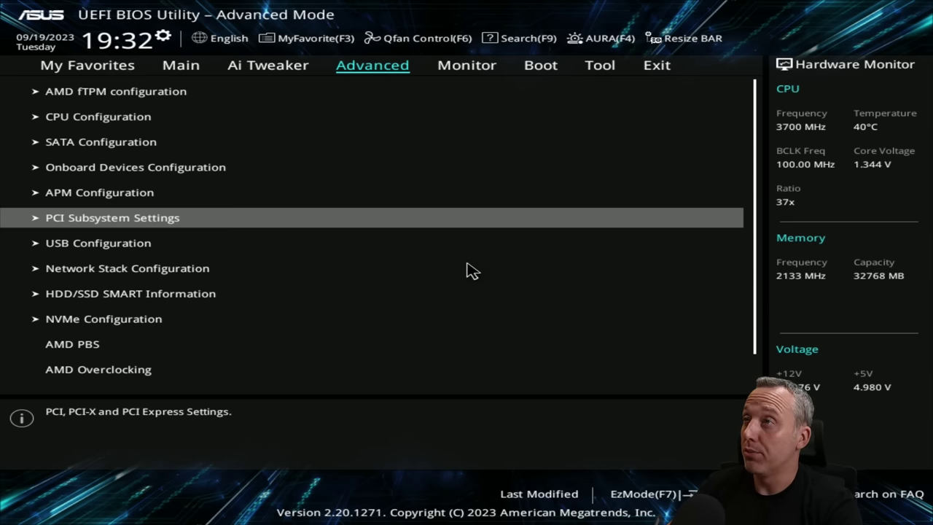
{"action": "key", "text": "Down"}
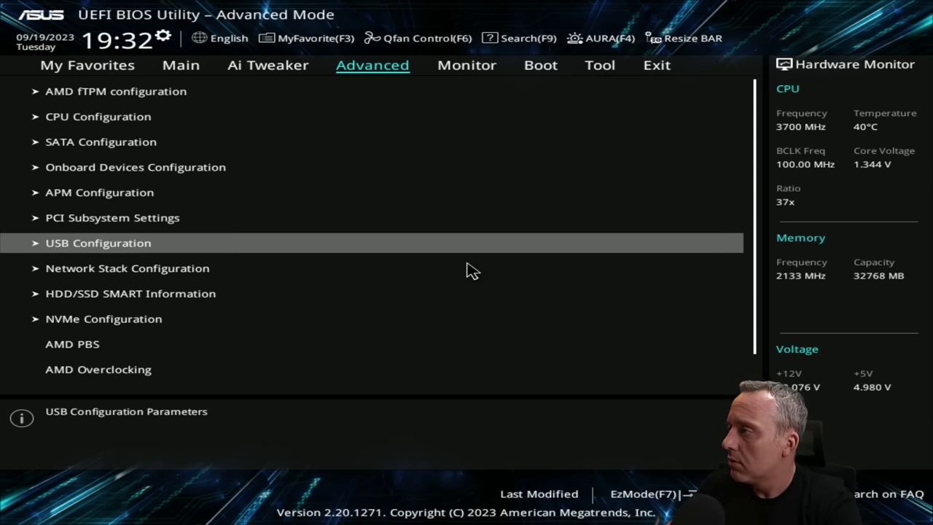
- Examine the USB Configuration for Legacy USB Support, XHCI Hand-off and the USB device options, and leave it
{"action": "key", "text": "Return"}
{"action": "key", "text": "Down"}
{"action": "key", "text": "Down"}
{"action": "key", "text": "Down"}
{"action": "key", "text": "Down"}
{"action": "key", "text": "Down"}
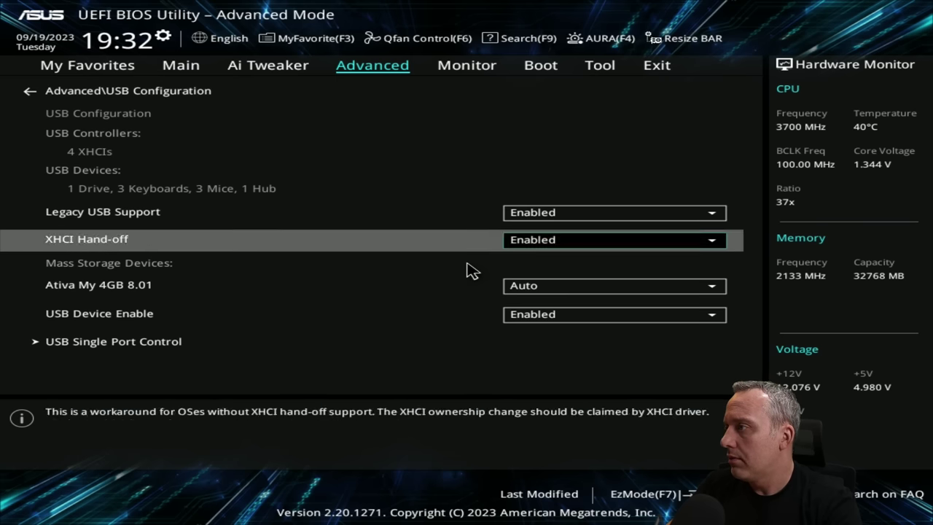
{"action": "key", "text": "Up"}
{"action": "key", "text": "Up"}
{"action": "key", "text": "Up"}
{"action": "key", "text": "Up"}
{"action": "key", "text": "Up"}
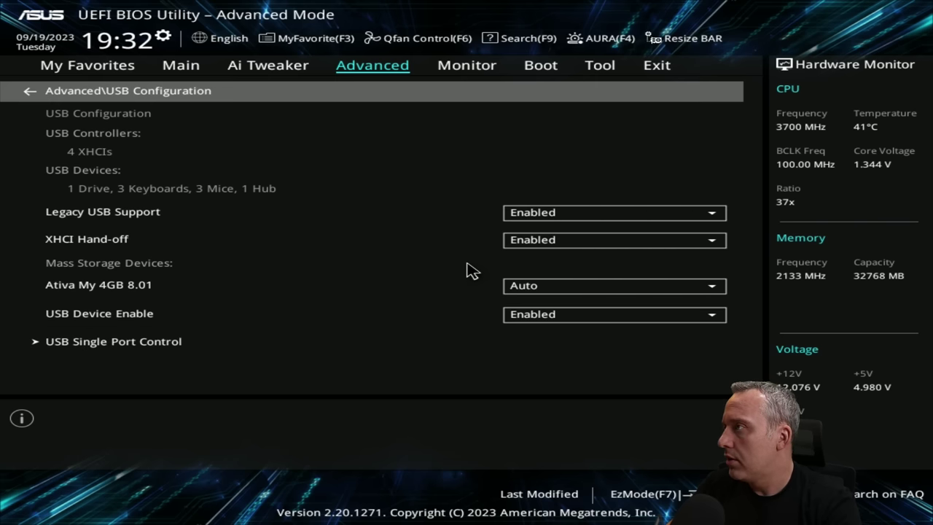
{"action": "key", "text": "Return"}
- Examine the Network Stack option in the Network Stack Configuration and return to the Advanced settings list
{"action": "key", "text": "Down"}
{"action": "key", "text": "Return"}
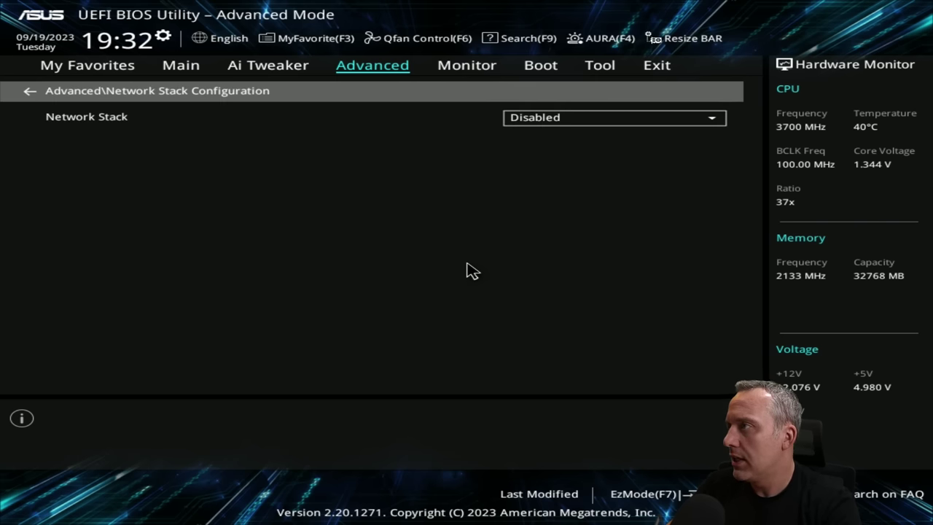
{"action": "key", "text": "Down"}
{"action": "key", "text": "Up"}
{"action": "key", "text": "Return"}
{"action": "key", "text": "Down"}
{"action": "key", "text": "Up"}
{"action": "key", "text": "Return"}
{"action": "key", "text": "Down"}
{"action": "key", "text": "Return"}
{"action": "key", "text": "Escape"}
{"action": "key", "text": "Up"}
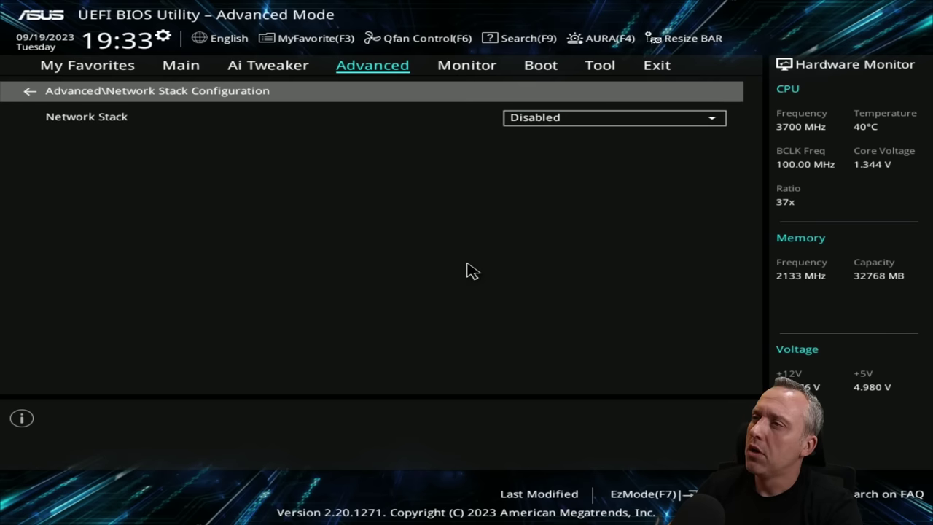
{"action": "key", "text": "Return"}
- Open the HDD/SSD SMART Information and examine the selectable devices, keeping PNY 1TB SATA SSD selected
{"action": "key", "text": "Down"}
{"action": "key", "text": "Return"}
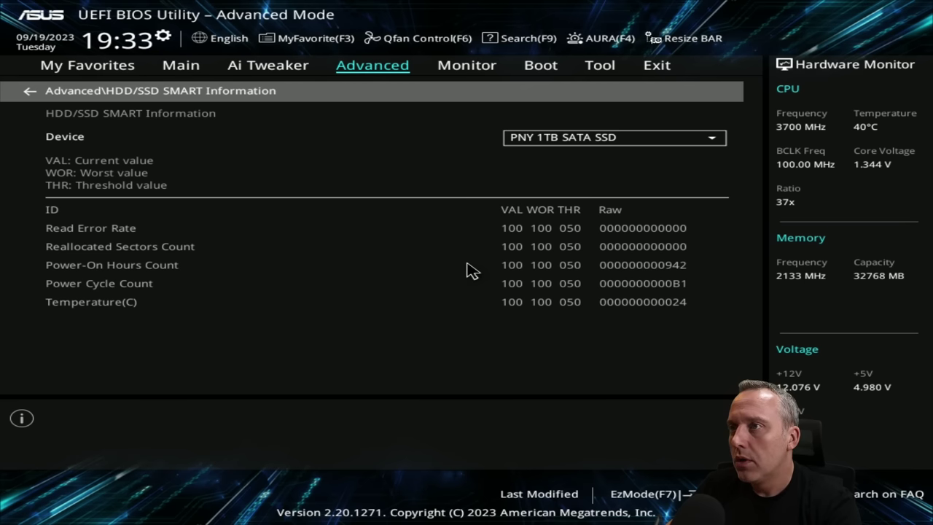
{"action": "key", "text": "Down"}
{"action": "key", "text": "Up"}
{"action": "key", "text": "Down"}
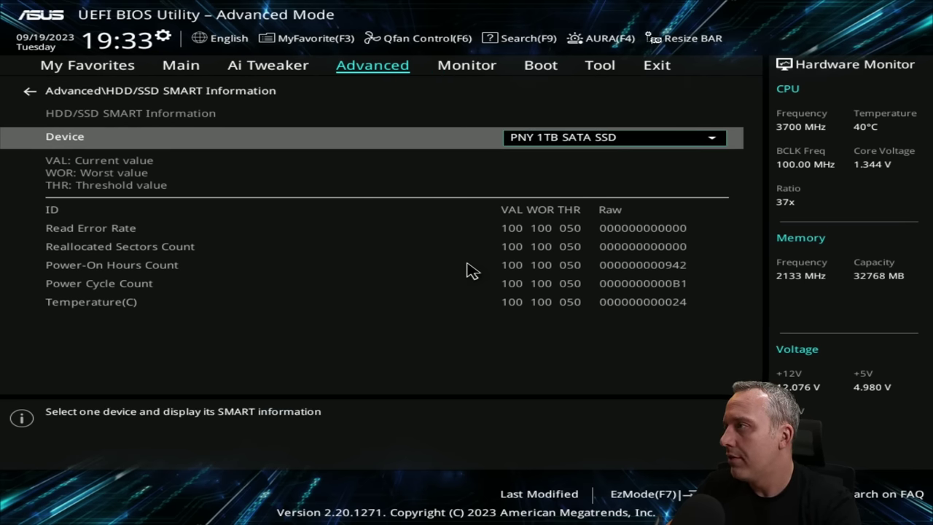
{"action": "key", "text": "Return"}
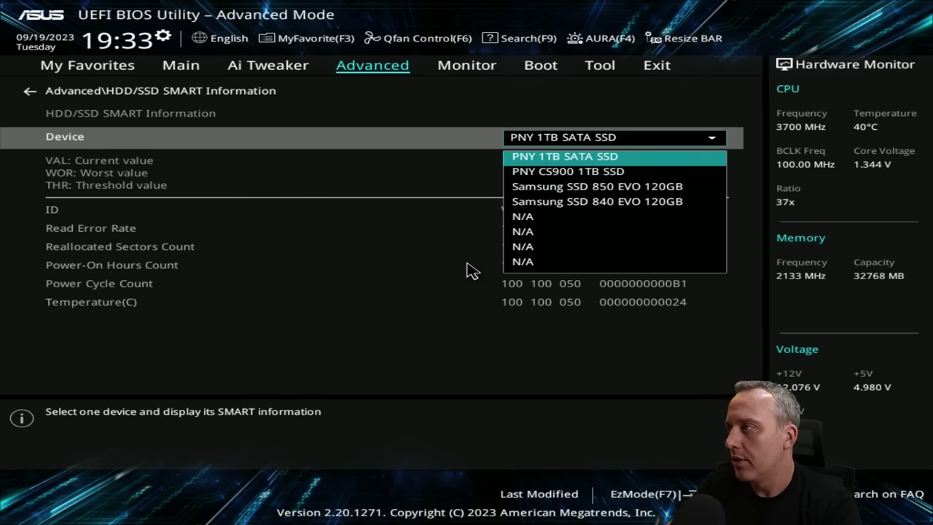
{"action": "key", "text": "Return"}
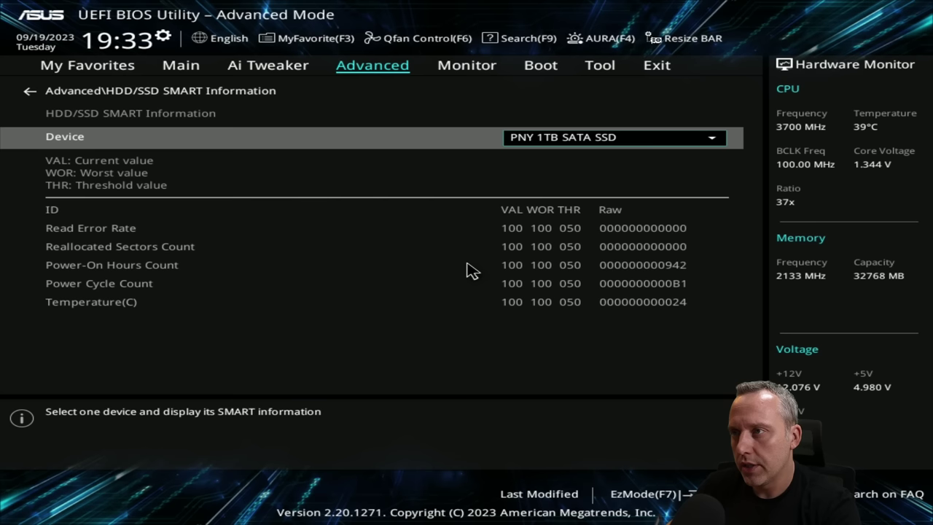
- Display the SMART information for the Samsung SSD 850 EVO, the Samsung SSD 840 EVO and an N/A entry, and leave the page
{"action": "key", "text": "Return"}
{"action": "key", "text": "Down"}
{"action": "key", "text": "Down"}
{"action": "key", "text": "Return"}
{"action": "key", "text": "Return"}
{"action": "key", "text": "Down"}
{"action": "key", "text": "Return"}
{"action": "key", "text": "Return"}
{"action": "key", "text": "Down"}
{"action": "key", "text": "Return"}
{"action": "key", "text": "Escape"}
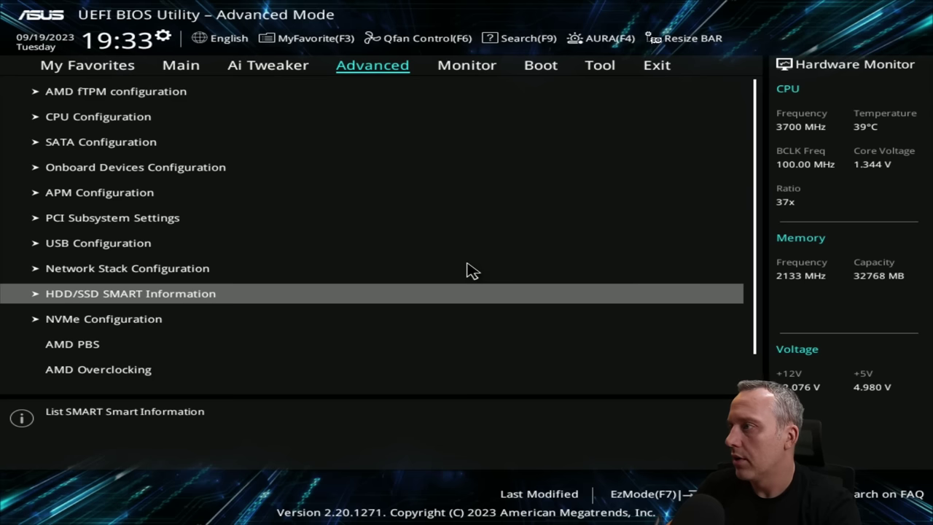
- Examine the drives listed in the NVMe Configuration and return to the Advanced settings list
{"action": "key", "text": "Down"}
{"action": "key", "text": "Return"}
{"action": "key", "text": "Down"}
{"action": "key", "text": "Down"}
{"action": "key", "text": "Down"}
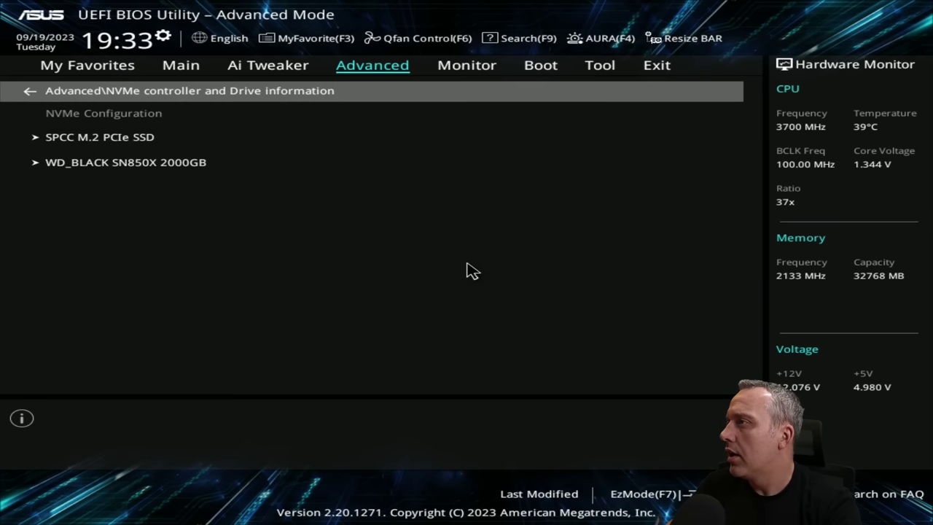
{"action": "key", "text": "Escape"}
{"action": "key", "text": "Down"}
{"action": "key", "text": "Up"}
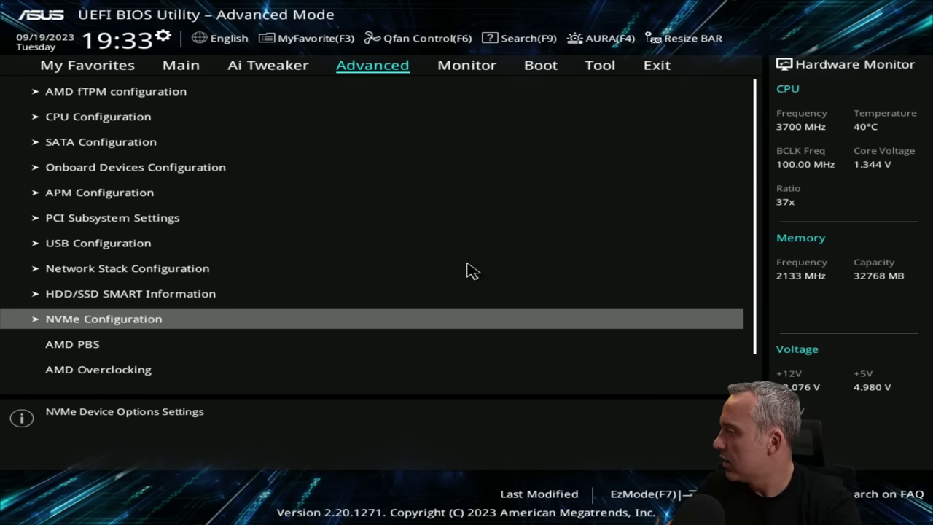
- Look at the AMD PBS and AMD Overclocking entries in the Advanced settings list
{"action": "key", "text": "Down"}
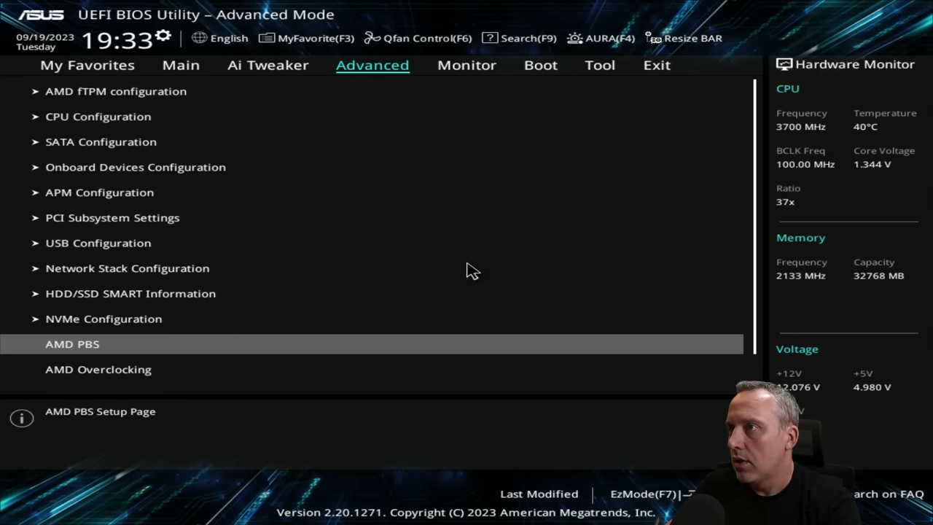
{"action": "key", "text": "Down"}
{"action": "key", "text": "Return"}
{"action": "key", "text": "Escape"}
{"action": "key", "text": "Down"}
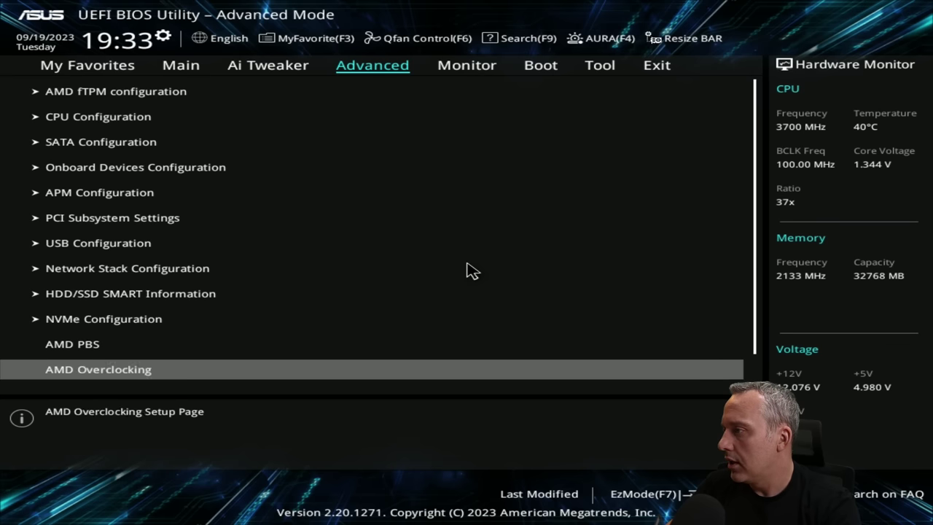
- Set IOMMU to Enabled in the AMD CBS settings and return to the Advanced settings list
{"action": "key", "text": "Down"}
{"action": "key", "text": "Return"}
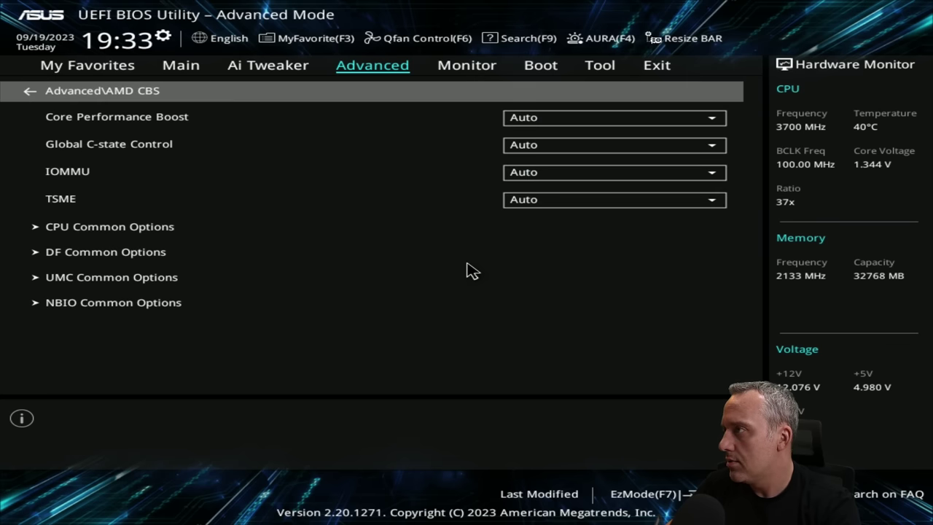
{"action": "key", "text": "Down"}
{"action": "key", "text": "Down"}
{"action": "key", "text": "Down"}
{"action": "key", "text": "Return"}
{"action": "key", "text": "Up"}
{"action": "key", "text": "Return"}
{"action": "key", "text": "Down"}
{"action": "key", "text": "Down"}
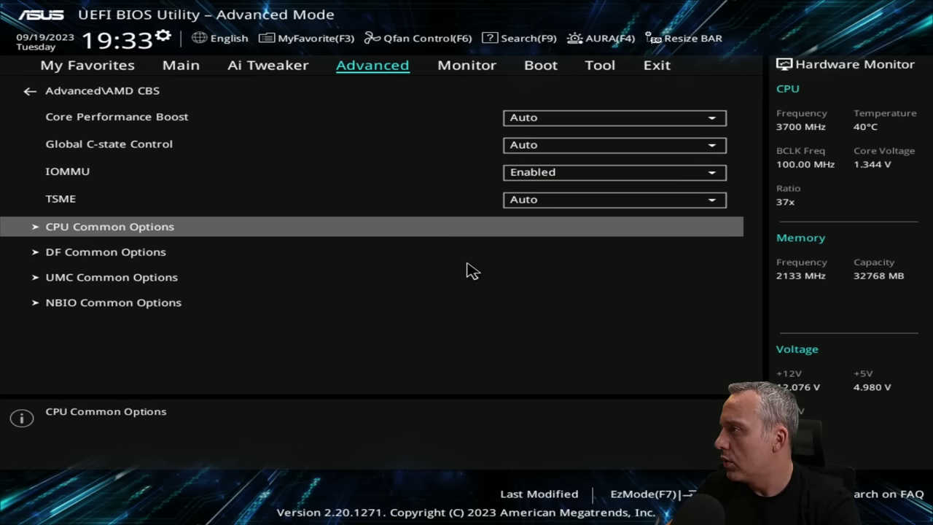
{"action": "key", "text": "Up"}
{"action": "key", "text": "Up"}
{"action": "key", "text": "Up"}
{"action": "key", "text": "Up"}
{"action": "key", "text": "Up"}
{"action": "key", "text": "Return"}
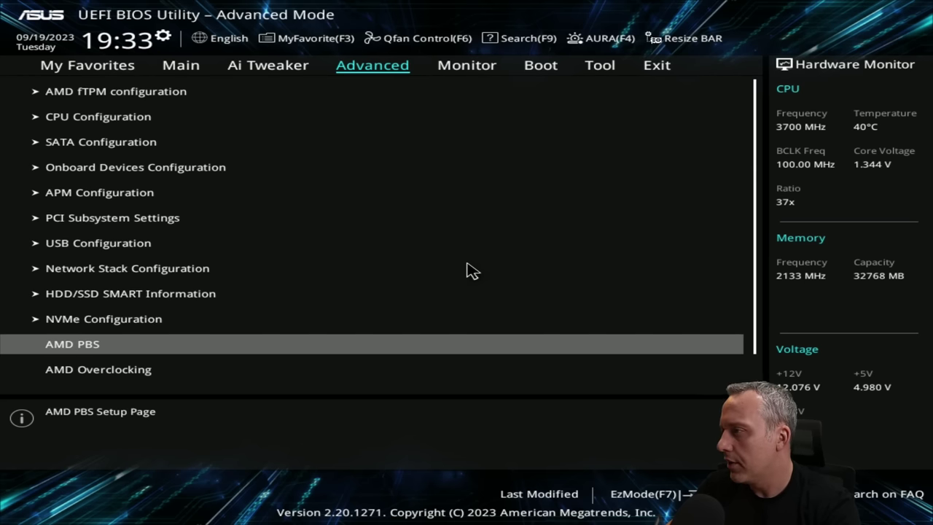
- Check the remaining Advanced entries and the temperatures and fan speeds on the Monitor page
{"action": "key", "text": "Down"}
{"action": "key", "text": "Down"}
{"action": "key", "text": "Down"}
{"action": "key", "text": "Up"}
{"action": "key", "text": "Up"}
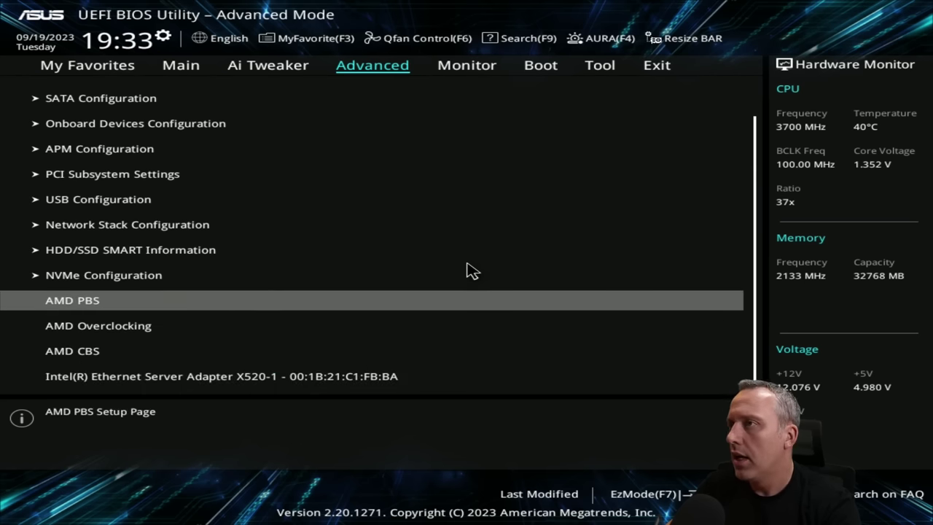
{"action": "key", "text": "Right"}
{"action": "key", "text": "Down"}
{"action": "key", "text": "Down"}
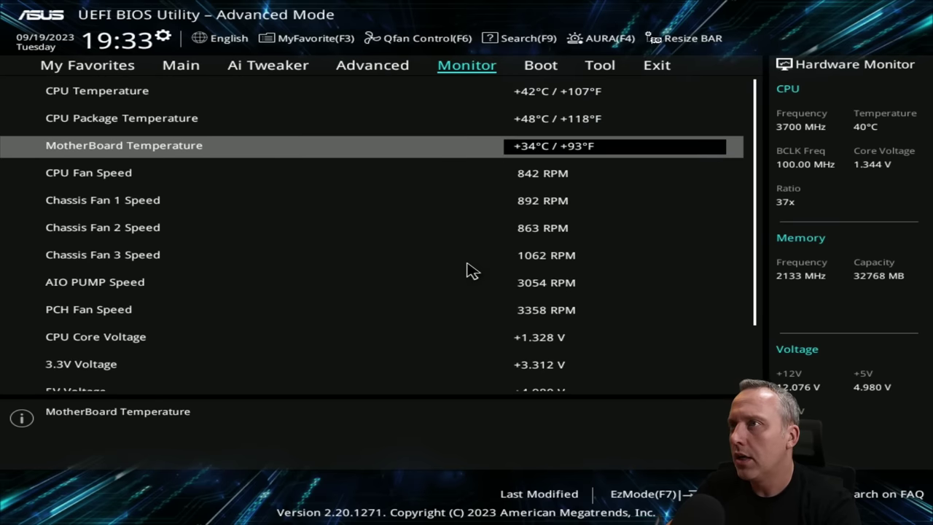
- Open the CSM (Compatibility Support Module) settings in the Boot section and leave them
{"action": "key", "text": "Right"}
{"action": "key", "text": "Down"}
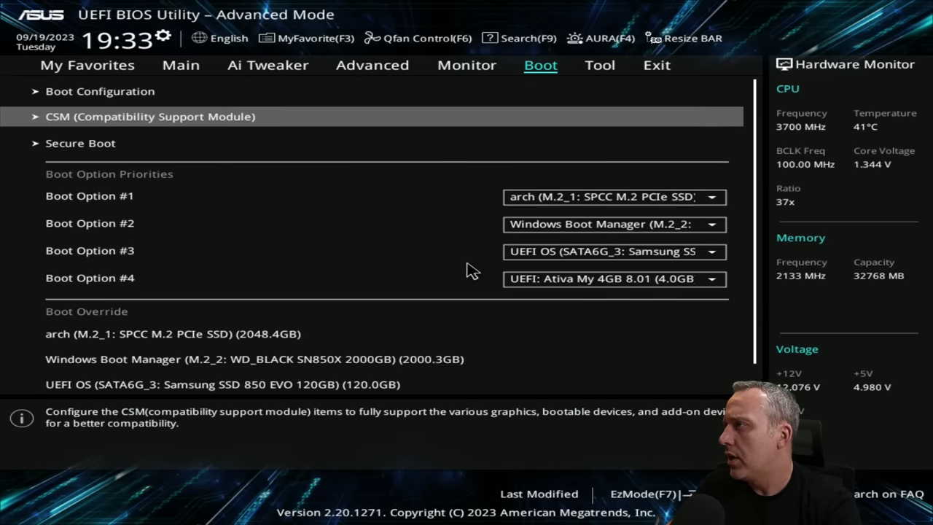
{"action": "key", "text": "Return"}
{"action": "key", "text": "Escape"}
- Review the Boot Option Priorities and Boot Override entries, and return to Boot Configuration
{"action": "key", "text": "Down"}
{"action": "key", "text": "Down"}
{"action": "key", "text": "Down"}
{"action": "key", "text": "Down"}
{"action": "key", "text": "Down"}
{"action": "key", "text": "Down"}
{"action": "key", "text": "Down"}
{"action": "key", "text": "Down"}
{"action": "key", "text": "Down"}
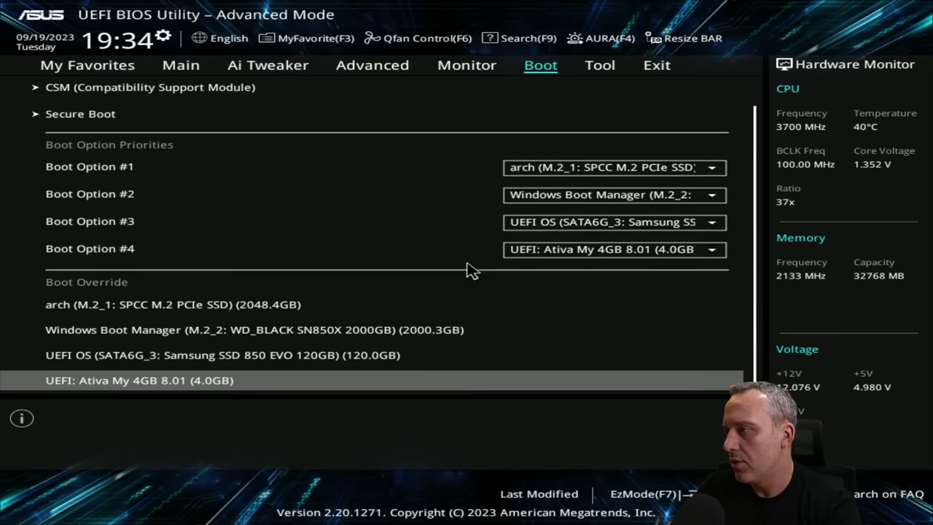
{"action": "key", "text": "Up"}
{"action": "key", "text": "Up"}
{"action": "key", "text": "Up"}
{"action": "key", "text": "Up"}
{"action": "key", "text": "Up"}
{"action": "key", "text": "Up"}
{"action": "key", "text": "Up"}
{"action": "key", "text": "Up"}
{"action": "key", "text": "Up"}
{"action": "key", "text": "Up"}
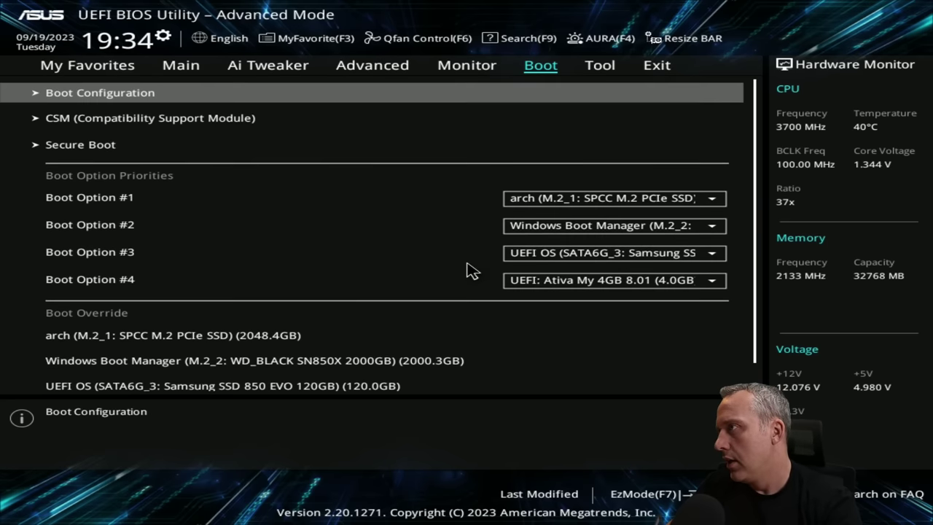
- Review the pending changes in the Save Changes & Reset confirmation and cancel it
{"action": "key", "text": "Right"}
{"action": "key", "text": "Right"}
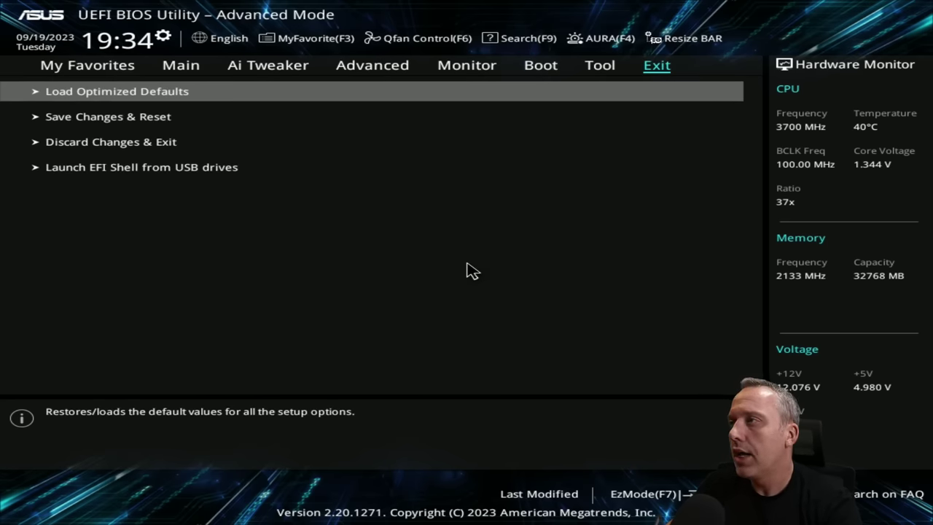
{"action": "key", "text": "Down"}
{"action": "key", "text": "Return"}
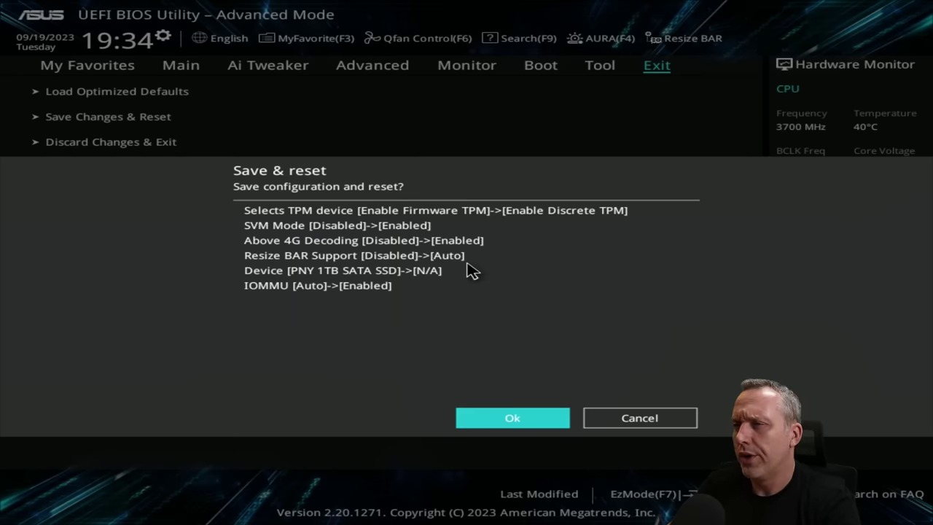
{"action": "key", "text": "Right"}
{"action": "key", "text": "Return"}
- Check the Ai Tweaker settings, including the voltage options and the Ai Overclock Tuner
{"action": "key", "text": "Left"}
{"action": "key", "text": "Left"}
{"action": "key", "text": "Left"}
{"action": "key", "text": "Left"}
{"action": "key", "text": "Left"}
{"action": "key", "text": "Left"}
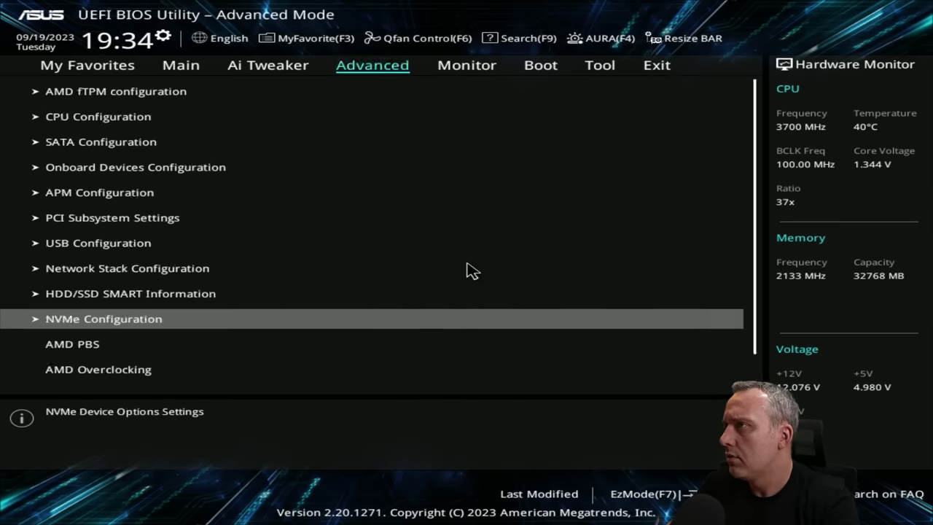
{"action": "key", "text": "Right"}
{"action": "key", "text": "Up"}
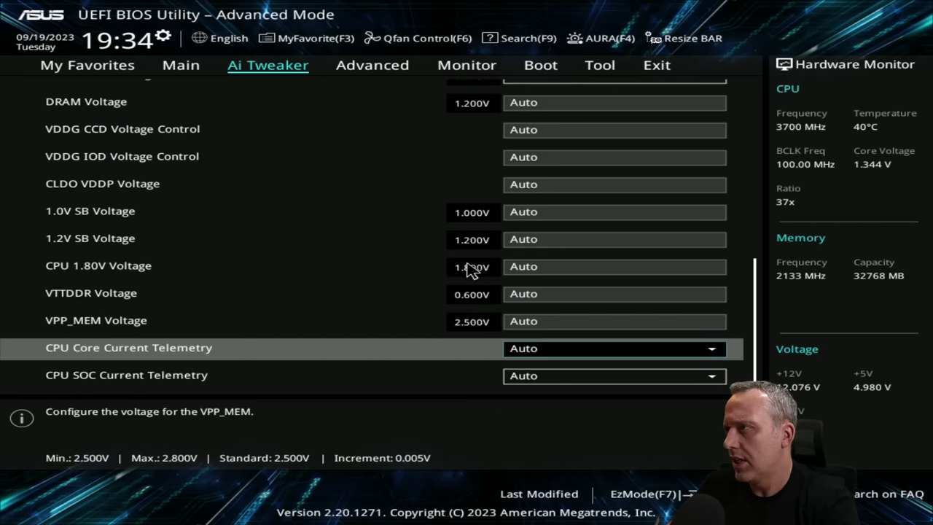
{"action": "key", "text": "Up"}
{"action": "key", "text": "Home"}
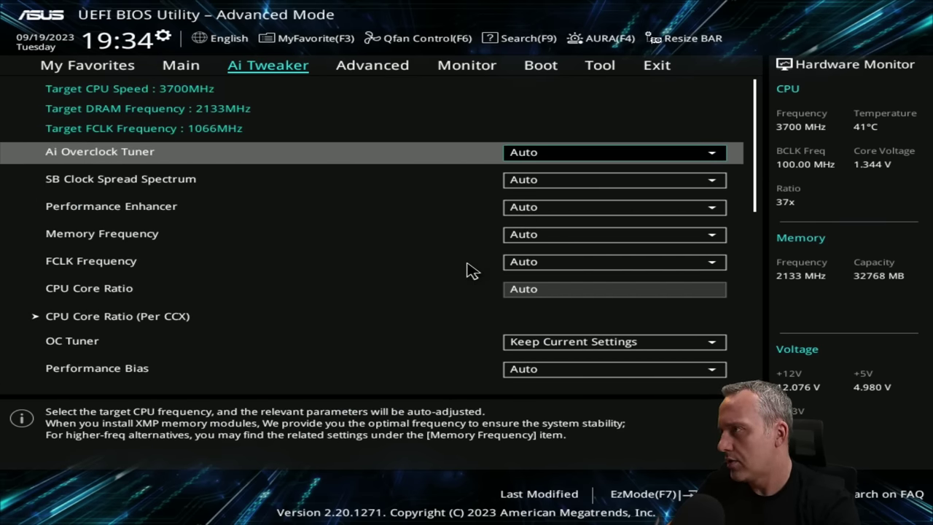
- Set the TPM device to Enable Firmware TPM in the AMD fTPM configuration and check the Erase fTPM NV option
{"action": "key", "text": "Right"}
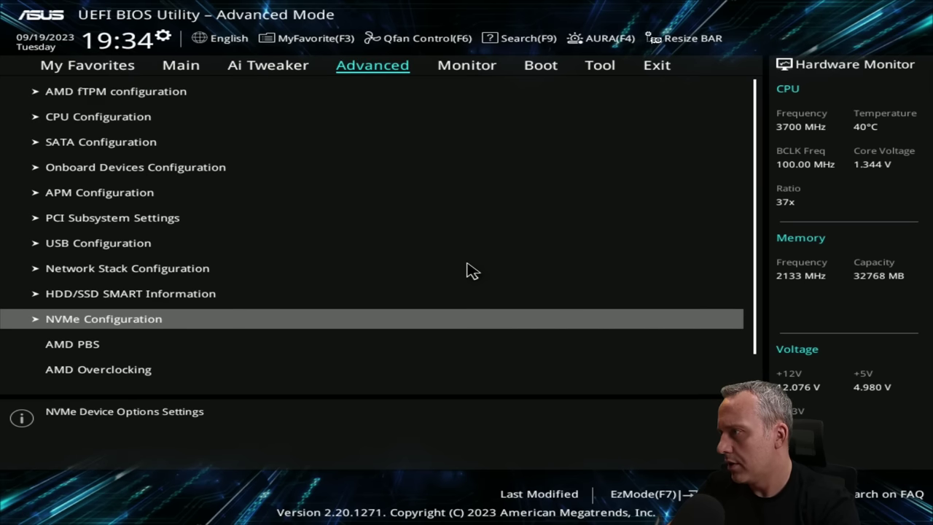
{"action": "key", "text": "Up"}
{"action": "key", "text": "Up"}
{"action": "key", "text": "Up"}
{"action": "key", "text": "Up"}
{"action": "key", "text": "Up"}
{"action": "key", "text": "Up"}
{"action": "key", "text": "Up"}
{"action": "key", "text": "Up"}
{"action": "key", "text": "Up"}
{"action": "key", "text": "Return"}
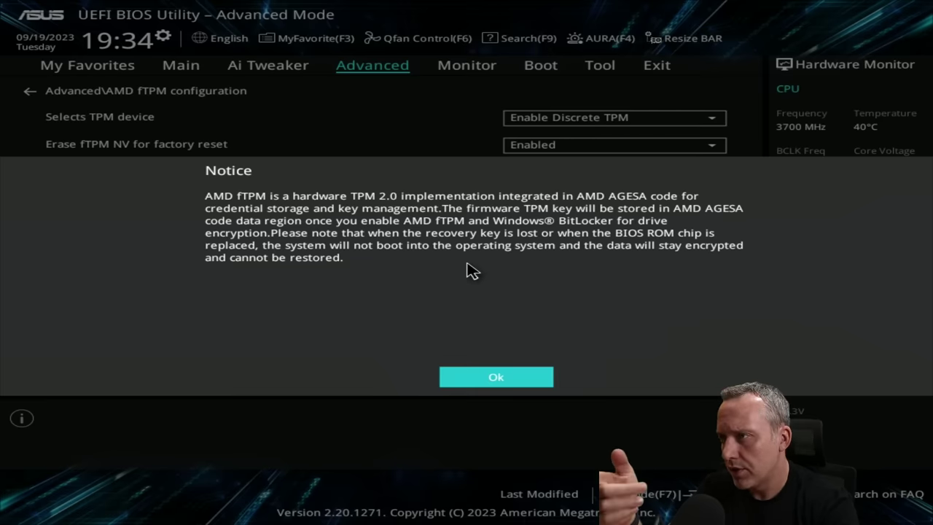
{"action": "key", "text": "Return"}
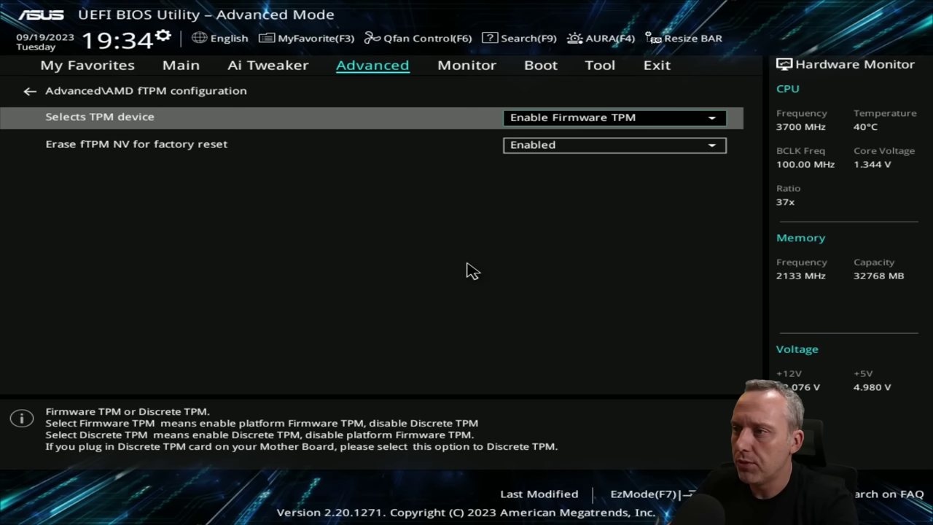
{"action": "key", "text": "Down"}
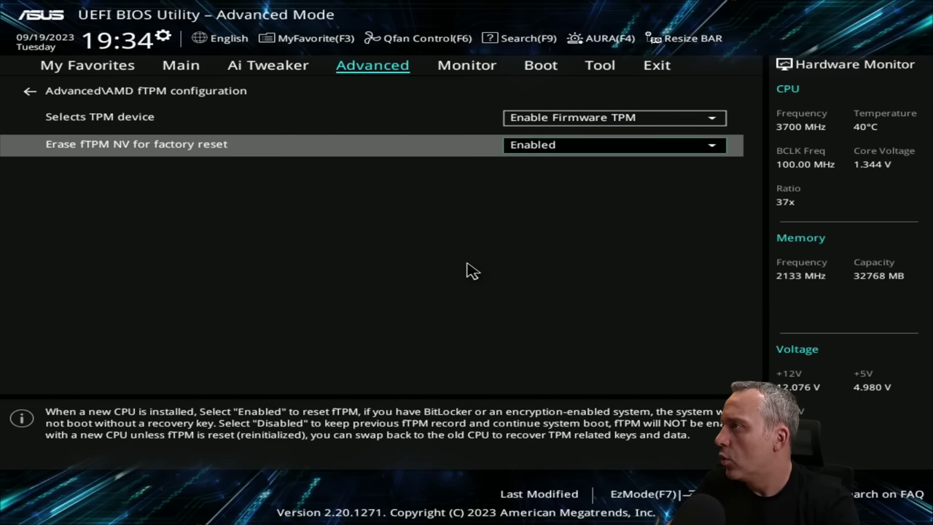
{"action": "key", "text": "Up"}
{"action": "key", "text": "Up"}
{"action": "key", "text": "Left"}
{"action": "key", "text": "Left"}
{"action": "key", "text": "Right"}
{"action": "key", "text": "Right"}
{"action": "key", "text": "Right"}
{"action": "key", "text": "Right"}
{"action": "key", "text": "Right"}
{"action": "key", "text": "Right"}
{"action": "key", "text": "Down"}
{"action": "key", "text": "Left"}
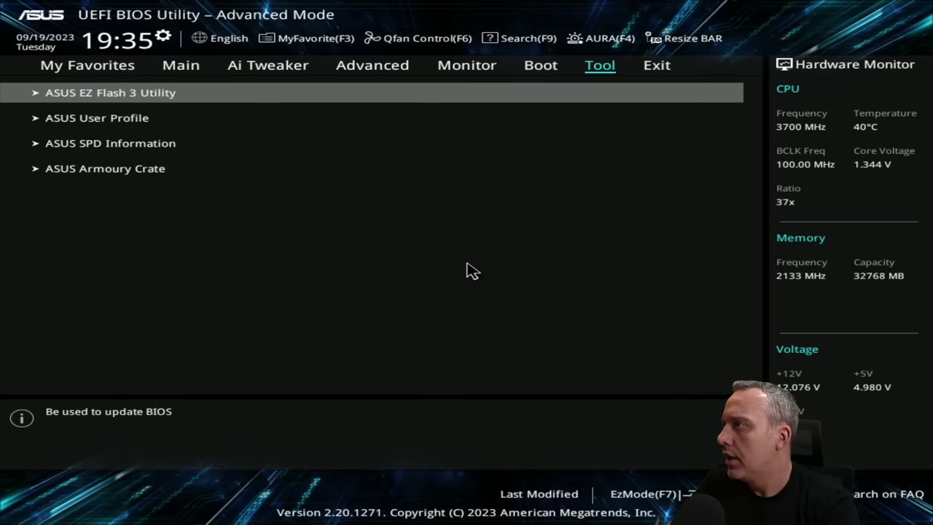
- Recheck the boot option priorities and override entries, and return to the AMD fTPM configuration
{"action": "key", "text": "Left"}
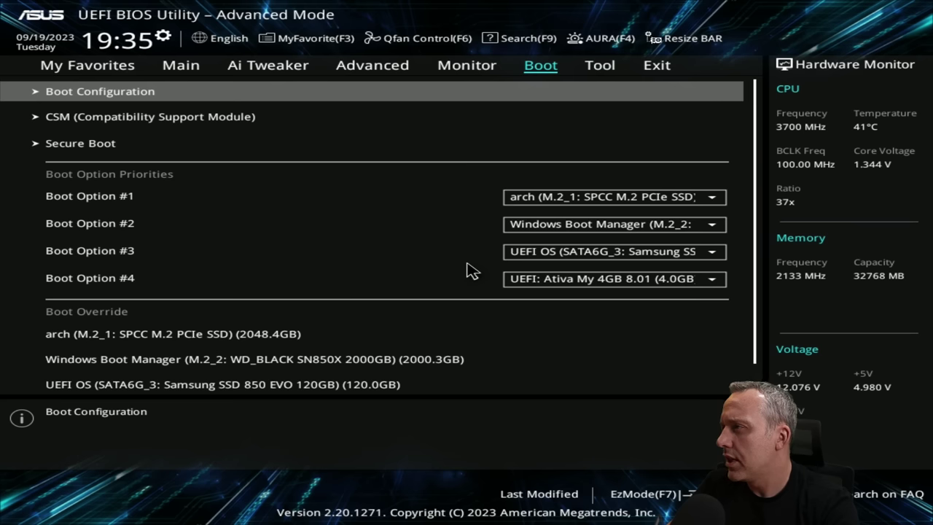
{"action": "key", "text": "Down"}
{"action": "key", "text": "Down"}
{"action": "key", "text": "Down"}
{"action": "key", "text": "Down"}
{"action": "key", "text": "Down"}
{"action": "key", "text": "Down"}
{"action": "key", "text": "Down"}
{"action": "key", "text": "Down"}
{"action": "key", "text": "Down"}
{"action": "key", "text": "Down"}
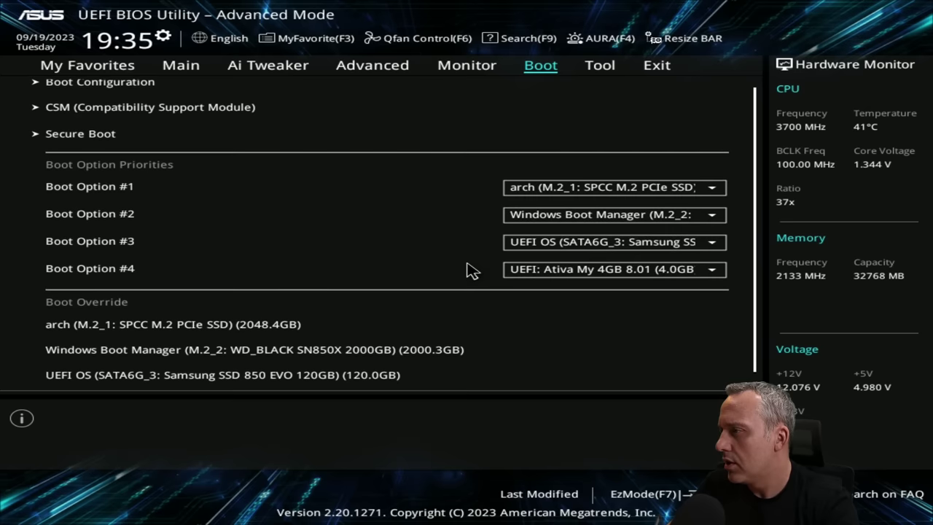
{"action": "key", "text": "Left"}
{"action": "key", "text": "Left"}
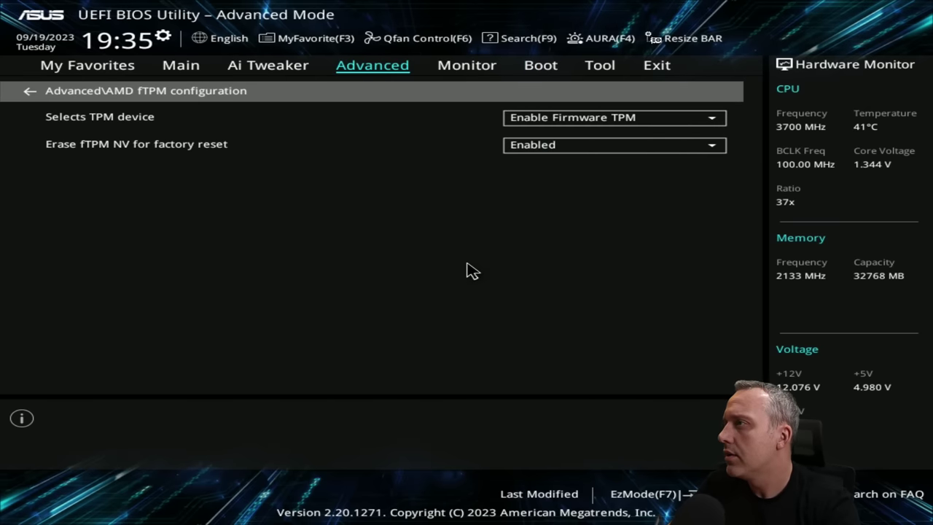
- Leave the AMD fTPM configuration and check the Advanced settings list down to the Intel Ethernet Server Adapter entry
{"action": "key", "text": "Escape"}
{"action": "key", "text": "Down"}
{"action": "key", "text": "Down"}
{"action": "key", "text": "Down"}
{"action": "key", "text": "Down"}
{"action": "key", "text": "Down"}
{"action": "key", "text": "Down"}
{"action": "key", "text": "Down"}
{"action": "key", "text": "Down"}
{"action": "key", "text": "Down"}
{"action": "key", "text": "Down"}
{"action": "key", "text": "Down"}
{"action": "key", "text": "Down"}
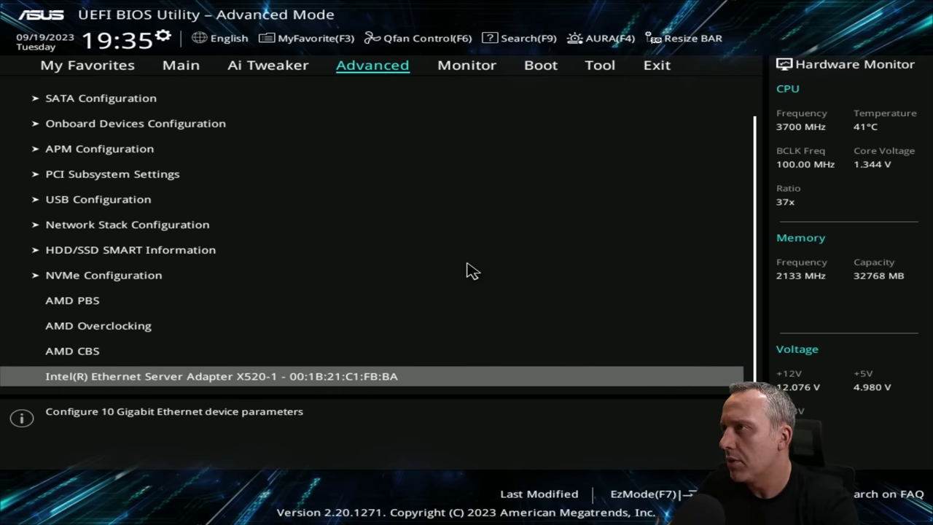
- Set the Ai Tweaker memory frequency to DDR4-3200MHz
{"action": "key", "text": "Left"}
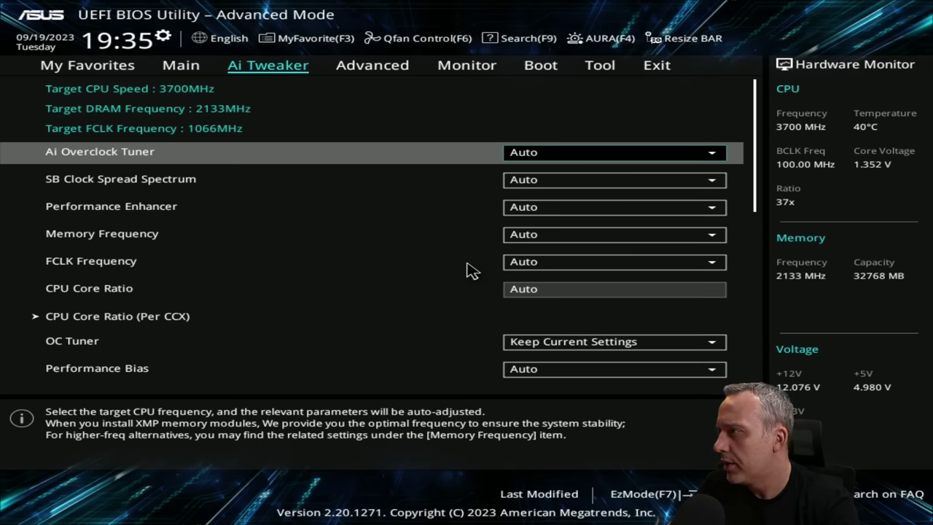
{"action": "key", "text": "Down"}
{"action": "key", "text": "Down"}
{"action": "key", "text": "Down"}
{"action": "key", "text": "Return"}
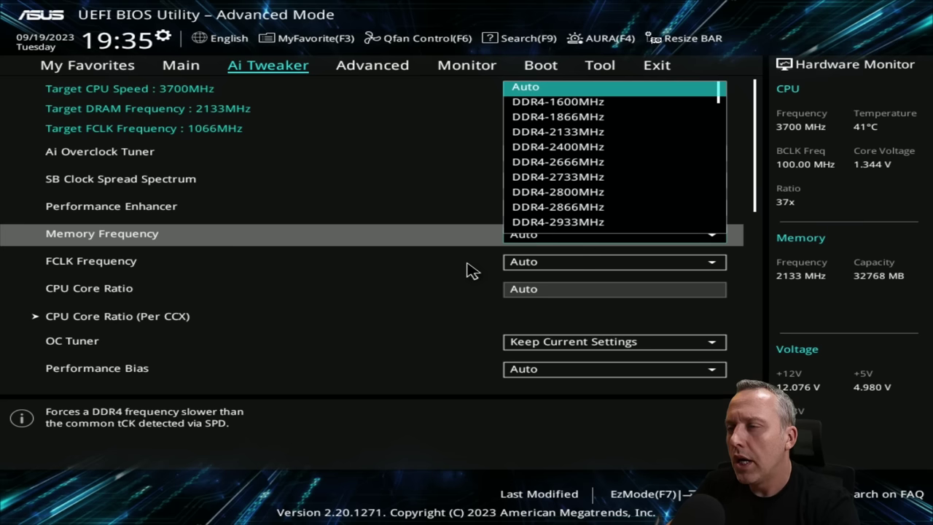
{"action": "key", "text": "Down"}
{"action": "key", "text": "Down"}
{"action": "key", "text": "Down"}
{"action": "key", "text": "Down"}
{"action": "key", "text": "Down"}
{"action": "key", "text": "Down"}
{"action": "key", "text": "Down"}
{"action": "key", "text": "Down"}
{"action": "key", "text": "Down"}
{"action": "key", "text": "Down"}
{"action": "key", "text": "Down"}
{"action": "key", "text": "Down"}
{"action": "key", "text": "Down"}
{"action": "key", "text": "Return"}
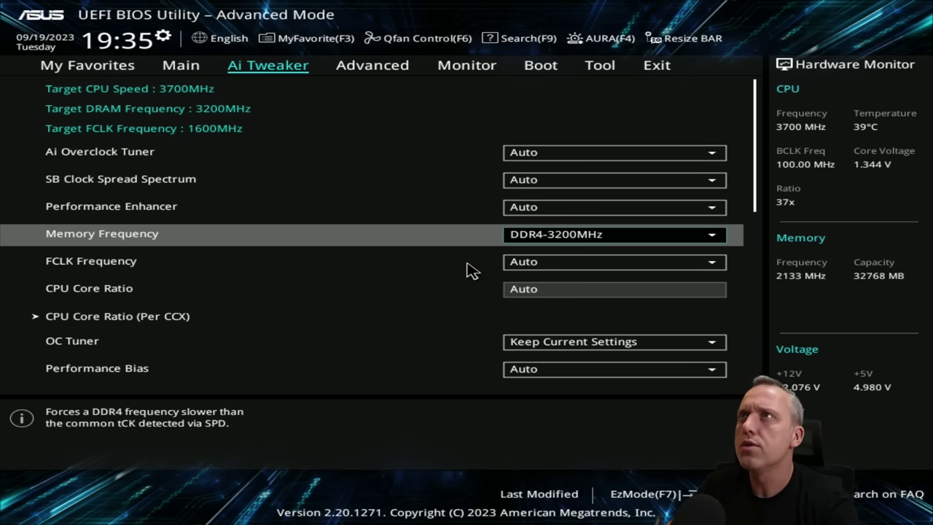
- Set the Ai Overclock Tuner to D.O.C.P
{"action": "key", "text": "Up"}
{"action": "key", "text": "Up"}
{"action": "key", "text": "Up"}
{"action": "key", "text": "Return"}
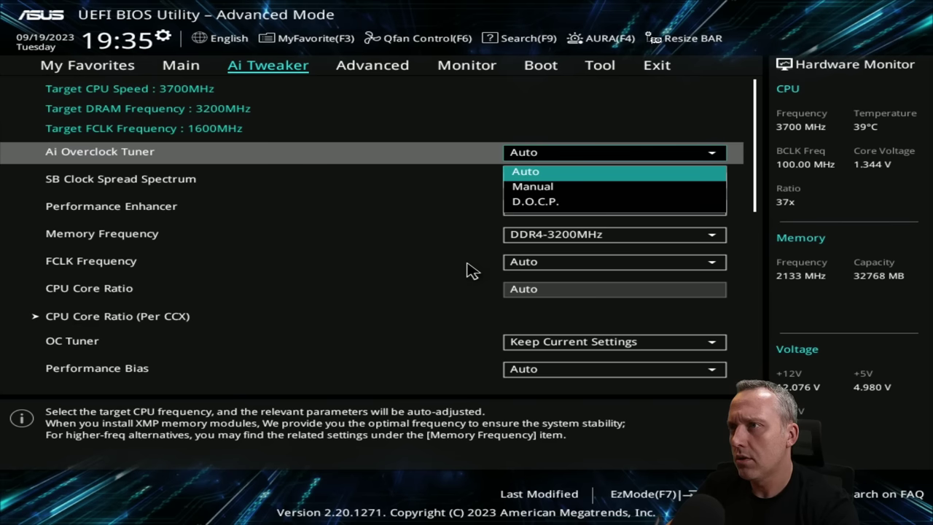
{"action": "key", "text": "Down"}
{"action": "key", "text": "Down"}
{"action": "key", "text": "Return"}
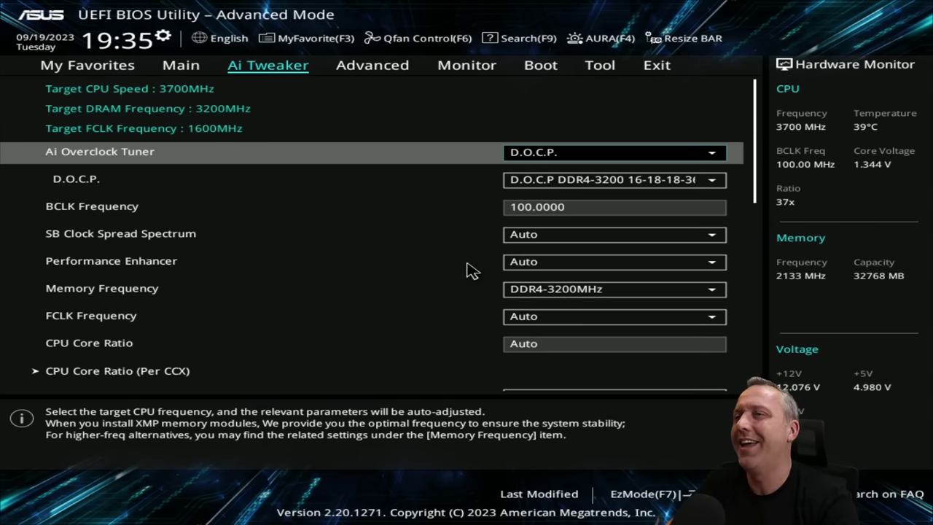
- Set the memory frequency to Auto under the D.O.C.P. profile
{"action": "key", "text": "Down"}
{"action": "key", "text": "Down"}
{"action": "key", "text": "Down"}
{"action": "key", "text": "Down"}
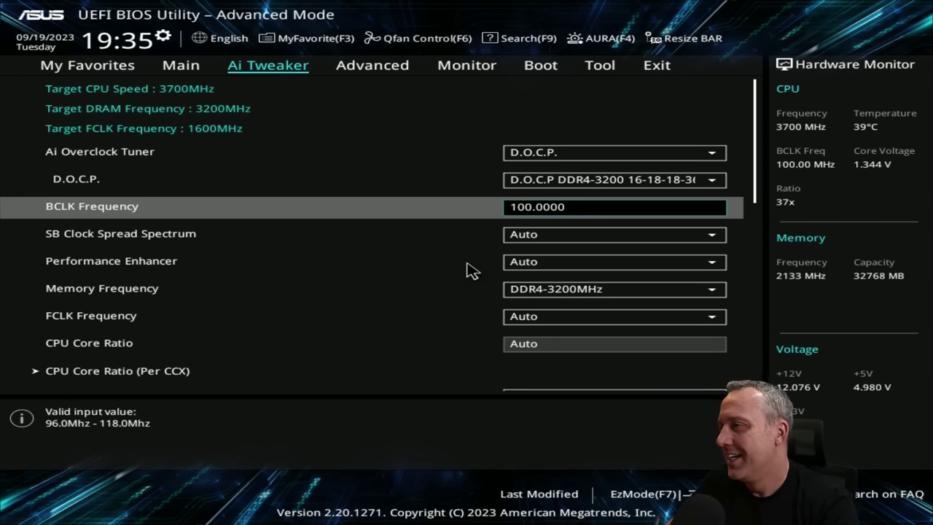
{"action": "key", "text": "Return"}
{"action": "key", "text": "Up"}
{"action": "key", "text": "Up"}
{"action": "key", "text": "Up"}
{"action": "key", "text": "Up"}
{"action": "key", "text": "Up"}
{"action": "key", "text": "Up"}
{"action": "key", "text": "Up"}
{"action": "key", "text": "Up"}
{"action": "key", "text": "Up"}
{"action": "key", "text": "Up"}
{"action": "key", "text": "Up"}
{"action": "key", "text": "Up"}
{"action": "key", "text": "Up"}
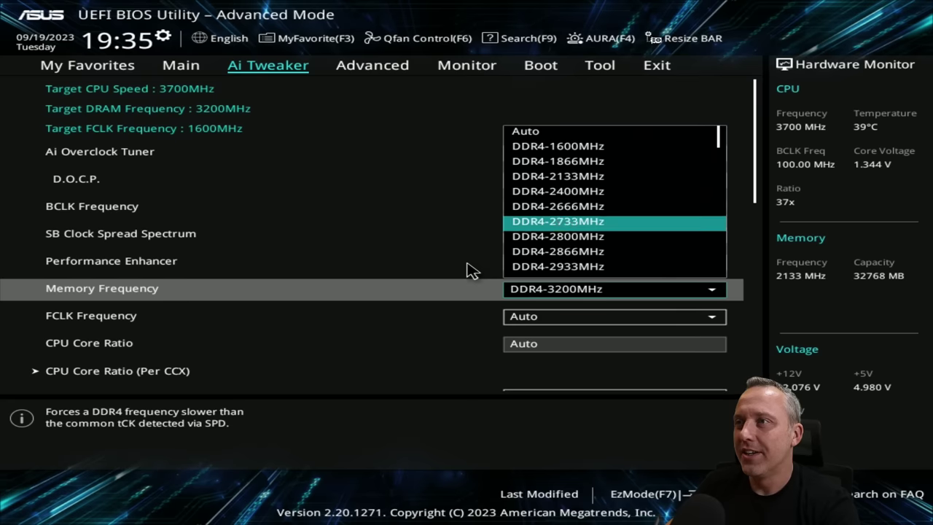
{"action": "key", "text": "Return"}
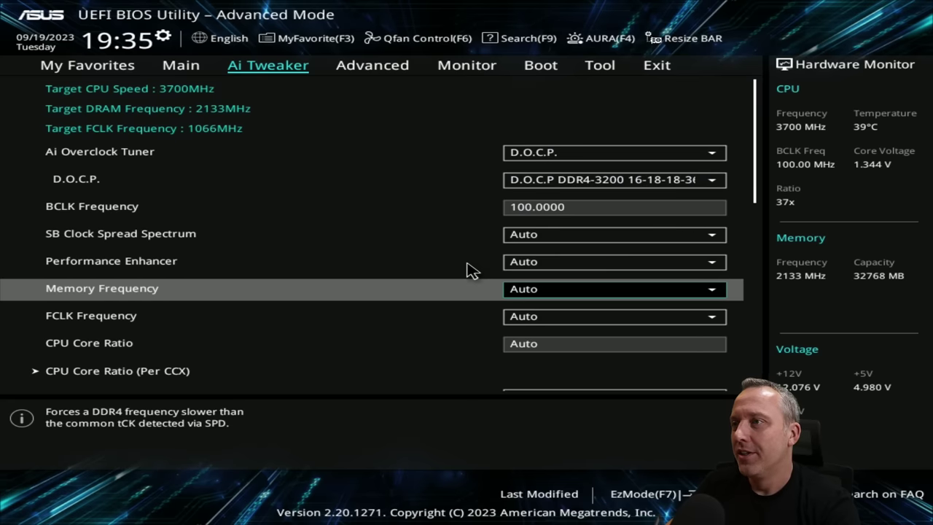
- Review the Ai Tweaker settings around the CPU core ratio and back up to the Ai Overclock Tuner
{"action": "key", "text": "Down"}
{"action": "key", "text": "Down"}
{"action": "key", "text": "Down"}
{"action": "key", "text": "Down"}
{"action": "key", "text": "Down"}
{"action": "key", "text": "Up"}
{"action": "key", "text": "Up"}
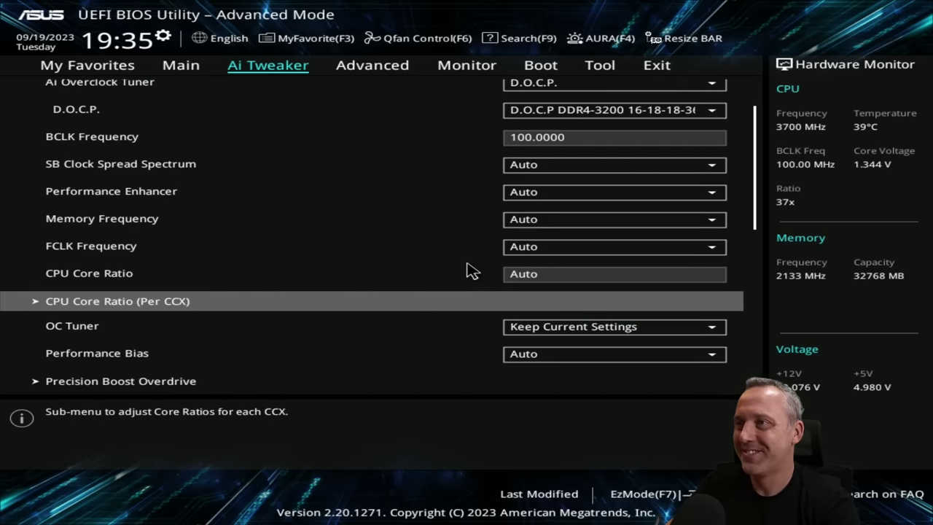
{"action": "key", "text": "Up"}
{"action": "key", "text": "Up"}
{"action": "key", "text": "Up"}
{"action": "key", "text": "Up"}
{"action": "key", "text": "Up"}
{"action": "key", "text": "Up"}
{"action": "key", "text": "Up"}
{"action": "key", "text": "Up"}
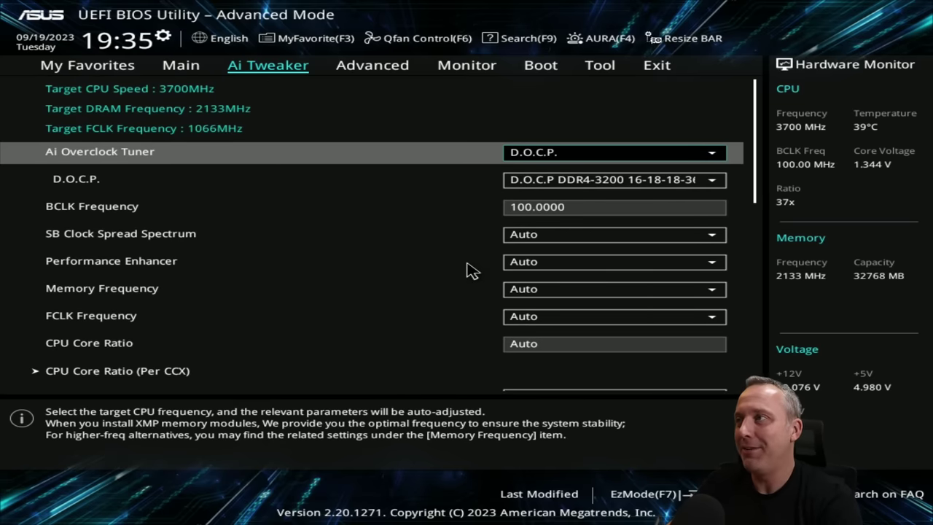
- Check the boot priorities, start Save Changes & Reset and review the full list of pending BIOS changes
{"action": "key", "text": "Right"}
{"action": "key", "text": "Right"}
{"action": "key", "text": "Right"}
{"action": "key", "text": "Right"}
{"action": "key", "text": "Right"}
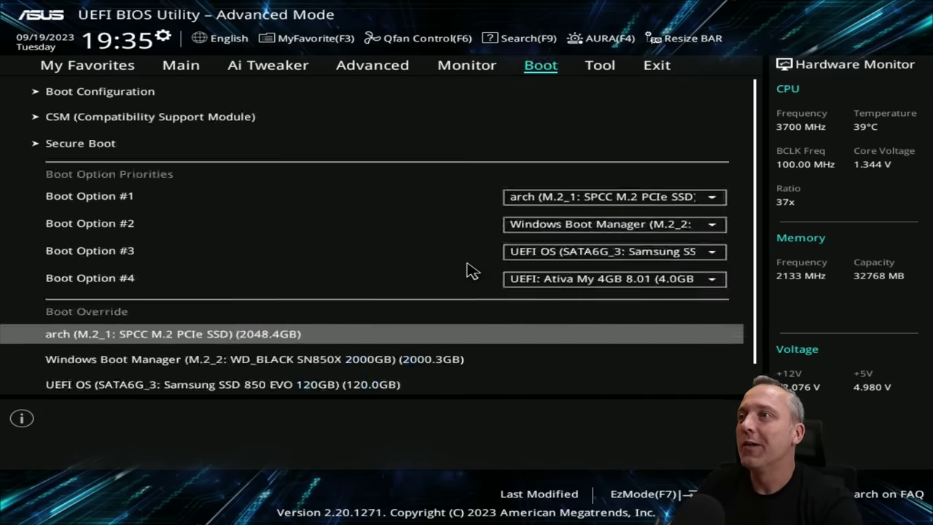
{"action": "key", "text": "Down"}
{"action": "key", "text": "Return"}
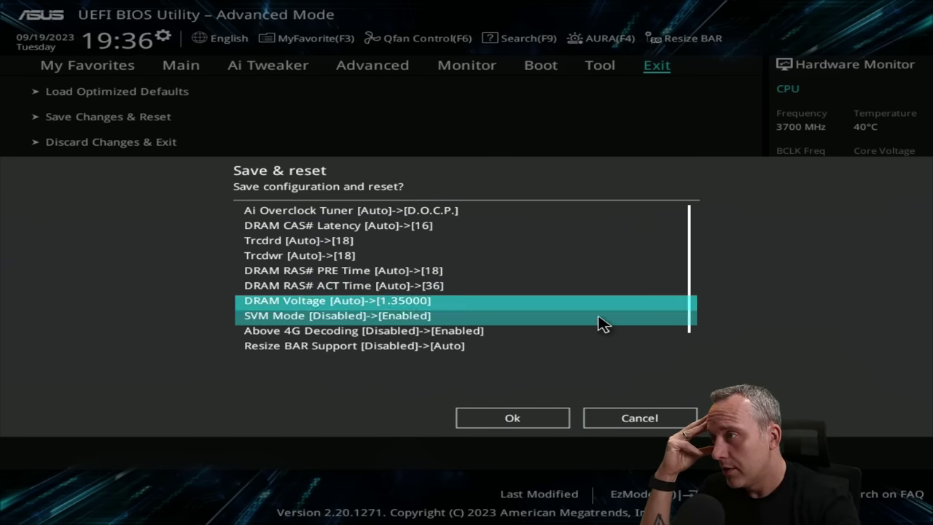
{"action": "scroll", "coordinate": [601, 320], "scroll_direction": "down", "scroll_amount": 2}
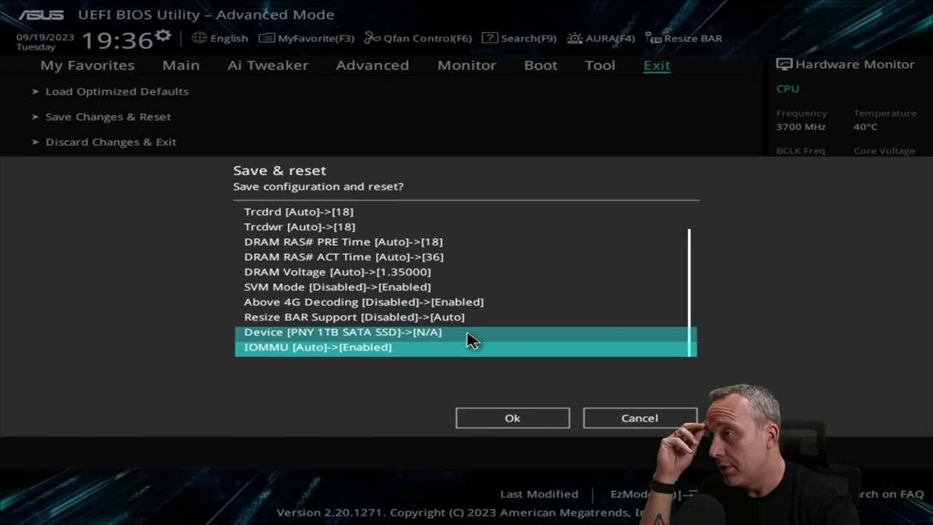
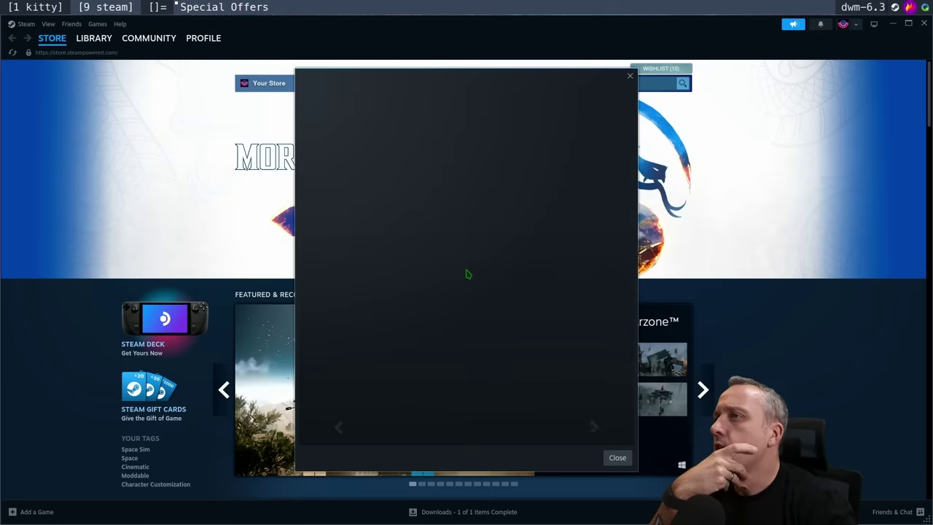
- Dismiss the special offers window in Steam on the Linux desktop and open Starfield's library page
{"action": "left_click", "coordinate": [630, 76]}
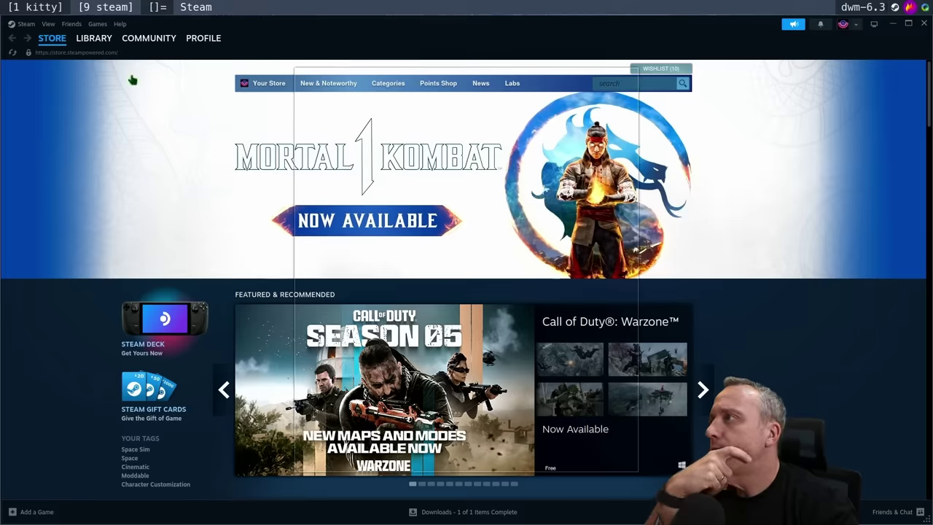
{"action": "left_click", "coordinate": [94, 38]}
{"action": "left_click", "coordinate": [270, 126]}
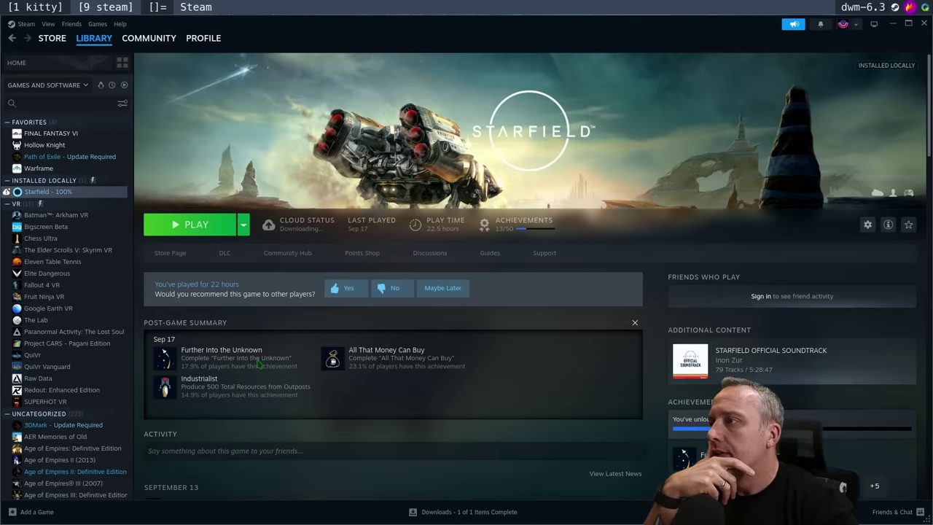
- Resume the paused Starfield update and show its progress in the download manager
{"action": "left_click", "coordinate": [243, 224]}
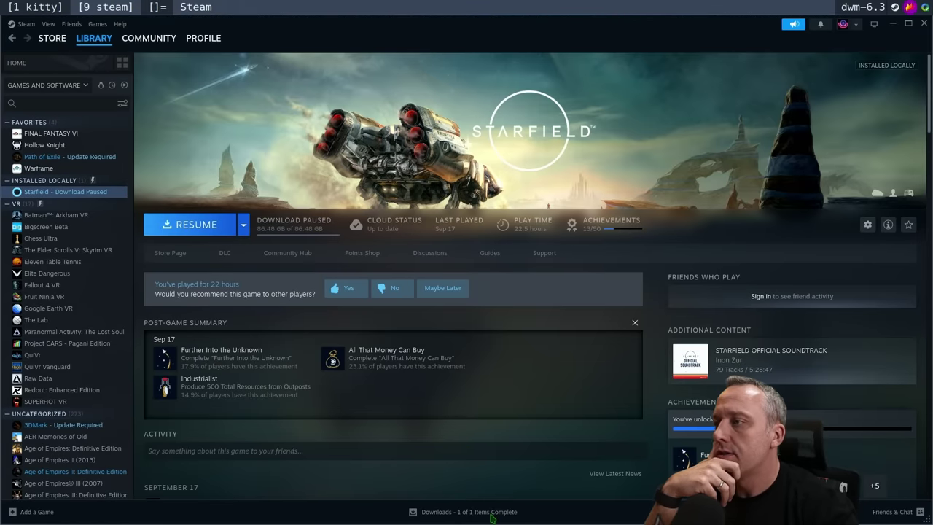
{"action": "left_click", "coordinate": [202, 226]}
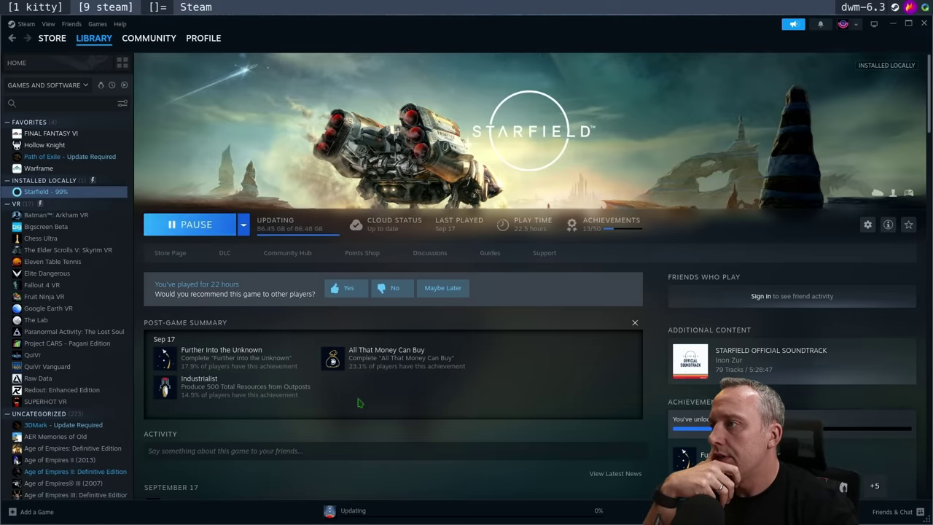
{"action": "left_click", "coordinate": [373, 512]}
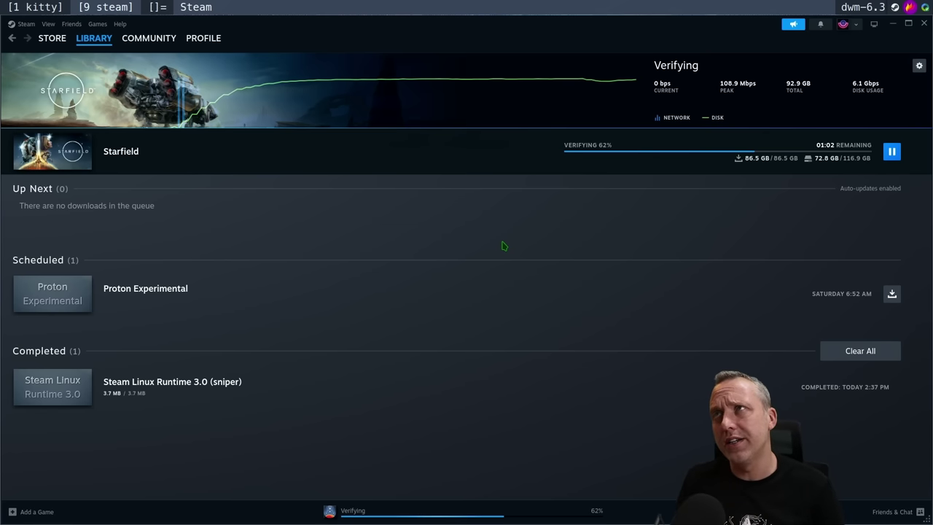
- Close the Steam window and exit the Steam client still running in the background
{"action": "key", "text": "super+shift+c"}
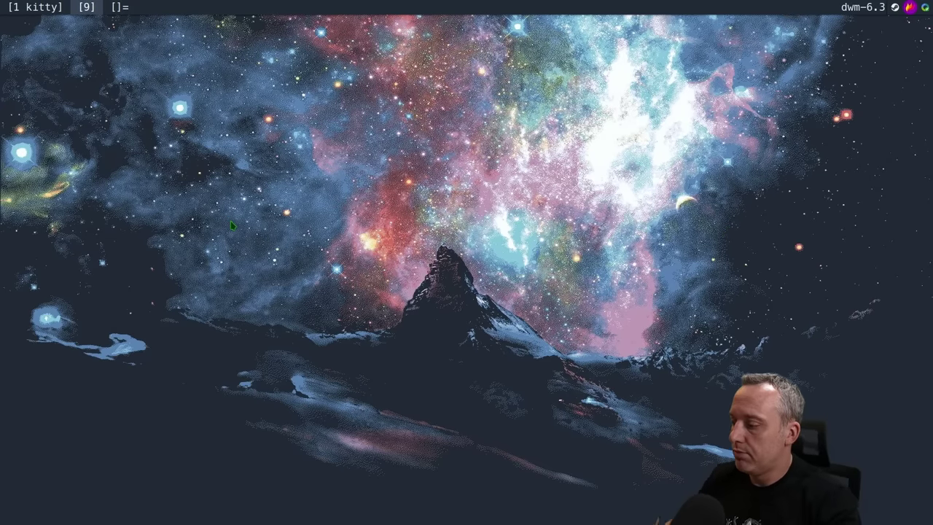
{"action": "key", "text": "super+p"}
{"action": "type", "text": "s"}
{"action": "key", "text": "Escape"}
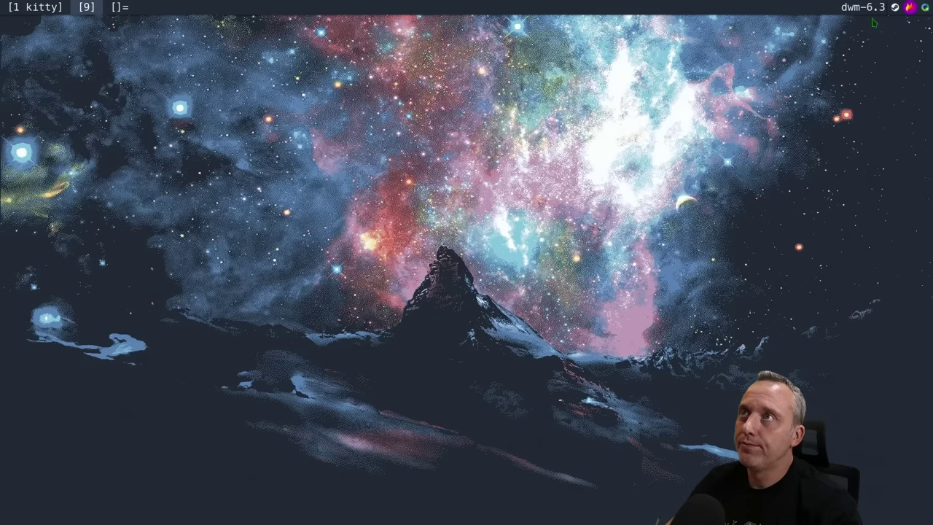
{"action": "right_click", "coordinate": [895, 7]}
{"action": "left_click", "coordinate": [802, 146]}
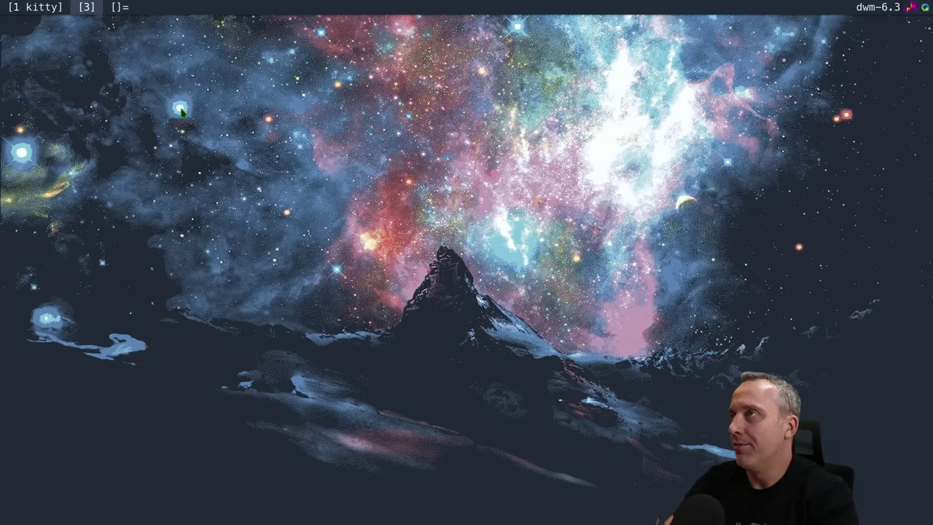
- Check for leftover Steam processes in a new terminal with ps aux | grep steam
{"action": "key", "text": "super+Return"}
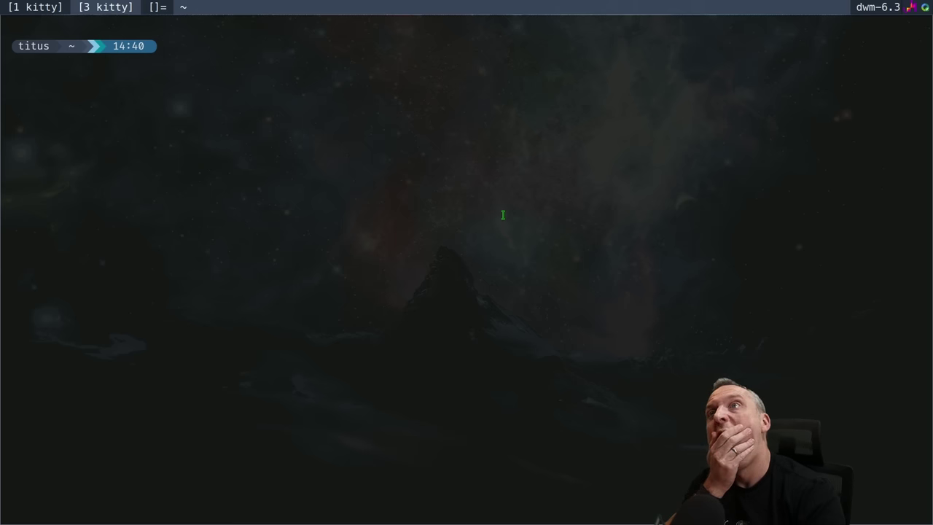
{"action": "type", "text": "ps aux | grep steam"}
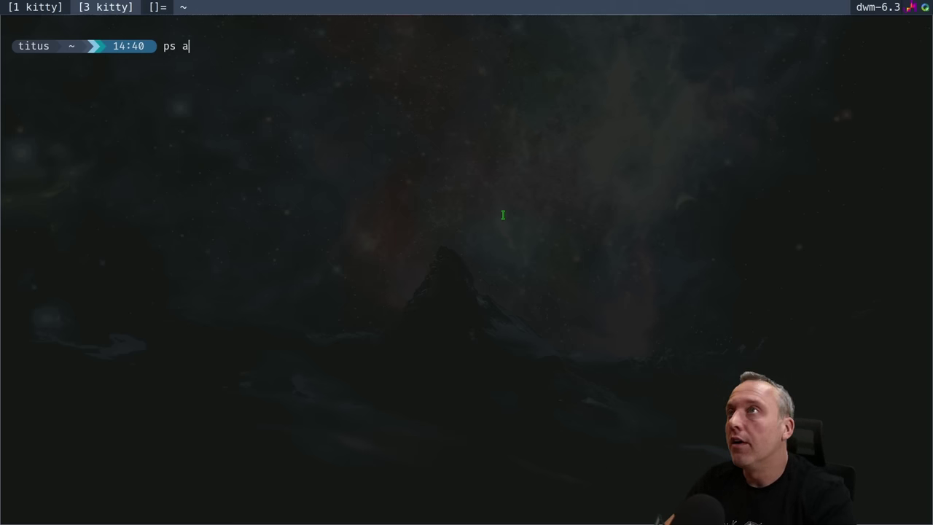
{"action": "key", "text": "Return"}
{"action": "type", "text": "exit"}
{"action": "key", "text": "Return"}
- Relaunch Steam, dismiss the special offers and show the Starfield verification in the download manager
{"action": "key", "text": "super+r"}
{"action": "type", "text": "steam"}
{"action": "key", "text": "Return"}
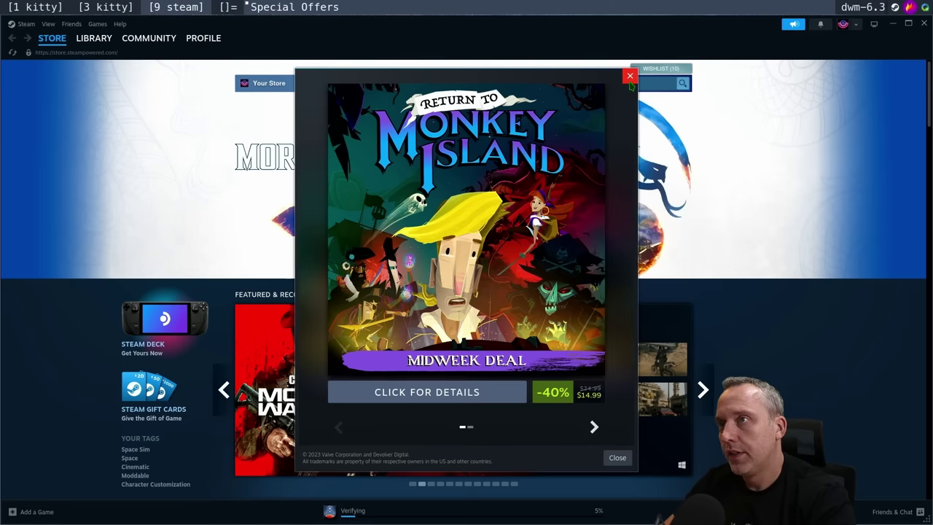
{"action": "left_click", "coordinate": [630, 73]}
{"action": "left_click", "coordinate": [352, 510]}
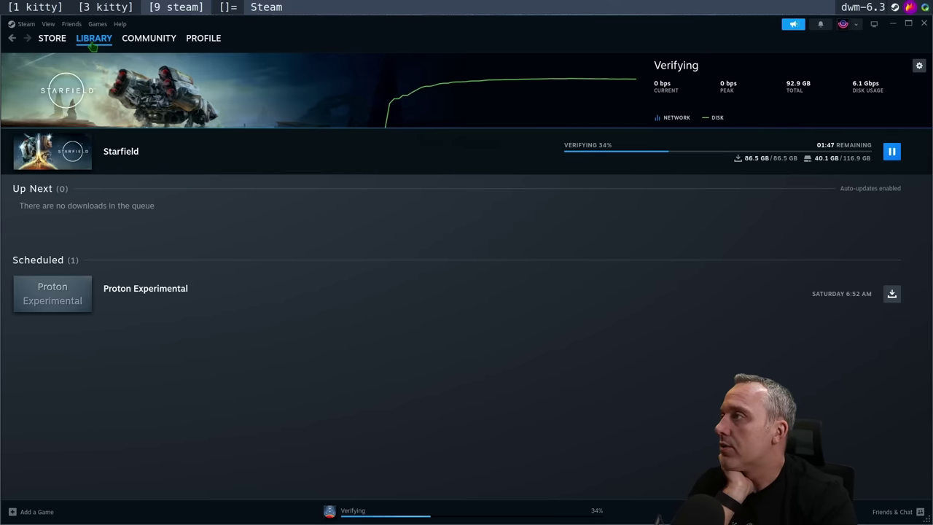
- Browse the Steam library's game list and open the Quake II page
{"action": "left_click", "coordinate": [93, 43]}
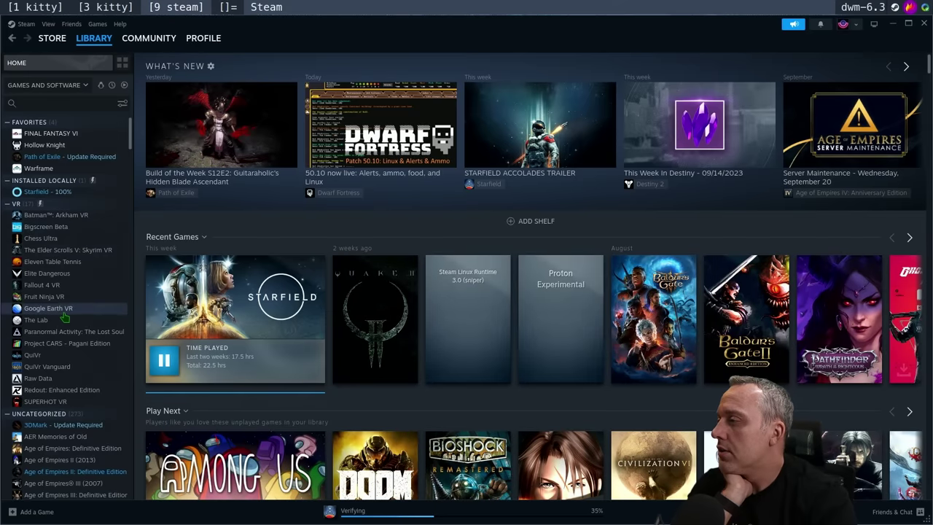
{"action": "scroll", "coordinate": [70, 309], "scroll_direction": "down", "scroll_amount": 10}
{"action": "scroll", "coordinate": [69, 309], "scroll_direction": "down", "scroll_amount": 10}
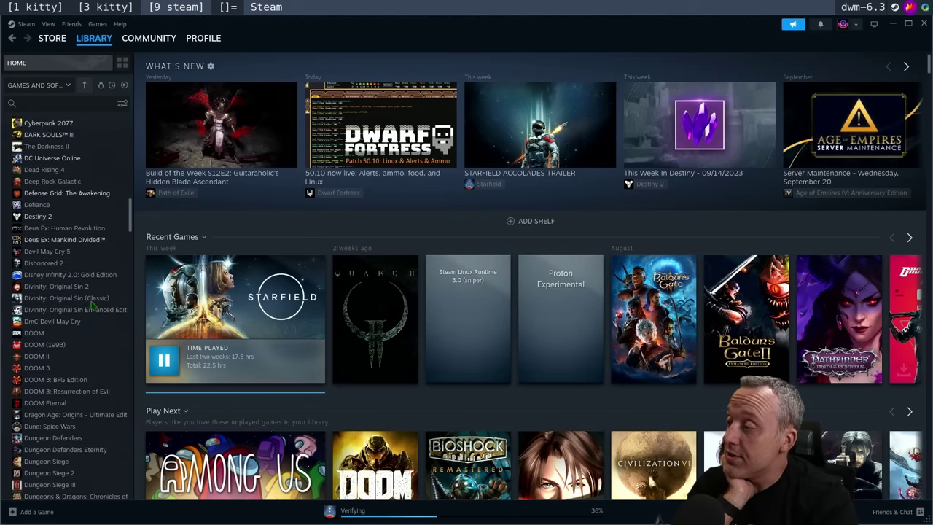
{"action": "scroll", "coordinate": [84, 347], "scroll_direction": "down", "scroll_amount": 10}
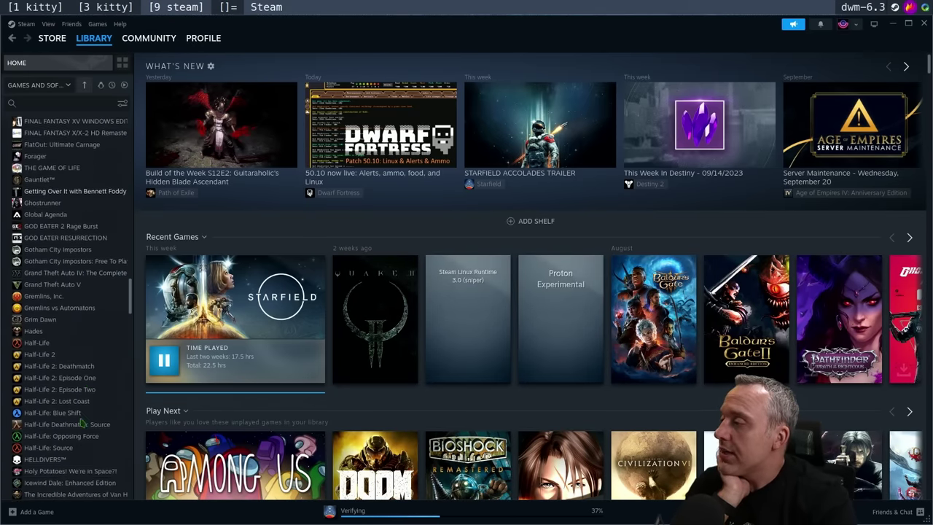
{"action": "scroll", "coordinate": [84, 401], "scroll_direction": "down", "scroll_amount": 6}
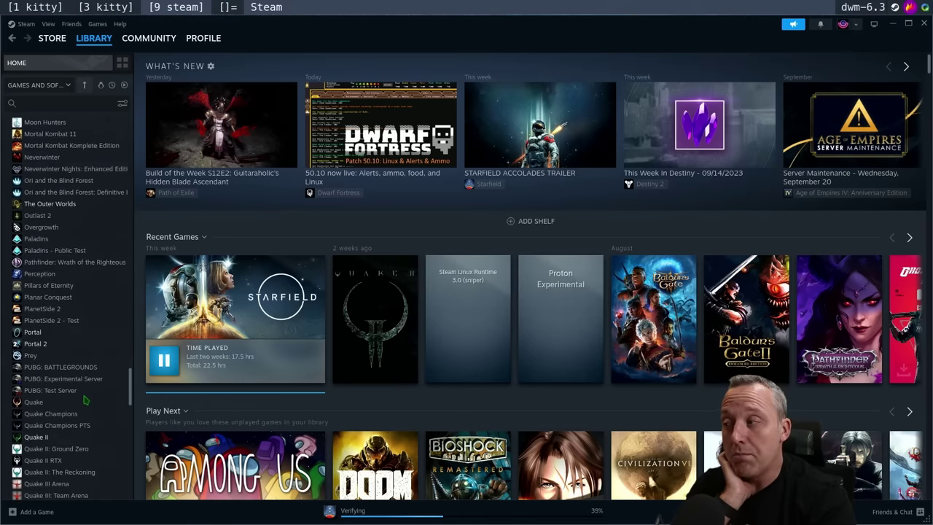
{"action": "left_click", "coordinate": [67, 396]}
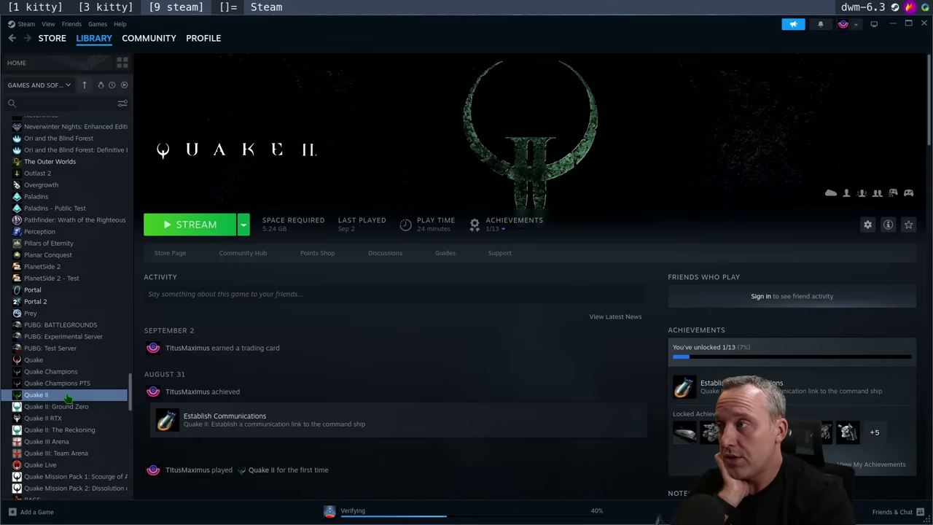
- Look through Quake II's activity feed and return to the Starfield verification progress
{"action": "scroll", "coordinate": [538, 323], "scroll_direction": "down", "scroll_amount": 3}
{"action": "scroll", "coordinate": [537, 323], "scroll_direction": "down", "scroll_amount": 5}
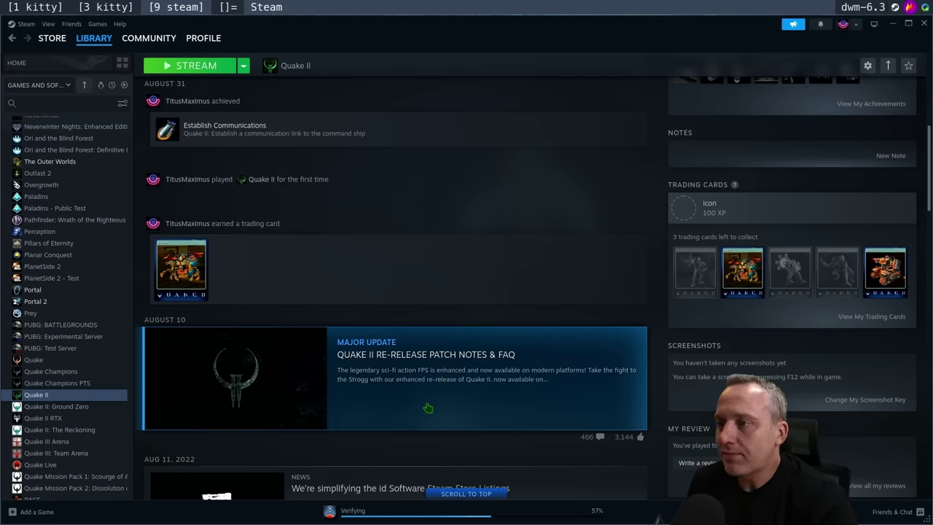
{"action": "scroll", "coordinate": [432, 337], "scroll_direction": "up", "scroll_amount": 1}
{"action": "scroll", "coordinate": [430, 335], "scroll_direction": "up", "scroll_amount": 5}
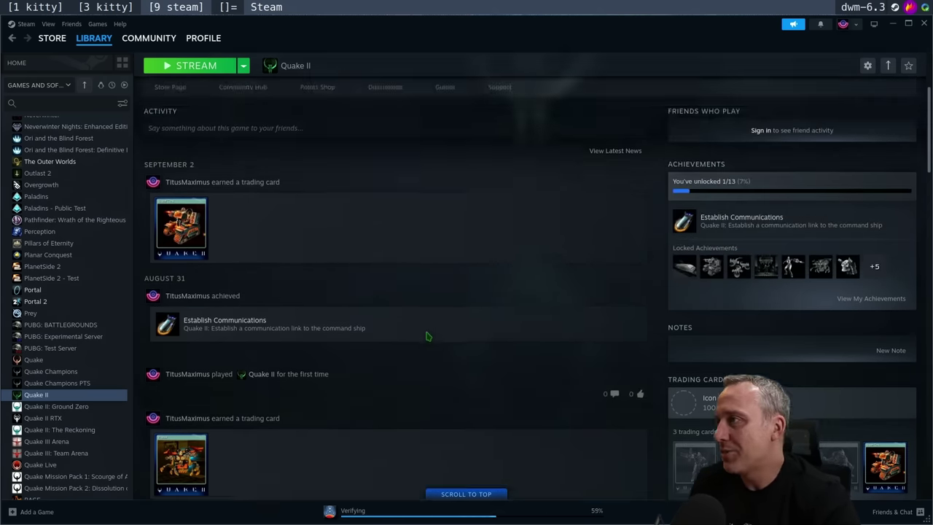
{"action": "left_click", "coordinate": [344, 511]}
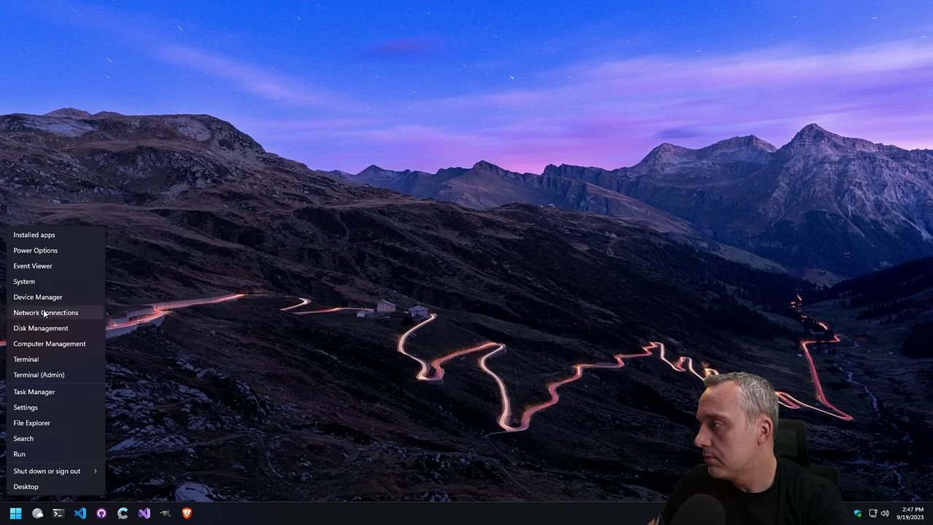
- Open the Administrative Events view in Event Viewer and read the latest DistributedCOM and CertificateServicesClient events
{"action": "left_click", "coordinate": [50, 269]}
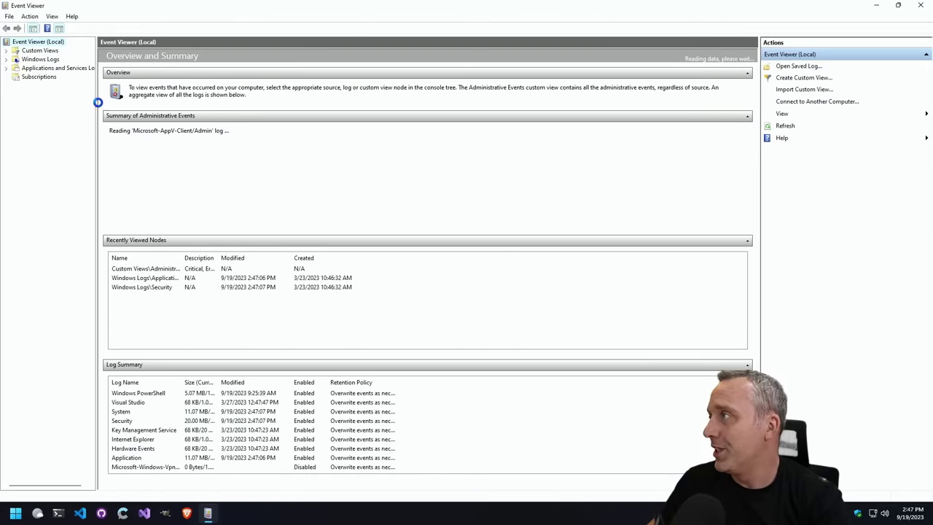
{"action": "left_click", "coordinate": [6, 51]}
{"action": "left_click", "coordinate": [55, 59]}
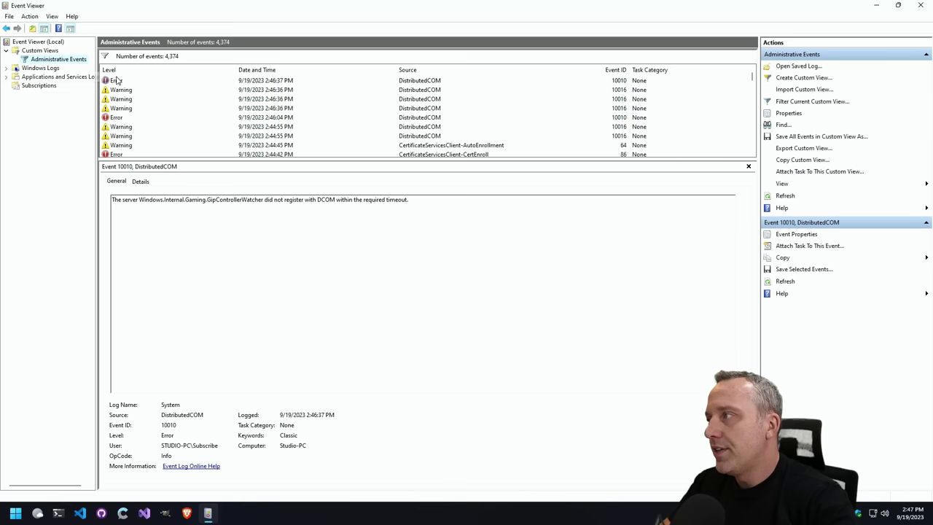
{"action": "left_click", "coordinate": [127, 118]}
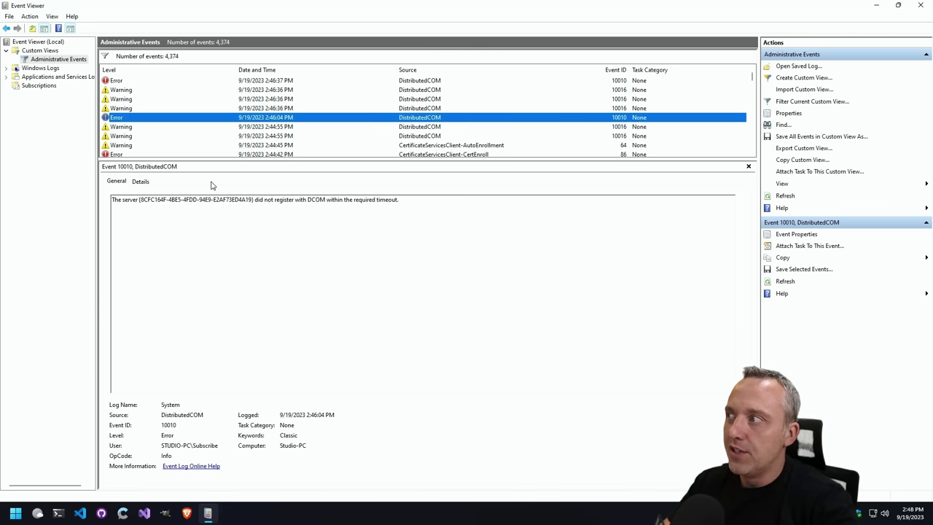
{"action": "left_click", "coordinate": [142, 147]}
{"action": "left_click", "coordinate": [135, 155]}
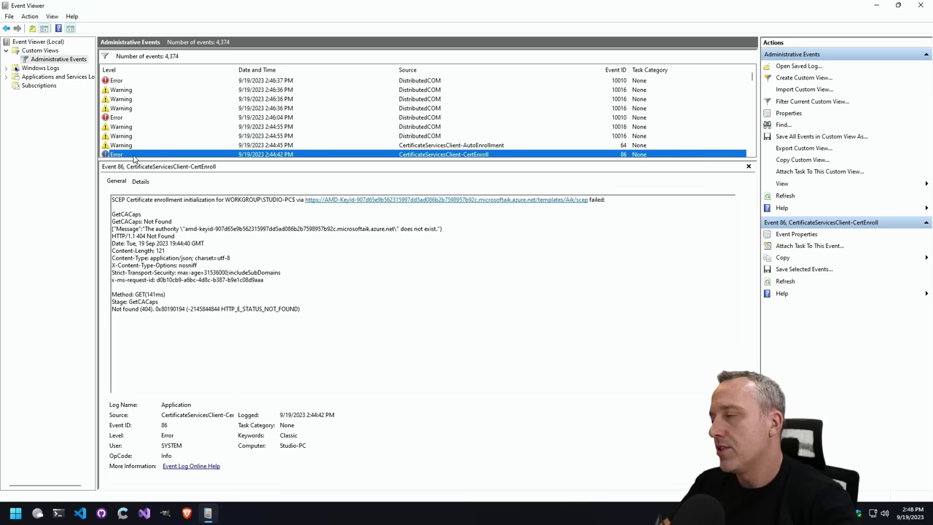
- Look further down the administrative events and read the Kernel-EventTracing and stornvme errors
{"action": "scroll", "coordinate": [181, 150], "scroll_direction": "down", "scroll_amount": 2}
{"action": "scroll", "coordinate": [156, 119], "scroll_direction": "up", "scroll_amount": 1}
{"action": "scroll", "coordinate": [156, 119], "scroll_direction": "down", "scroll_amount": 5}
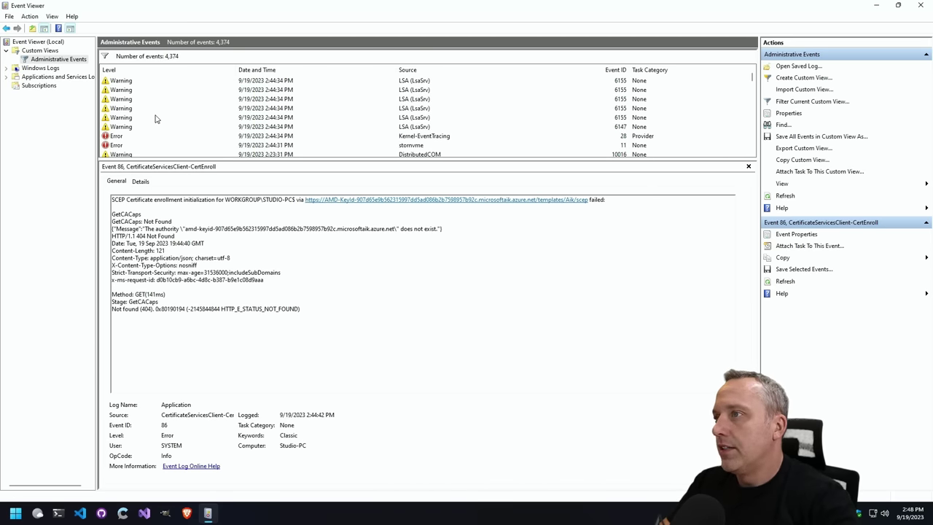
{"action": "left_click", "coordinate": [133, 137]}
{"action": "left_click", "coordinate": [124, 145]}
{"action": "scroll", "coordinate": [147, 114], "scroll_direction": "down", "scroll_amount": 1}
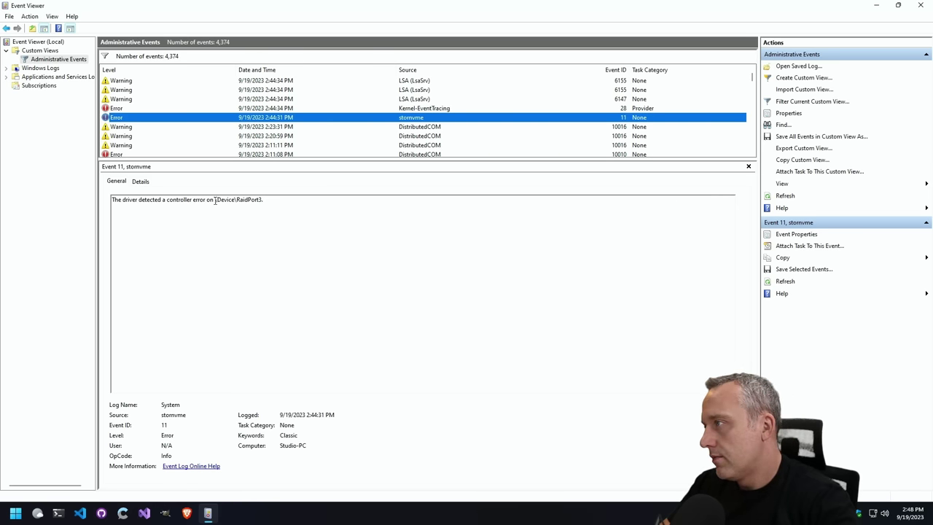
{"action": "left_click", "coordinate": [140, 109]}
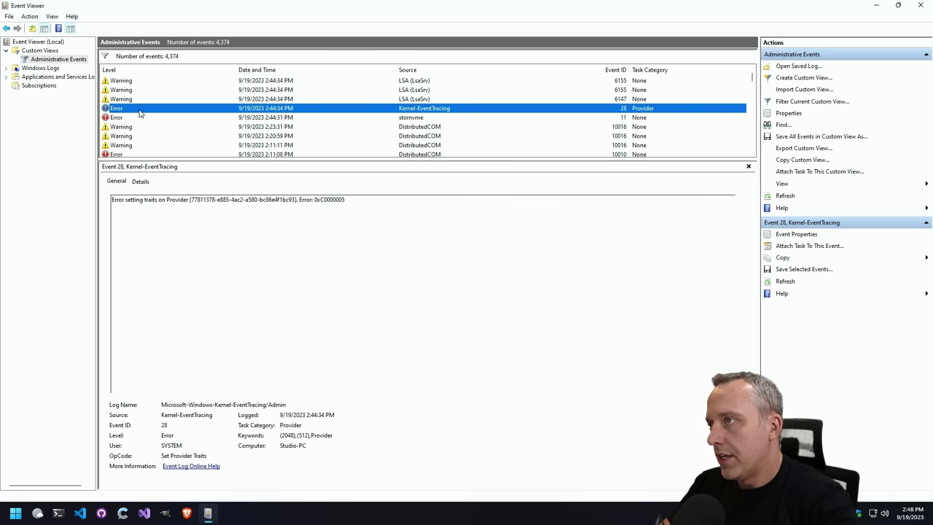
- View the event properties of the stornvme error and close them again
{"action": "right_click", "coordinate": [406, 117]}
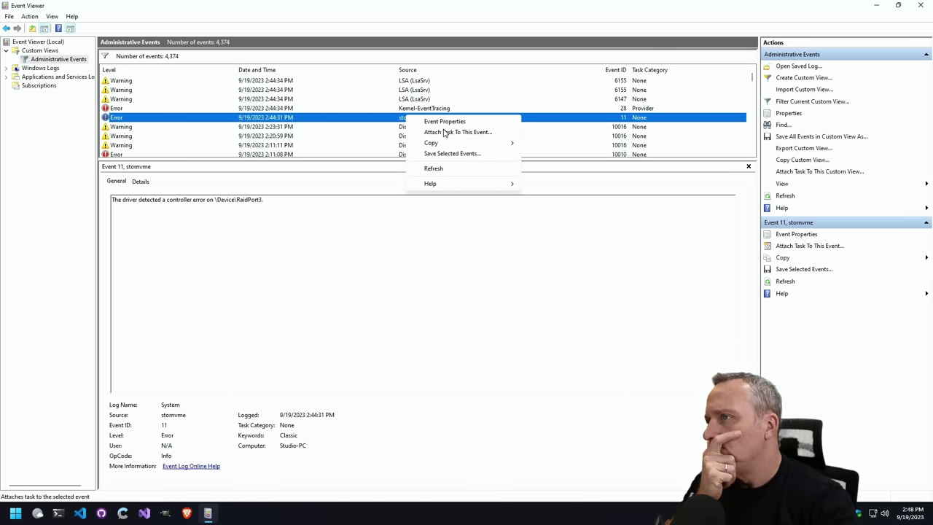
{"action": "left_click", "coordinate": [444, 121]}
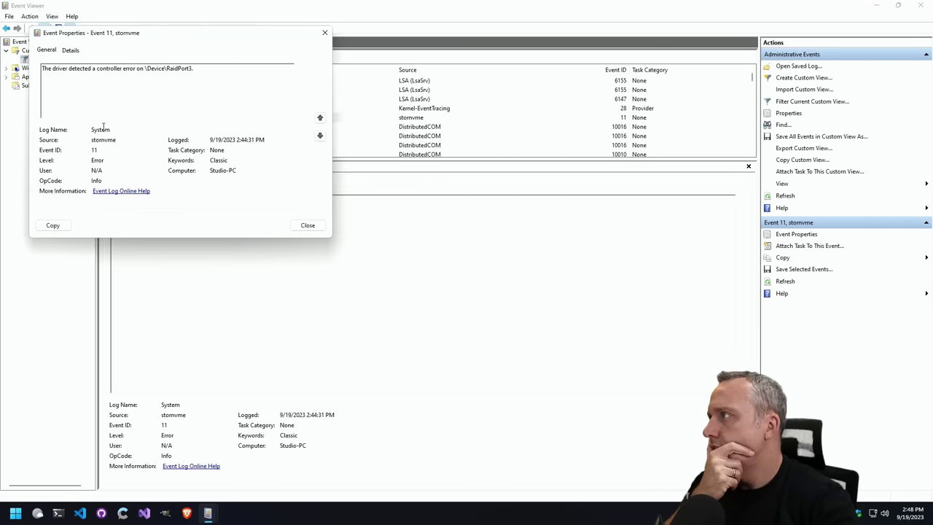
{"action": "key", "text": "Escape"}
{"action": "right_click", "coordinate": [413, 71]}
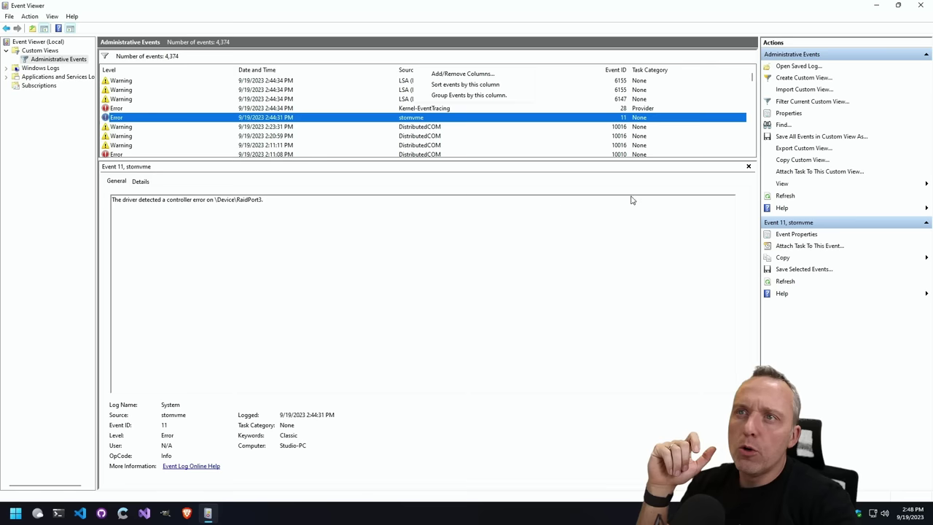
{"action": "left_click", "coordinate": [826, 101]}
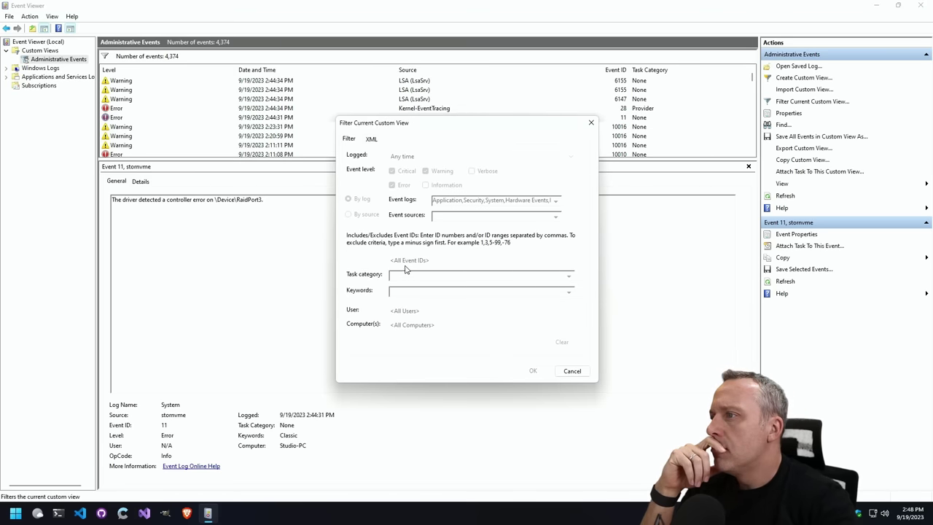
{"action": "left_click", "coordinate": [371, 140]}
{"action": "left_click", "coordinate": [349, 138]}
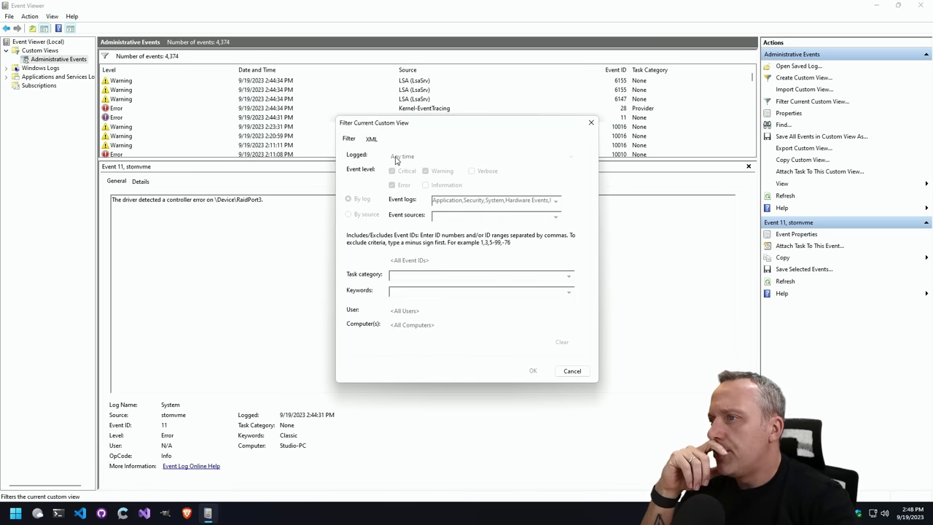
{"action": "left_click", "coordinate": [569, 370]}
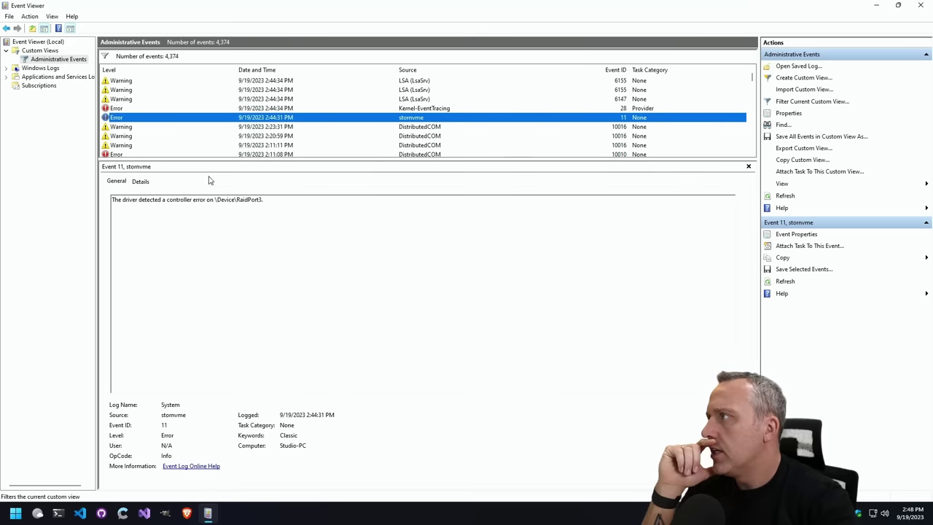
- Start a new custom view limited to Error events from the last 24 hours, filtered by source
{"action": "right_click", "coordinate": [50, 51]}
{"action": "left_click", "coordinate": [95, 66]}
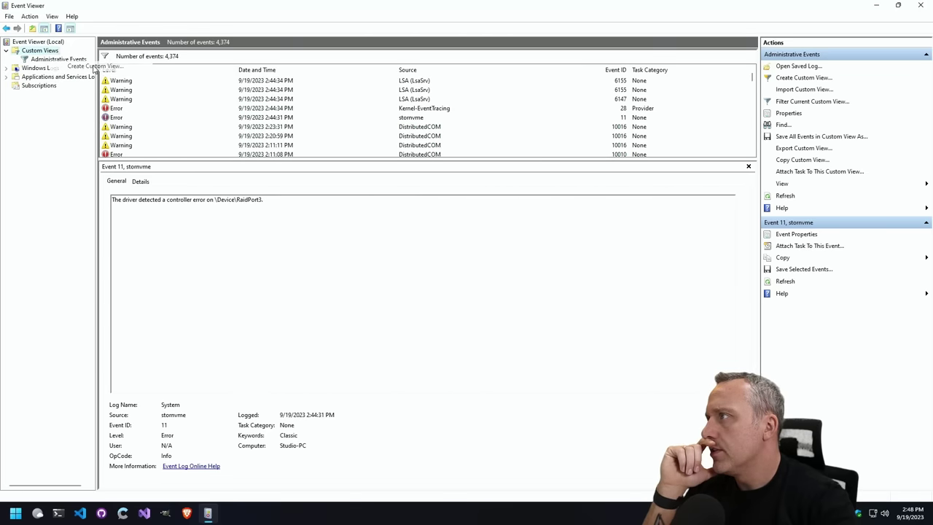
{"action": "left_click_drag", "start_coordinate": [435, 132], "coordinate": [449, 218]}
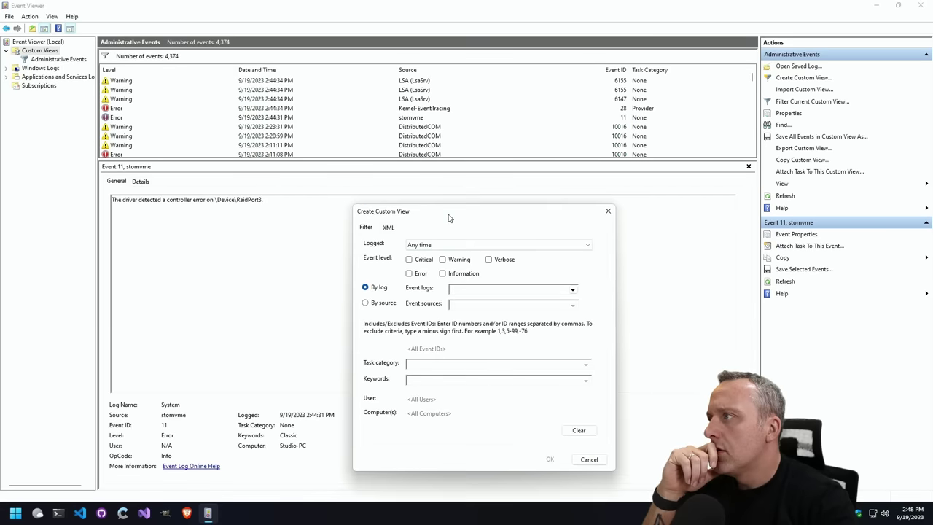
{"action": "left_click", "coordinate": [485, 246]}
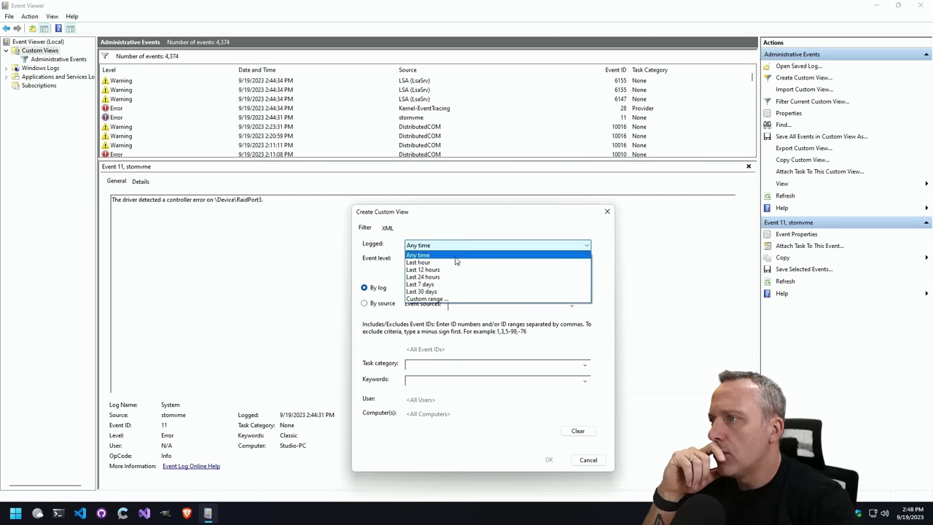
{"action": "left_click", "coordinate": [425, 277]}
{"action": "left_click", "coordinate": [417, 275]}
{"action": "left_click", "coordinate": [378, 304]}
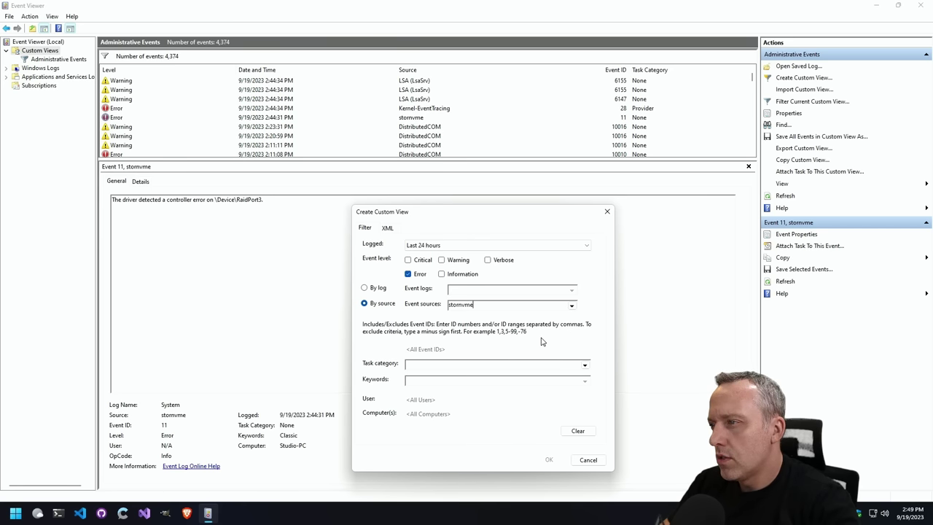
- Select stornvme as the event source for the custom view
{"action": "left_click", "coordinate": [479, 367]}
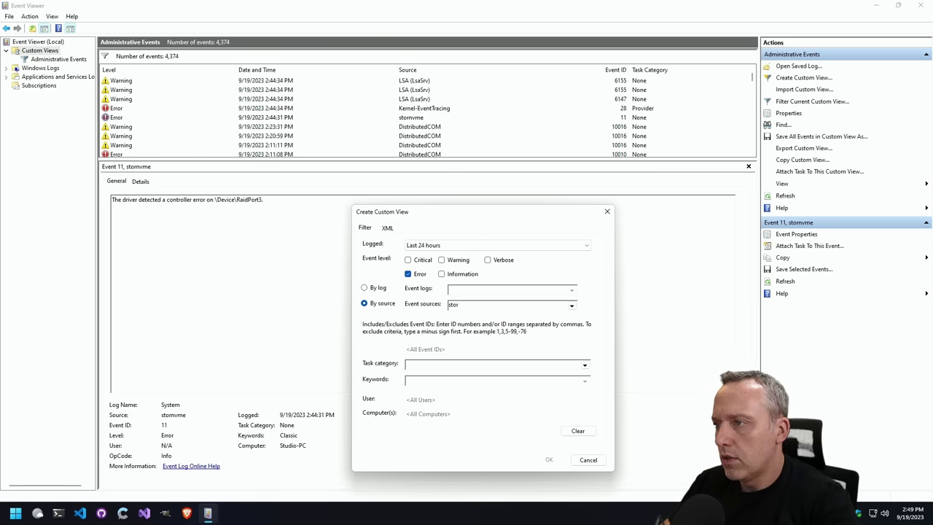
{"action": "type", "text": "stor"}
{"action": "left_click", "coordinate": [572, 306]}
{"action": "left_click_drag", "start_coordinate": [572, 315], "coordinate": [578, 421]}
{"action": "scroll", "coordinate": [578, 421], "scroll_direction": "up", "scroll_amount": 3}
{"action": "scroll", "coordinate": [554, 416], "scroll_direction": "down", "scroll_amount": 4}
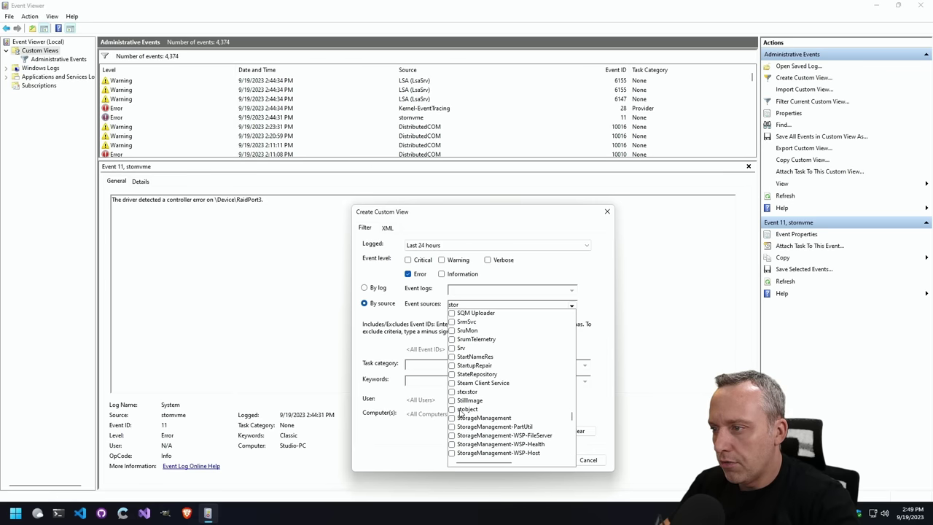
{"action": "scroll", "coordinate": [456, 414], "scroll_direction": "down", "scroll_amount": 6}
{"action": "left_click", "coordinate": [453, 340]}
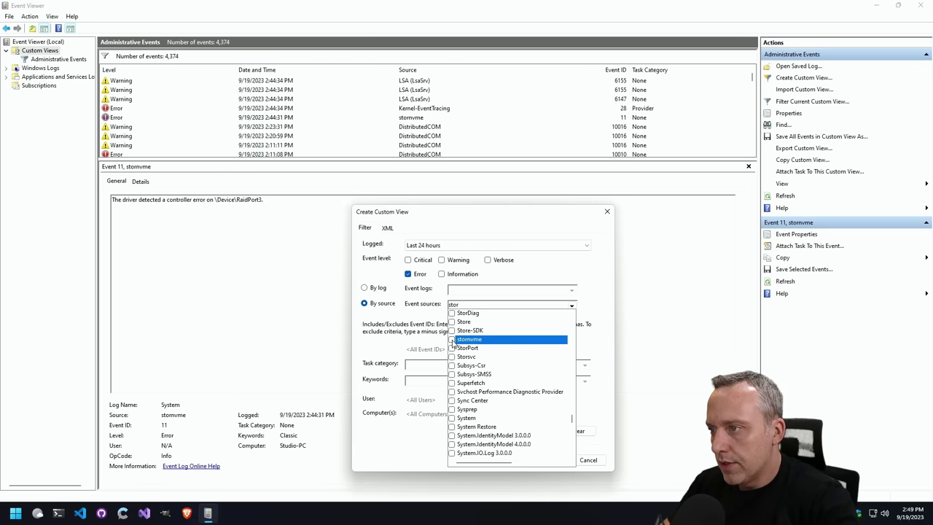
{"action": "left_click", "coordinate": [592, 320]}
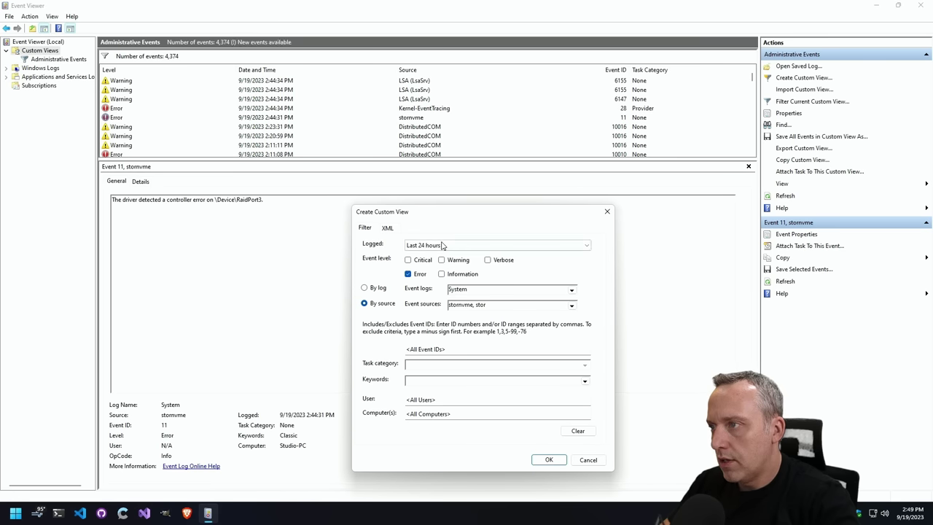
- Save the filter as a custom view named "storage errors"
{"action": "left_click", "coordinate": [549, 460]}
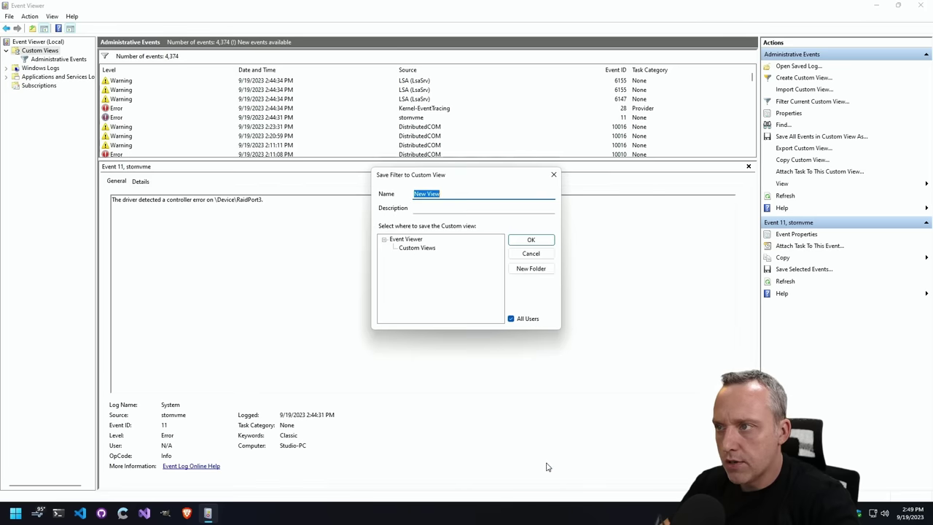
{"action": "type", "text": "storage errors"}
{"action": "left_click", "coordinate": [531, 240]}
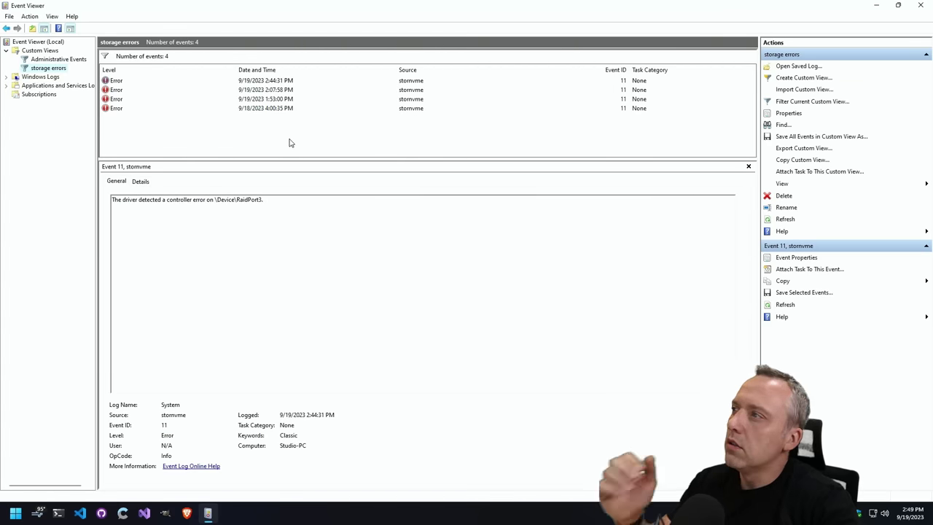
- Sort the storage errors by date and time and examine the individual stornvme events
{"action": "left_click", "coordinate": [226, 109]}
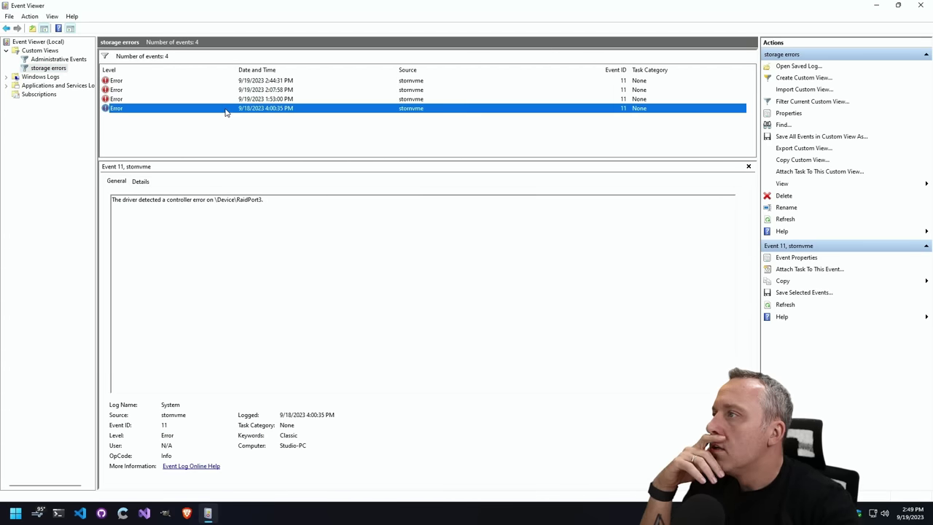
{"action": "left_click", "coordinate": [228, 99]}
{"action": "left_click", "coordinate": [218, 70]}
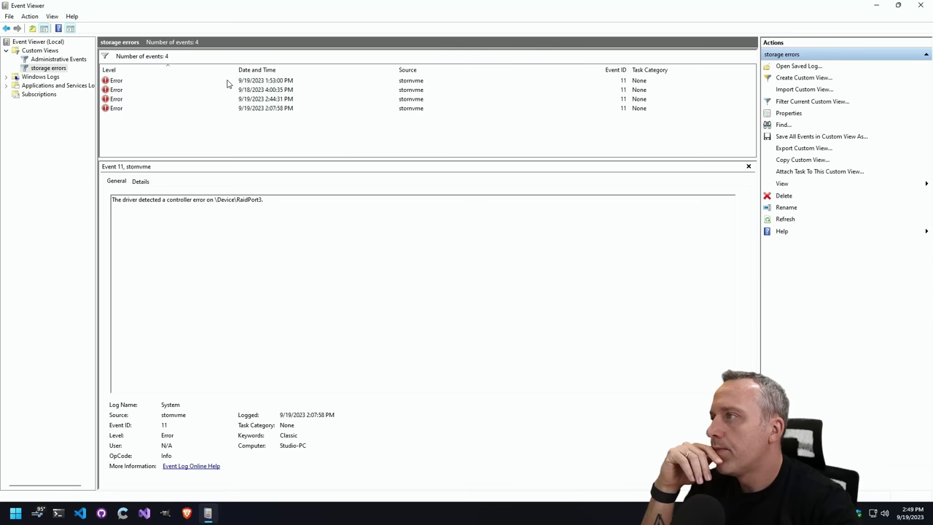
{"action": "left_click", "coordinate": [247, 71]}
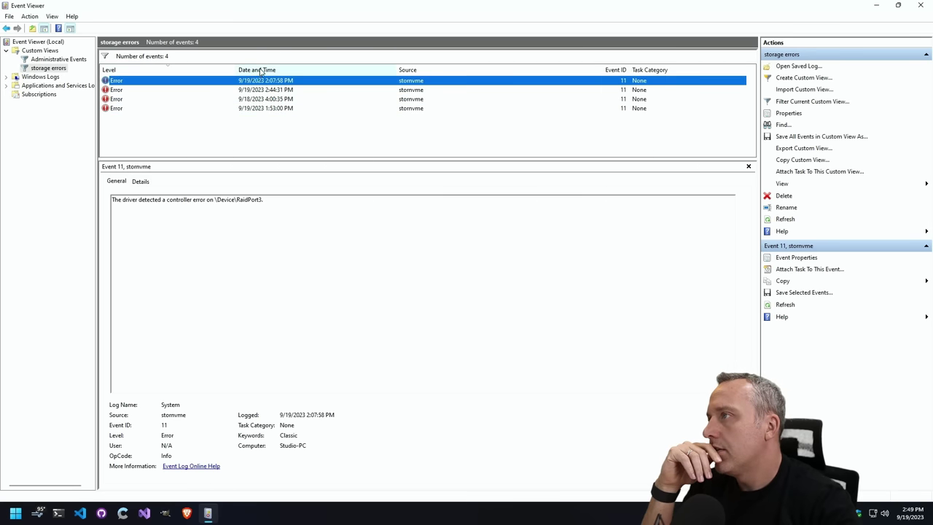
{"action": "left_click", "coordinate": [254, 91]}
{"action": "left_click", "coordinate": [246, 108]}
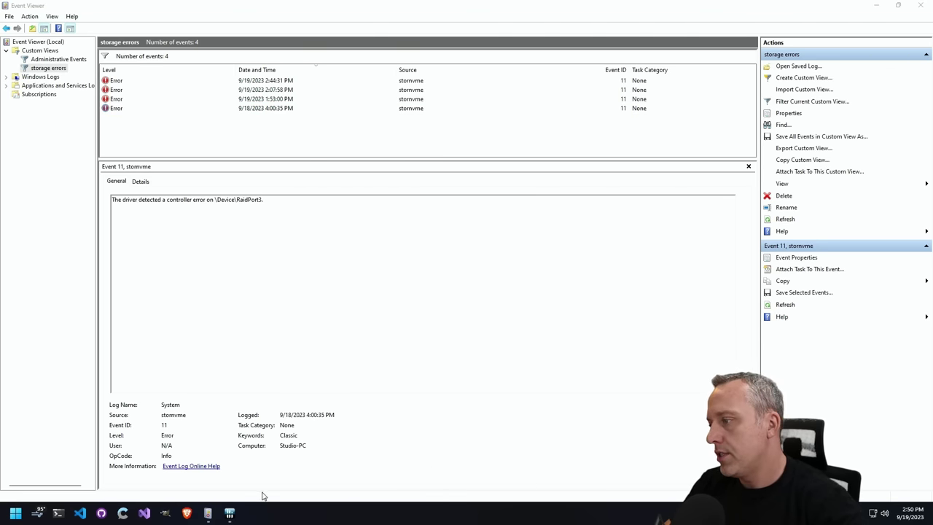
- Switch to HWiNFO64, maximize its sensor window and examine the memory timings and CPU readings
{"action": "left_click", "coordinate": [230, 513]}
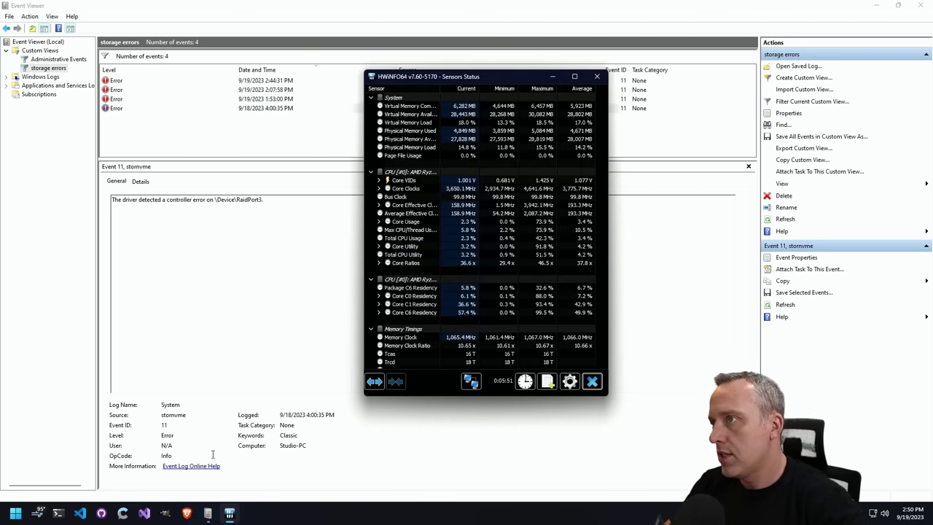
{"action": "double_click", "coordinate": [493, 77]}
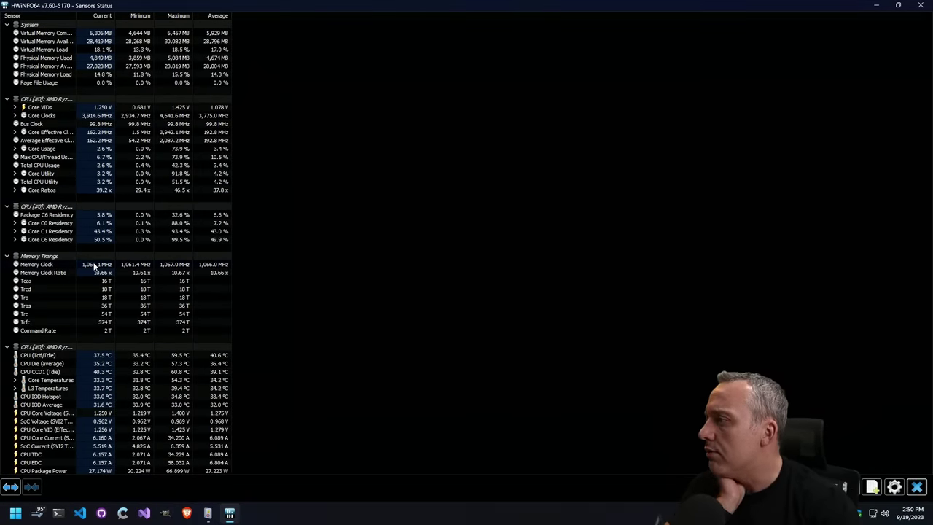
{"action": "mouse_move", "coordinate": [74, 184]}
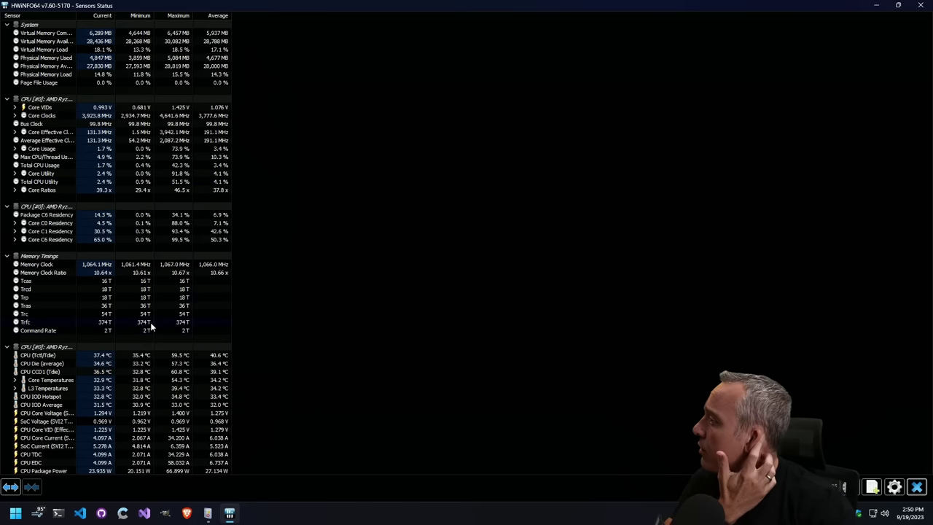
{"action": "scroll", "coordinate": [150, 323], "scroll_direction": "down", "scroll_amount": 8}
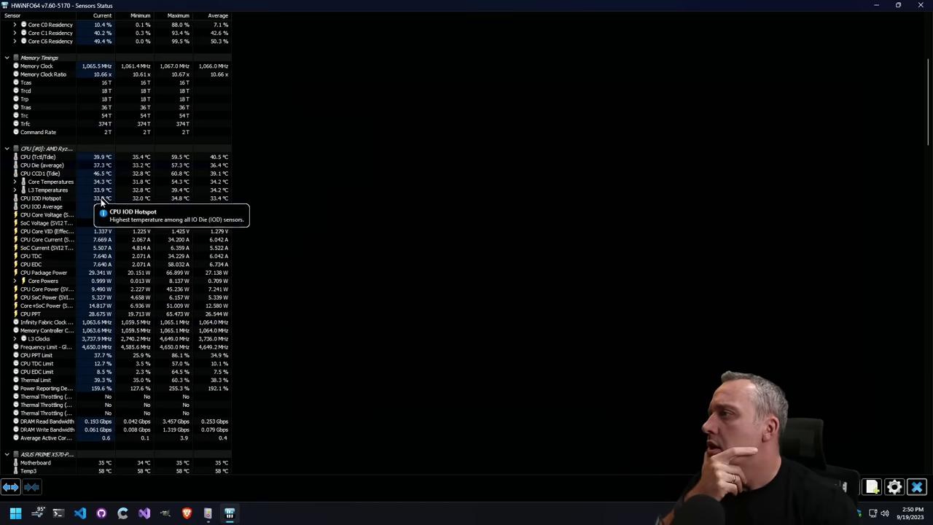
{"action": "scroll", "coordinate": [249, 295], "scroll_direction": "down", "scroll_amount": 4}
- Check the PCH and chipset temperatures among the ASUS PRIME X570-P sensors
{"action": "scroll", "coordinate": [249, 294], "scroll_direction": "down", "scroll_amount": 8}
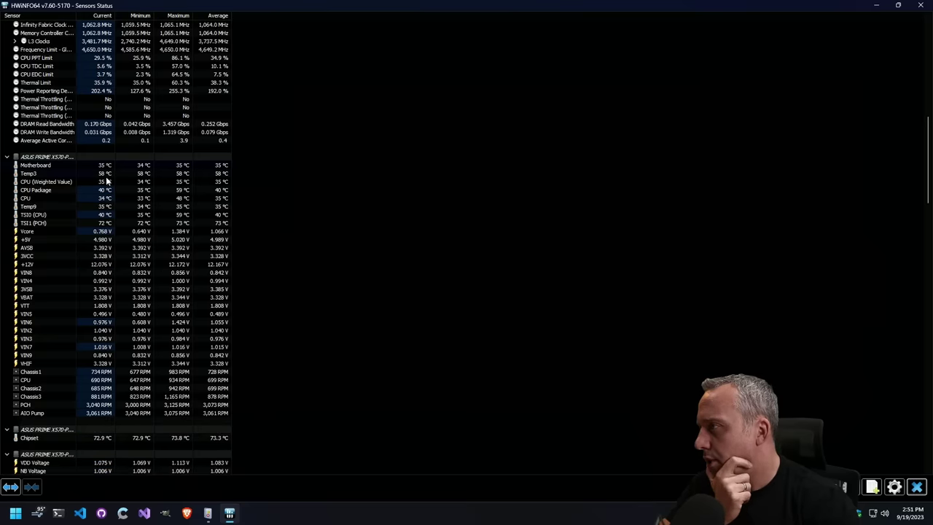
{"action": "mouse_move", "coordinate": [45, 227]}
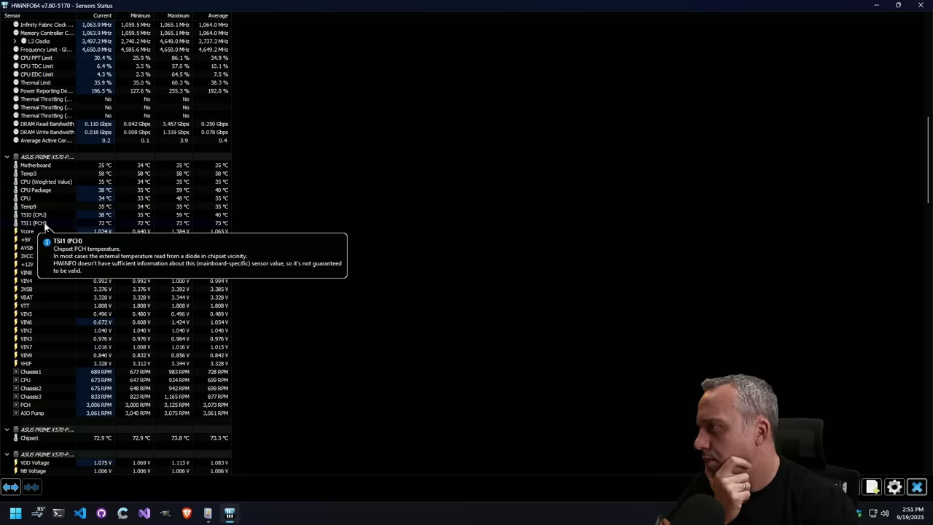
{"action": "left_click", "coordinate": [106, 225]}
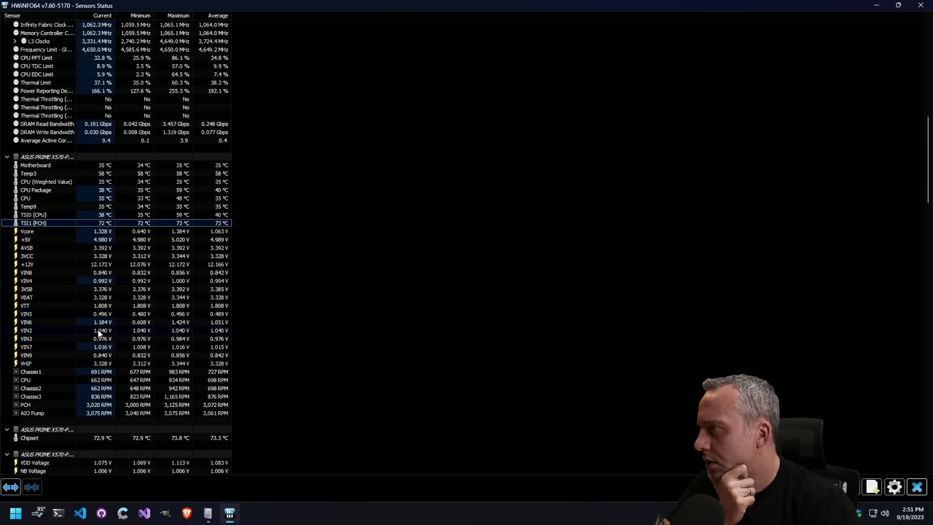
{"action": "scroll", "coordinate": [99, 333], "scroll_direction": "down", "scroll_amount": 4}
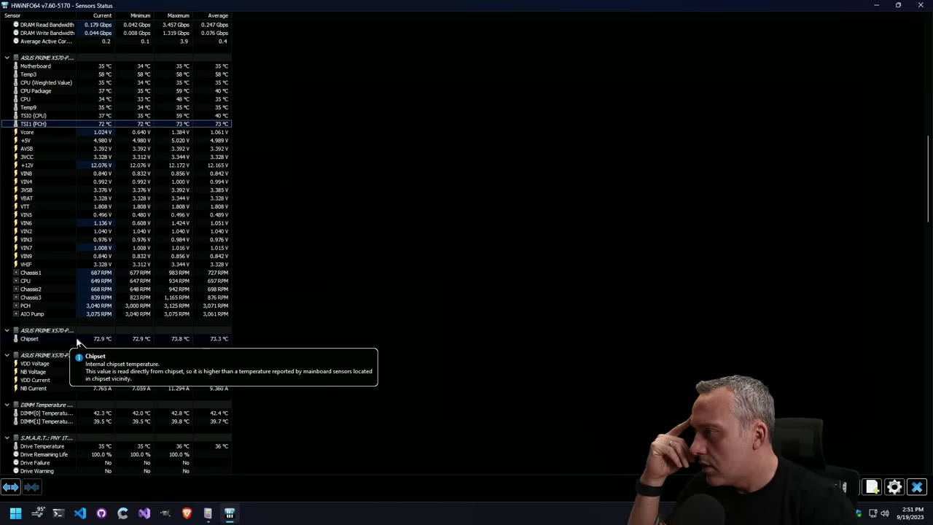
- Examine the S.M.A.R.T. health and temperatures of all drives, plus the drive activity, GPU, network and Windows hardware error sensors
{"action": "scroll", "coordinate": [80, 341], "scroll_direction": "down", "scroll_amount": 8}
{"action": "scroll", "coordinate": [82, 341], "scroll_direction": "down", "scroll_amount": 3}
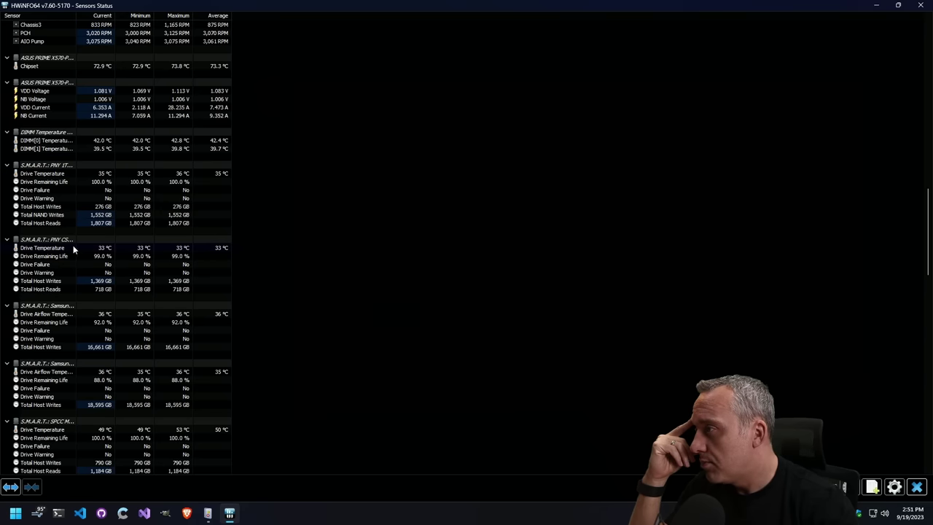
{"action": "scroll", "coordinate": [101, 269], "scroll_direction": "down", "scroll_amount": 5}
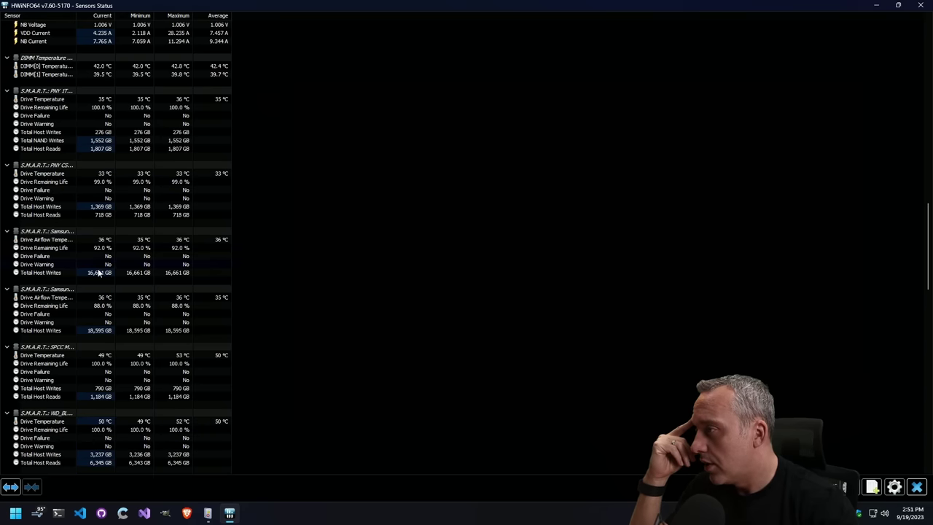
{"action": "scroll", "coordinate": [95, 298], "scroll_direction": "down", "scroll_amount": 2}
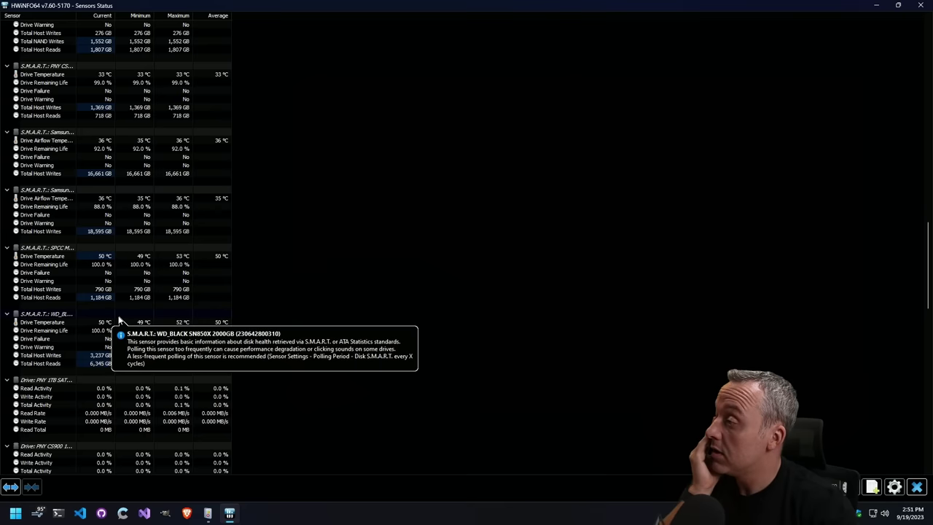
{"action": "scroll", "coordinate": [110, 328], "scroll_direction": "down", "scroll_amount": 4}
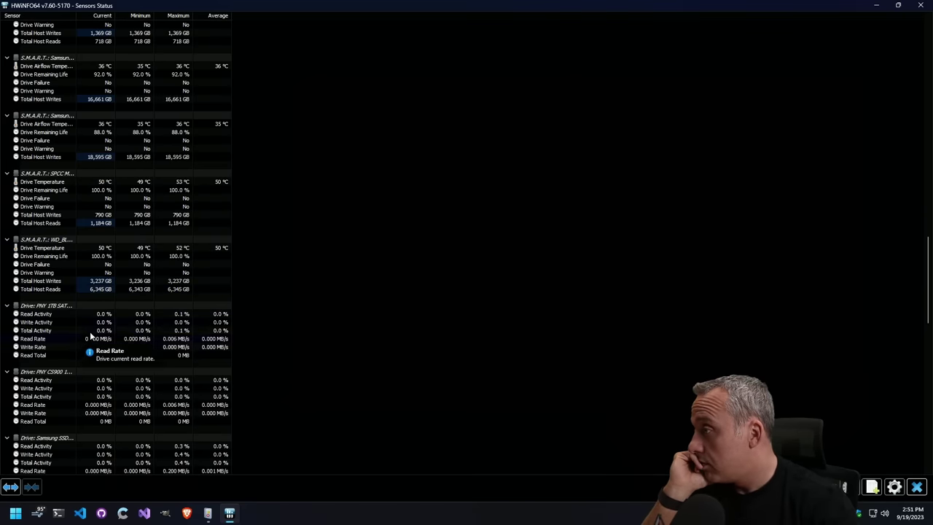
{"action": "scroll", "coordinate": [91, 335], "scroll_direction": "down", "scroll_amount": 20}
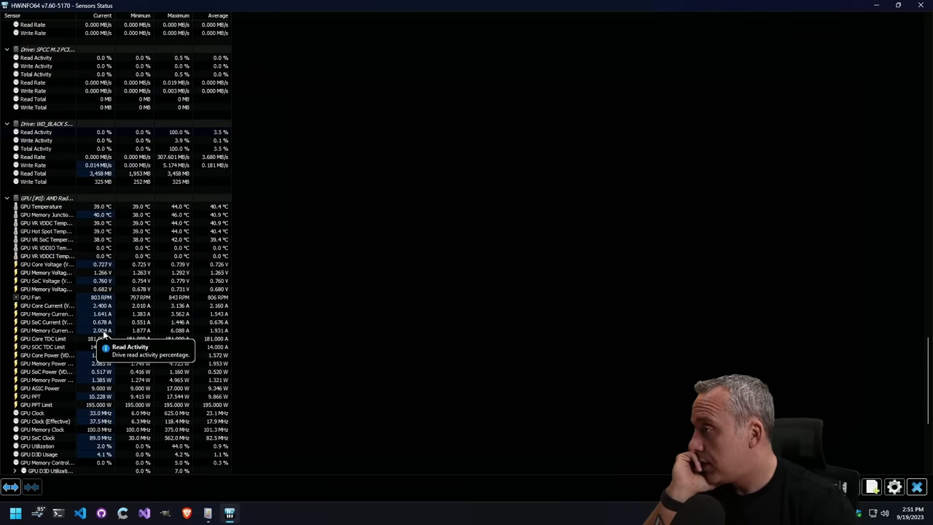
{"action": "scroll", "coordinate": [335, 285], "scroll_direction": "down", "scroll_amount": 4}
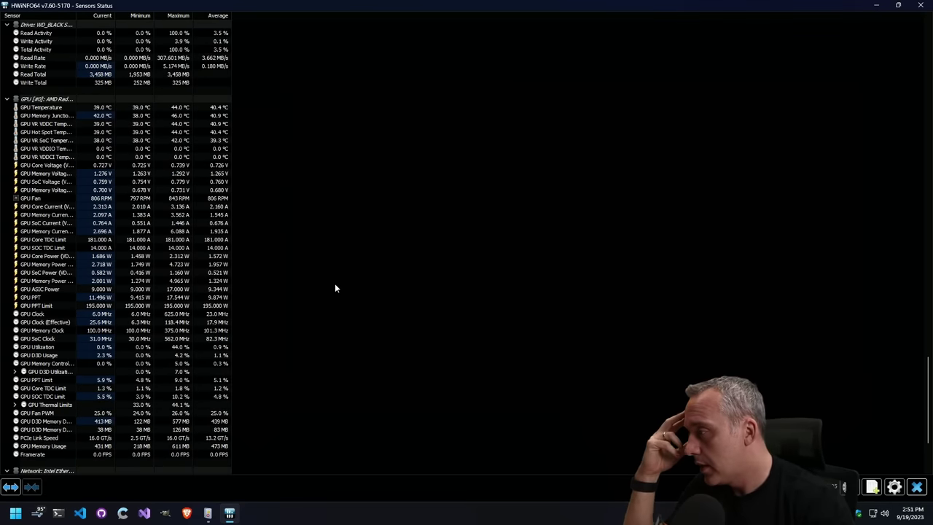
{"action": "scroll", "coordinate": [69, 260], "scroll_direction": "down", "scroll_amount": 5}
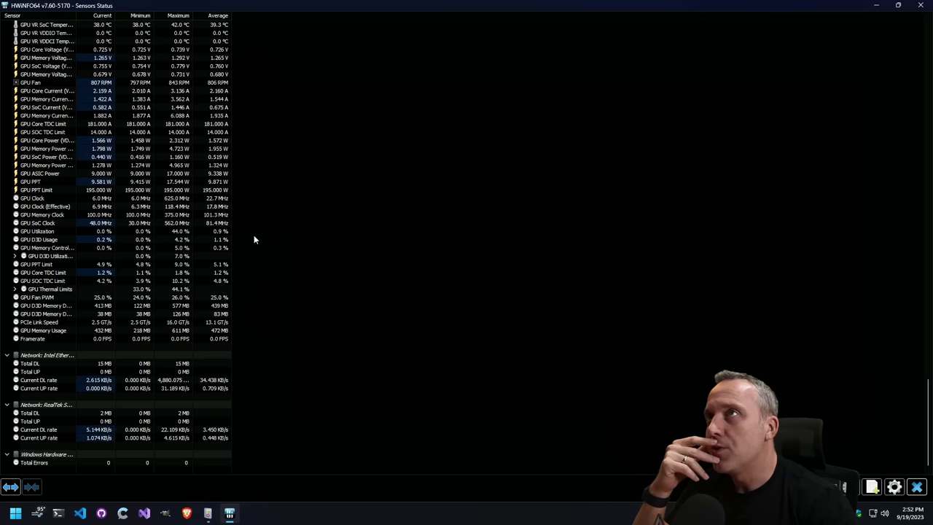
- Return to the AMD X570 chipset temperature and compare it with the other motherboard sensors
{"action": "scroll", "coordinate": [244, 226], "scroll_direction": "up", "scroll_amount": 13}
{"action": "scroll", "coordinate": [244, 227], "scroll_direction": "up", "scroll_amount": 15}
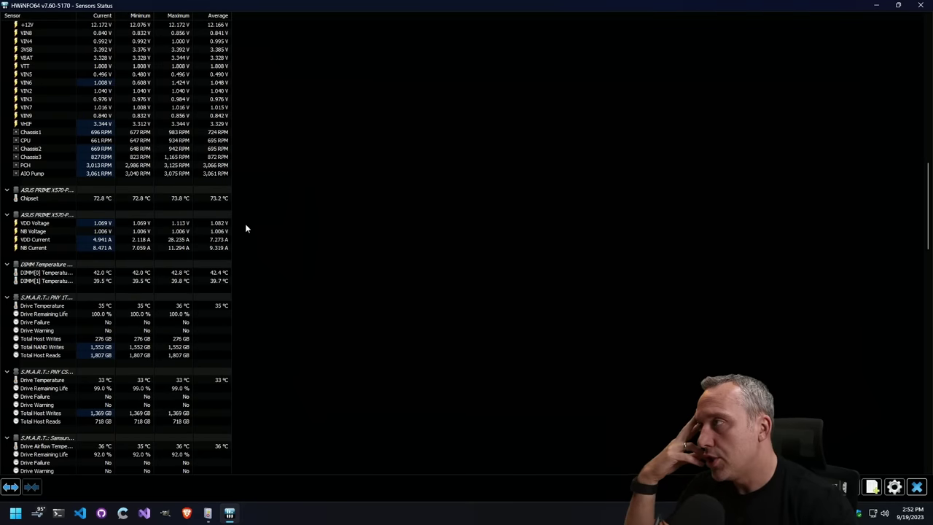
{"action": "mouse_move", "coordinate": [57, 197]}
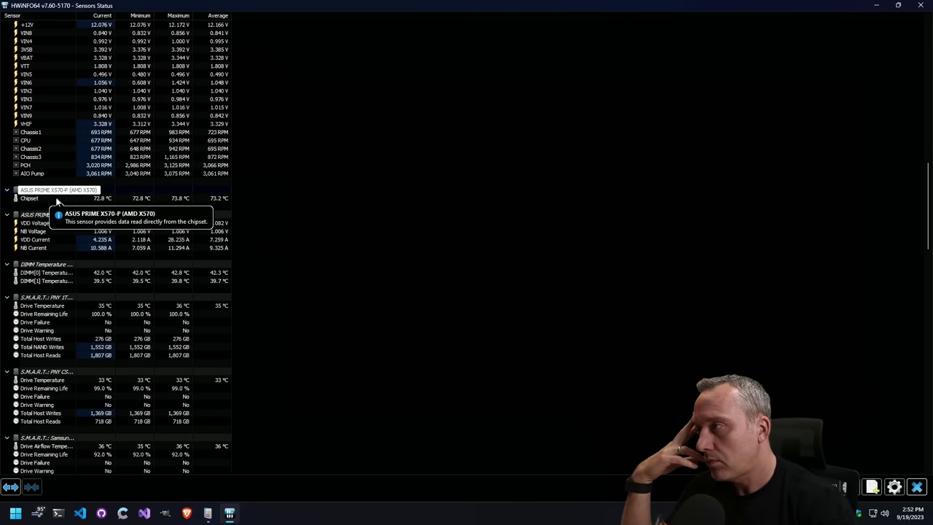
{"action": "left_click", "coordinate": [51, 199]}
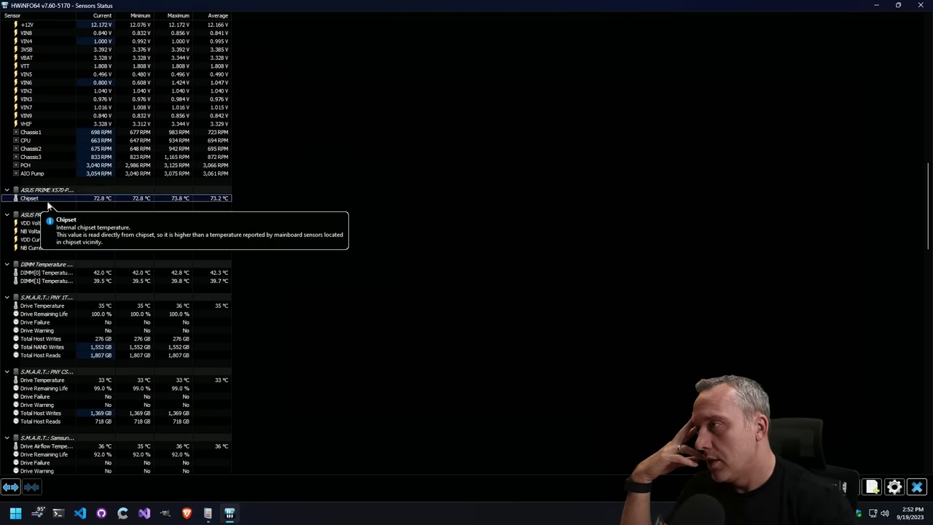
{"action": "mouse_move", "coordinate": [103, 201]}
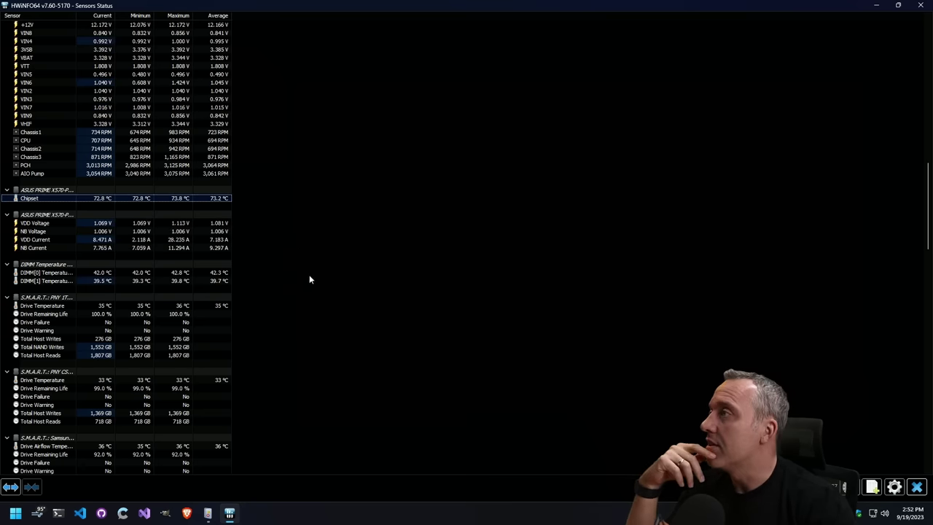
{"action": "scroll", "coordinate": [310, 280], "scroll_direction": "up", "scroll_amount": 6}
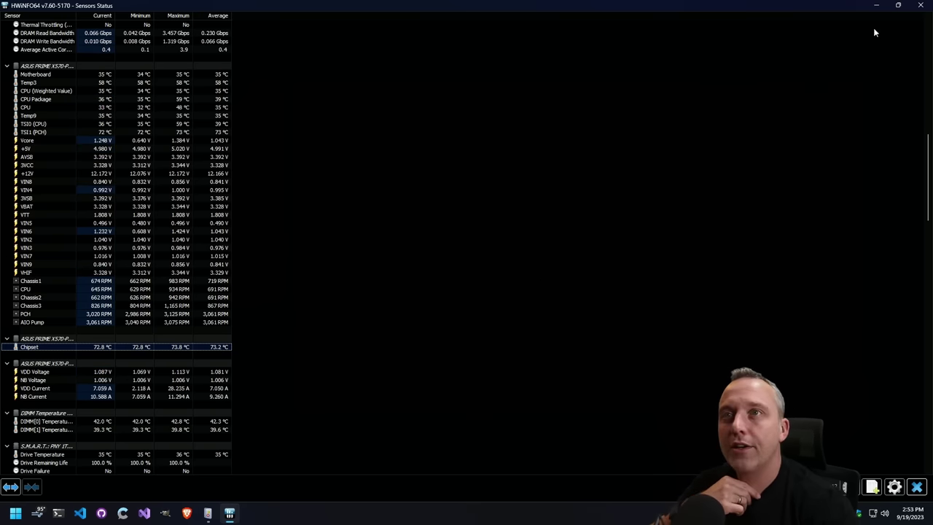
- Close the HWiNFO64 sensor window and Event Viewer
{"action": "left_click", "coordinate": [920, 5]}
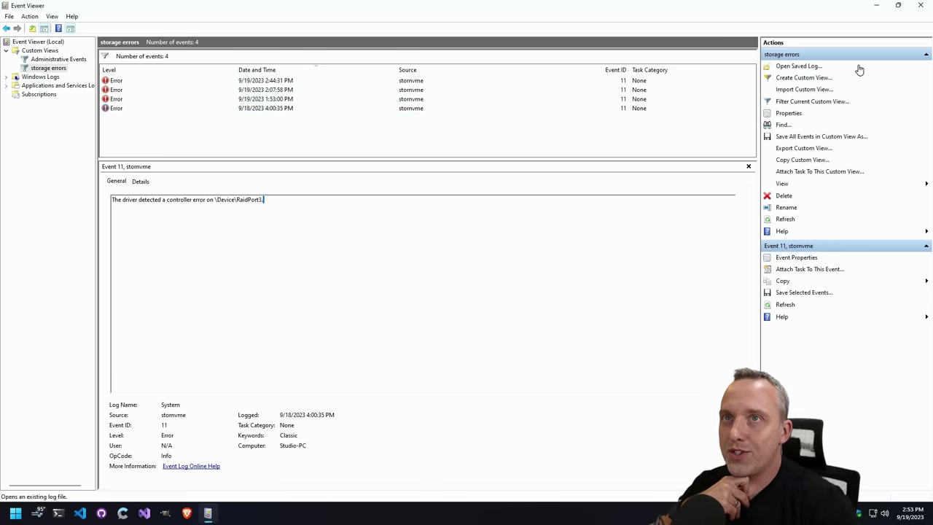
{"action": "left_click", "coordinate": [921, 5]}
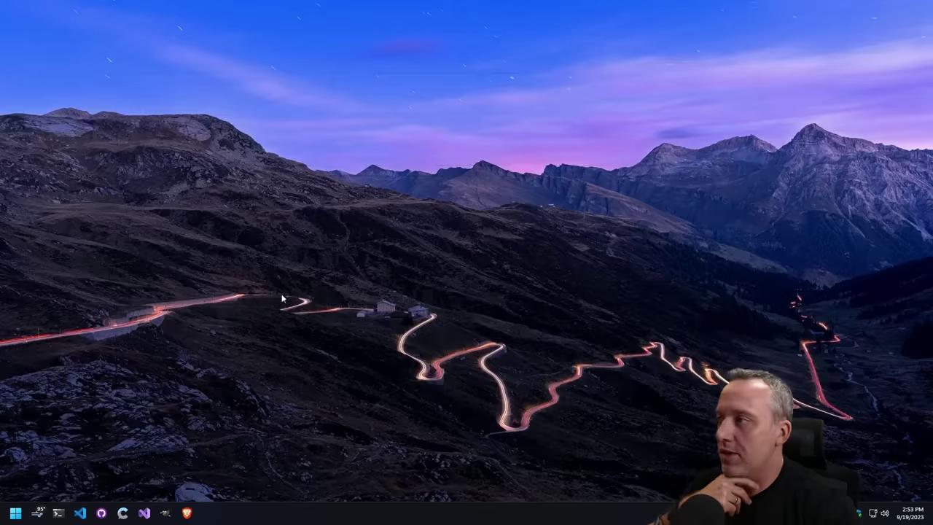
{"action": "left_click", "coordinate": [186, 512]}
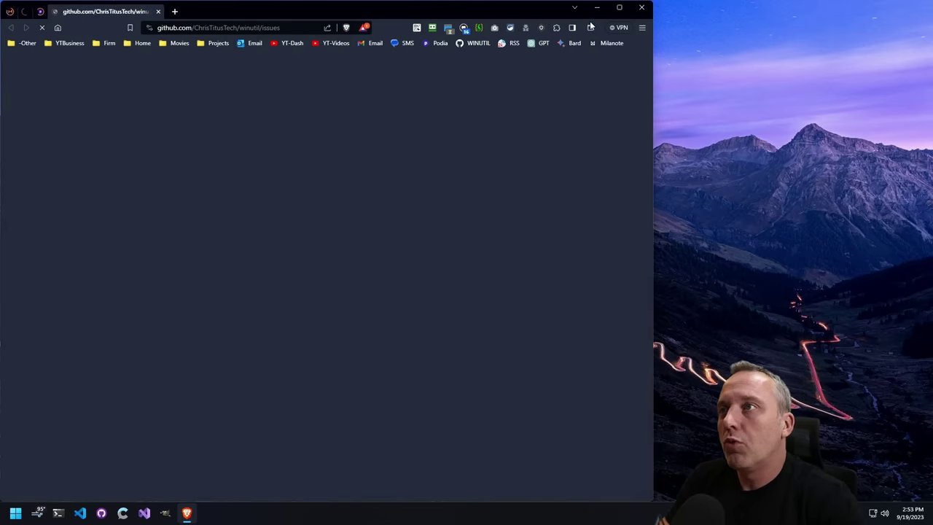
{"action": "key", "text": "super+Up"}
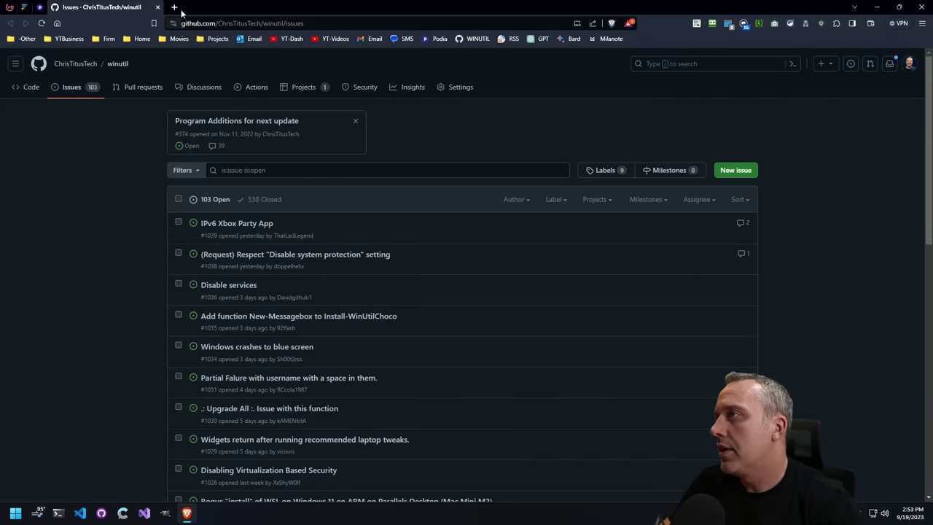
{"action": "left_click", "coordinate": [174, 7]}
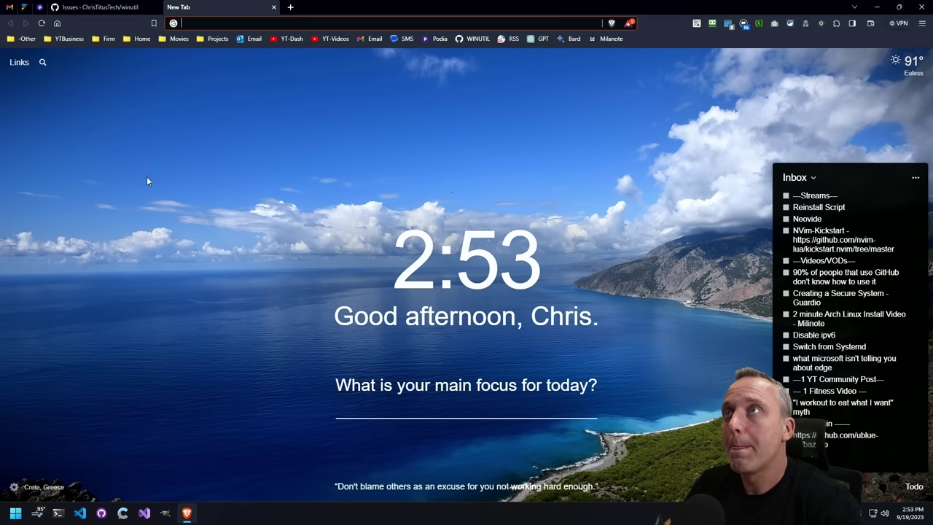
{"action": "left_click", "coordinate": [287, 24]}
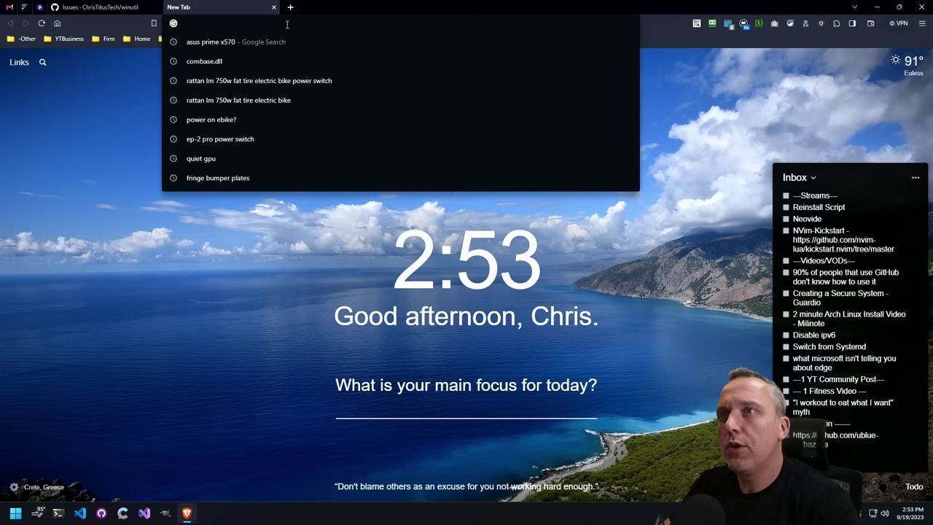
{"action": "key", "text": "Escape"}
- Switch to PowerShell in the terminal and search winget for cinebench
{"action": "key", "text": "super+1"}
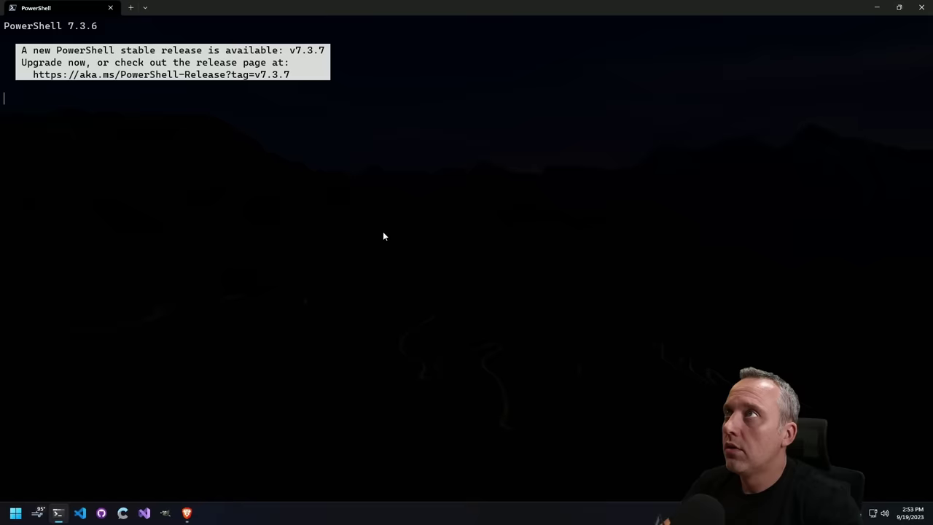
{"action": "type", "text": "winget search cinebench"}
{"action": "key", "text": "Return"}
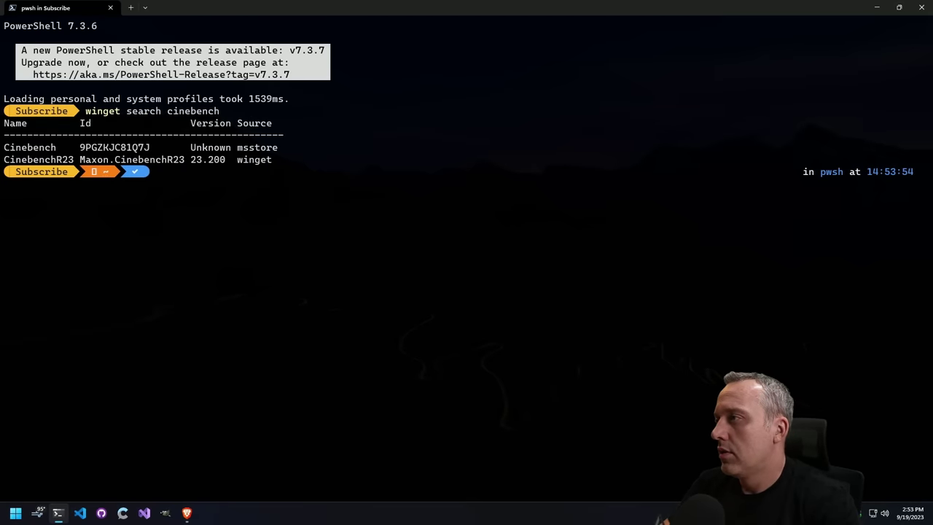
- Install the Maxon.CinebenchR23 package with winget install
{"action": "type", "text": "winget install"}
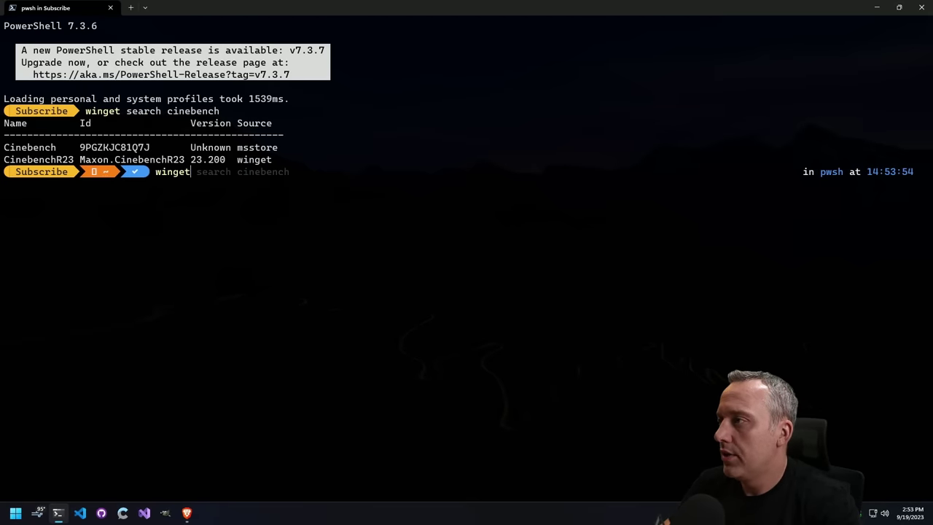
{"action": "left_click_drag", "start_coordinate": [82, 162], "coordinate": [186, 165]}
{"action": "key", "text": "ctrl+c"}
{"action": "key", "text": "ctrl+v"}
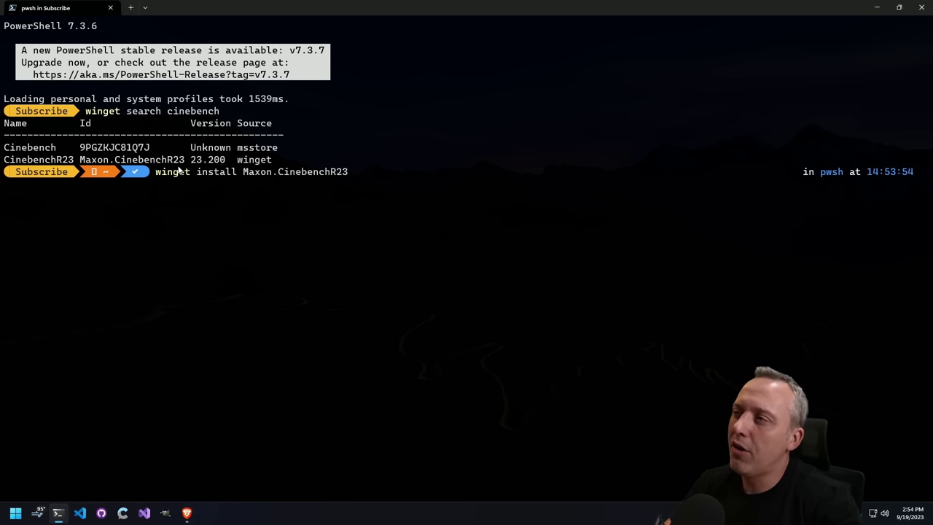
{"action": "key", "text": "Return"}
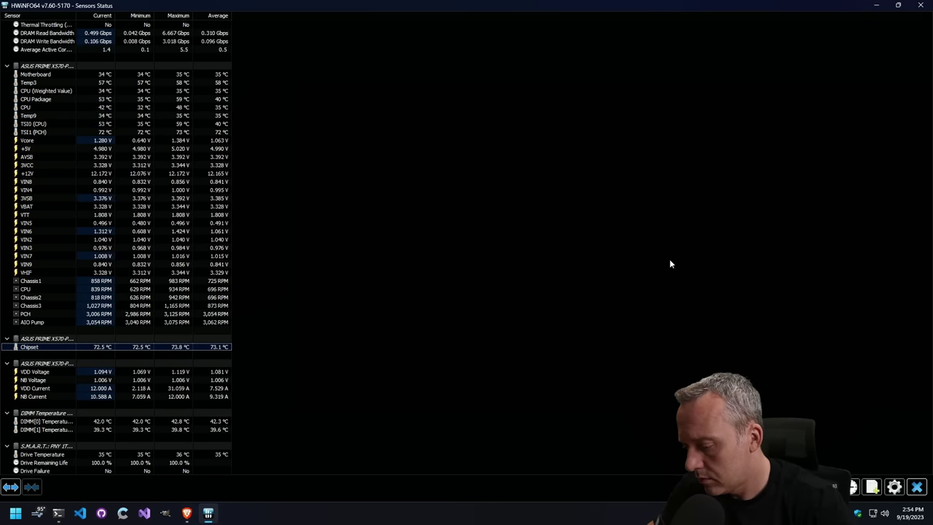
- Snap the HWiNFO64 sensor window to the left side, narrow it to its sensor columns and return to PowerShell
{"action": "key", "text": "super+Down"}
{"action": "key", "text": "super+Left"}
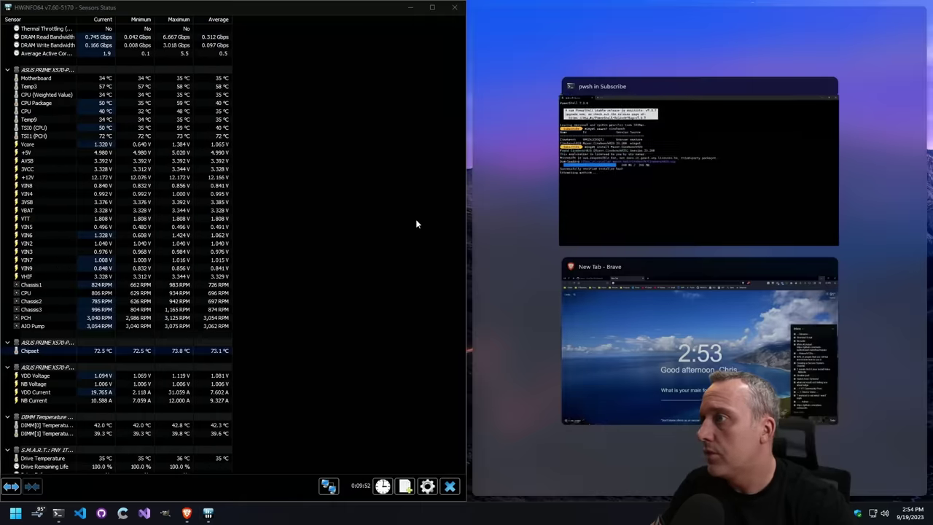
{"action": "left_click_drag", "start_coordinate": [467, 210], "coordinate": [239, 210]}
{"action": "left_click", "coordinate": [668, 213]}
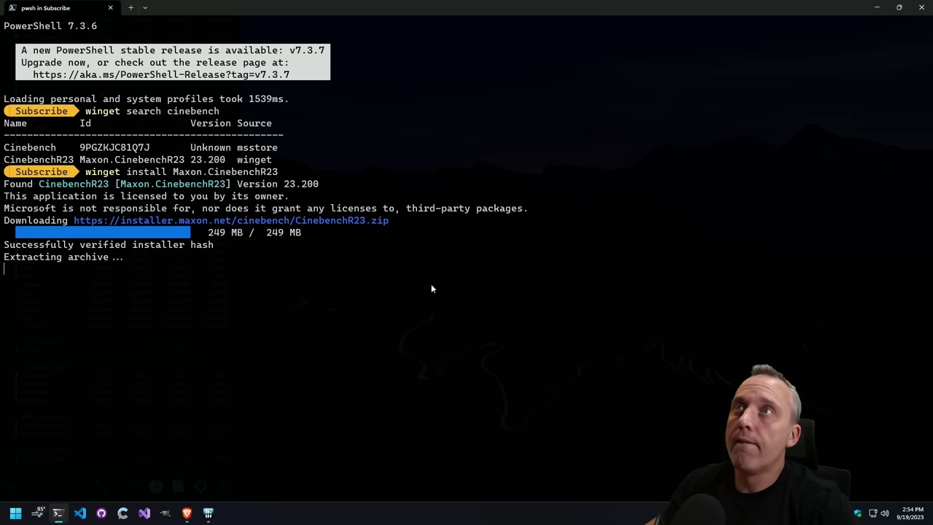
- Try to launch Cinebench from PowerShell with the commands cinebench and Cinebench
{"action": "mouse_move", "coordinate": [193, 518]}
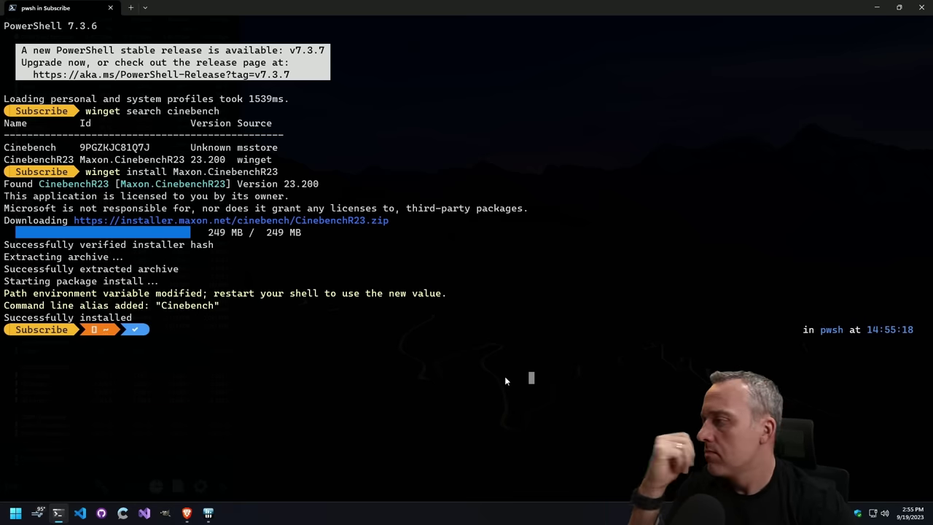
{"action": "type", "text": "cinebench"}
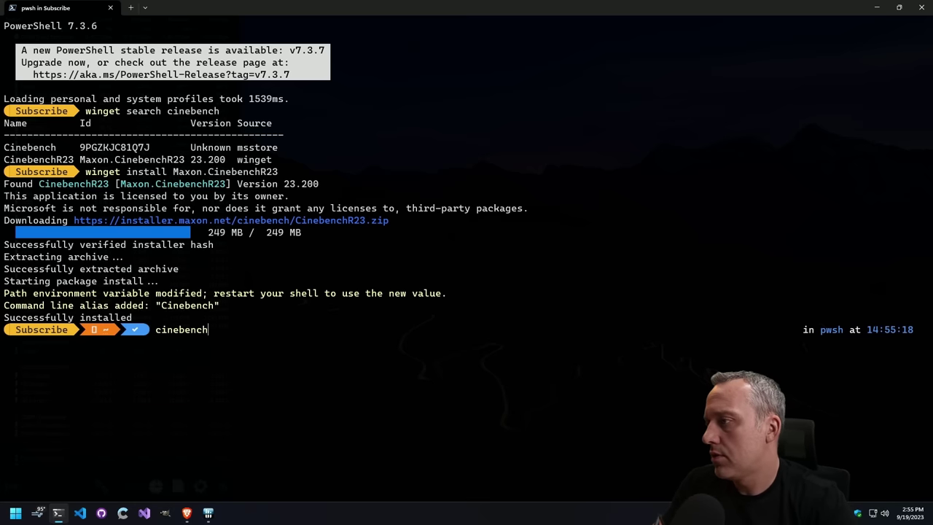
{"action": "key", "text": "Return"}
{"action": "type", "text": "Cinebench"}
{"action": "key", "text": "Return"}
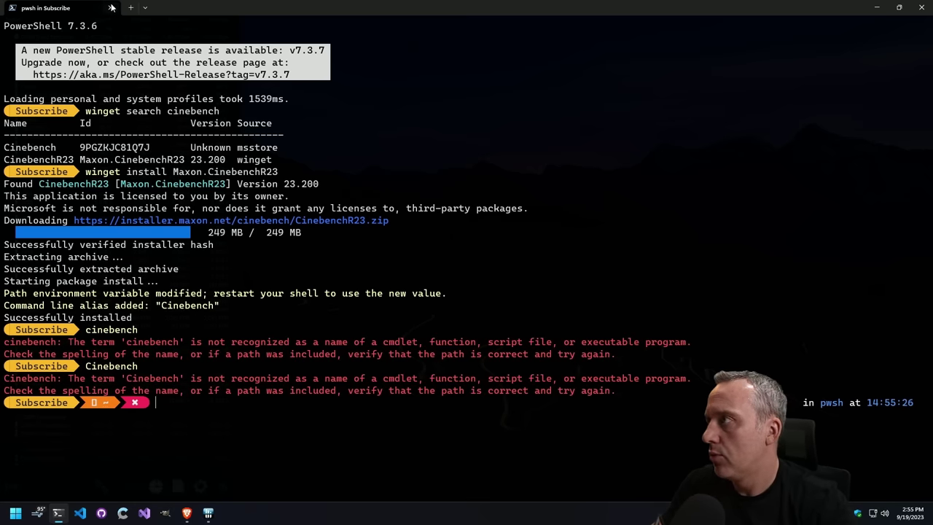
- Try to launch Cinebench through Windows search and the Run dialog
{"action": "key", "text": "super"}
{"action": "type", "text": "nebench"}
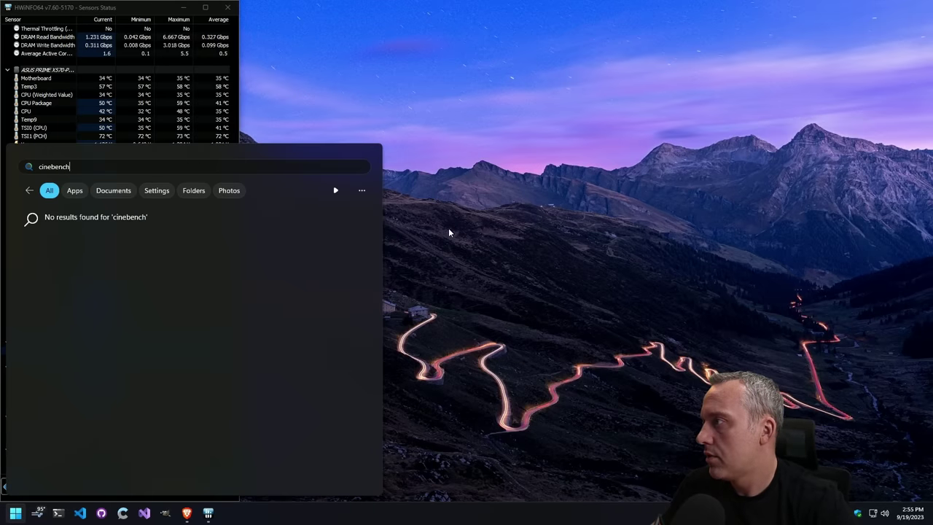
{"action": "key", "text": "super+r"}
{"action": "type", "text": "Cinebench"}
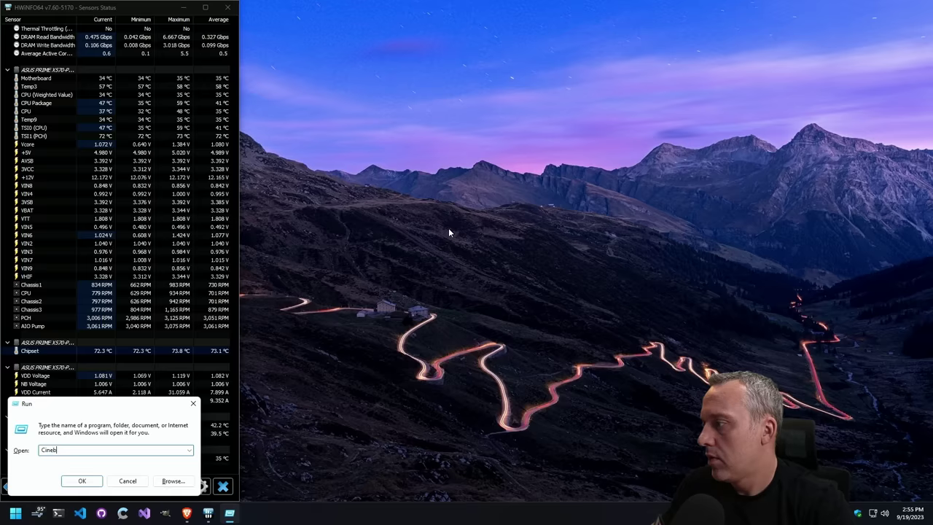
{"action": "key", "text": "Return"}
{"action": "key", "text": "Return"}
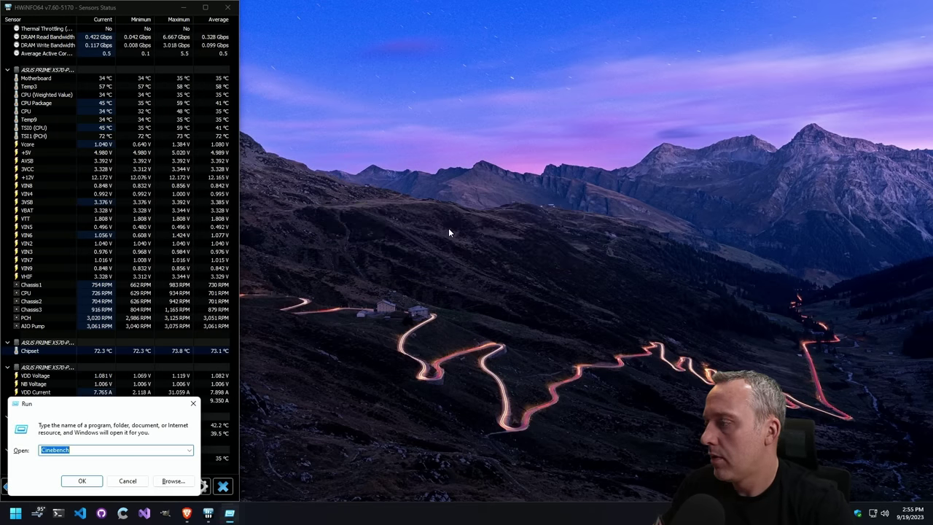
{"action": "key", "text": "Escape"}
- Open a new terminal, launch Cinebench.exe and accept the Maxon software license agreement
{"action": "left_click", "coordinate": [58, 513]}
{"action": "type", "text": "Cinebench.exe"}
{"action": "key", "text": "Return"}
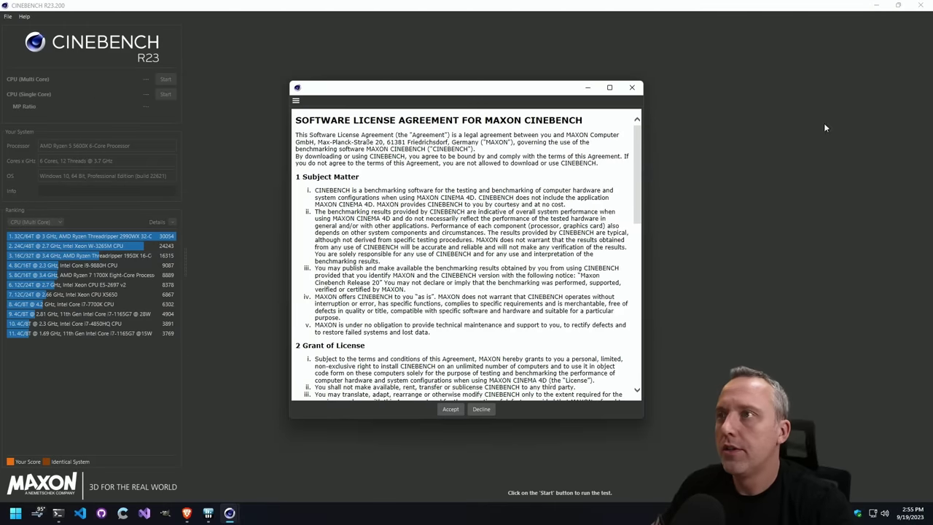
{"action": "left_click", "coordinate": [450, 409]}
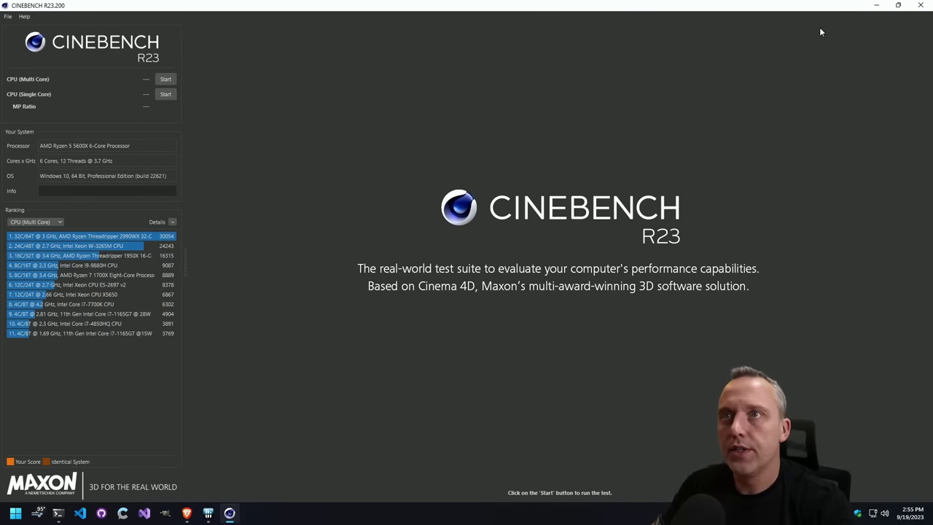
- Tile Cinebench R23 beside the HWiNFO64 sensors and narrow the sensor window to give the benchmark more width
{"action": "key", "text": "super+Right"}
{"action": "left_click", "coordinate": [283, 172]}
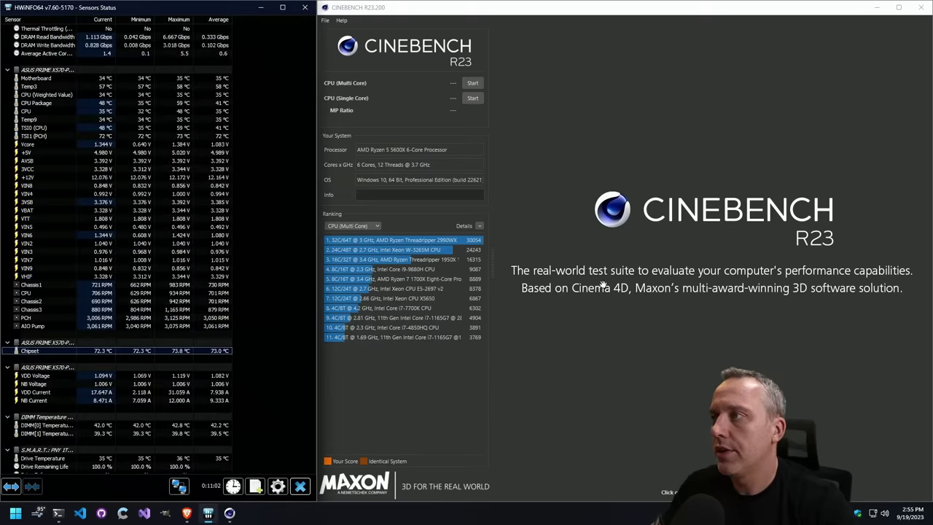
{"action": "mouse_move", "coordinate": [317, 245]}
{"action": "left_mouse_down"}
{"action": "mouse_move", "coordinate": [264, 233]}
{"action": "mouse_move", "coordinate": [304, 247]}
{"action": "left_mouse_up"}
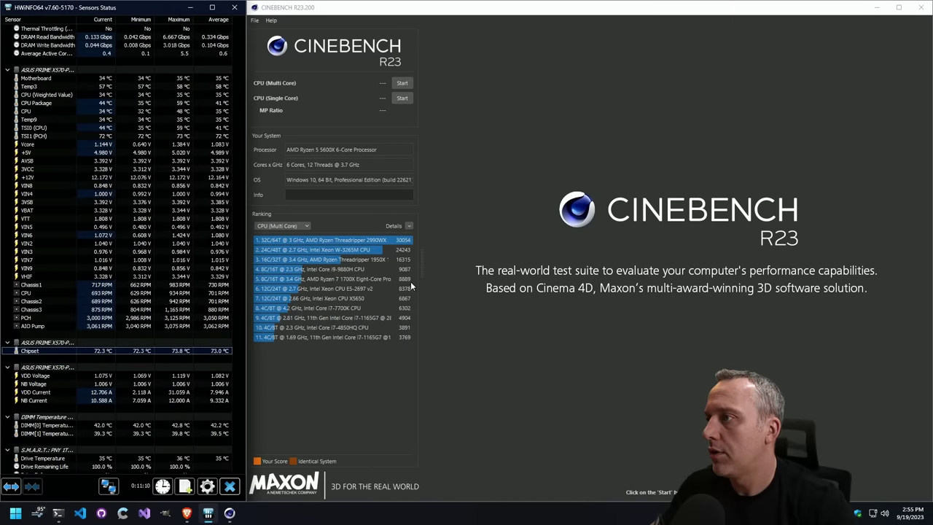
- Start the CPU (Multi Core) benchmark and check the motherboard, CPU package and fan sensors while it runs
{"action": "left_click", "coordinate": [401, 83]}
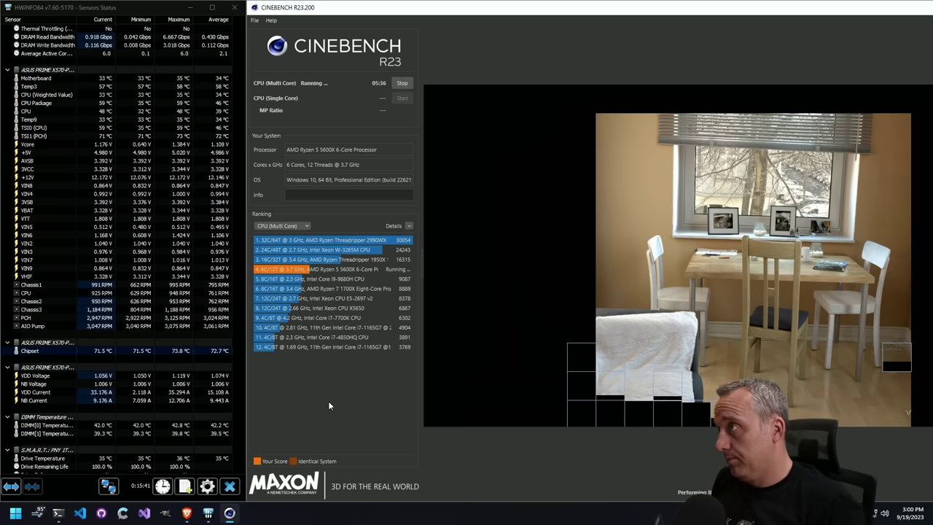
{"action": "scroll", "coordinate": [193, 371], "scroll_direction": "down", "scroll_amount": 5}
{"action": "scroll", "coordinate": [194, 374], "scroll_direction": "down", "scroll_amount": 9}
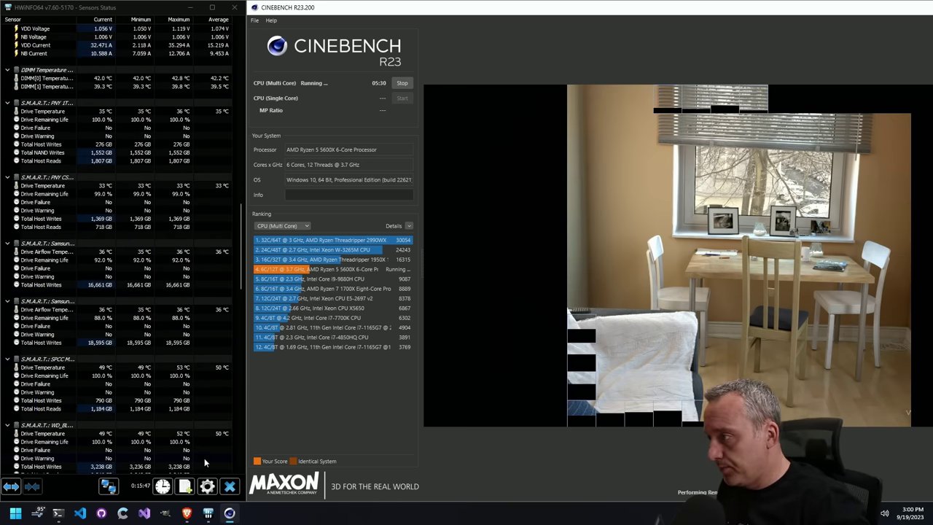
{"action": "scroll", "coordinate": [204, 452], "scroll_direction": "up", "scroll_amount": 16}
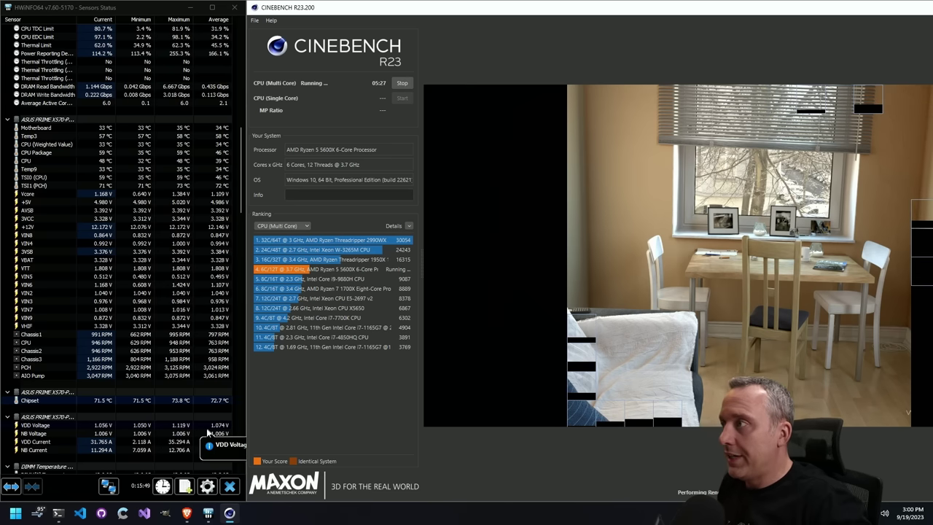
{"action": "scroll", "coordinate": [212, 444], "scroll_direction": "up", "scroll_amount": 2}
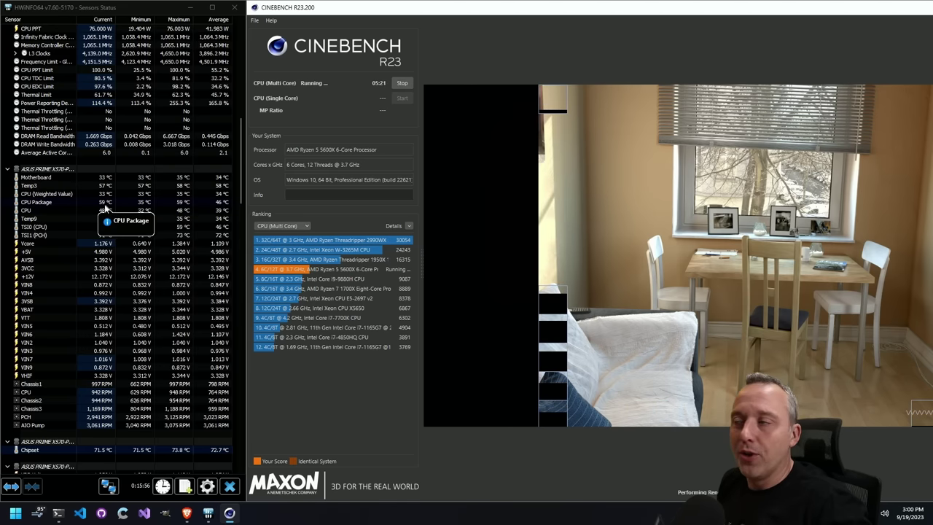
{"action": "scroll", "coordinate": [98, 394], "scroll_direction": "down", "scroll_amount": 2}
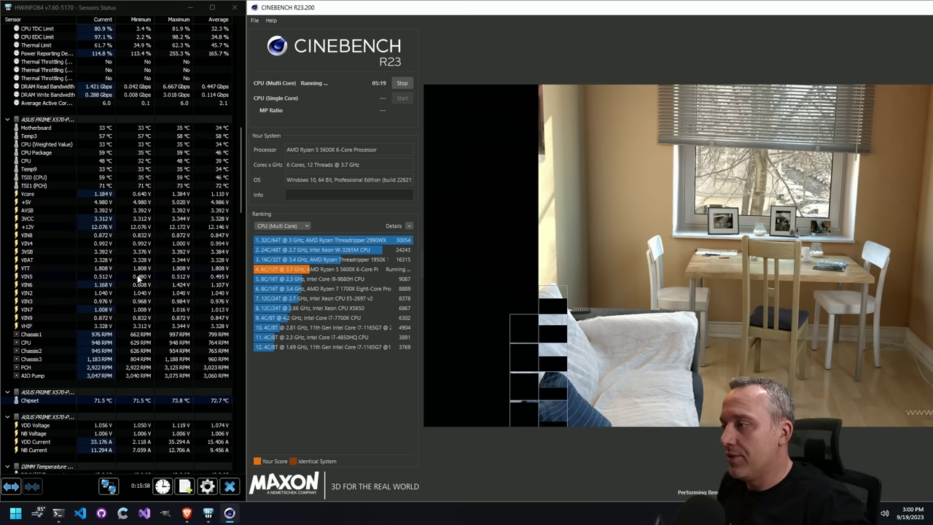
{"action": "mouse_move", "coordinate": [98, 405]}
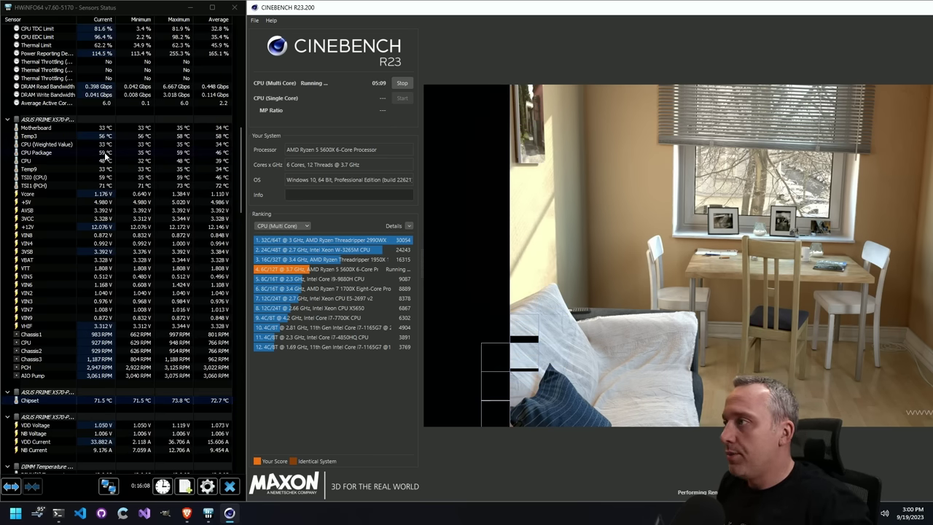
- Review the chipset, memory, drive and GPU sensor readings during the multi-core test and compare the ranked processors
{"action": "scroll", "coordinate": [104, 353], "scroll_direction": "down", "scroll_amount": 3}
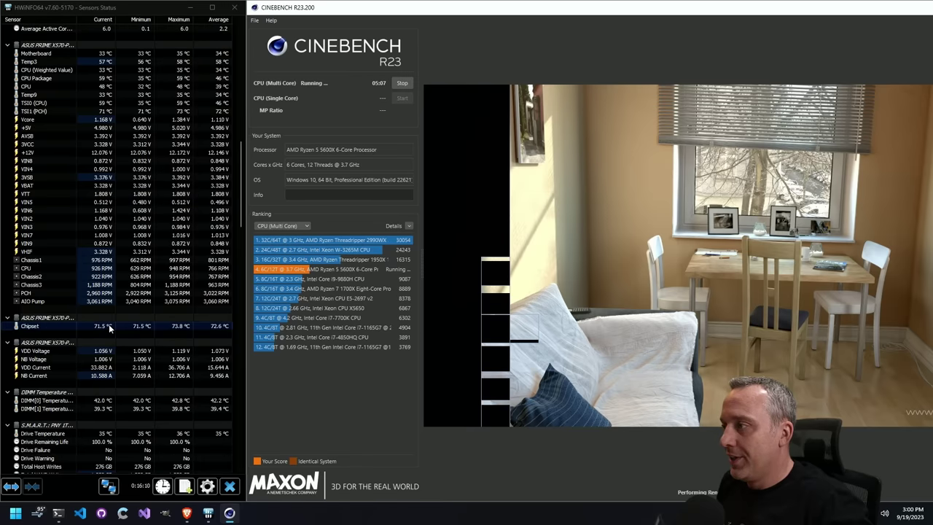
{"action": "scroll", "coordinate": [109, 328], "scroll_direction": "down", "scroll_amount": 5}
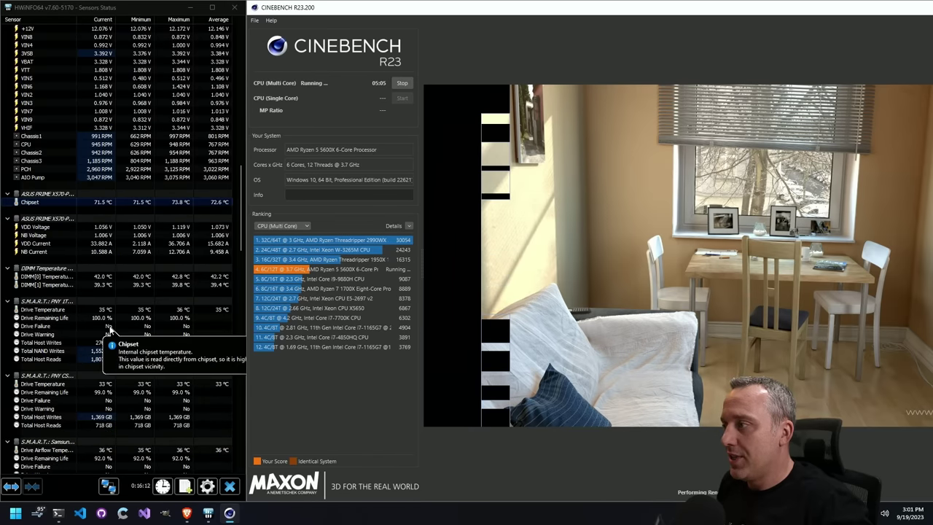
{"action": "scroll", "coordinate": [109, 329], "scroll_direction": "down", "scroll_amount": 15}
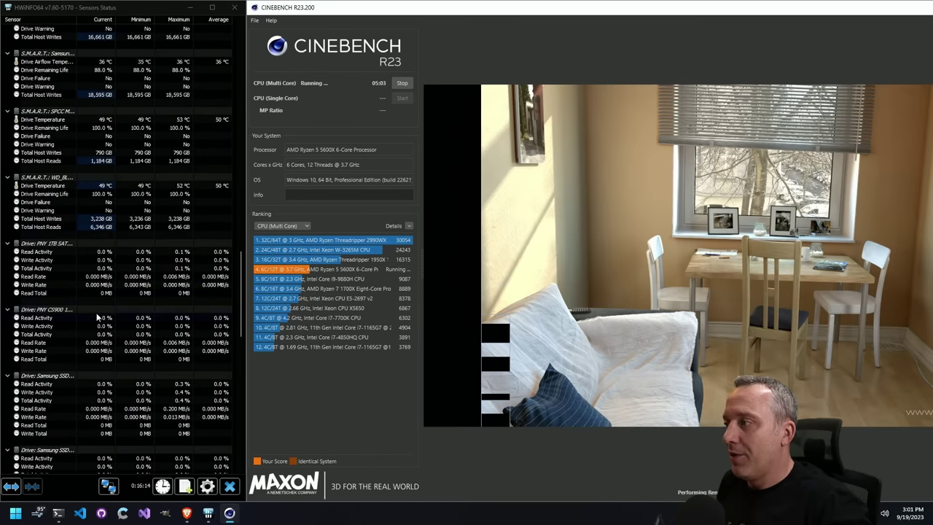
{"action": "scroll", "coordinate": [120, 341], "scroll_direction": "down", "scroll_amount": 14}
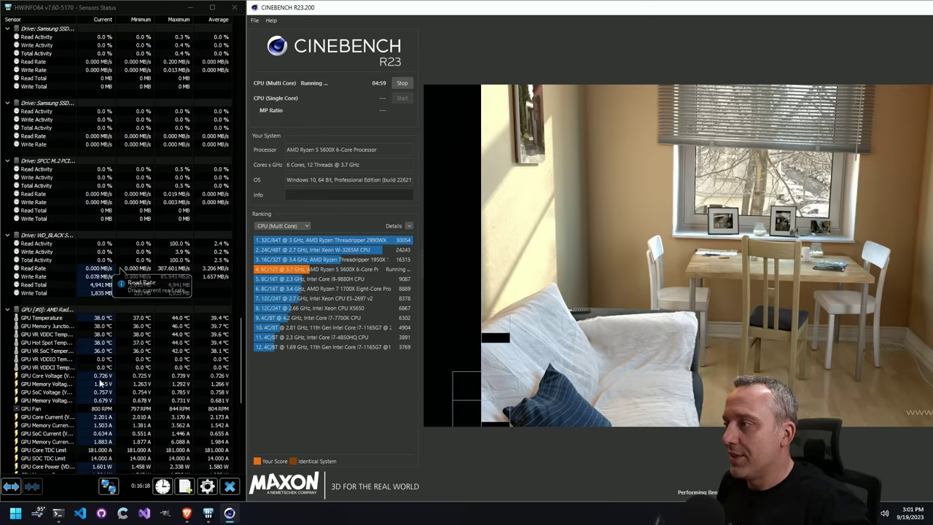
{"action": "scroll", "coordinate": [109, 248], "scroll_direction": "up", "scroll_amount": 18}
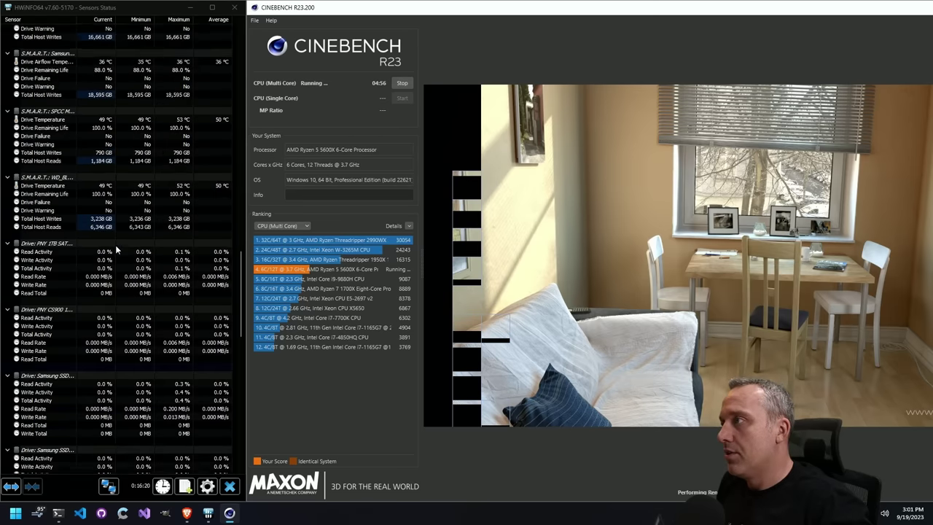
{"action": "scroll", "coordinate": [113, 248], "scroll_direction": "up", "scroll_amount": 9}
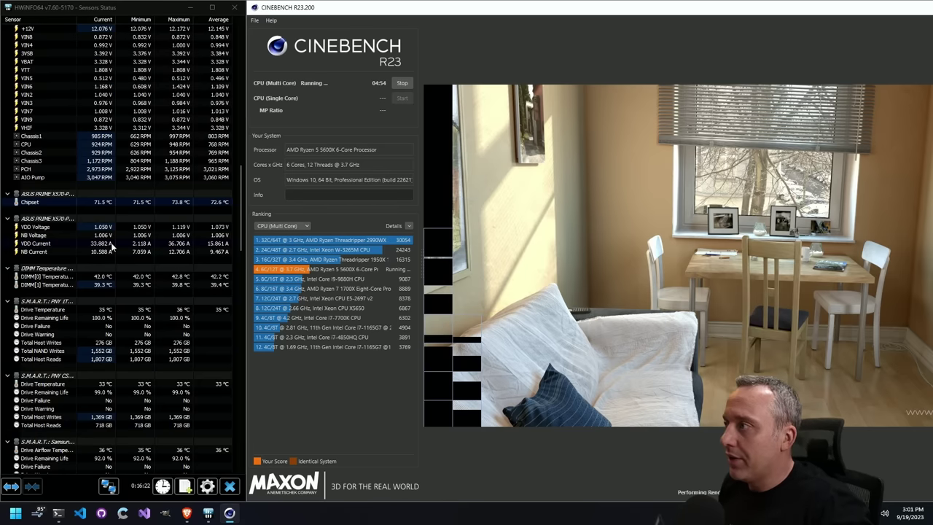
{"action": "scroll", "coordinate": [104, 252], "scroll_direction": "up", "scroll_amount": 8}
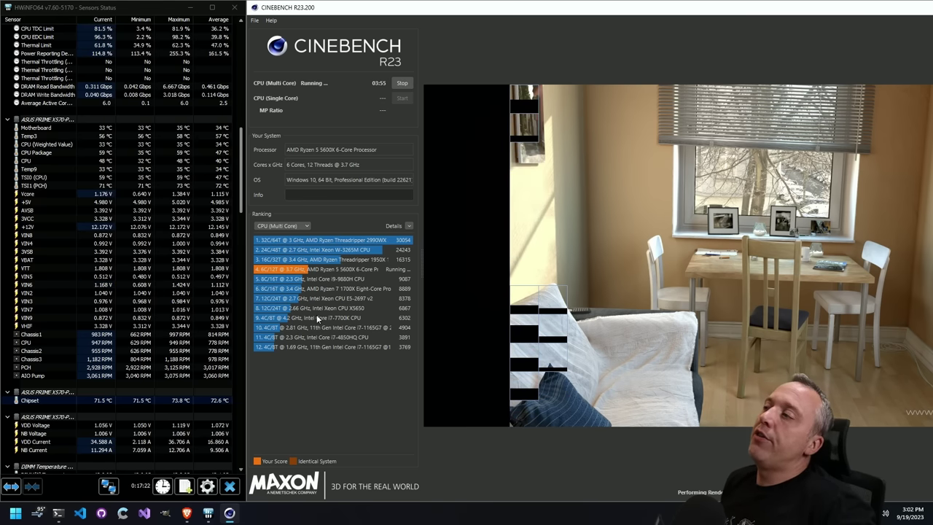
{"action": "mouse_move", "coordinate": [317, 314]}
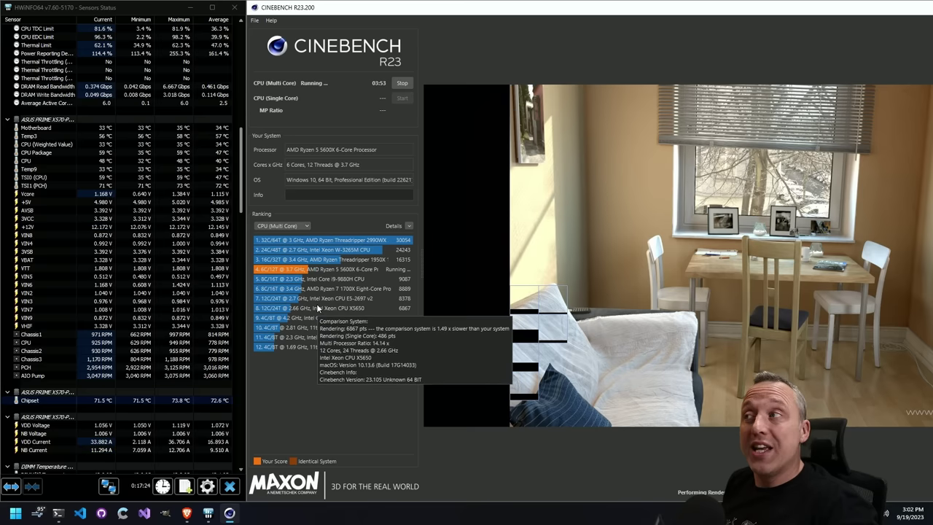
{"action": "mouse_move", "coordinate": [326, 290]}
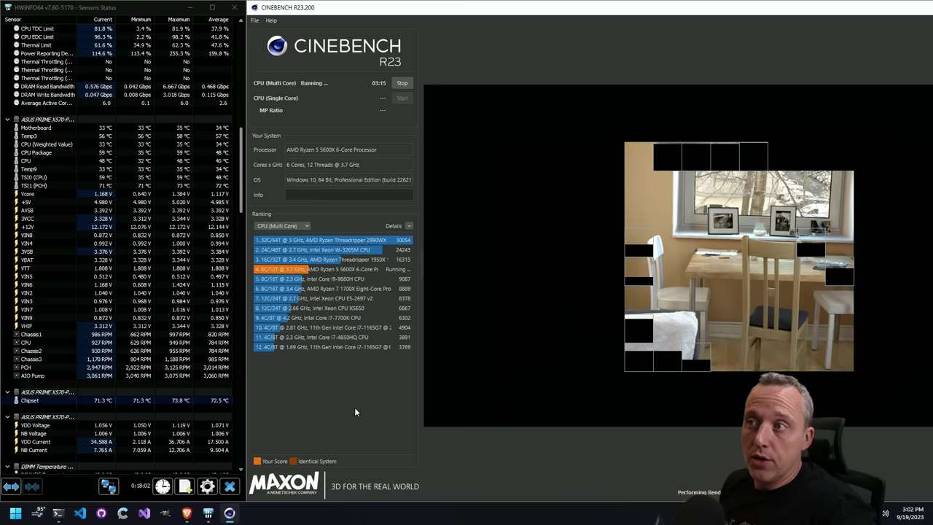
- Widen the sensor name column to identify the drives and check the SPCC M.2 and WD_BLACK SN850X temperatures
{"action": "scroll", "coordinate": [203, 412], "scroll_direction": "down", "scroll_amount": 18}
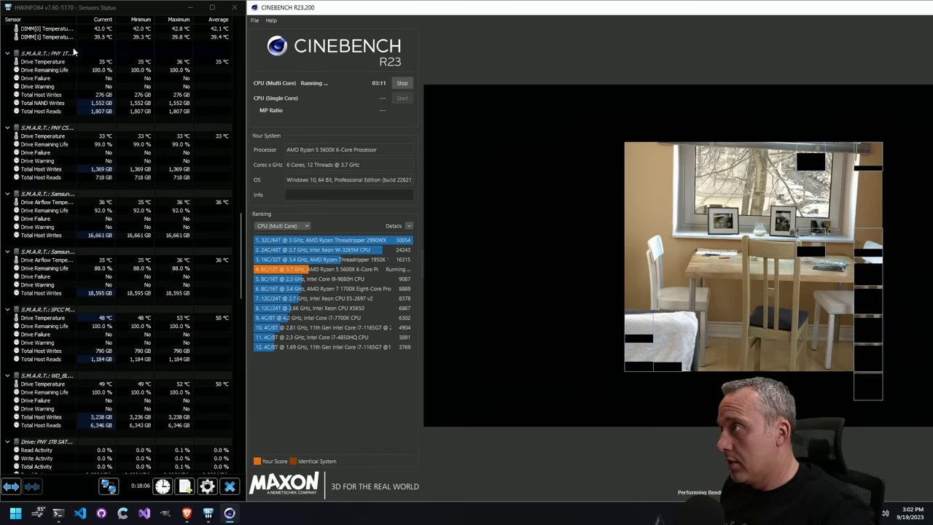
{"action": "left_click_drag", "start_coordinate": [79, 18], "coordinate": [161, 30]}
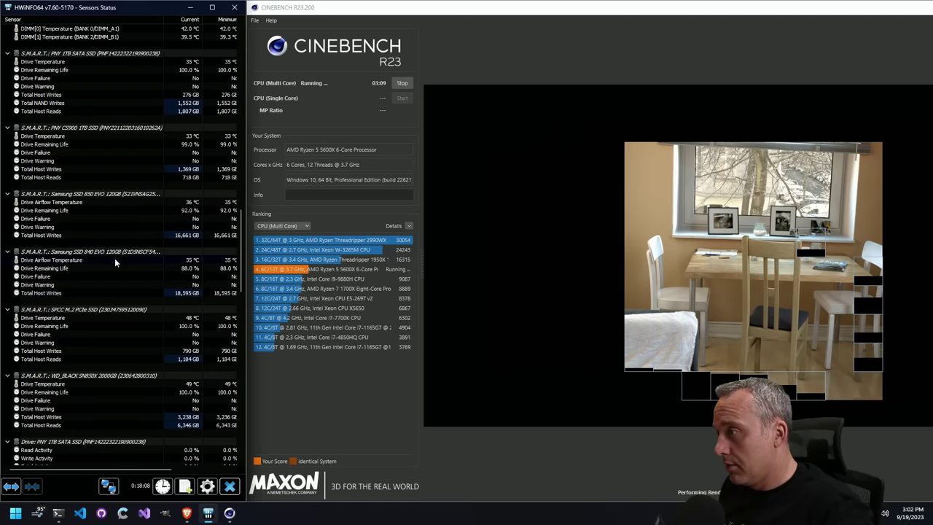
{"action": "scroll", "coordinate": [118, 326], "scroll_direction": "down", "scroll_amount": 2}
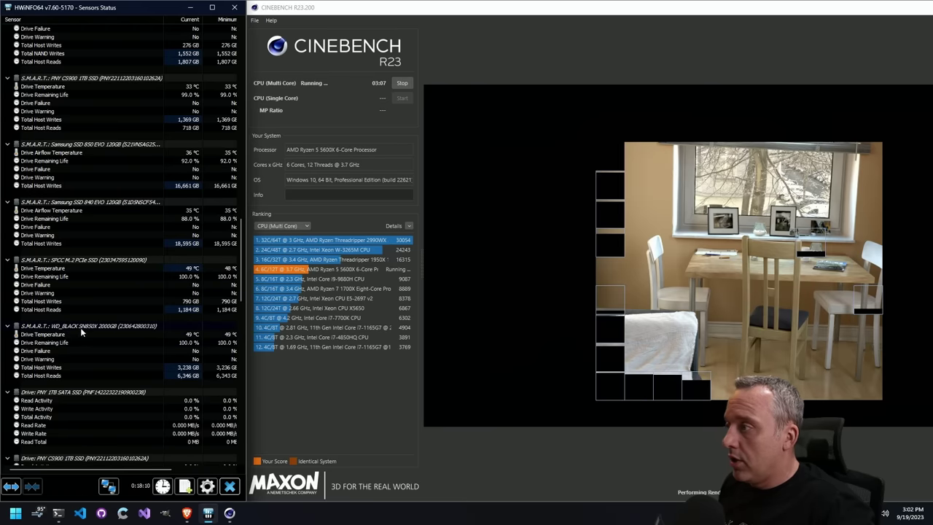
{"action": "mouse_move", "coordinate": [63, 332]}
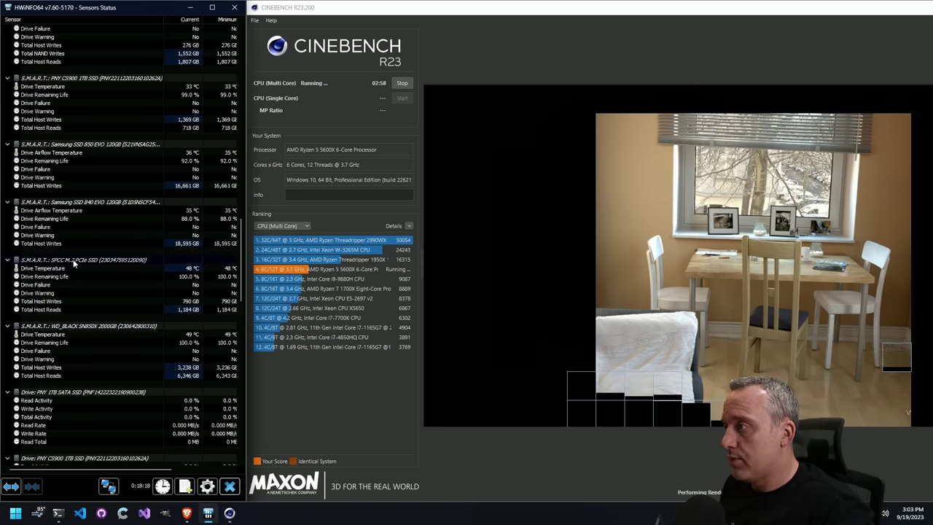
{"action": "mouse_move", "coordinate": [84, 264]}
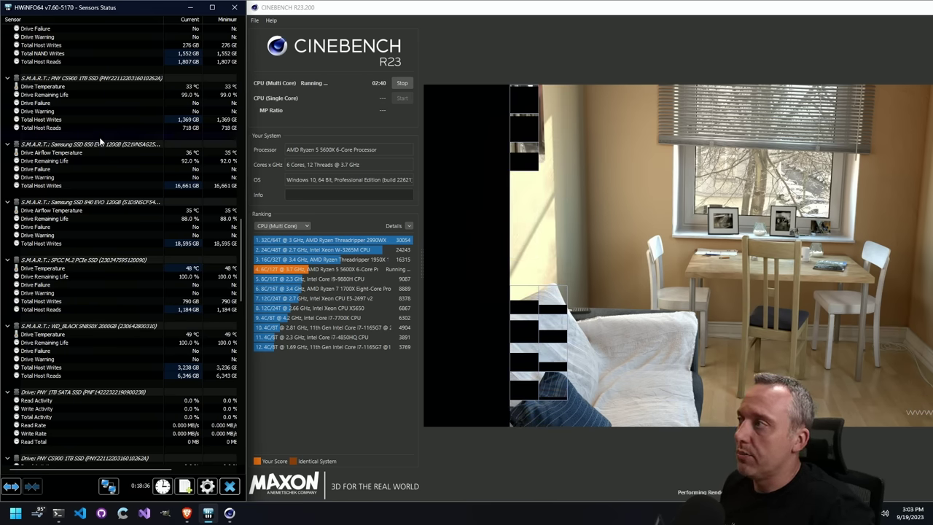
- Examine the DIMM, chipset and Ryzen 5 5600X temperatures and the thermal throttling sensors under load
{"action": "scroll", "coordinate": [110, 144], "scroll_direction": "up", "scroll_amount": 3}
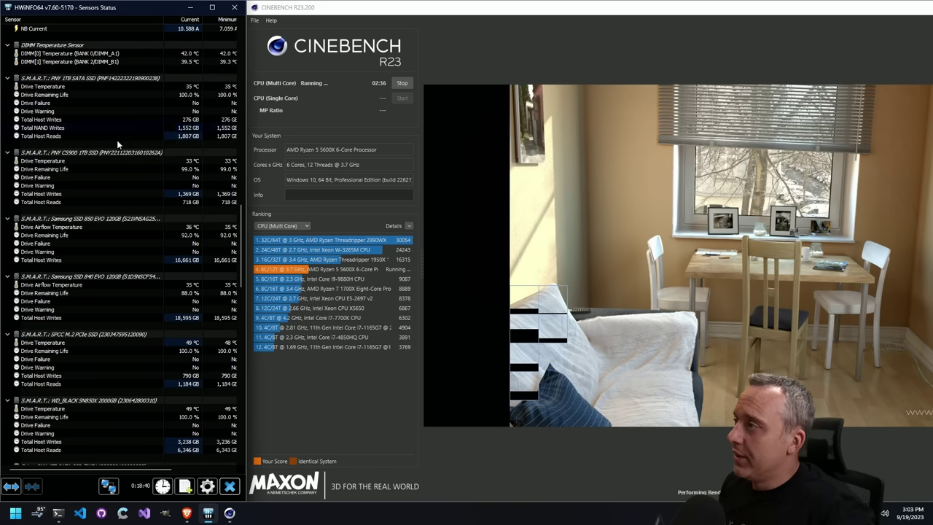
{"action": "scroll", "coordinate": [139, 175], "scroll_direction": "up", "scroll_amount": 10}
{"action": "scroll", "coordinate": [155, 211], "scroll_direction": "down", "scroll_amount": 4}
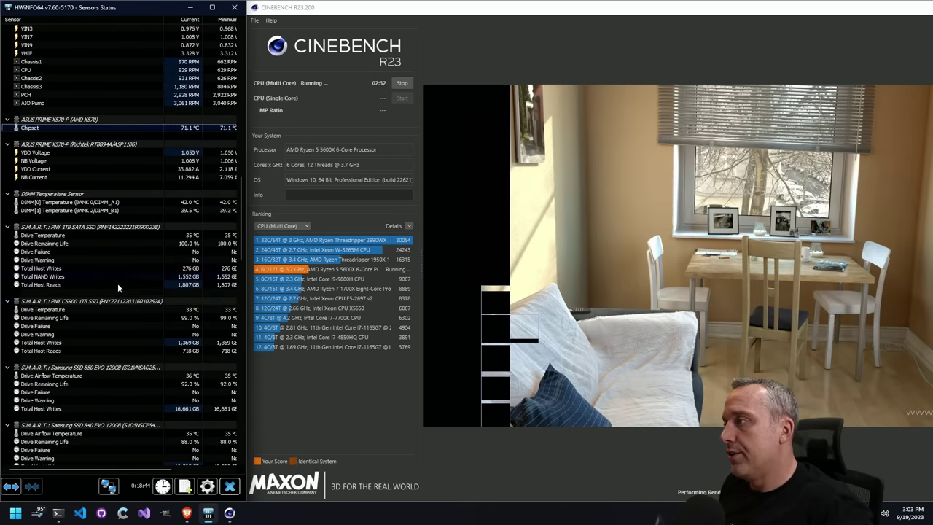
{"action": "scroll", "coordinate": [110, 243], "scroll_direction": "up", "scroll_amount": 20}
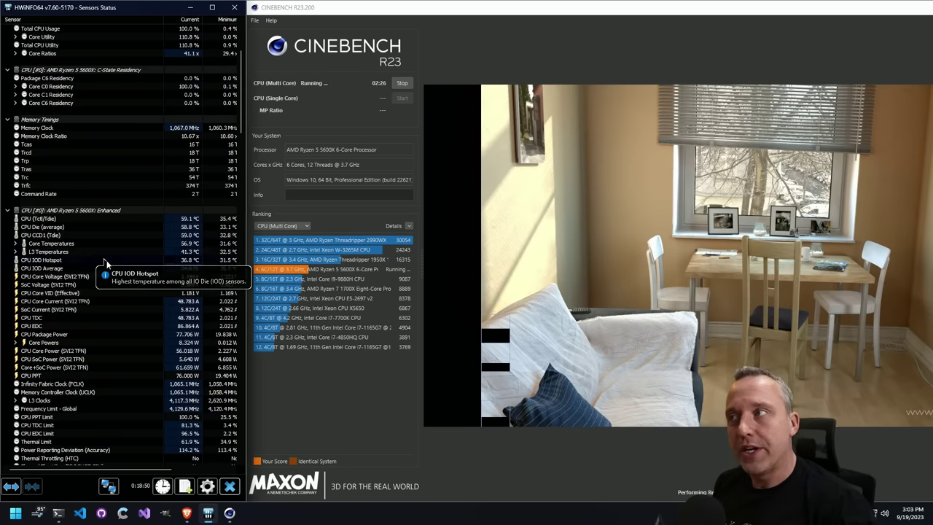
{"action": "scroll", "coordinate": [100, 267], "scroll_direction": "up", "scroll_amount": 3}
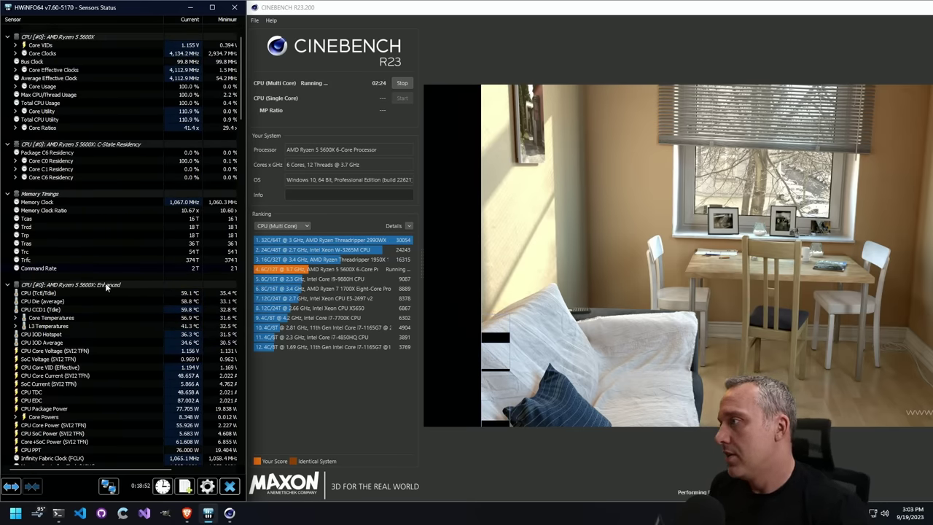
{"action": "scroll", "coordinate": [149, 321], "scroll_direction": "down", "scroll_amount": 1}
{"action": "mouse_move", "coordinate": [148, 322]}
{"action": "scroll", "coordinate": [147, 321], "scroll_direction": "down", "scroll_amount": 12}
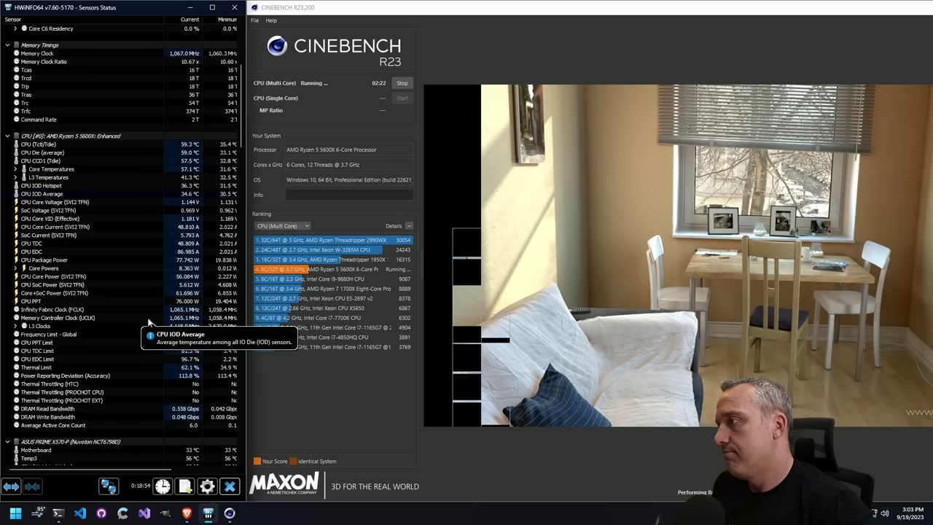
{"action": "scroll", "coordinate": [147, 314], "scroll_direction": "up", "scroll_amount": 1}
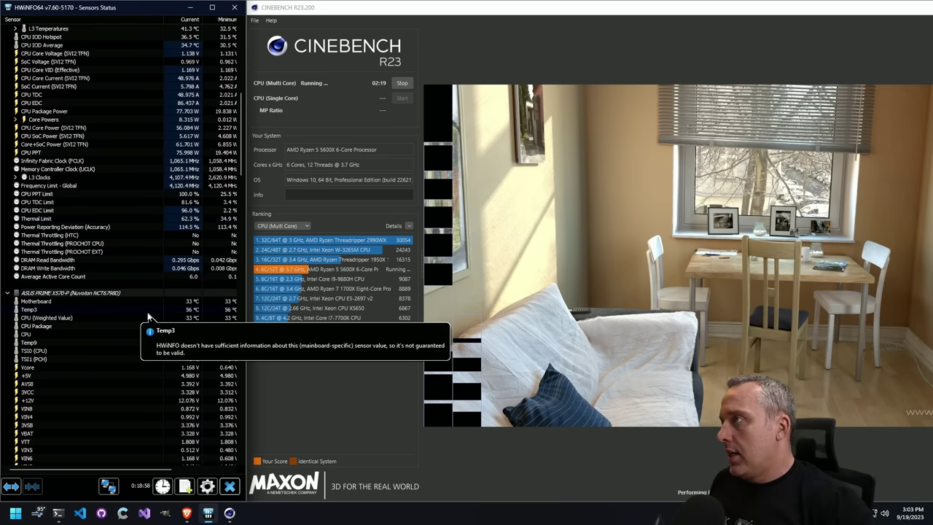
{"action": "scroll", "coordinate": [152, 356], "scroll_direction": "up", "scroll_amount": 1}
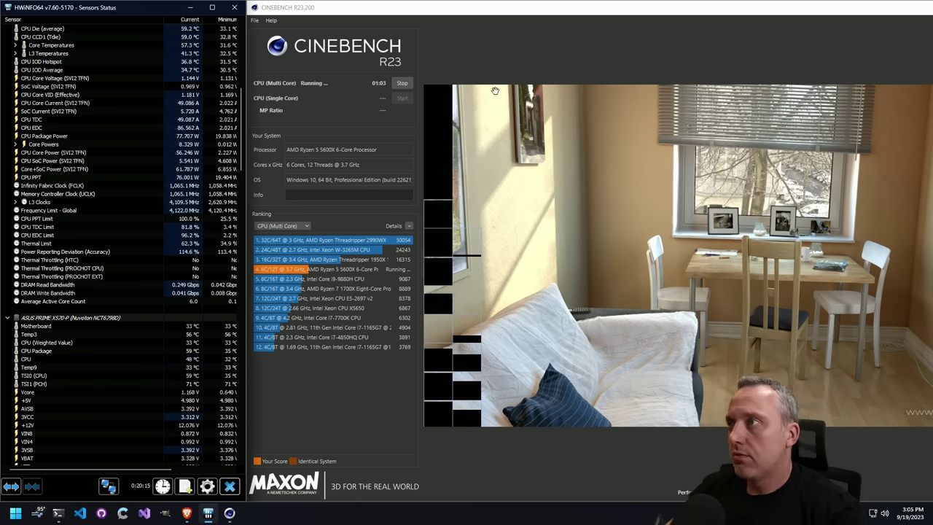
- Stop the multi-core benchmark and close Cinebench, the PowerShell terminal and the HWiNFO64 sensor window
{"action": "left_click", "coordinate": [401, 82]}
{"action": "right_click", "coordinate": [487, 8]}
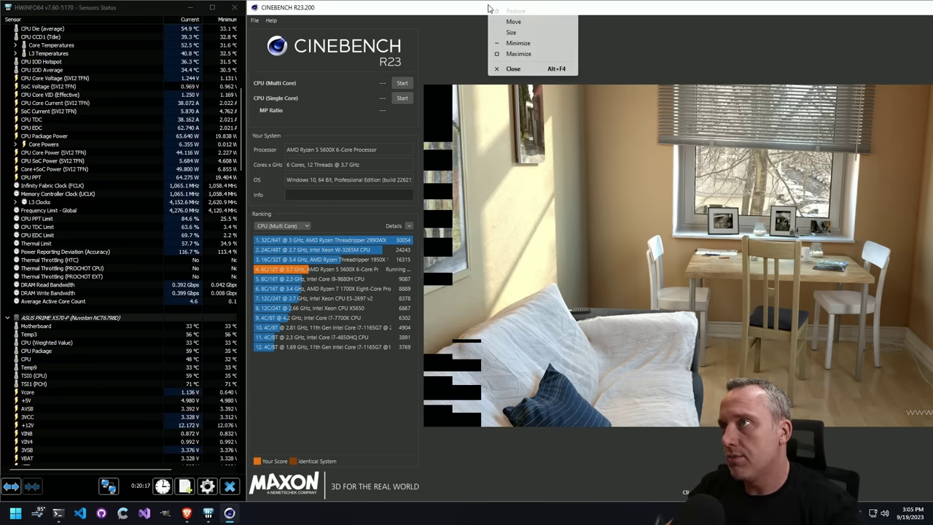
{"action": "left_click", "coordinate": [526, 69]}
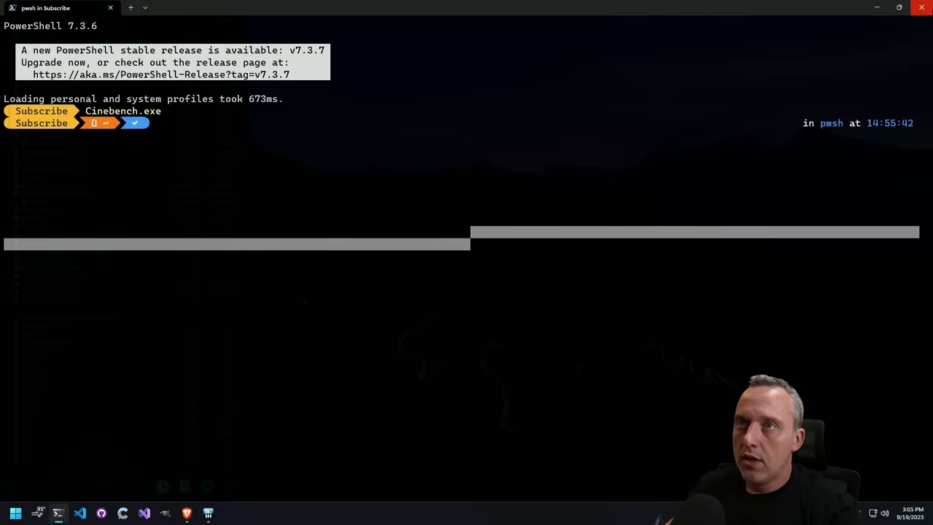
{"action": "left_click", "coordinate": [922, 8]}
{"action": "left_click", "coordinate": [234, 7]}
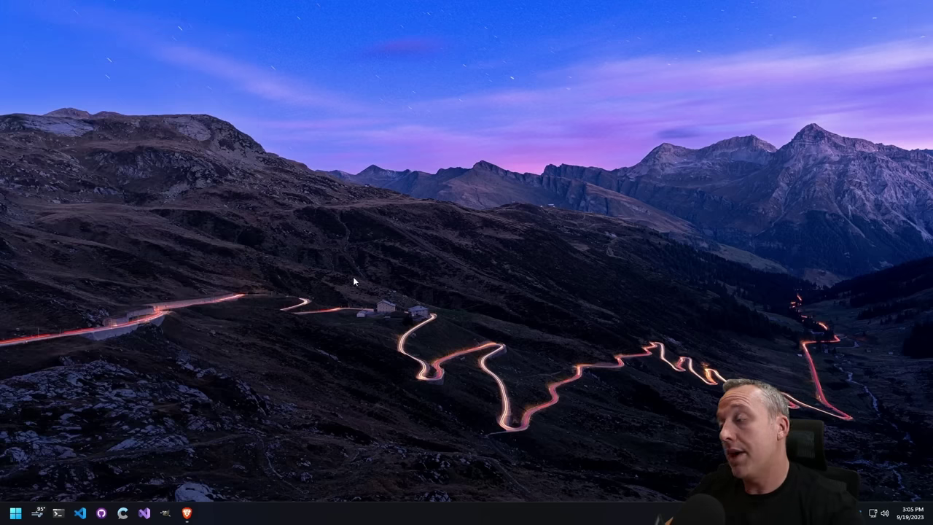
- Restart the PC into the UEFI BIOS and open its boot menu
{"action": "right_click", "coordinate": [187, 513]}
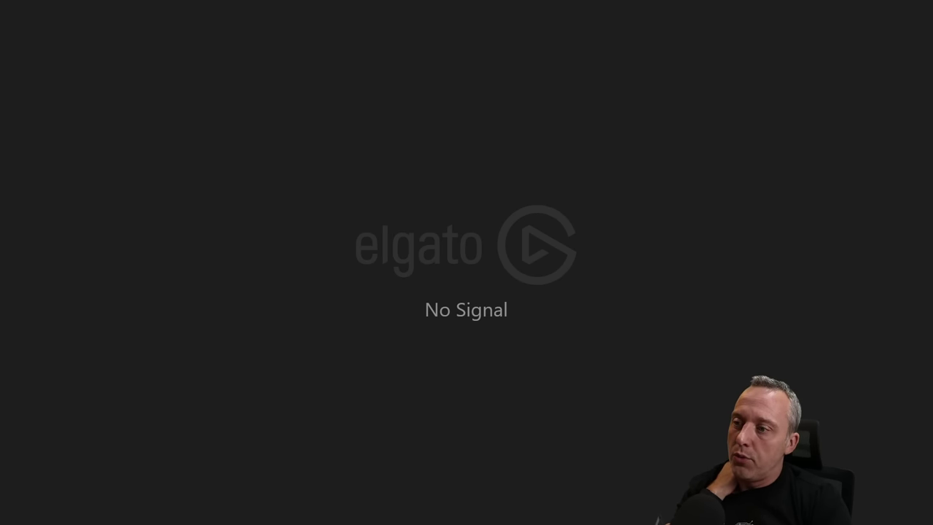
{"action": "key", "text": "Up"}
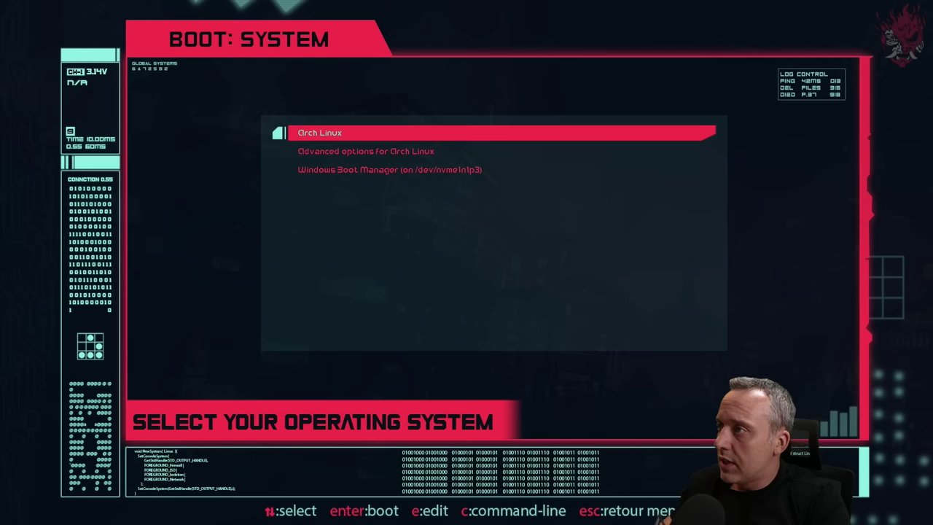
{"action": "key", "text": "Return"}
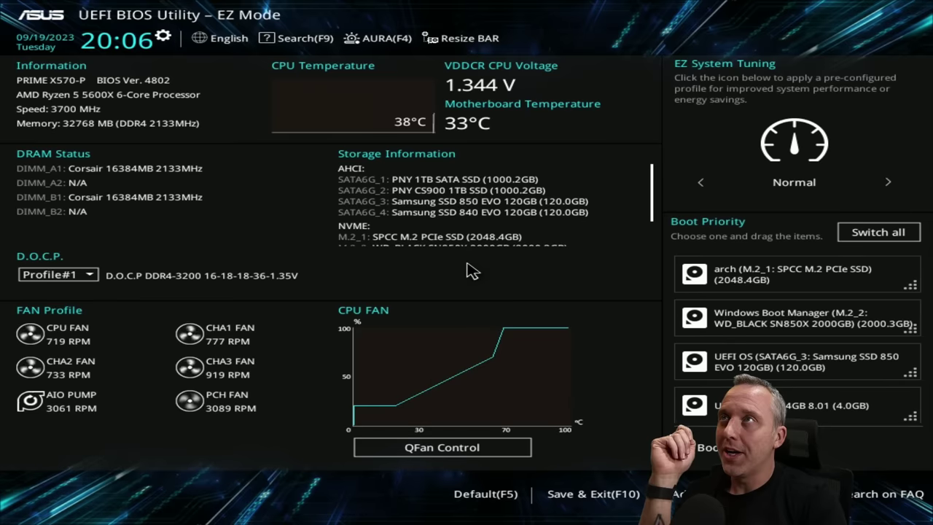
{"action": "key", "text": "F8"}
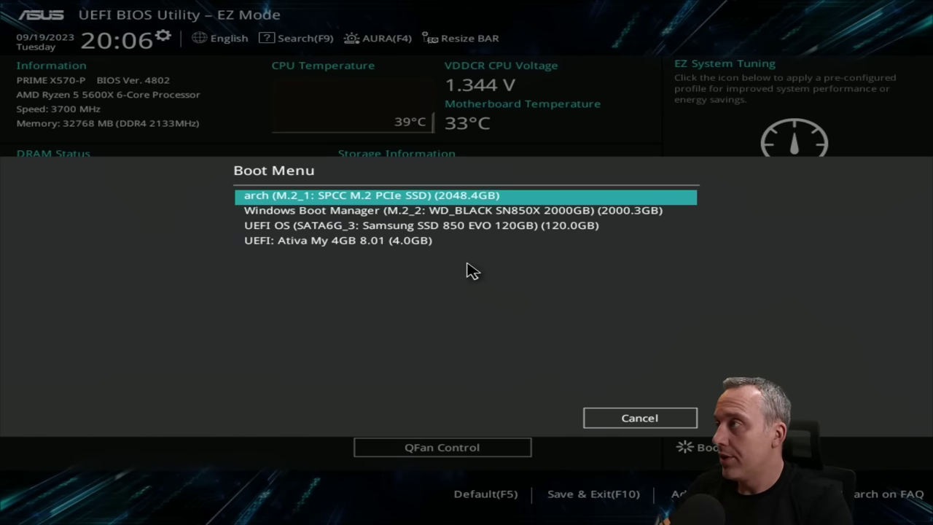
- Boot the PC from the UEFI OS entry on the Samsung SSD 850 EVO 120GB drive
{"action": "key", "text": "Down"}
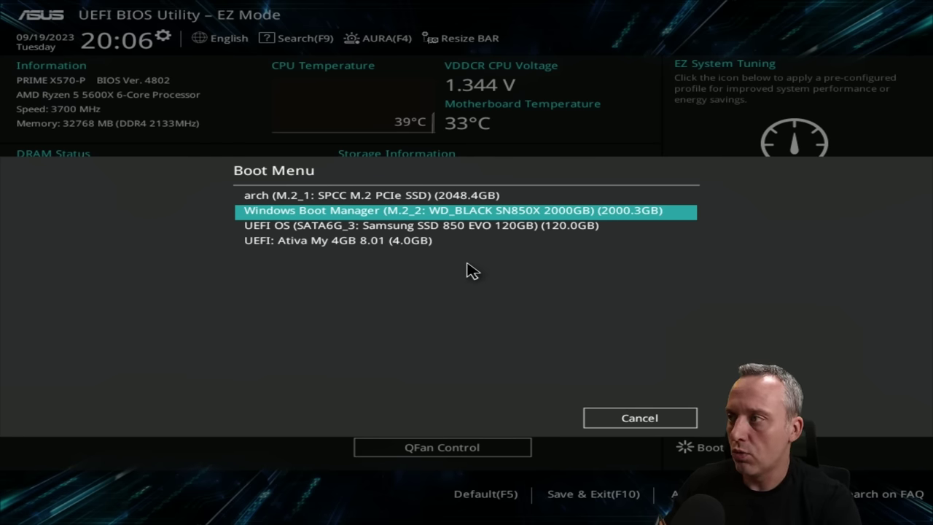
{"action": "key", "text": "Down"}
{"action": "key", "text": "Down"}
{"action": "key", "text": "Up"}
{"action": "key", "text": "Up"}
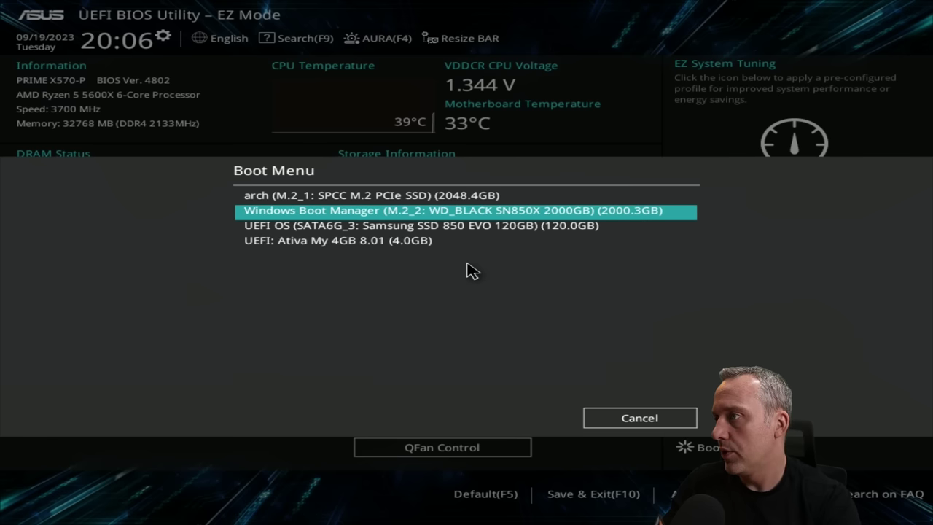
{"action": "key", "text": "Down"}
{"action": "key", "text": "Return"}
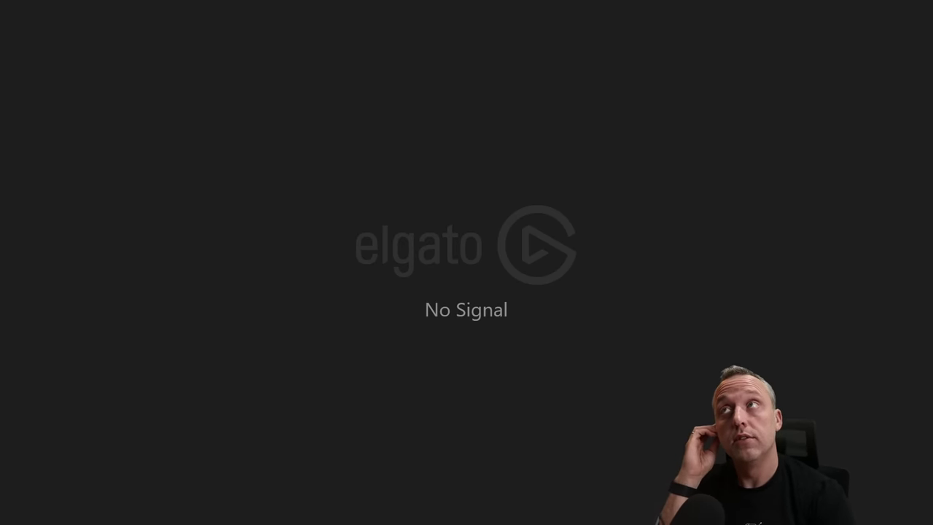
- Find Parted Magic 2021.02.28.iso in the Ventoy list and boot it with the default settings that run from RAM
{"action": "key", "text": "Down"}
{"action": "key", "text": "Down"}
{"action": "key", "text": "Down"}
{"action": "key", "text": "Down"}
{"action": "key", "text": "Down"}
{"action": "key", "text": "Down"}
{"action": "key", "text": "Down"}
{"action": "key", "text": "Down"}
{"action": "key", "text": "Down"}
{"action": "key", "text": "Down"}
{"action": "key", "text": "Down"}
{"action": "key", "text": "Down"}
{"action": "key", "text": "Down"}
{"action": "key", "text": "Down"}
{"action": "key", "text": "Down"}
{"action": "key", "text": "Down"}
{"action": "key", "text": "Down"}
{"action": "key", "text": "Down"}
{"action": "key", "text": "Down"}
{"action": "key", "text": "Down"}
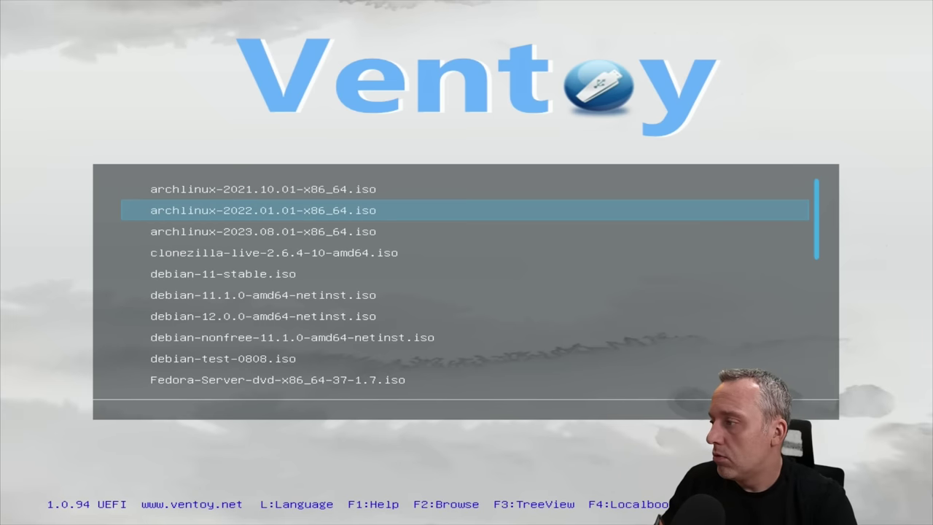
{"action": "key", "text": "Up"}
{"action": "key", "text": "Up"}
{"action": "key", "text": "Up"}
{"action": "key", "text": "Up"}
{"action": "key", "text": "Up"}
{"action": "key", "text": "Up"}
{"action": "key", "text": "Up"}
{"action": "key", "text": "Up"}
{"action": "key", "text": "Up"}
{"action": "key", "text": "Up"}
{"action": "key", "text": "Up"}
{"action": "key", "text": "Up"}
{"action": "key", "text": "Up"}
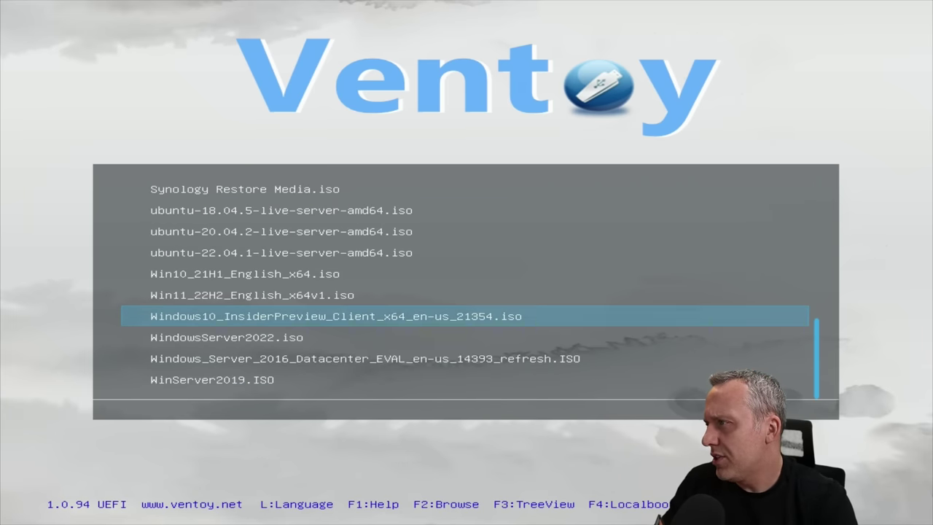
{"action": "key", "text": "Down"}
{"action": "key", "text": "Down"}
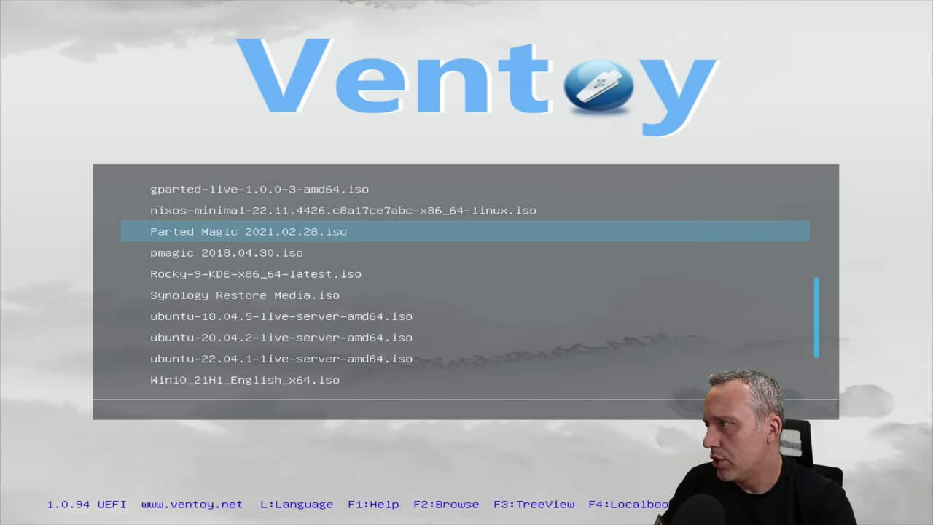
{"action": "key", "text": "Return"}
{"action": "key", "text": "Return"}
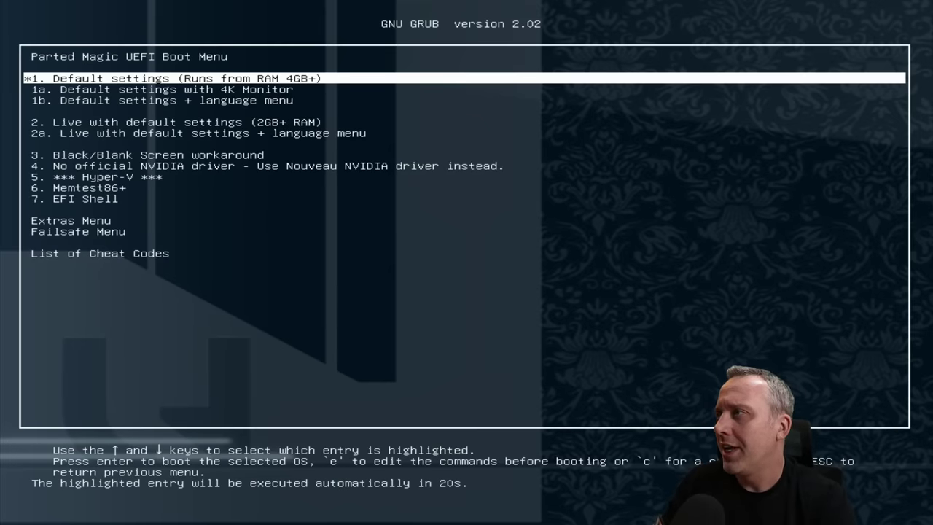
{"action": "key", "text": "Return"}
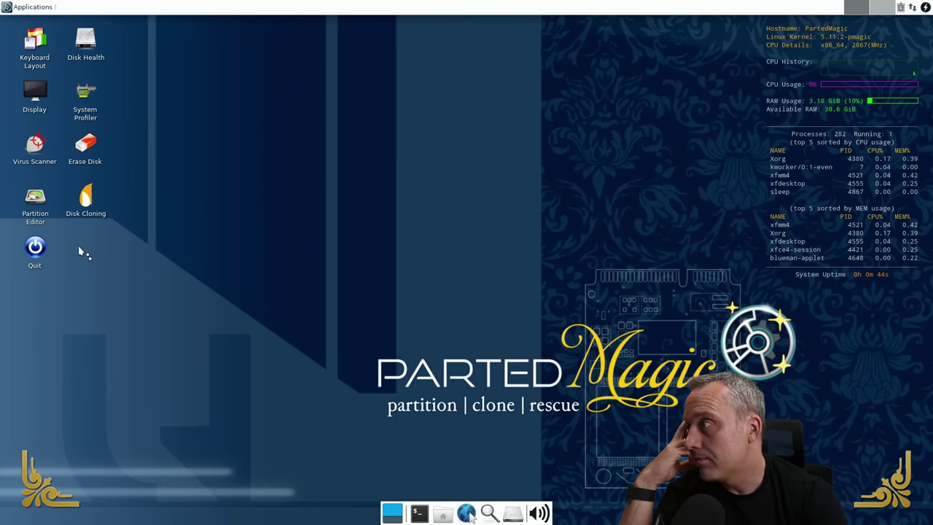
- Look for a memory testing tool among the accessories and search the applications for memtest, clearing the search again
{"action": "left_click", "coordinate": [24, 8]}
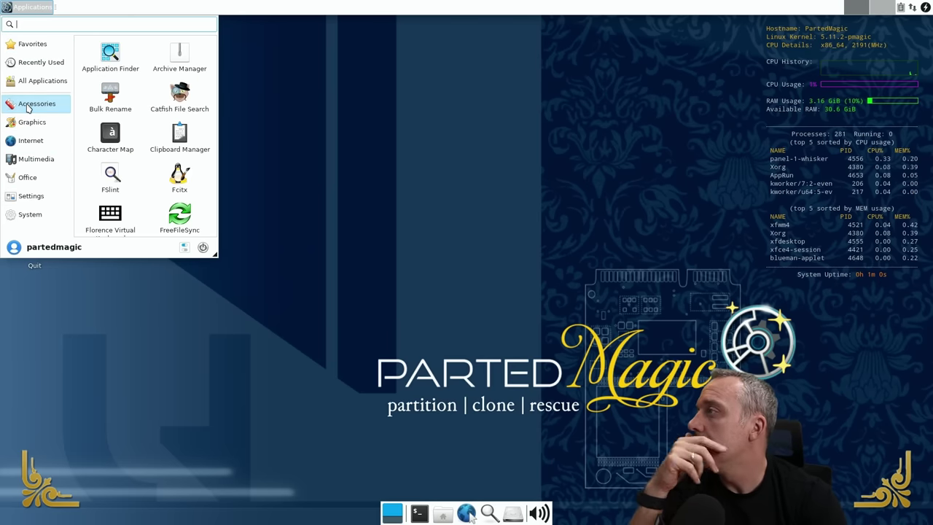
{"action": "scroll", "coordinate": [157, 138], "scroll_direction": "down", "scroll_amount": 5}
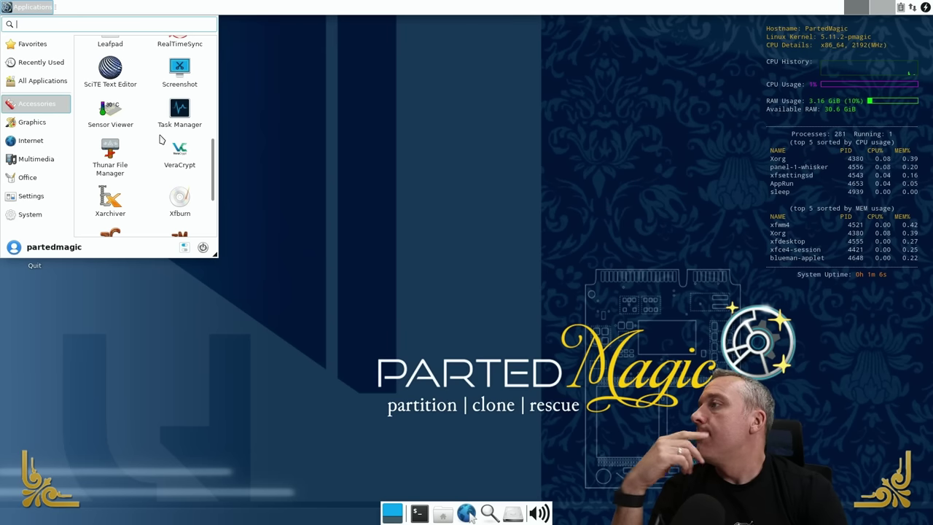
{"action": "scroll", "coordinate": [160, 138], "scroll_direction": "down", "scroll_amount": 3}
{"action": "scroll", "coordinate": [154, 140], "scroll_direction": "up", "scroll_amount": 5}
{"action": "scroll", "coordinate": [153, 140], "scroll_direction": "up", "scroll_amount": 3}
{"action": "type", "text": "m"}
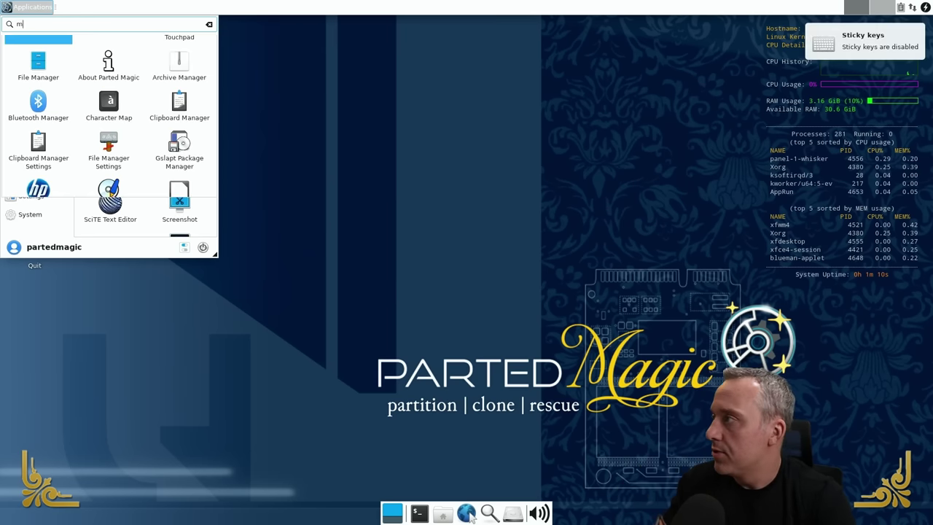
{"action": "type", "text": "emtest"}
{"action": "key", "text": "BackSpace"}
{"action": "key", "text": "BackSpace"}
{"action": "key", "text": "BackSpace"}
{"action": "key", "text": "BackSpace"}
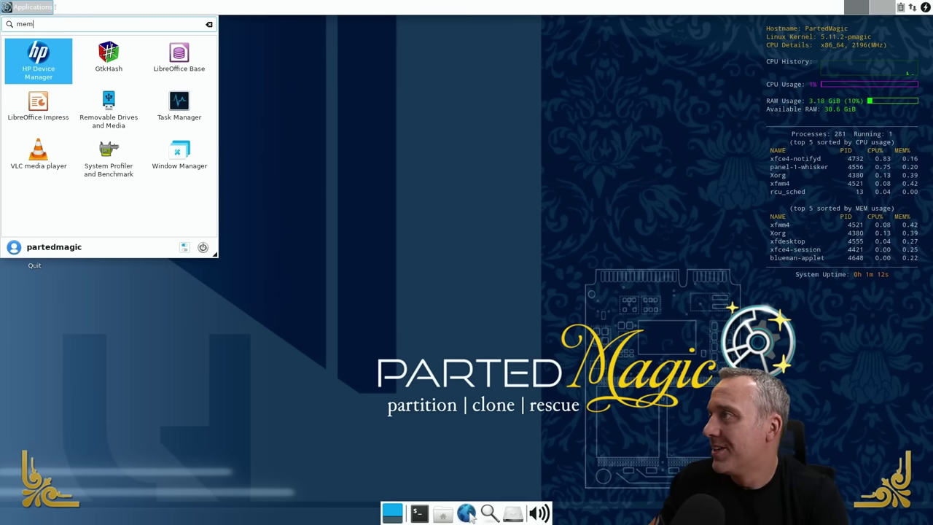
{"action": "key", "text": "BackSpace"}
{"action": "key", "text": "BackSpace"}
{"action": "key", "text": "BackSpace"}
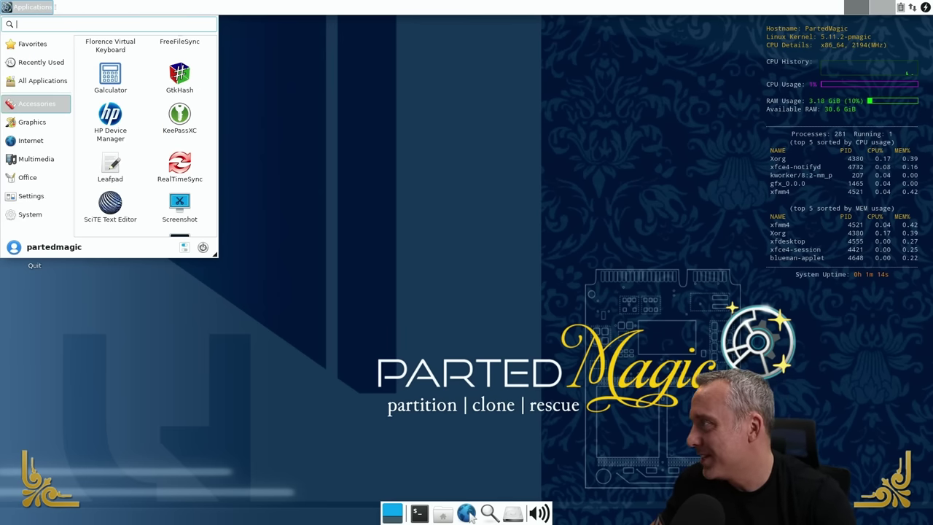
- Browse the accessories, settings and system application categories and launch System Stability Tester
{"action": "mouse_move", "coordinate": [45, 104]}
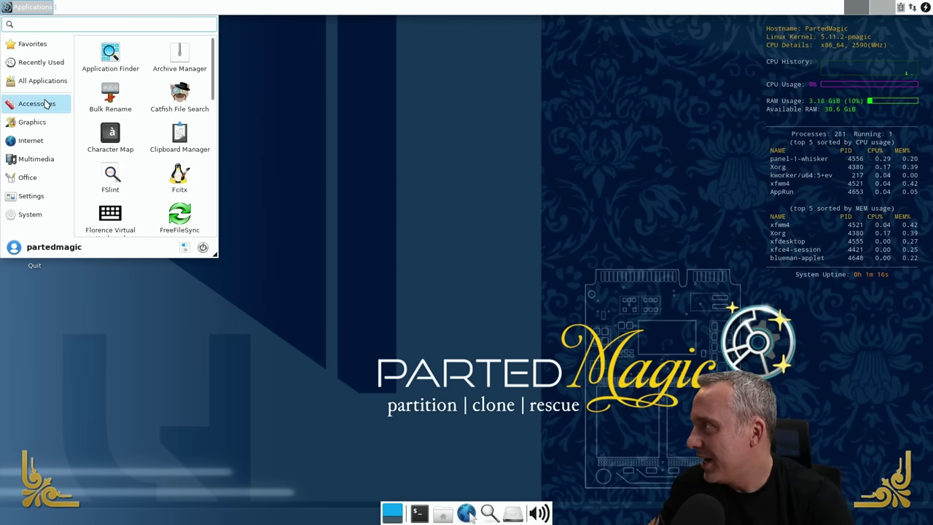
{"action": "scroll", "coordinate": [168, 131], "scroll_direction": "down", "scroll_amount": 5}
{"action": "scroll", "coordinate": [164, 160], "scroll_direction": "down", "scroll_amount": 3}
{"action": "mouse_move", "coordinate": [29, 197]}
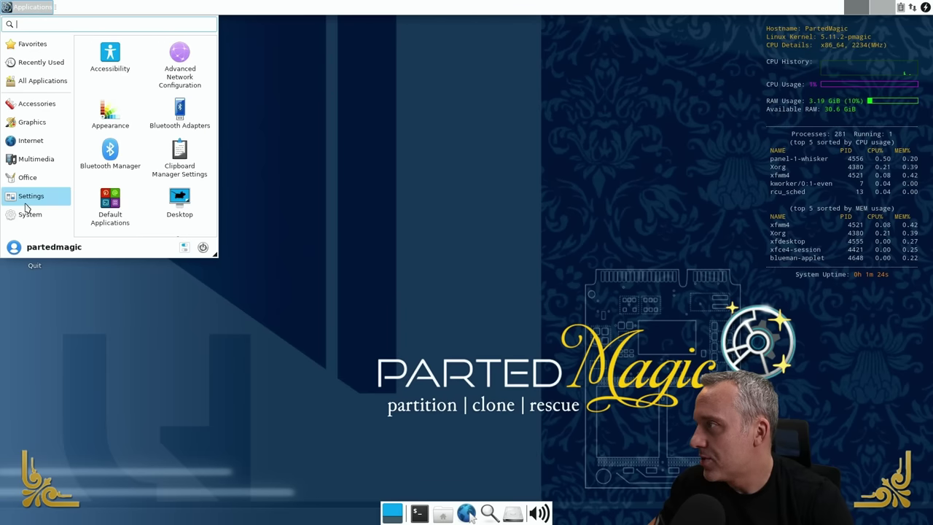
{"action": "scroll", "coordinate": [166, 192], "scroll_direction": "down", "scroll_amount": 5}
{"action": "mouse_move", "coordinate": [29, 215]}
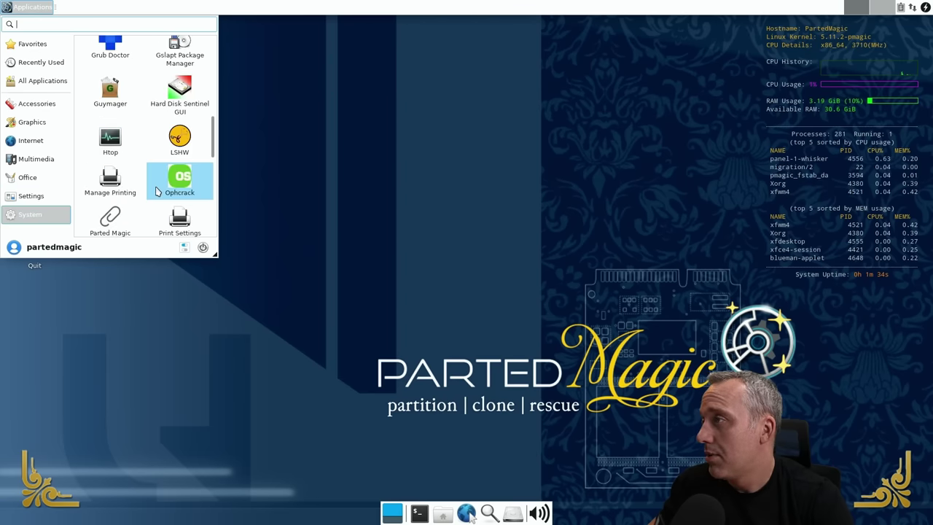
{"action": "scroll", "coordinate": [124, 193], "scroll_direction": "down", "scroll_amount": 5}
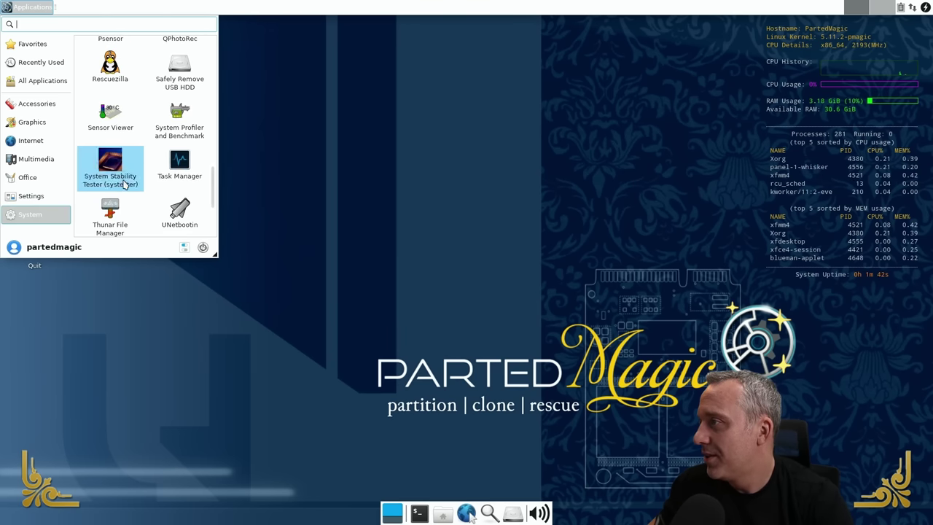
{"action": "scroll", "coordinate": [124, 182], "scroll_direction": "down", "scroll_amount": 3}
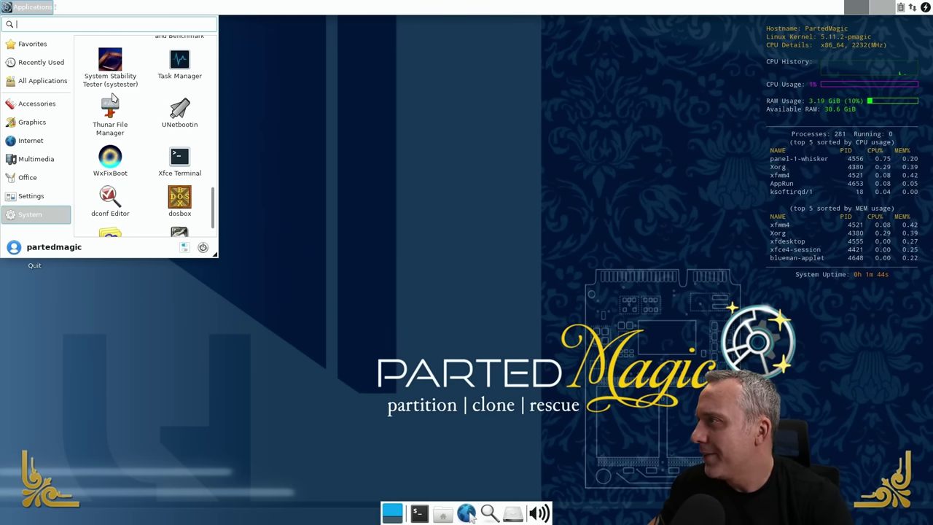
{"action": "left_click", "coordinate": [113, 69]}
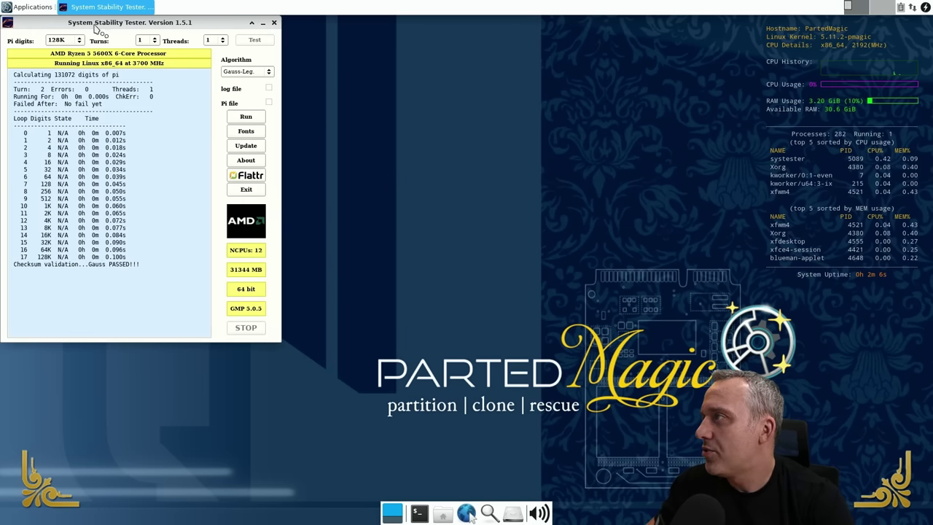
- Reposition the System Stability Tester window and set the test to 8 threads and 5 turns
{"action": "left_click_drag", "start_coordinate": [100, 22], "coordinate": [418, 59]}
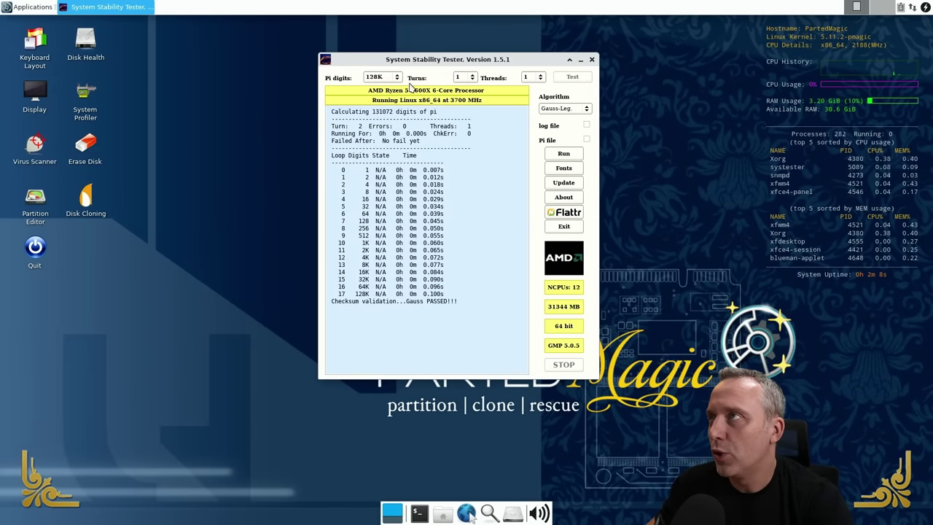
{"action": "left_click_drag", "start_coordinate": [409, 59], "coordinate": [255, 48]}
{"action": "left_click", "coordinate": [385, 66]}
{"action": "left_click", "coordinate": [381, 115]}
{"action": "left_click", "coordinate": [380, 66]}
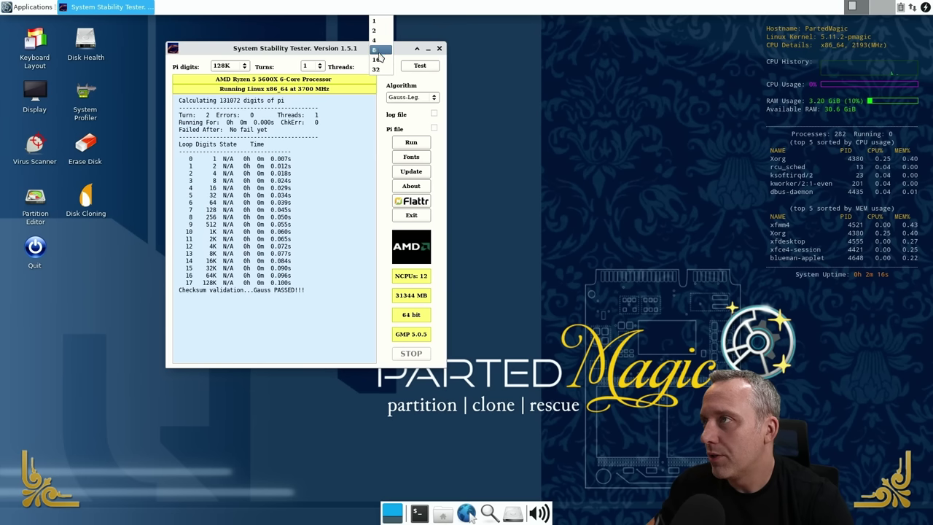
{"action": "left_click", "coordinate": [375, 51]}
{"action": "scroll", "coordinate": [309, 66], "scroll_direction": "up", "scroll_amount": 4}
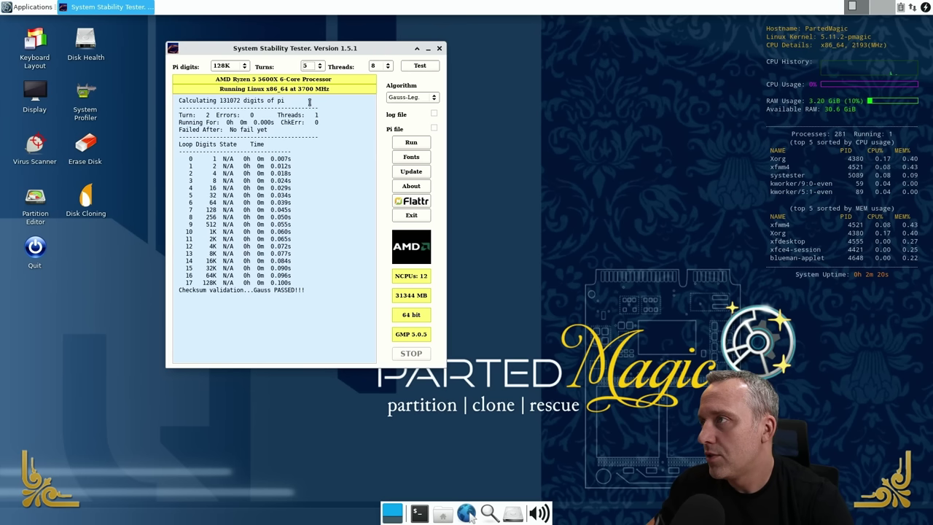
- Run the pi calculation with the Borwein algorithm and close System Stability Tester
{"action": "left_click", "coordinate": [430, 66]}
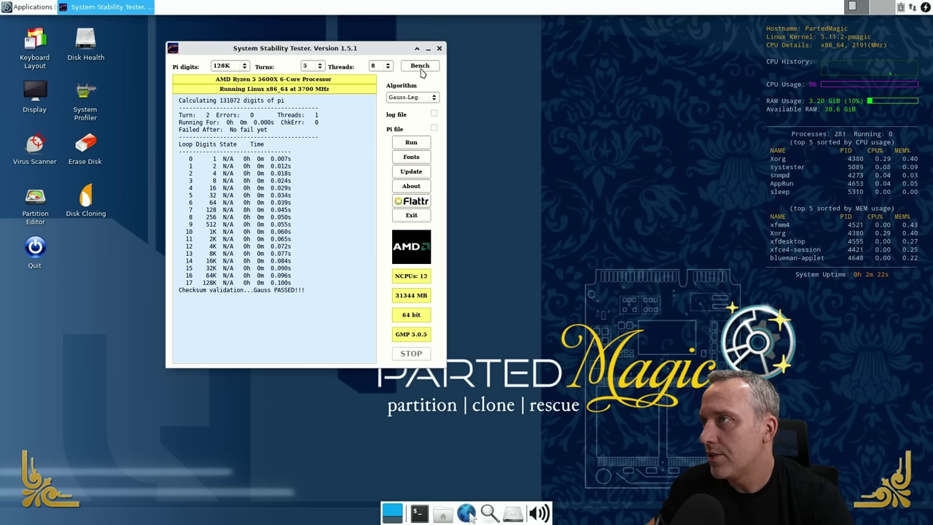
{"action": "left_click", "coordinate": [420, 67]}
{"action": "left_click", "coordinate": [421, 101]}
{"action": "left_click", "coordinate": [410, 100]}
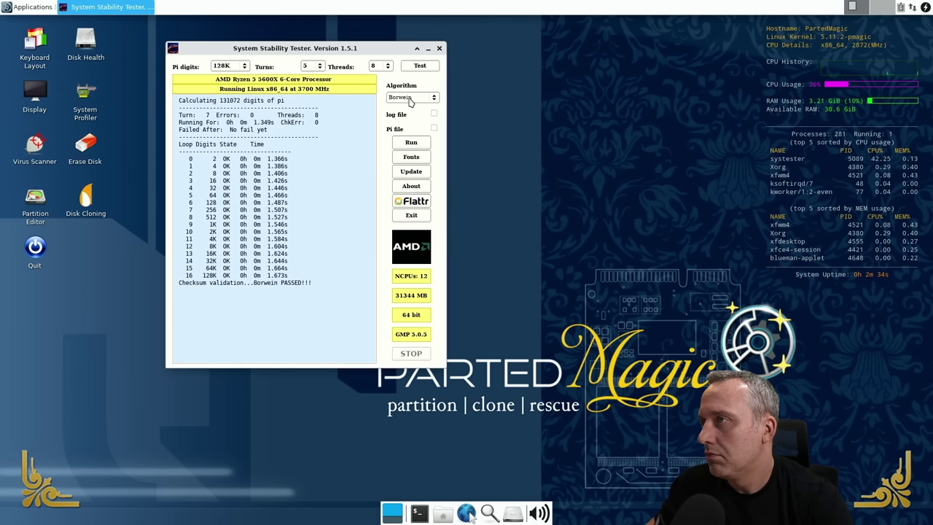
{"action": "left_click", "coordinate": [410, 142]}
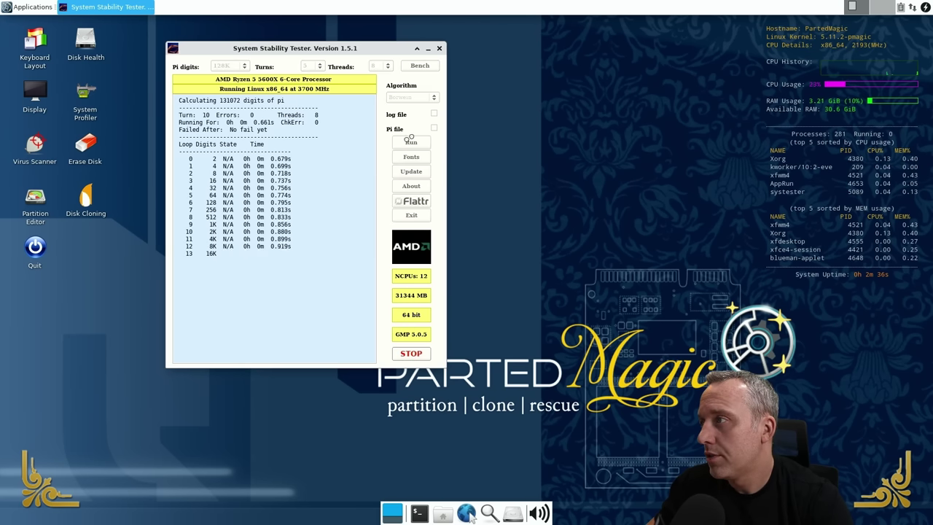
{"action": "left_click", "coordinate": [439, 49]}
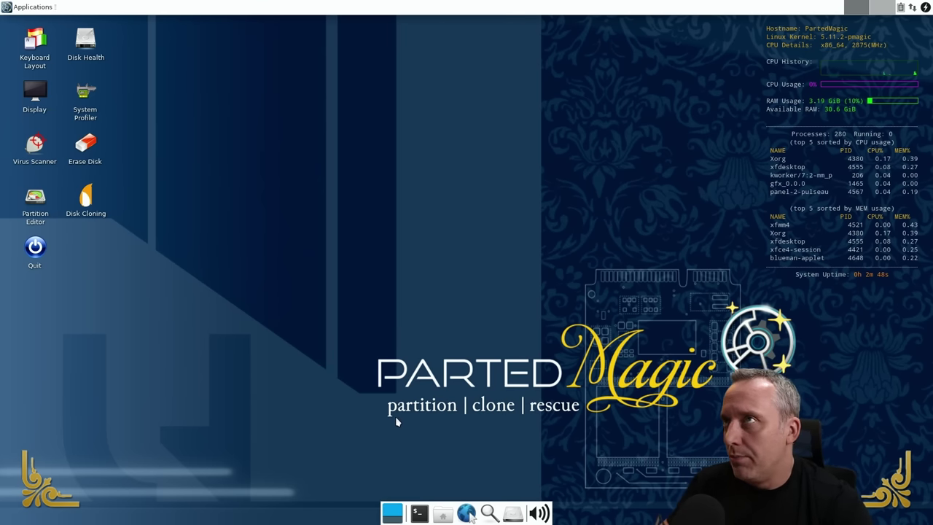
- Close the file manager, open the MemTest86 download page in Firefox and look through its download options and older versions
{"action": "left_click", "coordinate": [443, 514]}
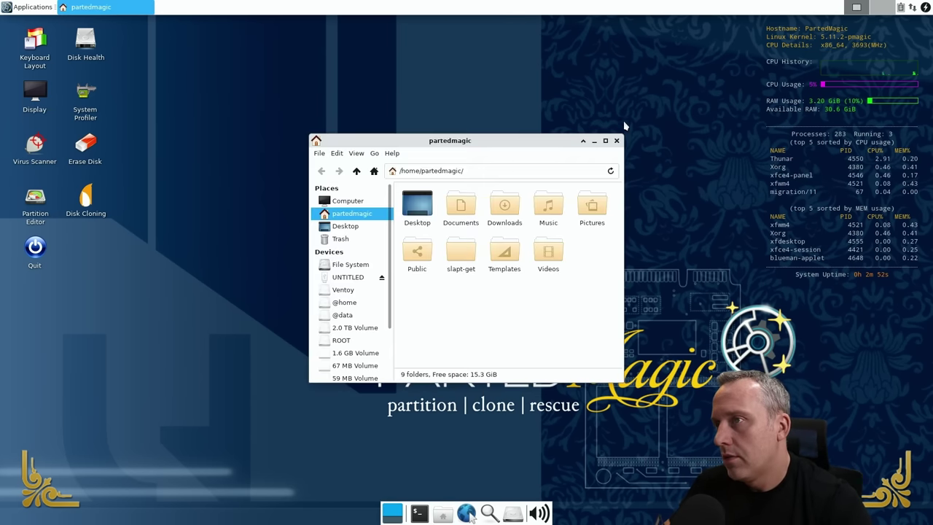
{"action": "left_click", "coordinate": [617, 141]}
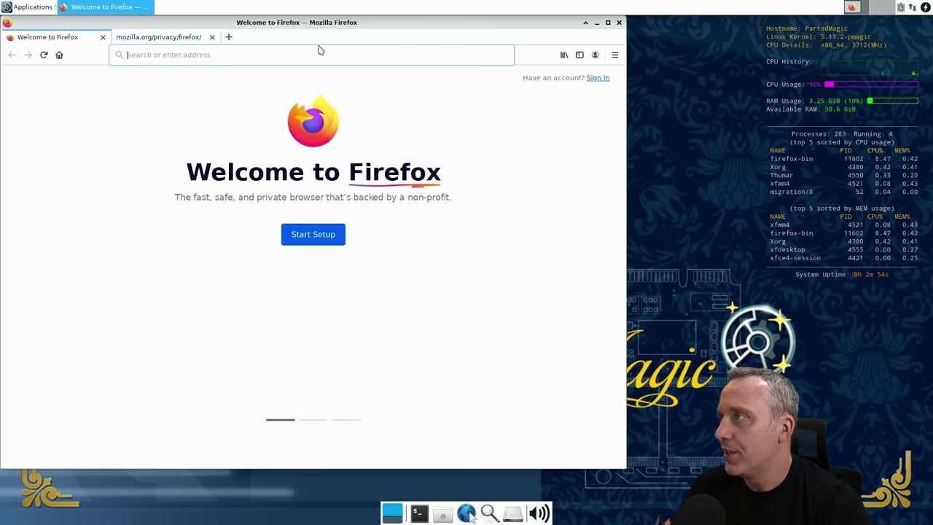
{"action": "left_click", "coordinate": [167, 52]}
{"action": "type", "text": "download me"}
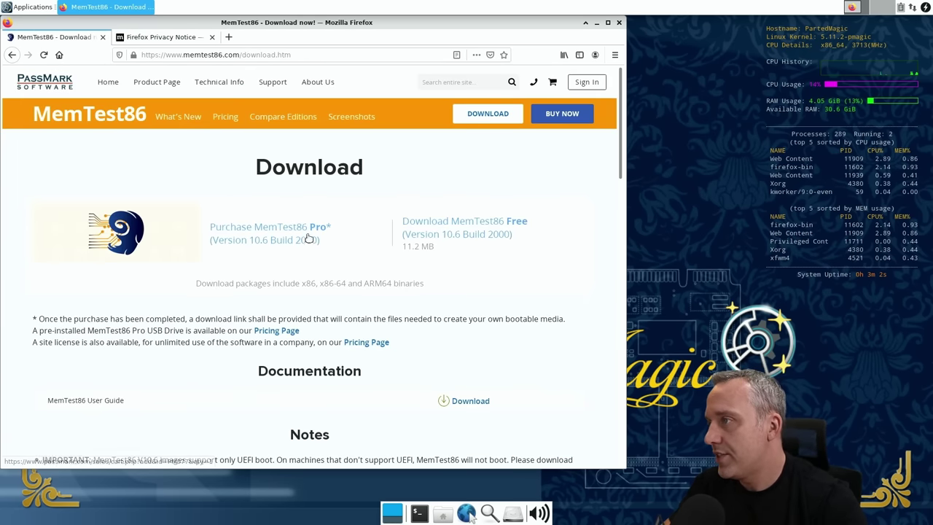
{"action": "scroll", "coordinate": [409, 277], "scroll_direction": "down", "scroll_amount": 4}
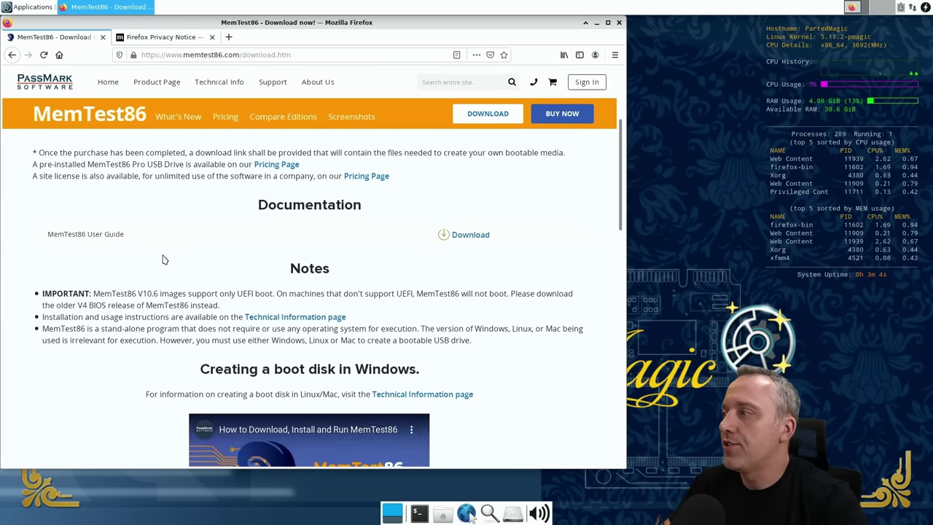
{"action": "scroll", "coordinate": [335, 292], "scroll_direction": "down", "scroll_amount": 14}
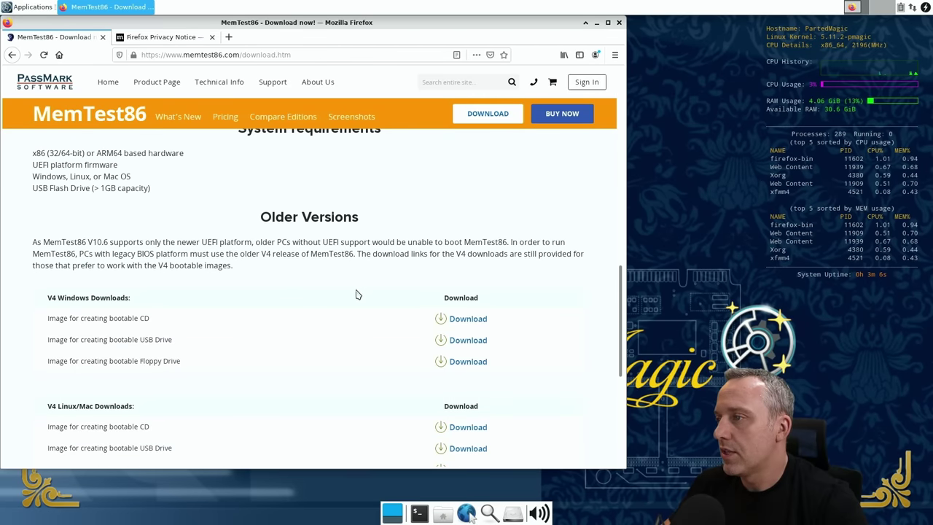
- Download the V4 Linux/Mac image for creating a bootable CD, open it in Archive Manager and copy Memtest86-4.3.7.iso
{"action": "scroll", "coordinate": [157, 334], "scroll_direction": "down", "scroll_amount": 4}
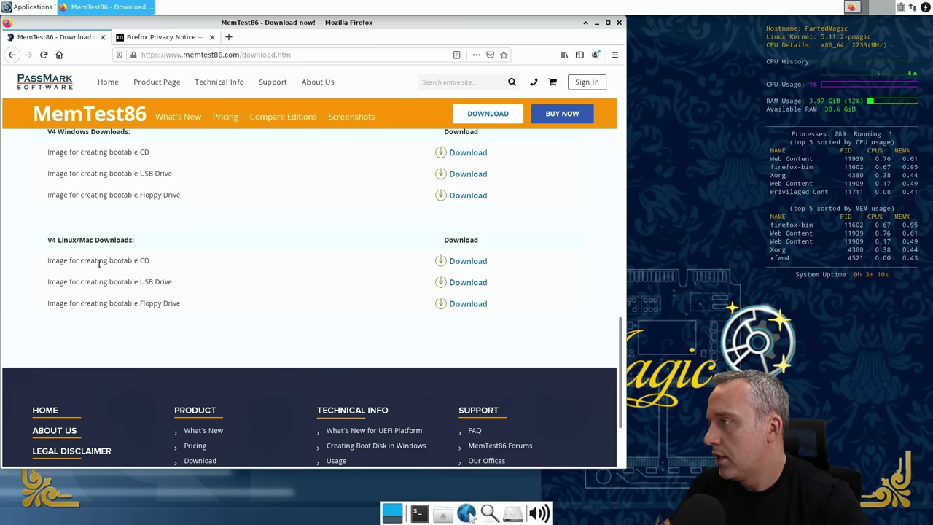
{"action": "left_click", "coordinate": [480, 261]}
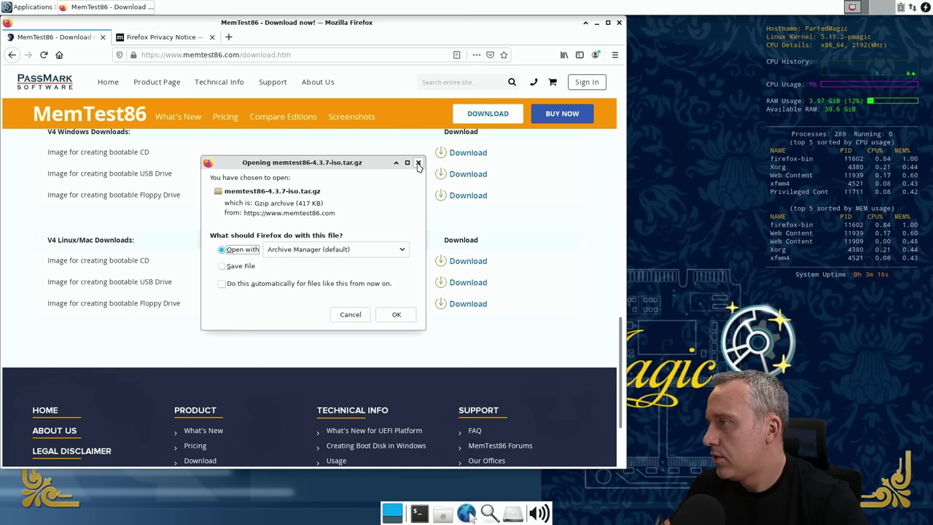
{"action": "left_click", "coordinate": [391, 315]}
{"action": "left_click", "coordinate": [357, 200]}
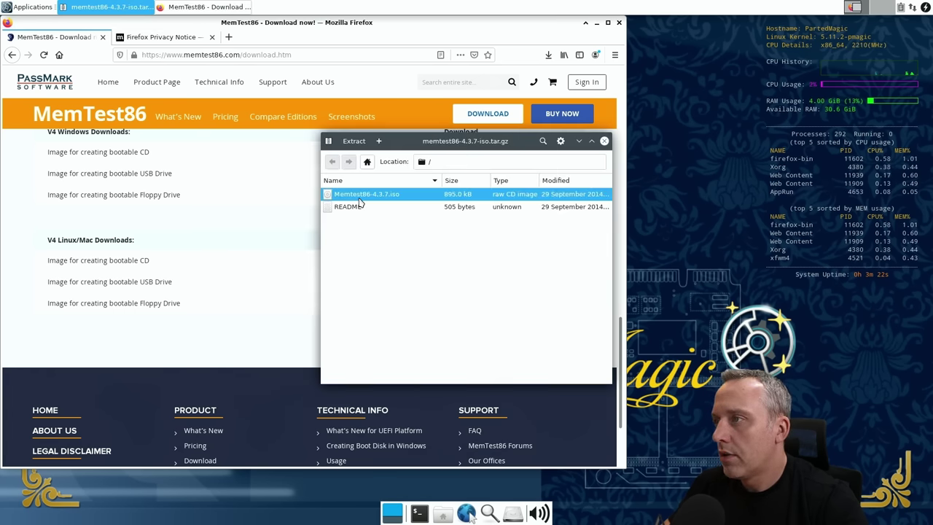
{"action": "right_click", "coordinate": [371, 201]}
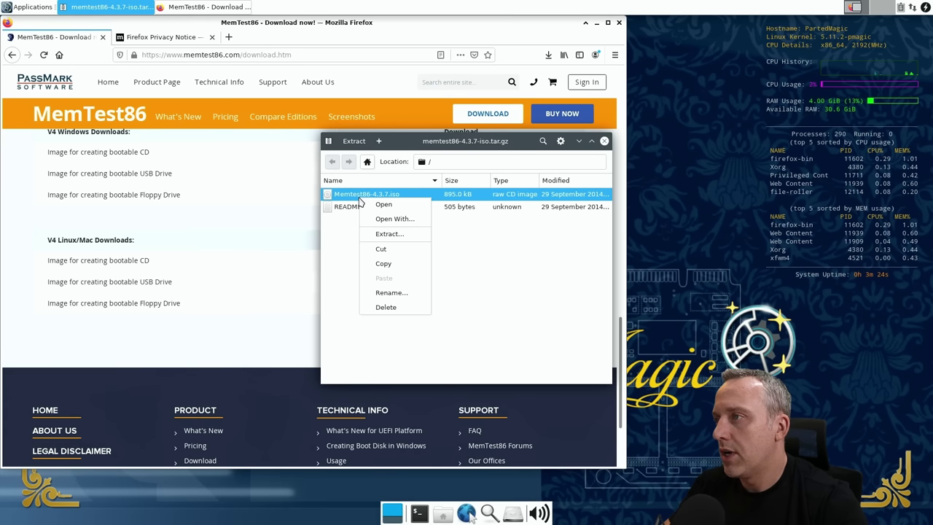
{"action": "left_click", "coordinate": [399, 264]}
- Open the Parted Magic Mount tool, look through the listed drives and move its window away from the archive contents
{"action": "left_click", "coordinate": [513, 514]}
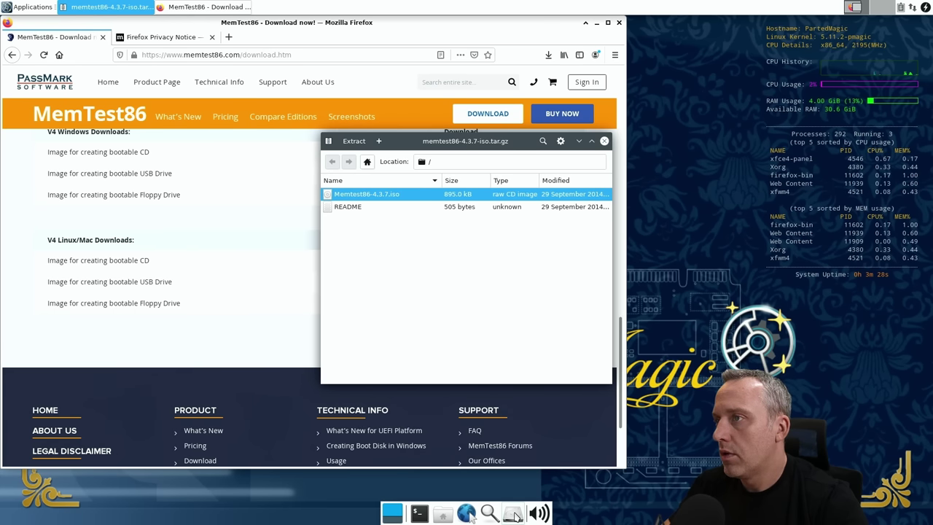
{"action": "scroll", "coordinate": [365, 259], "scroll_direction": "down", "scroll_amount": 2}
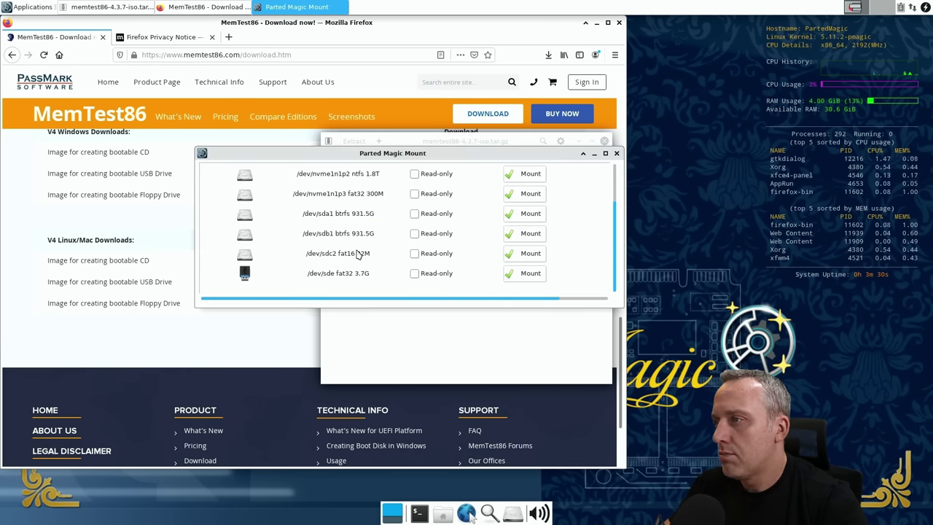
{"action": "left_click_drag", "start_coordinate": [394, 153], "coordinate": [221, 35]}
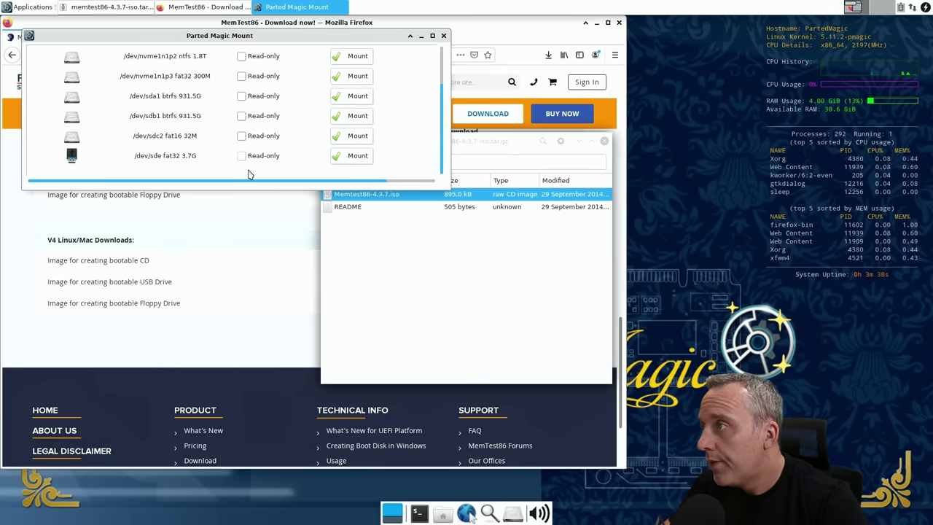
{"action": "left_click_drag", "start_coordinate": [256, 195], "coordinate": [260, 281]}
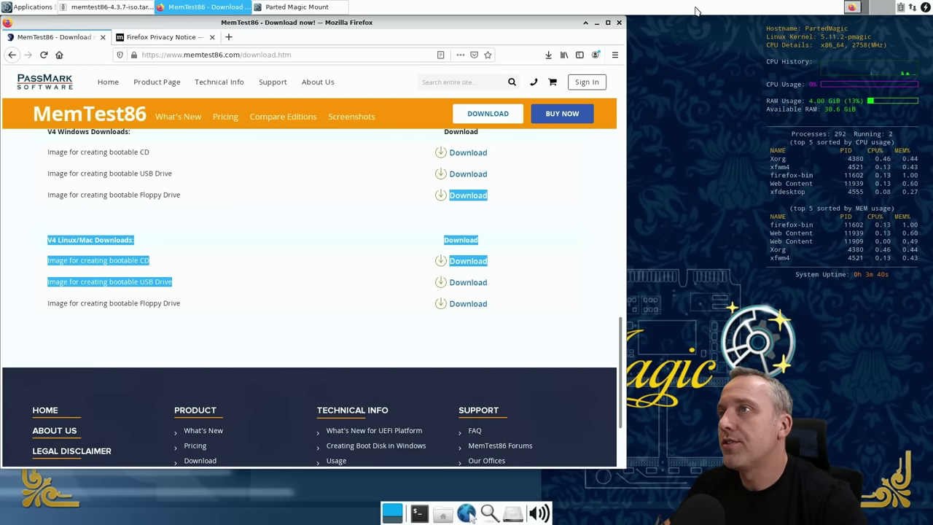
- Close Firefox with both tabs, the Parted Magic Mount tool and the memtest86-4.3.7-iso.tar.gz archive
{"action": "left_click", "coordinate": [620, 23]}
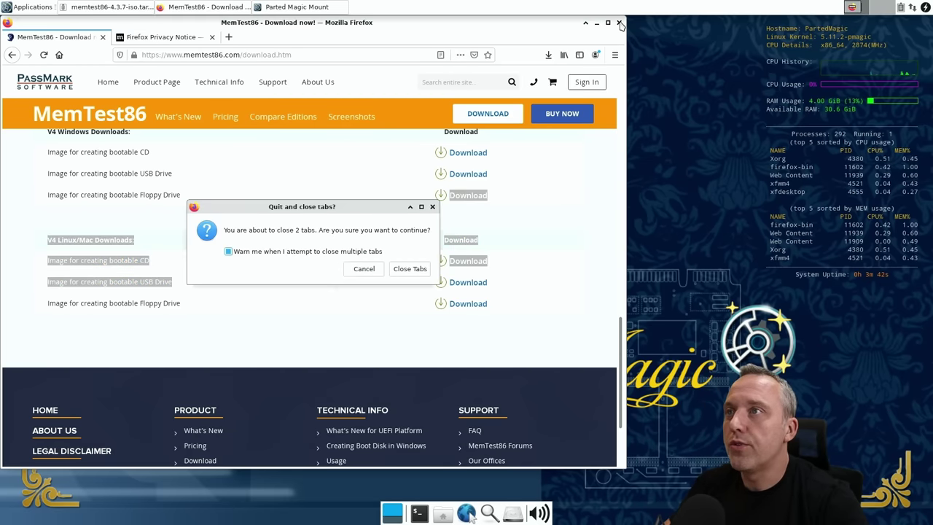
{"action": "left_click", "coordinate": [411, 268]}
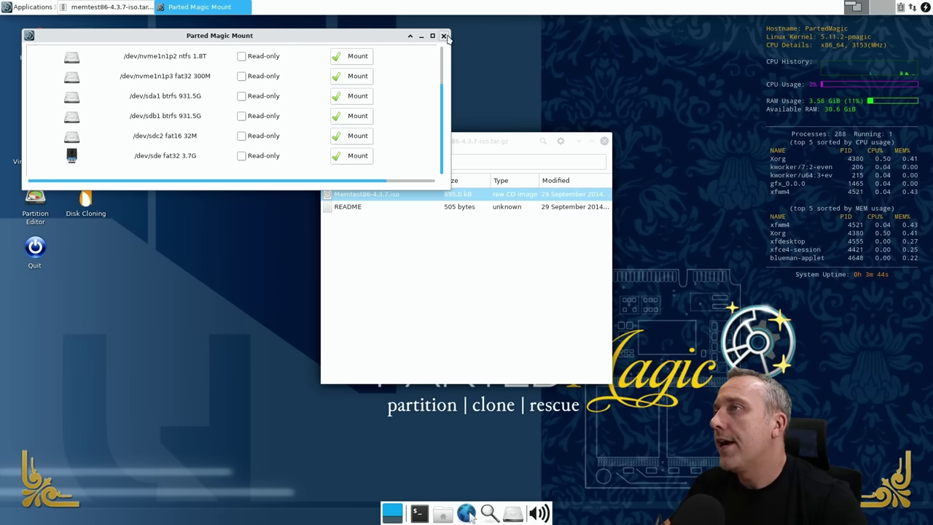
{"action": "left_click", "coordinate": [443, 36]}
{"action": "left_click", "coordinate": [604, 140]}
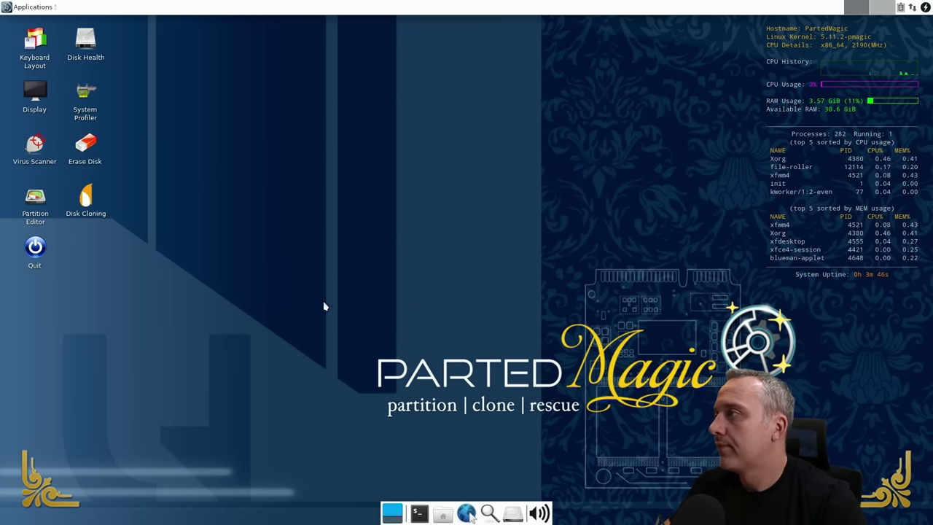
- Quit Parted Magic by restarting the computer and leave Arch Linux highlighted in the operating system boot menu
{"action": "double_click", "coordinate": [35, 248]}
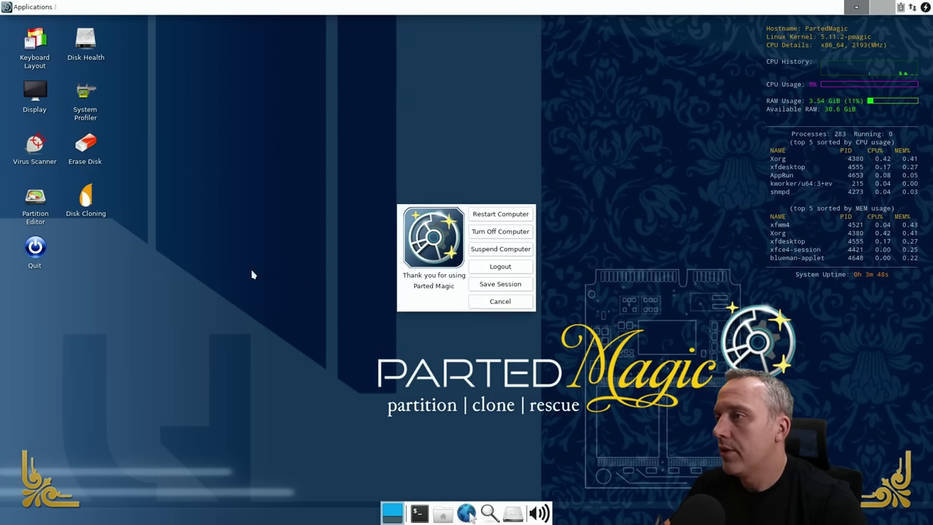
{"action": "left_click", "coordinate": [511, 217]}
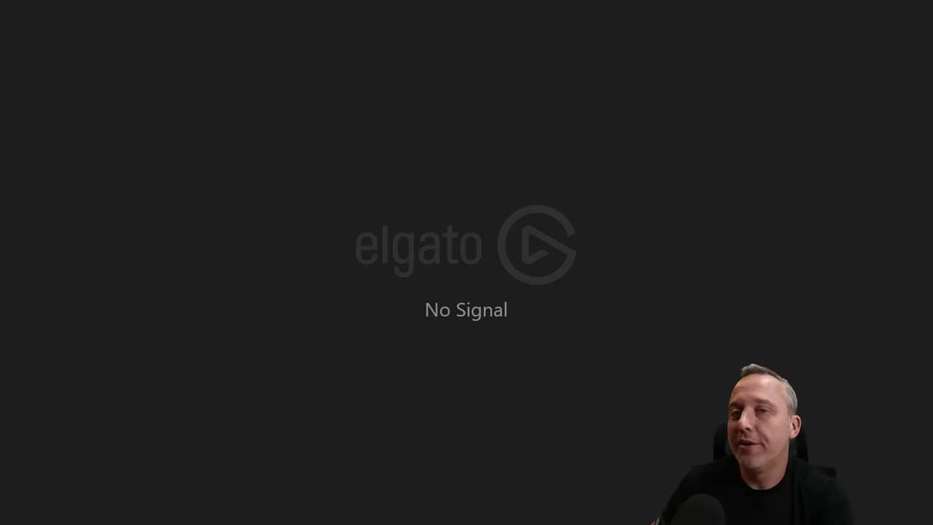
{"action": "key", "text": "Down"}
{"action": "key", "text": "Up"}
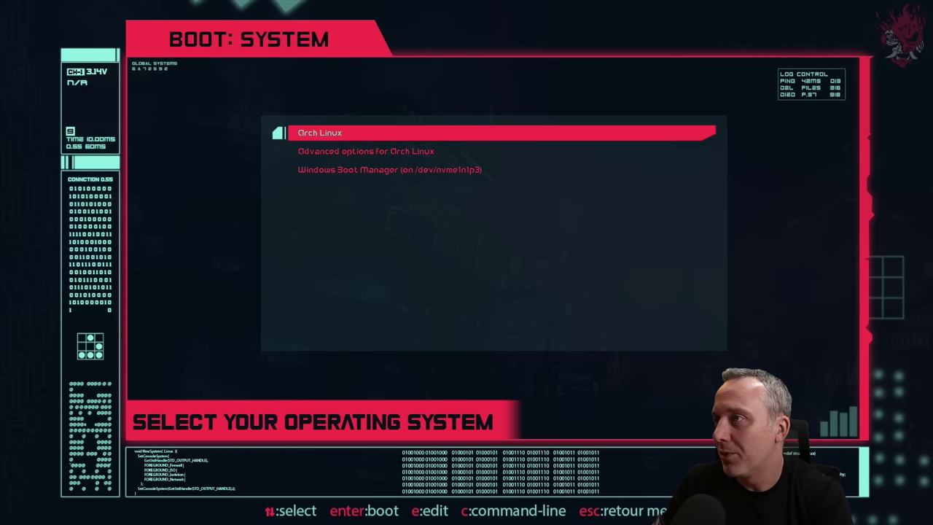